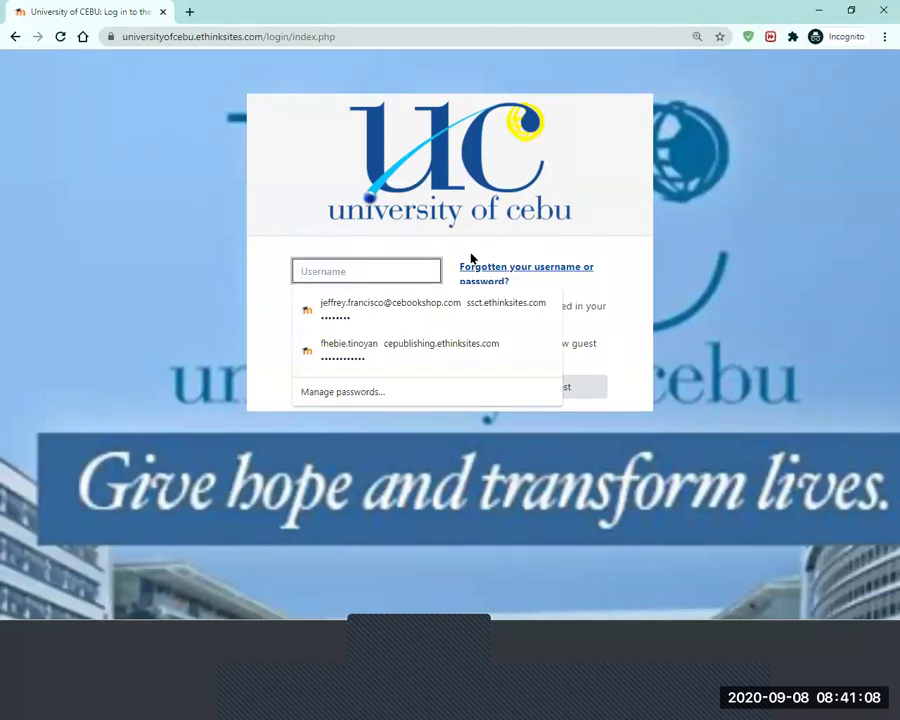
# Step: Enter a first username and a password in the login form
pyautogui.write('UC')
pyautogui.press('Escape')
pyautogui.write('MT')
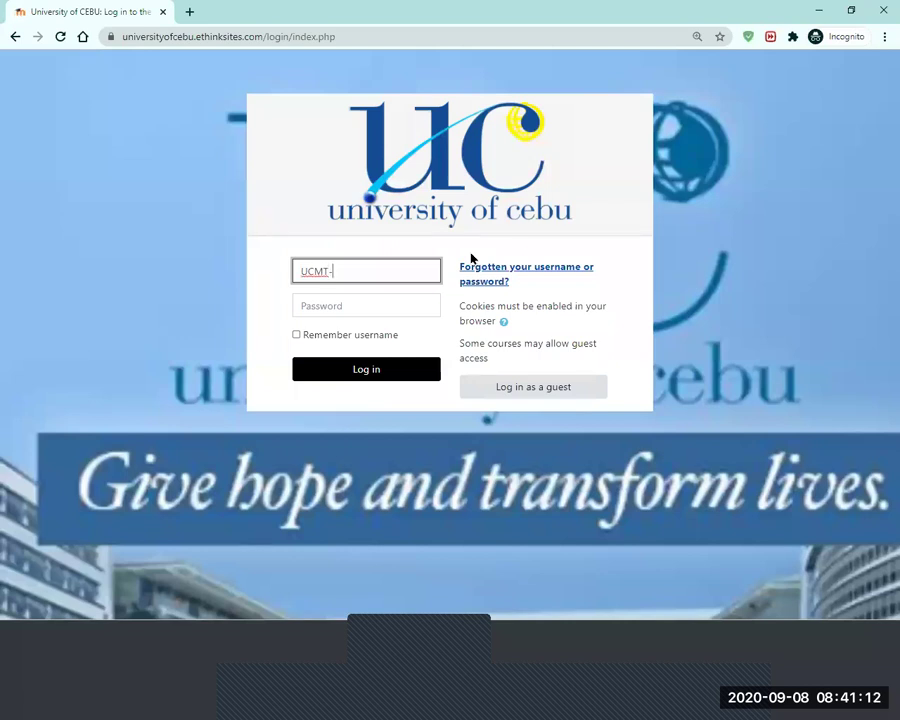
pyautogui.write('-12345678')
pyautogui.click(426, 302)
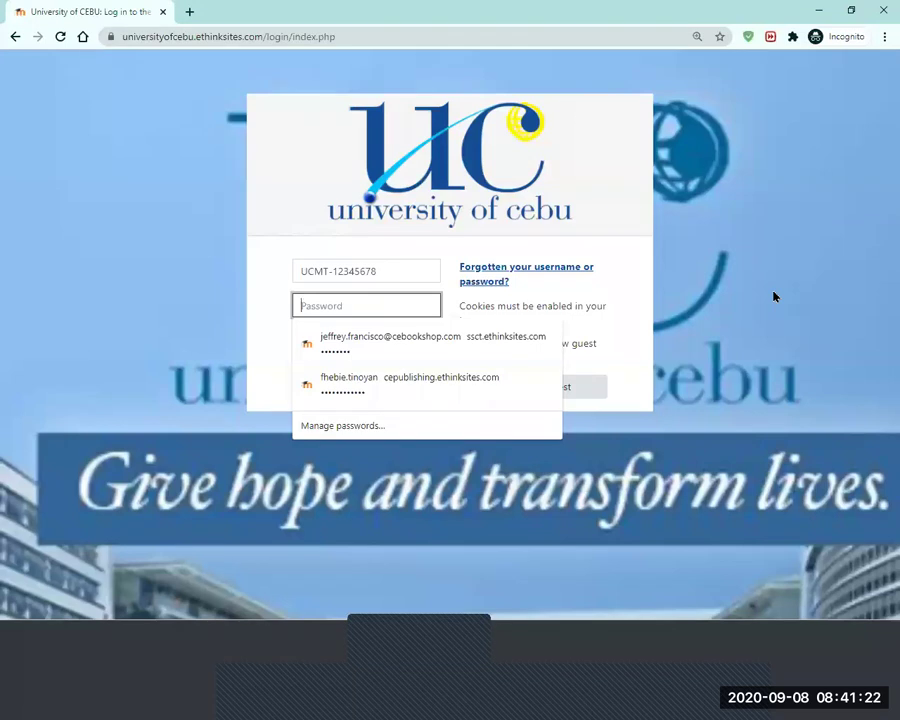
pyautogui.write('****')
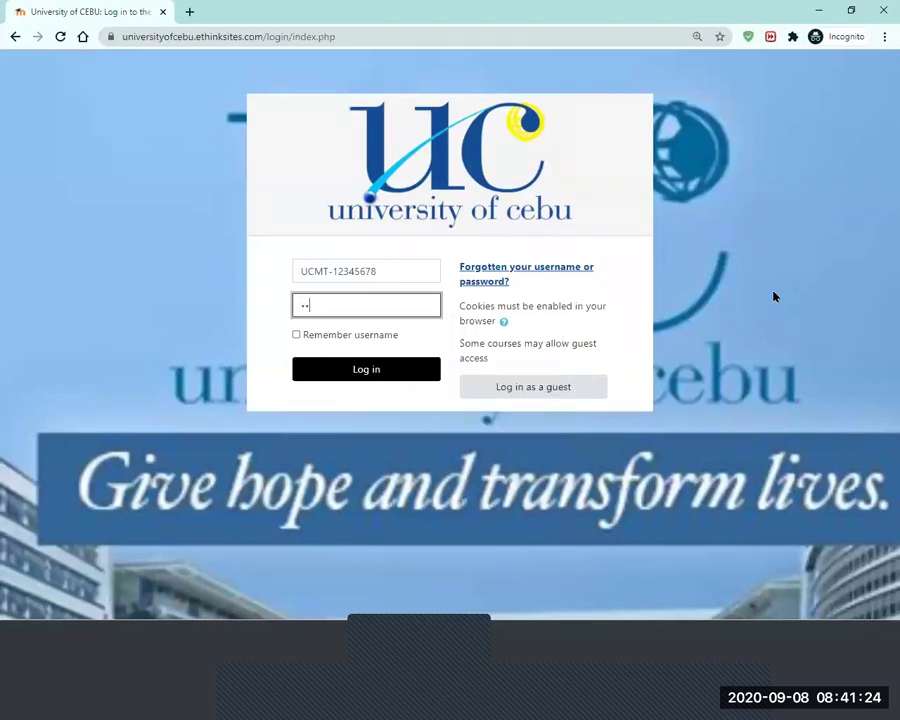
pyautogui.write('**')
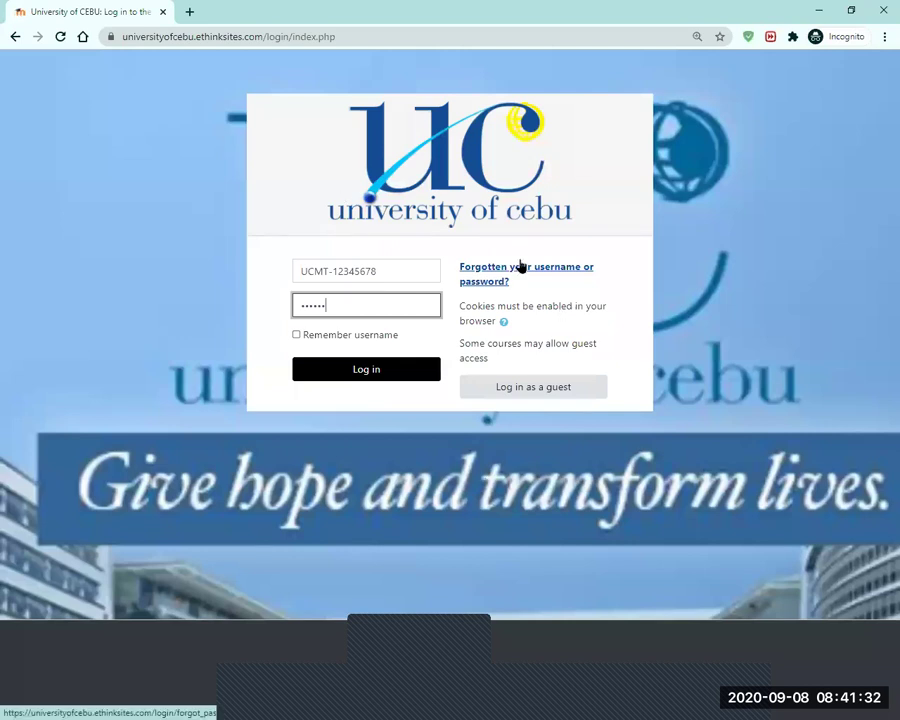
# Step: Replace the username with the student's own, enter the account password, and log in
pyautogui.moveTo(388, 271); pyautogui.dragTo(253, 283)
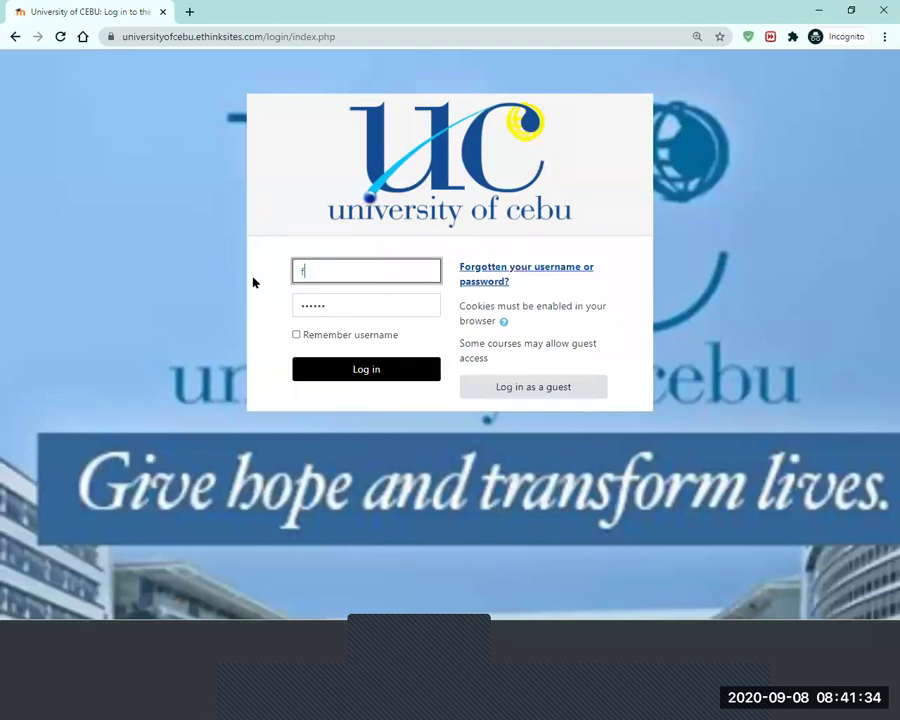
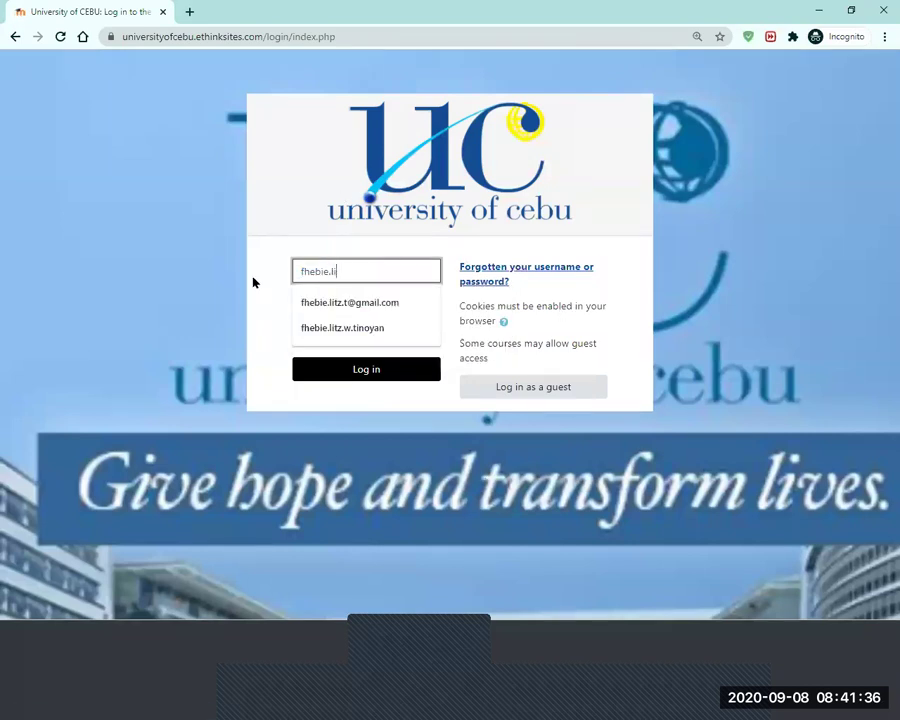
pyautogui.press('Down')
pyautogui.press('Down')
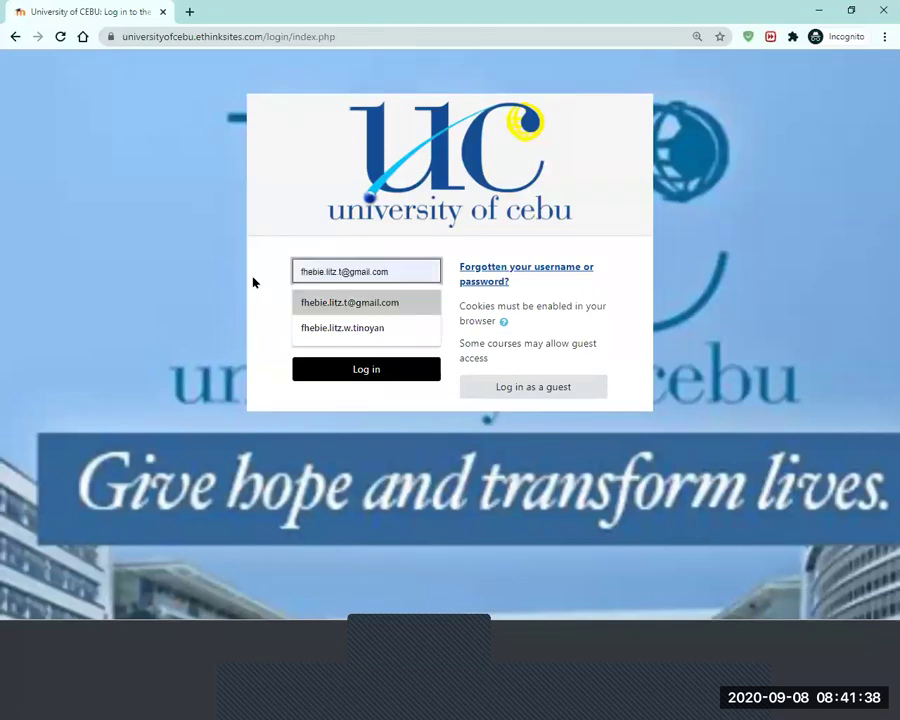
pyautogui.click(352, 269)
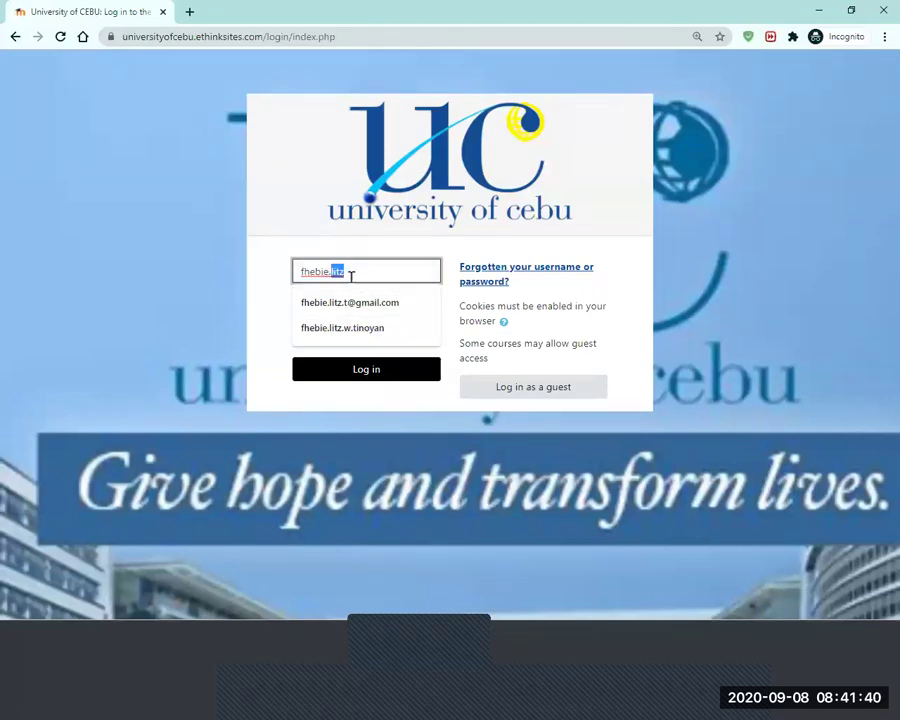
pyautogui.click(376, 267)
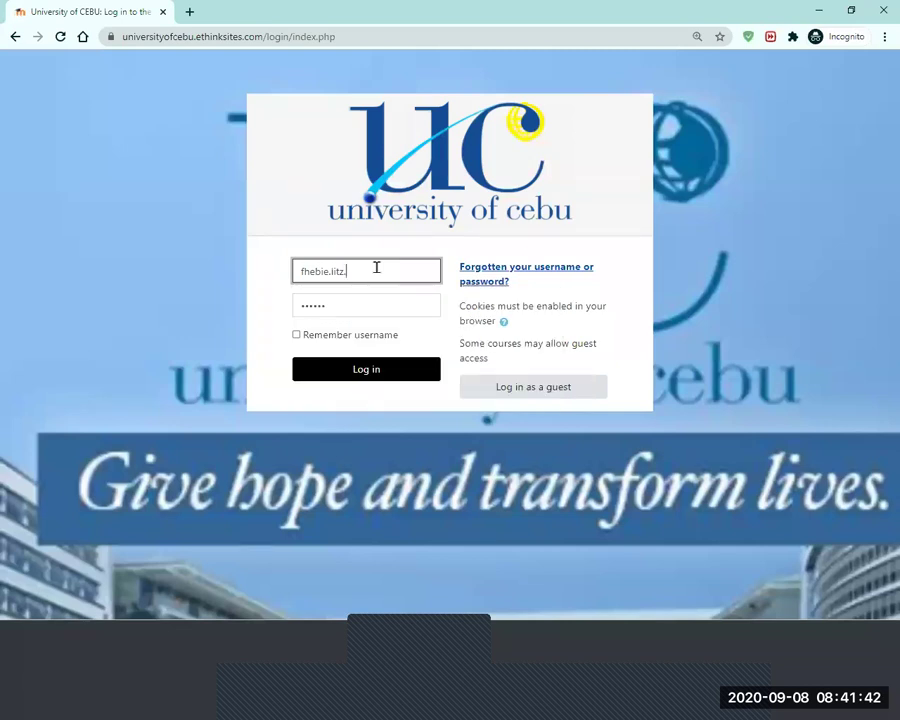
pyautogui.press('Tab')
pyautogui.write('•••••')
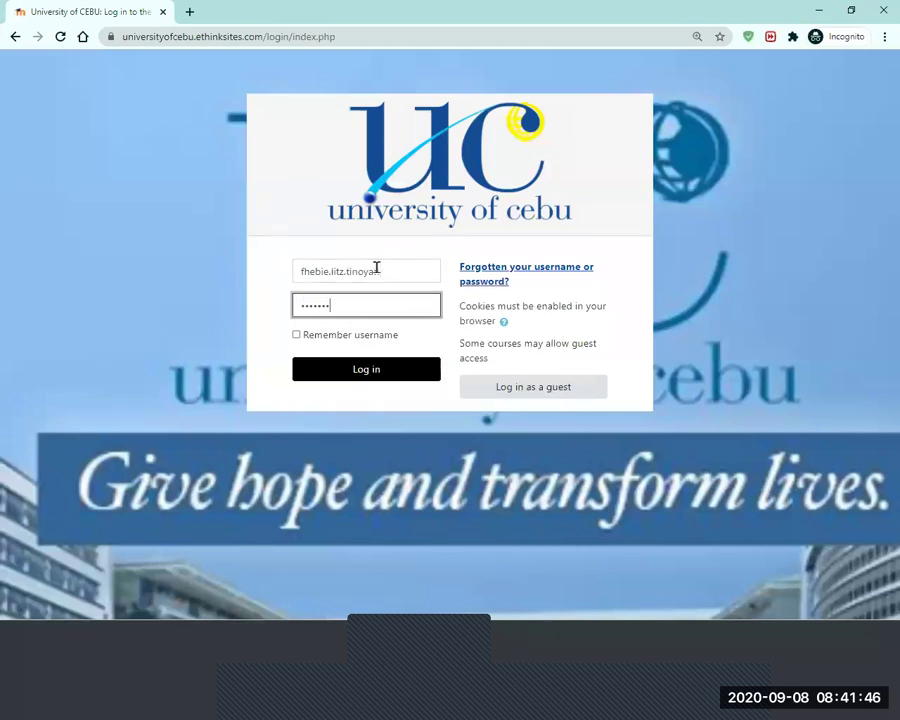
pyautogui.write('••')
pyautogui.click(381, 375)
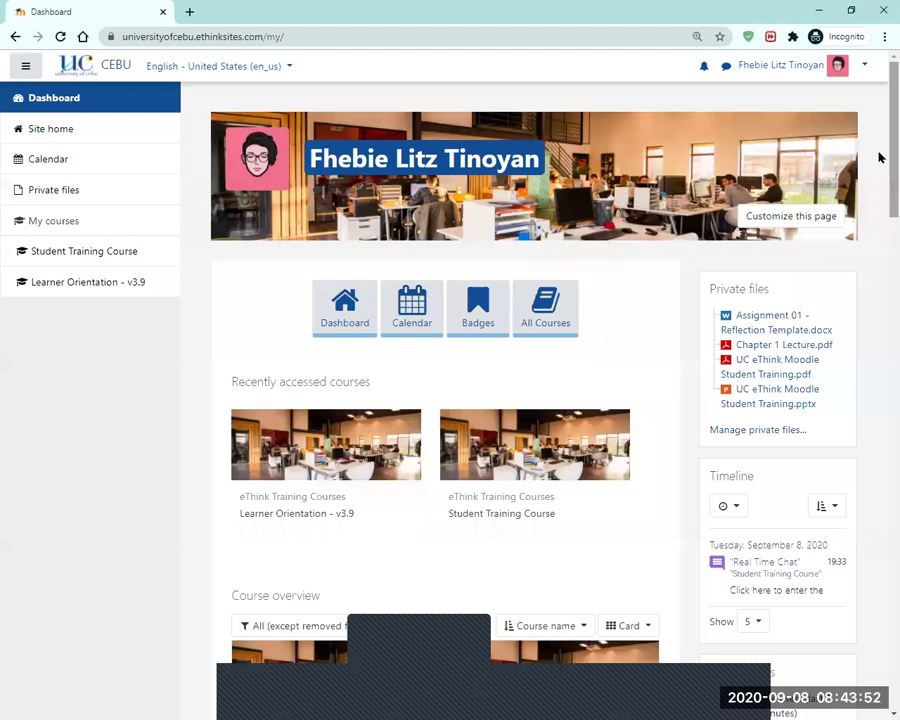
pyautogui.scroll(-2, 880, 180)
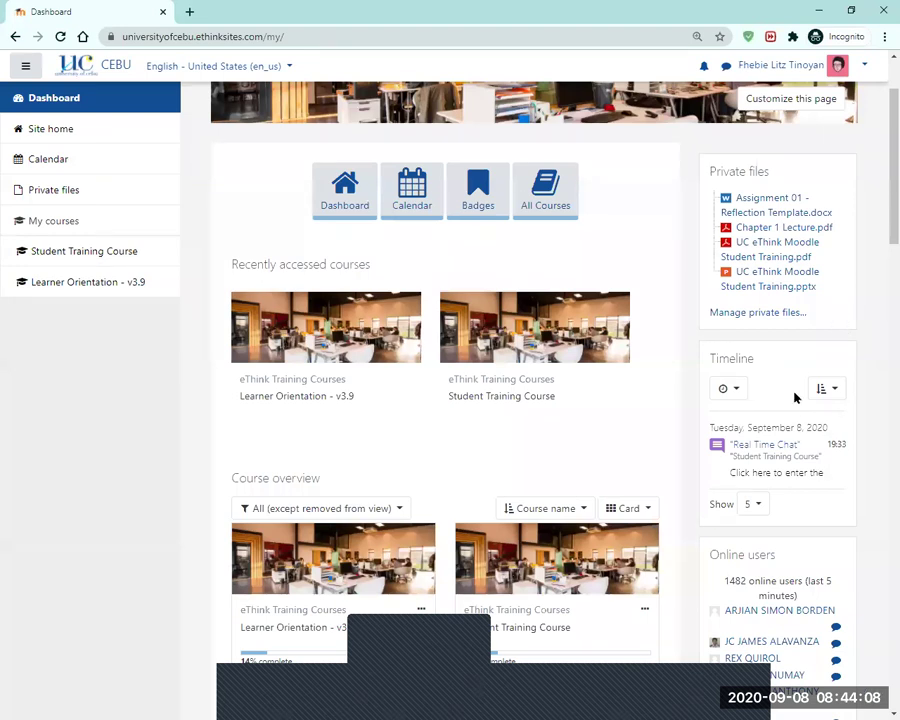
pyautogui.click(752, 504)
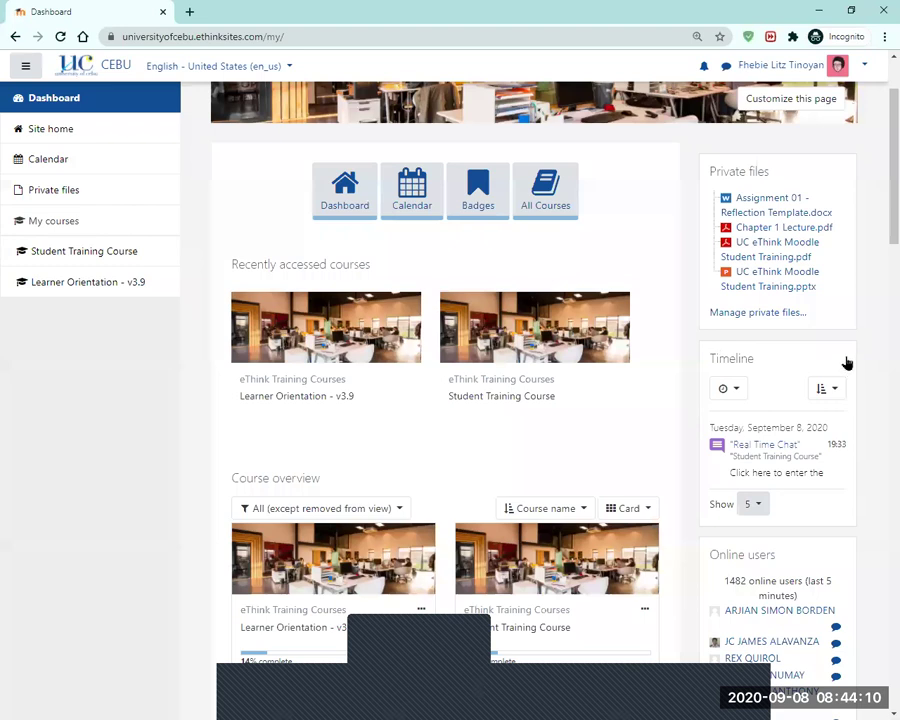
pyautogui.click(750, 343)
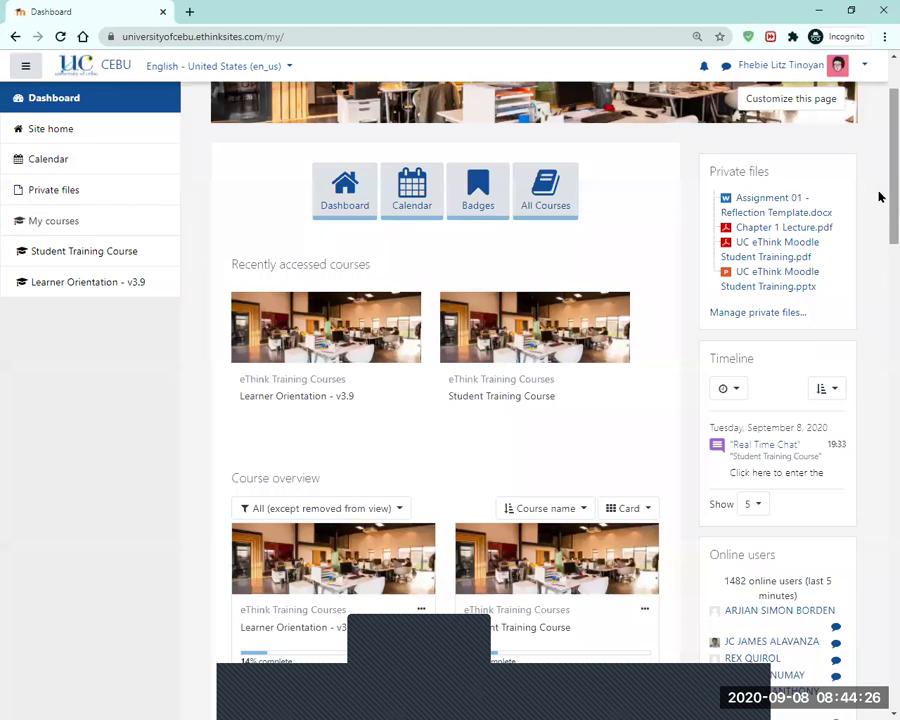
pyautogui.scroll(-4, 879, 230)
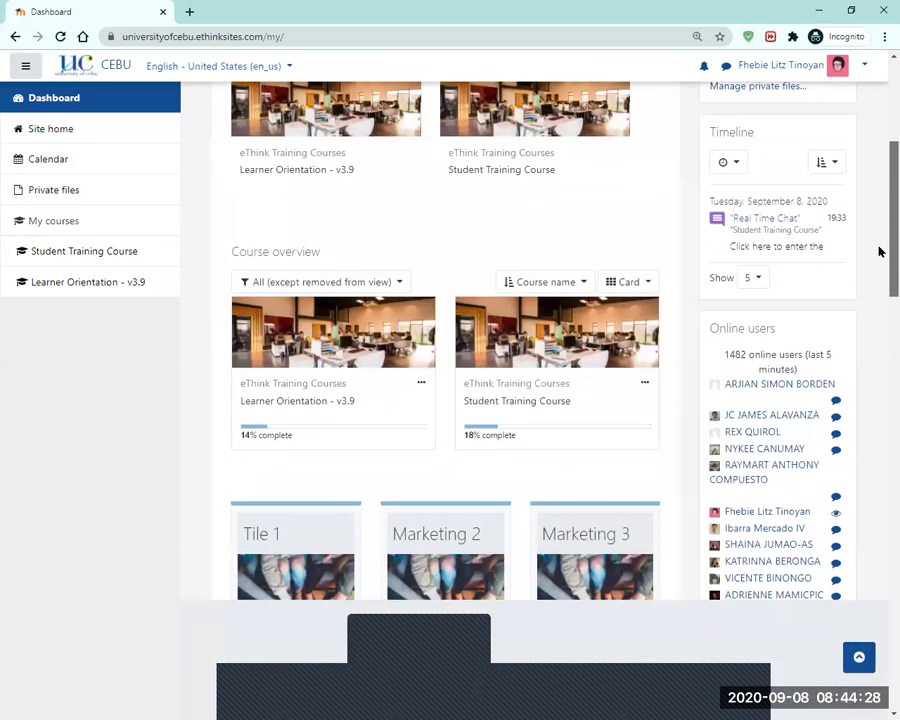
pyautogui.scroll(-1, 879, 253)
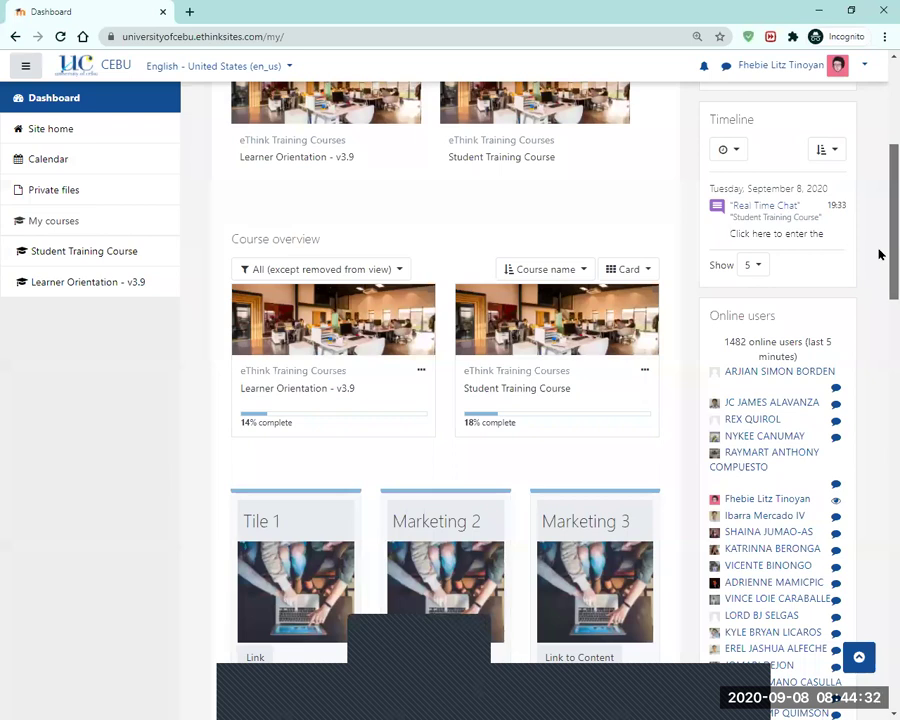
pyautogui.scroll(-2, 879, 258)
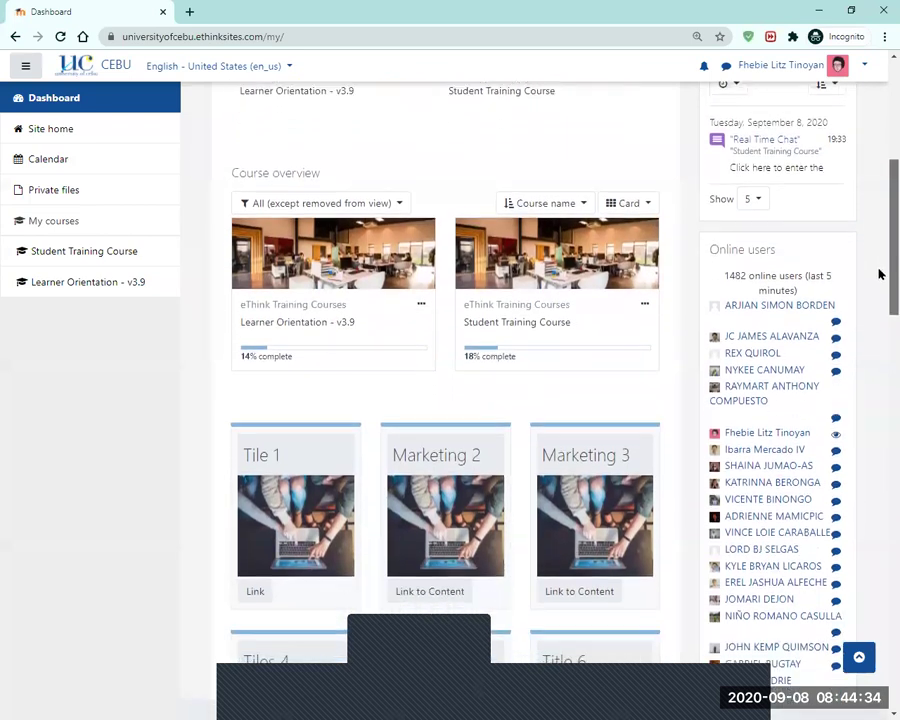
pyautogui.scroll(-4, 879, 290)
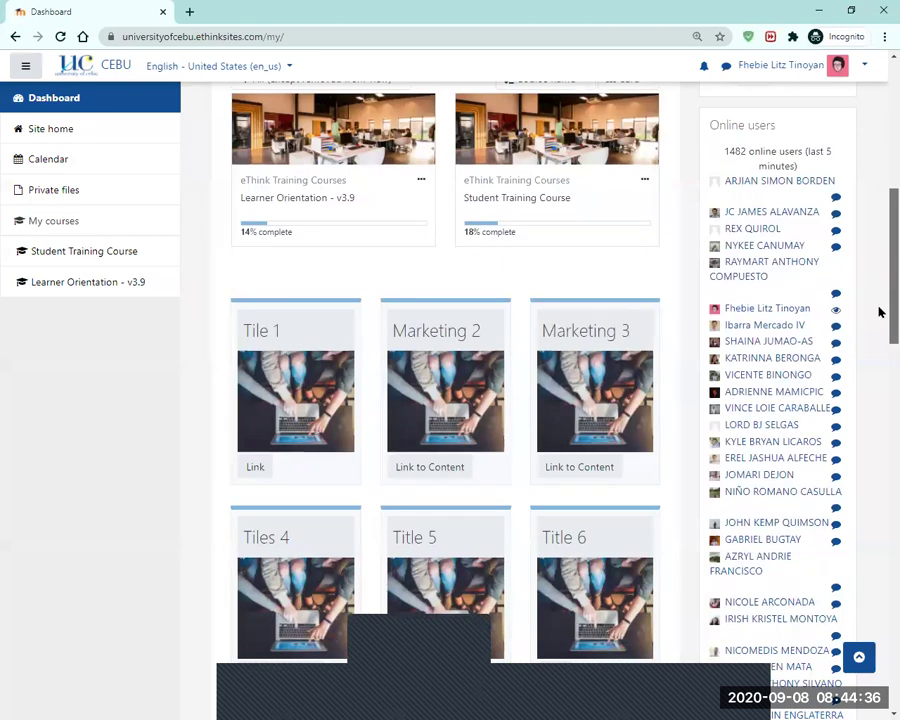
pyautogui.scroll(-2, 879, 313)
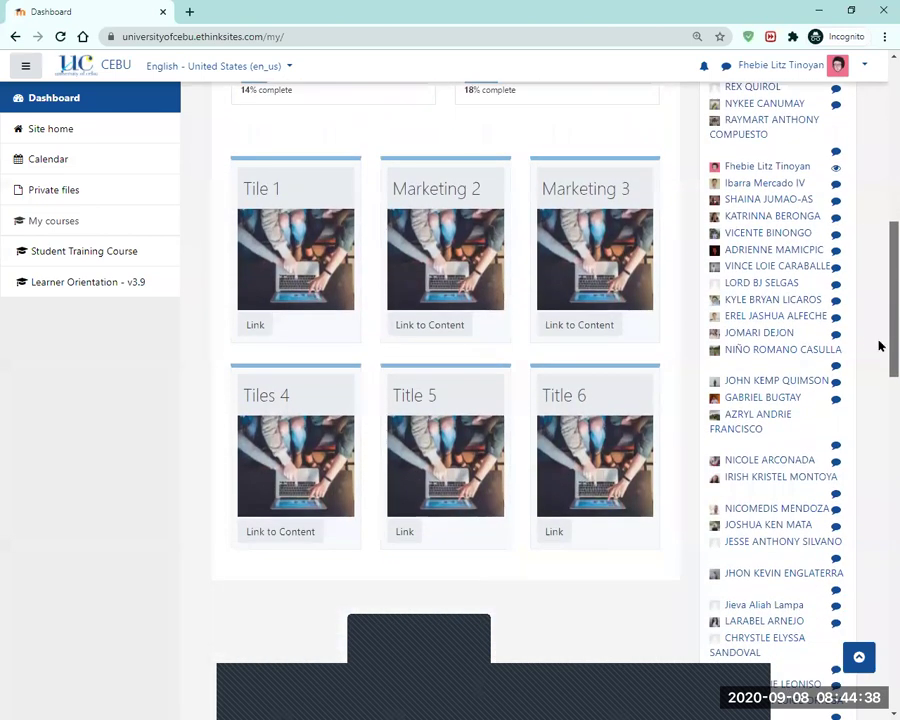
pyautogui.scroll(-5, 879, 345)
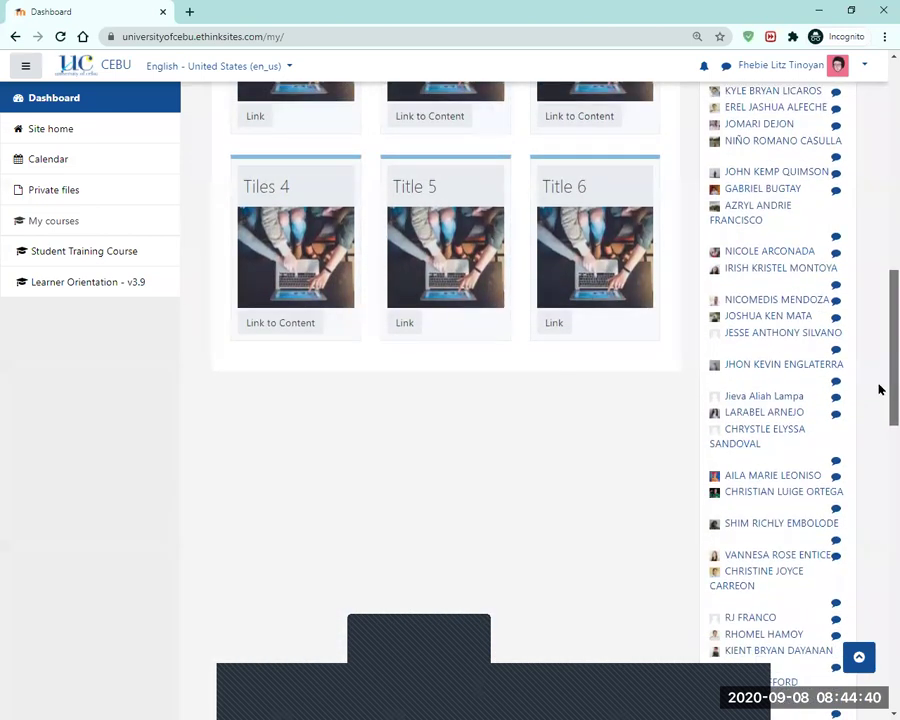
pyautogui.scroll(-2, 879, 389)
pyautogui.scroll(-13, 879, 402)
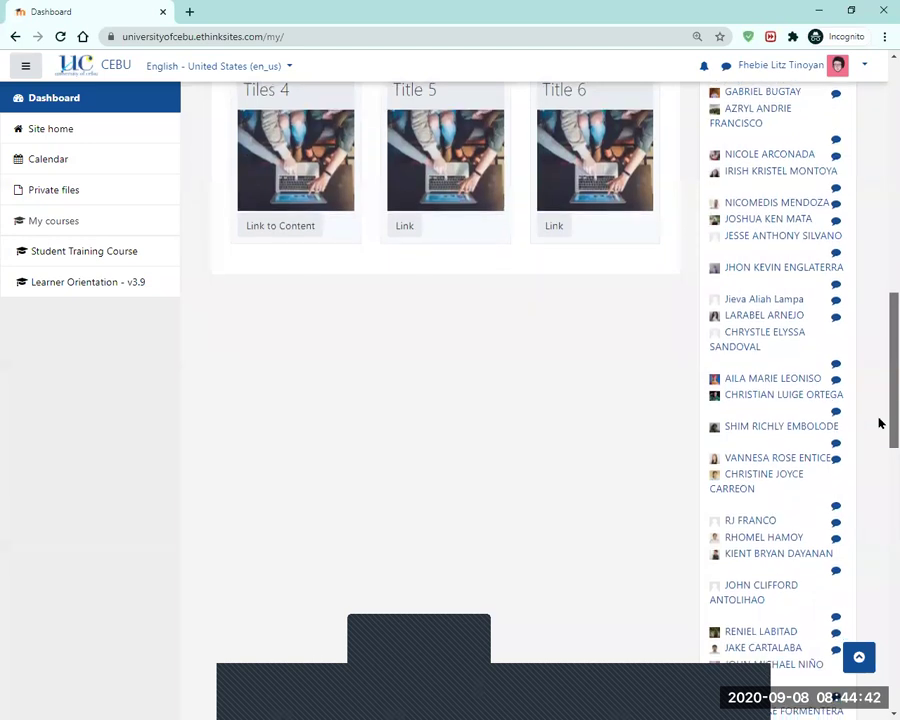
pyautogui.scroll(-2, 879, 540)
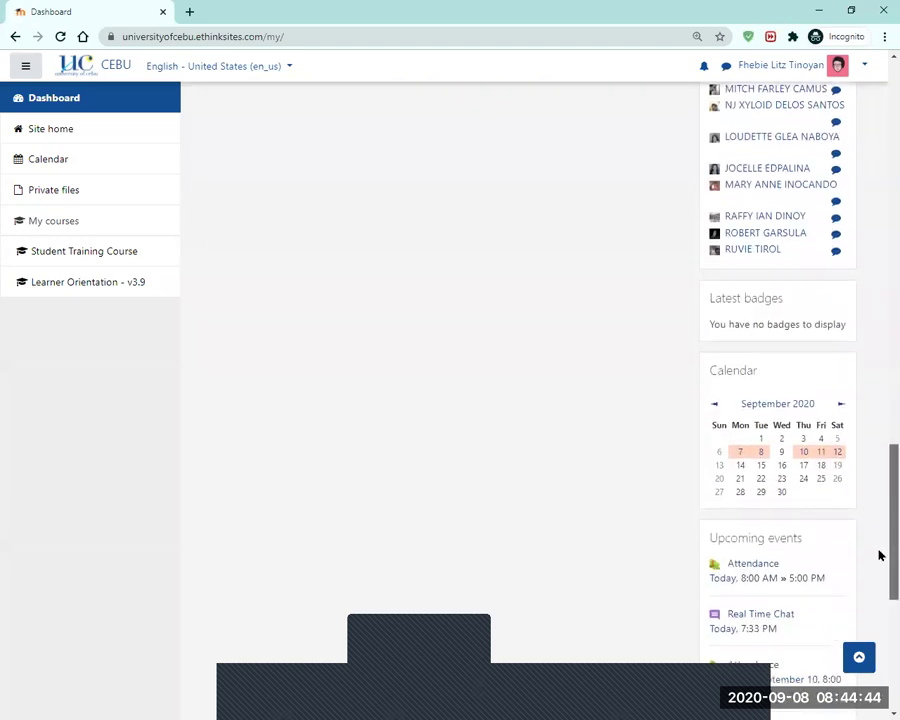
pyautogui.scroll(-3, 879, 555)
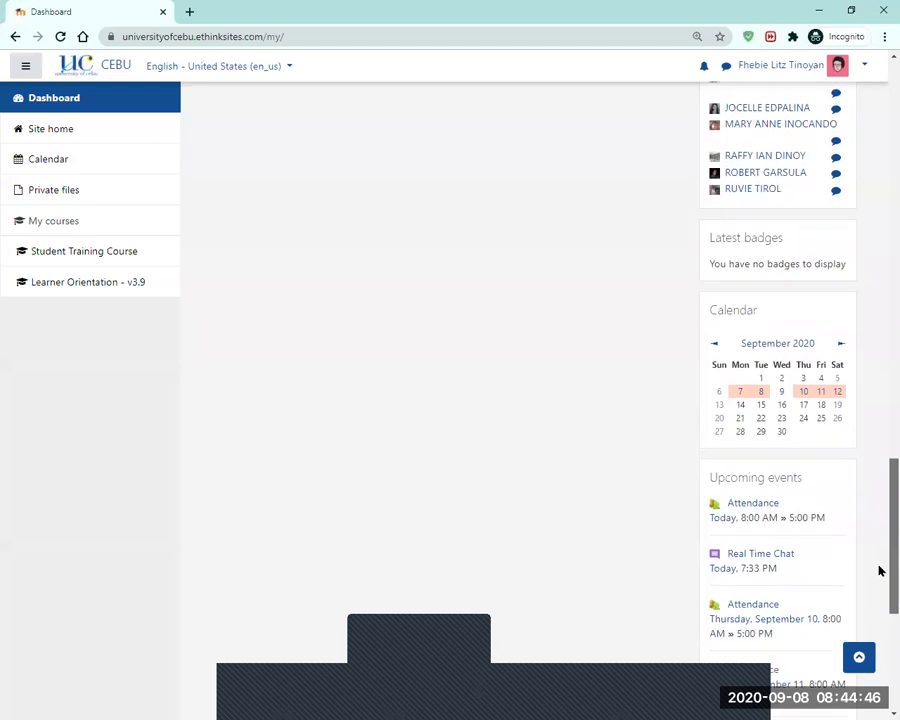
pyautogui.scroll(-4, 879, 590)
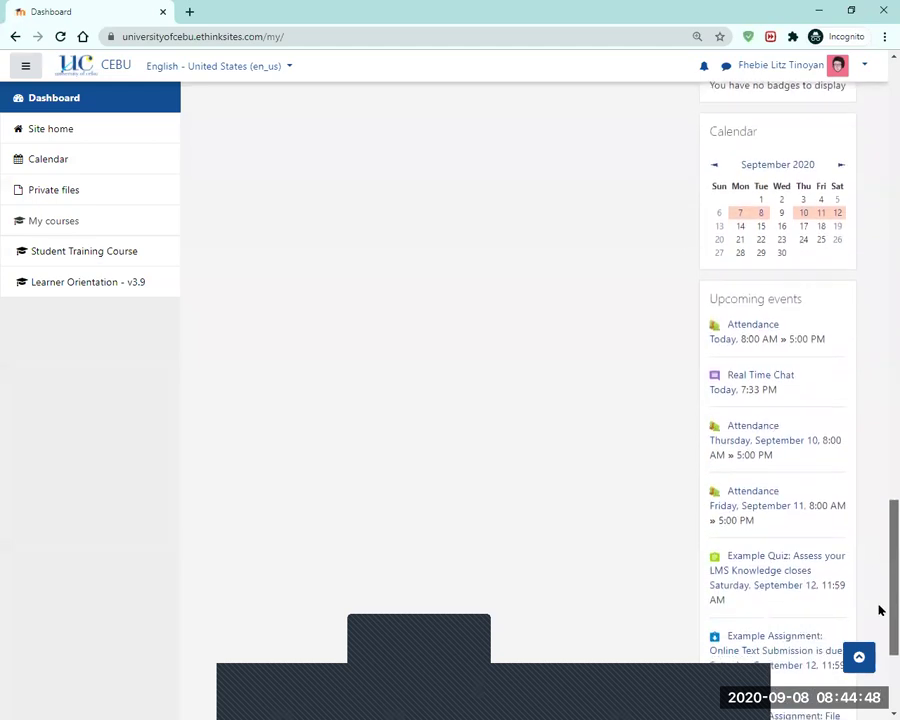
pyautogui.scroll(-1, 878, 637)
pyautogui.scroll(5, 878, 617)
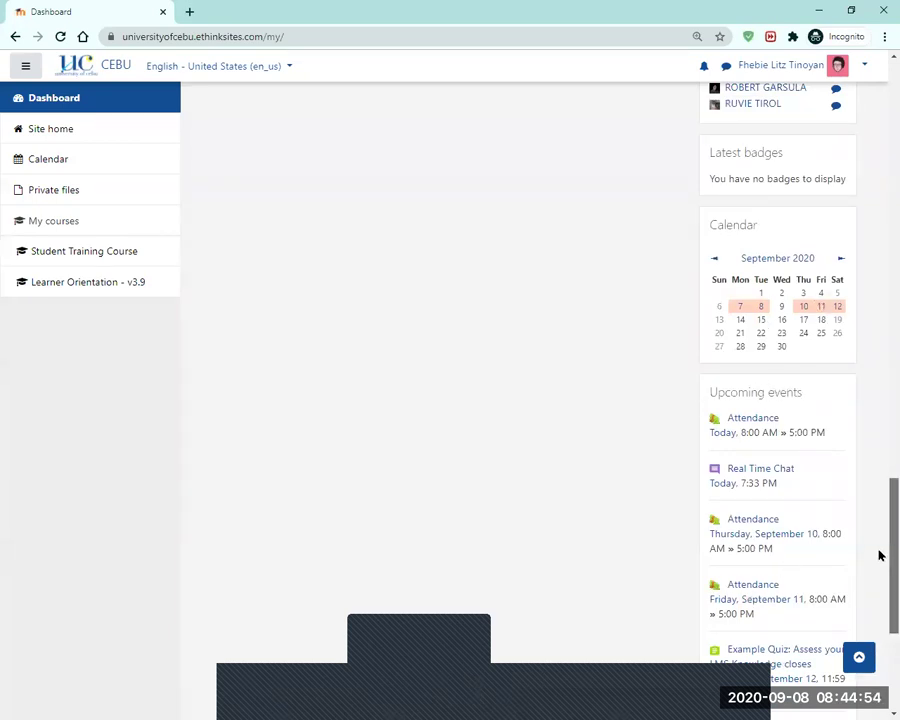
pyautogui.scroll(12, 875, 372)
pyautogui.scroll(20, 880, 298)
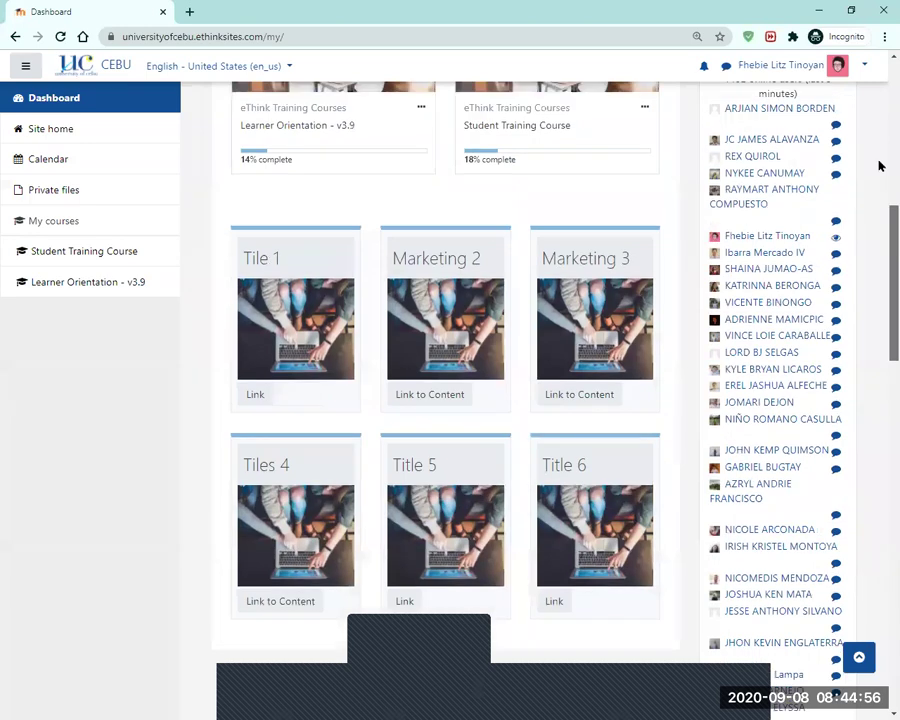
pyautogui.scroll(2, 879, 129)
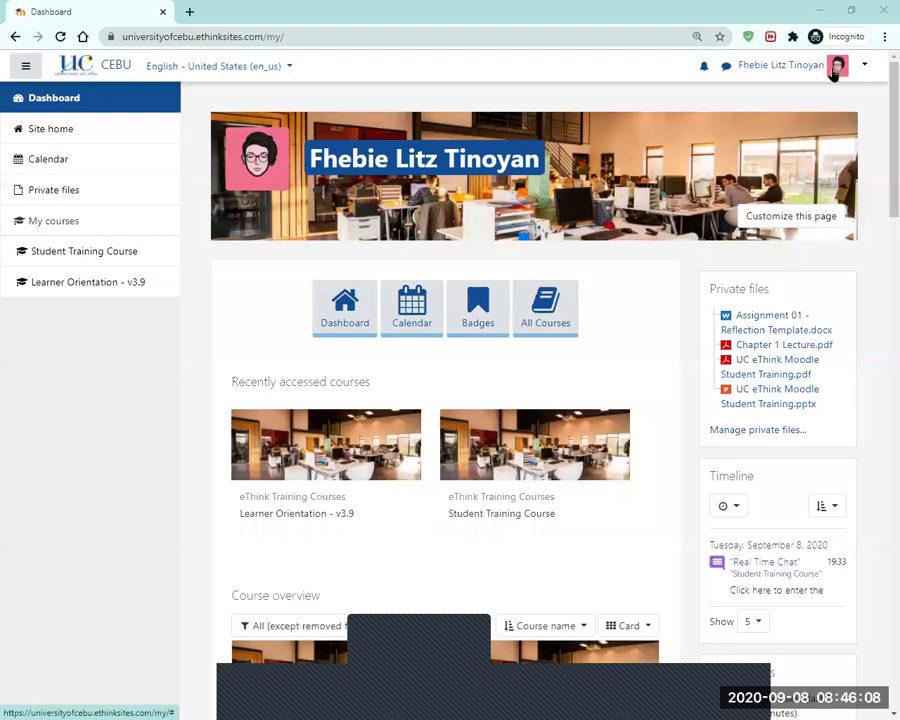
# Step: Zoom the dashboard to 125% and show the File and Online Text submission notifications
pyautogui.click(698, 37)
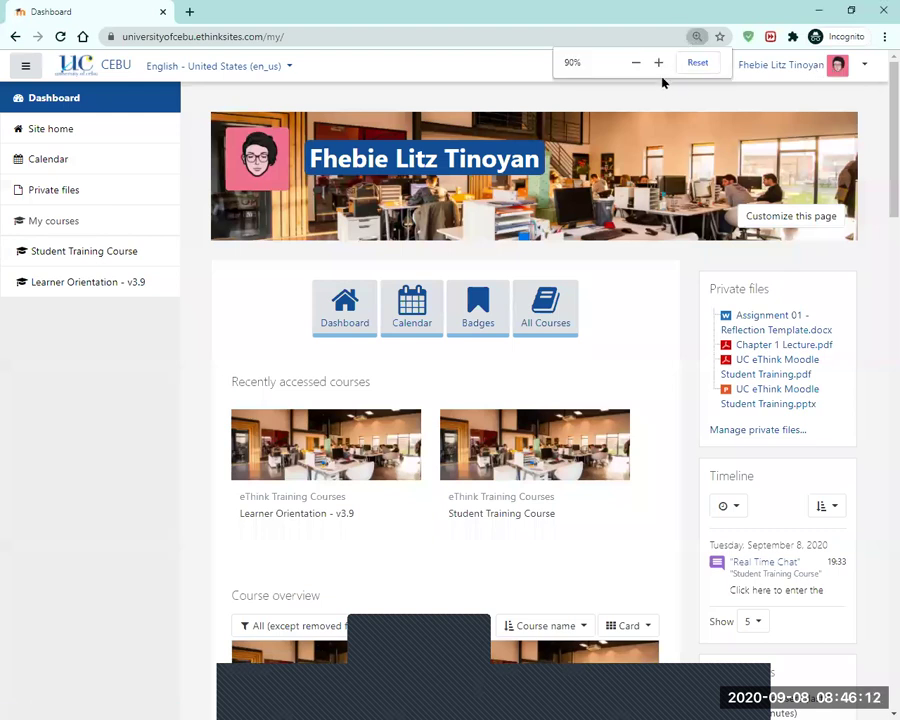
pyautogui.click(658, 62)
pyautogui.click(658, 62)
pyautogui.click(658, 62)
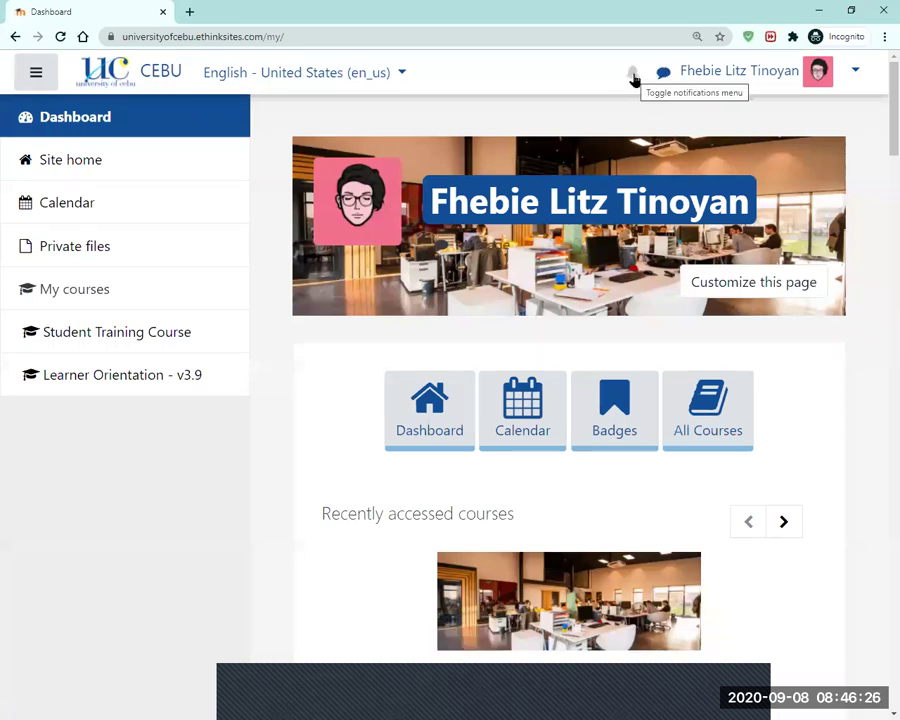
pyautogui.click(633, 76)
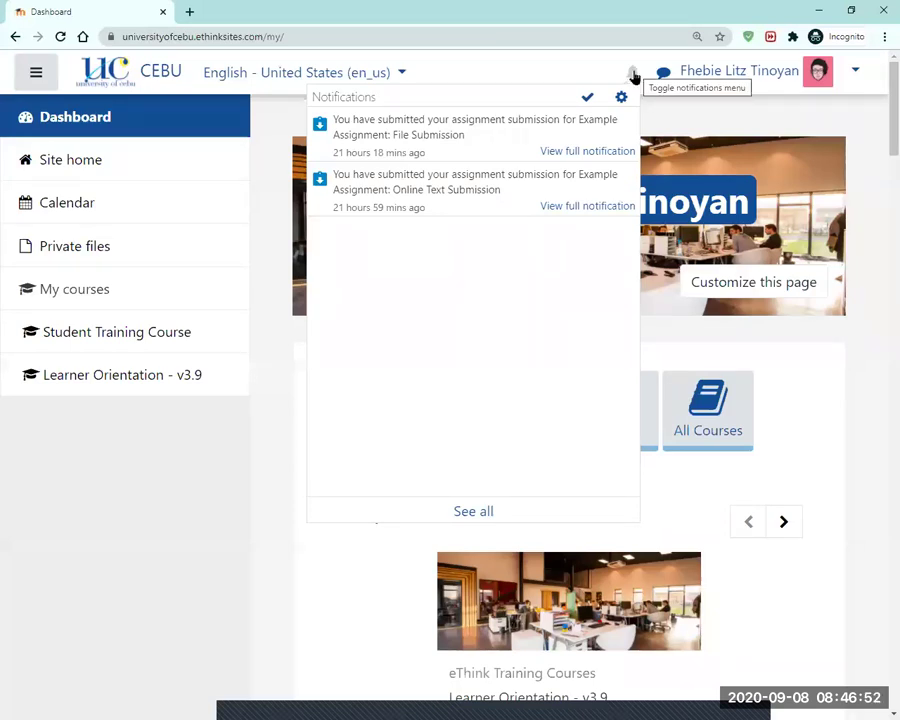
# Step: Close the notifications list and open the user menu with profile, grades and log-out options
pyautogui.click(631, 76)
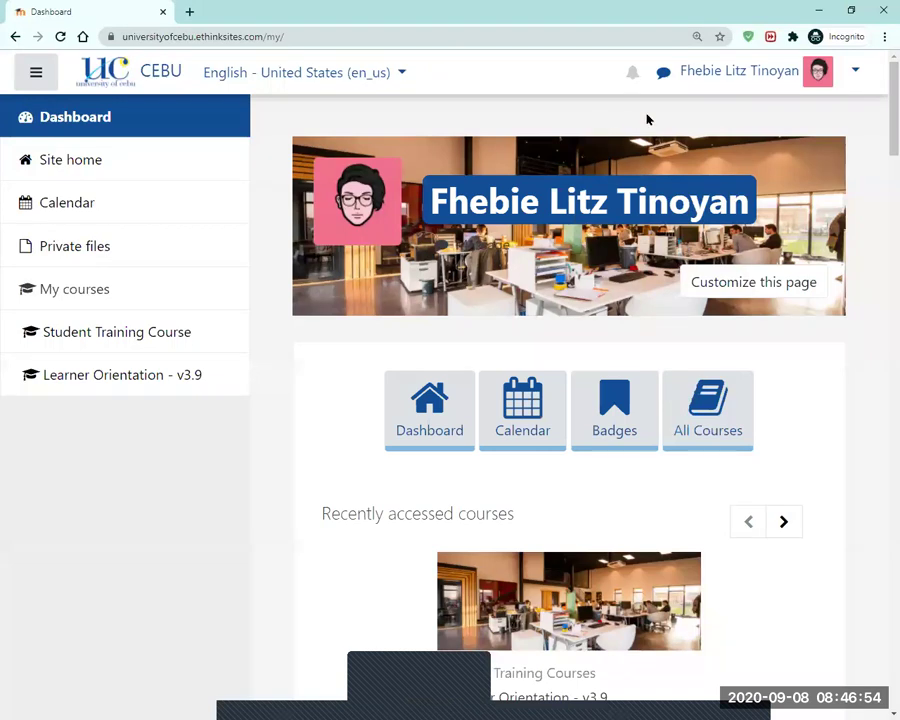
pyautogui.click(856, 74)
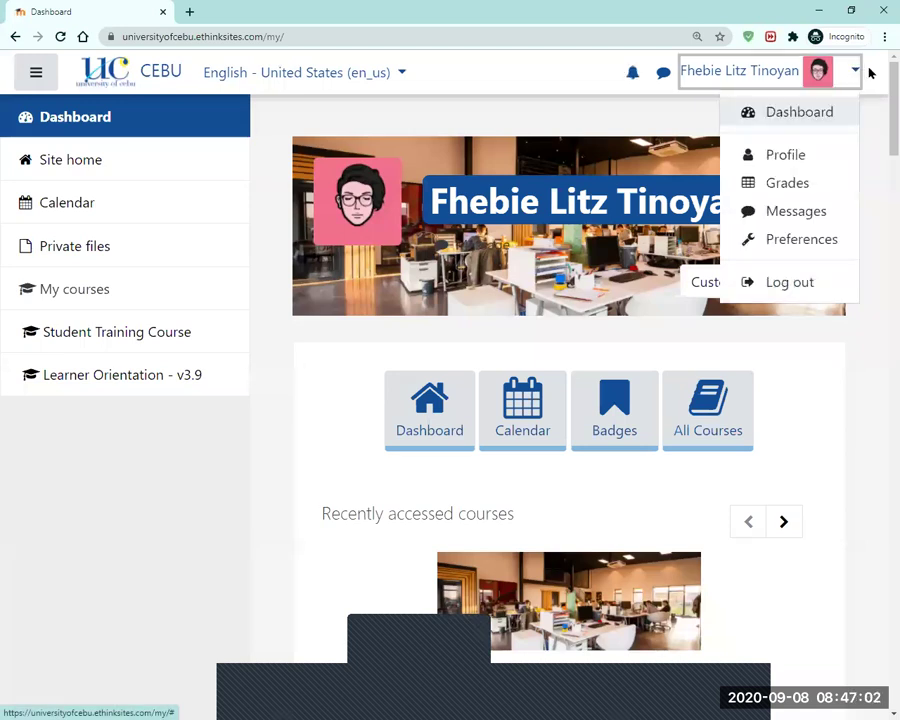
pyautogui.click(856, 75)
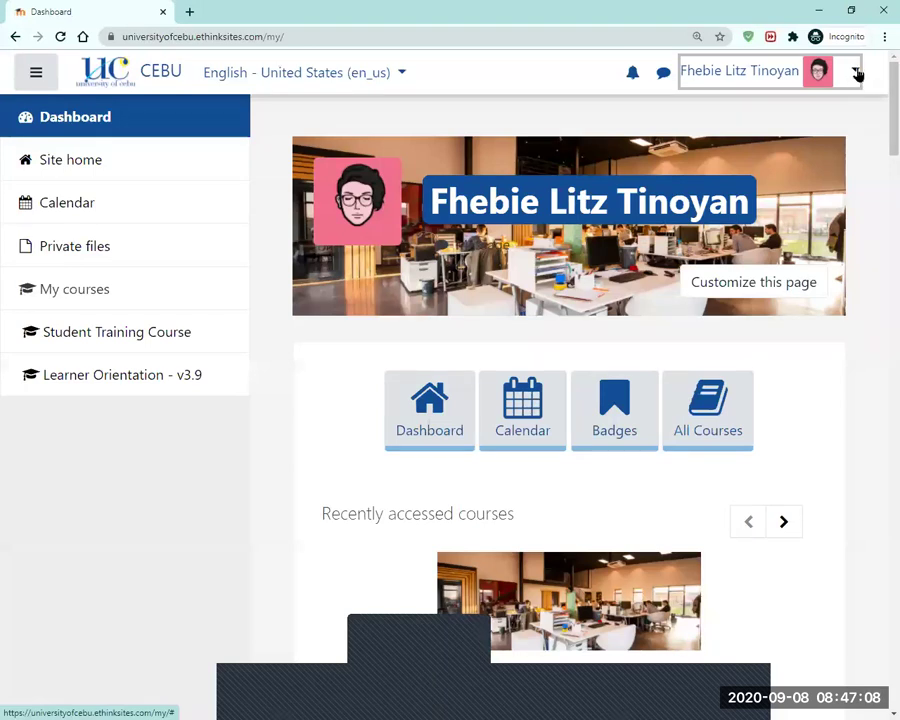
pyautogui.click(856, 74)
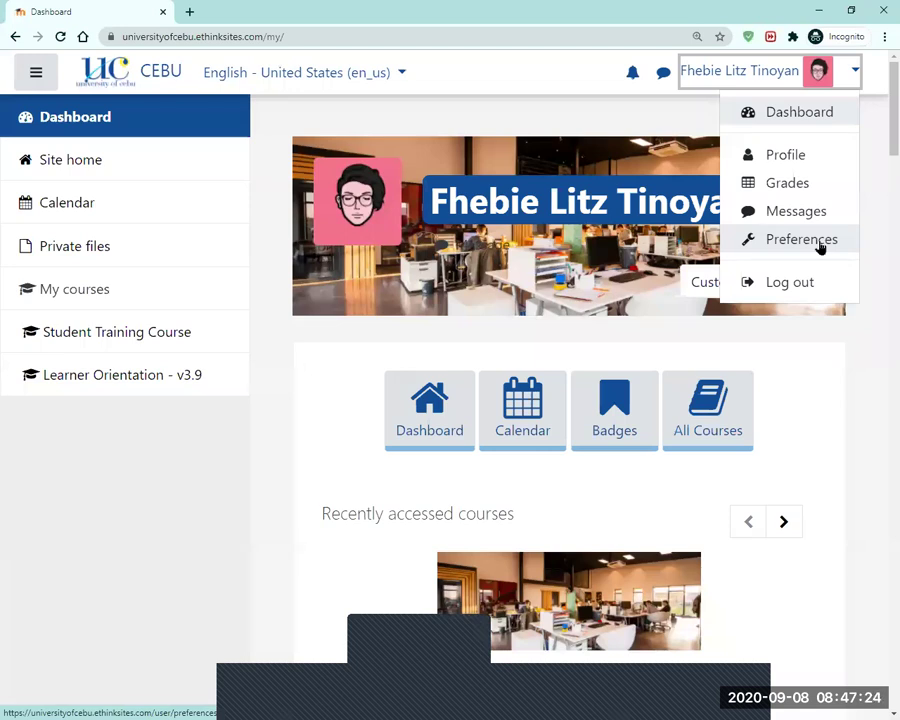
# Step: Open the Profile page, collapse the navigation drawer, and scroll through the user details
pyautogui.click(816, 157)
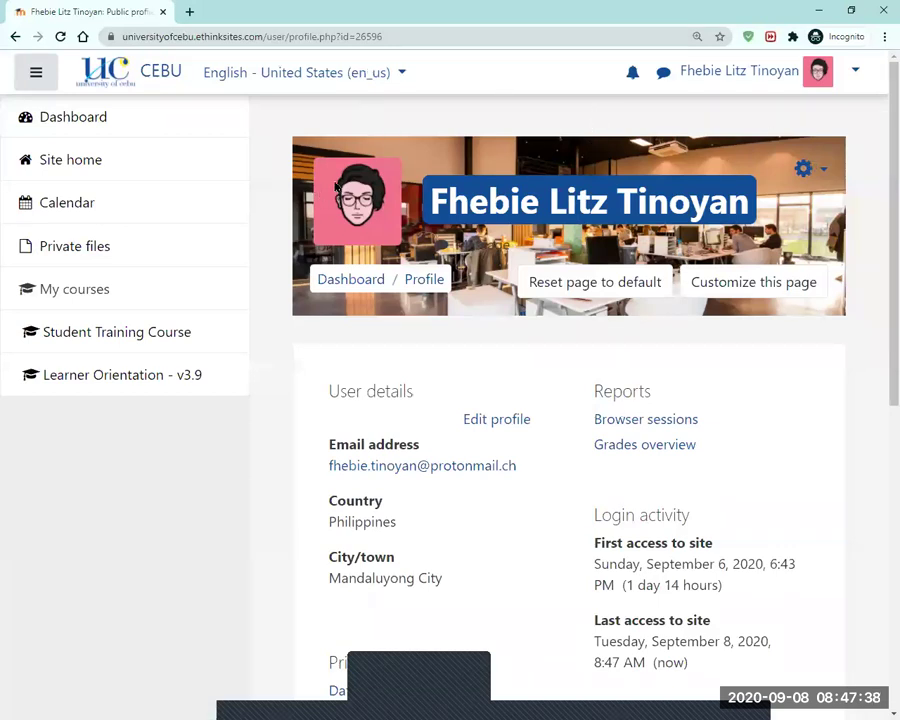
pyautogui.click(34, 71)
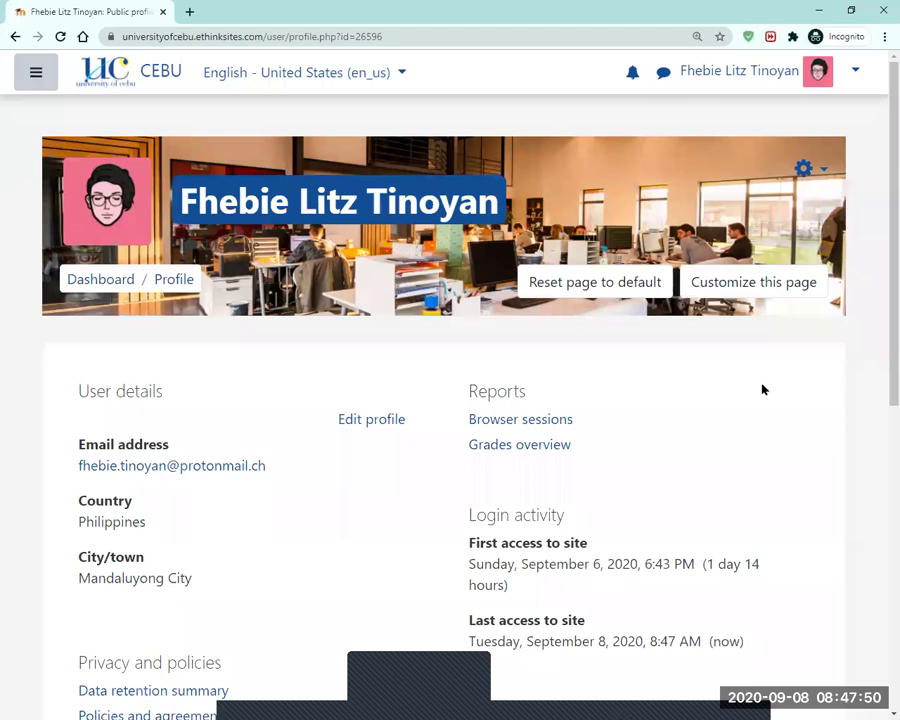
pyautogui.scroll(-1, 772, 395)
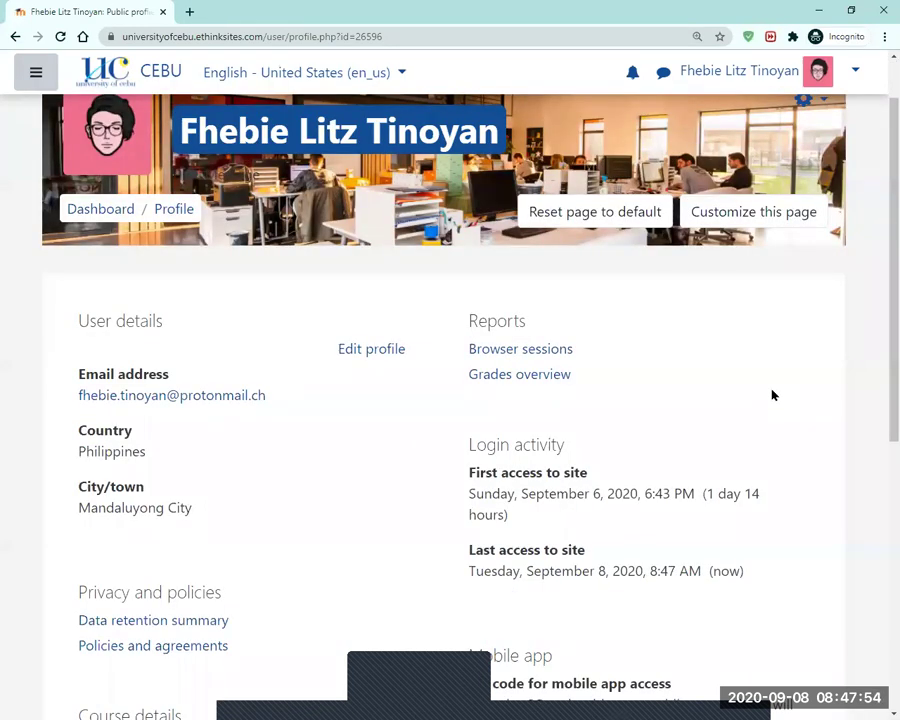
pyautogui.scroll(-2, 772, 395)
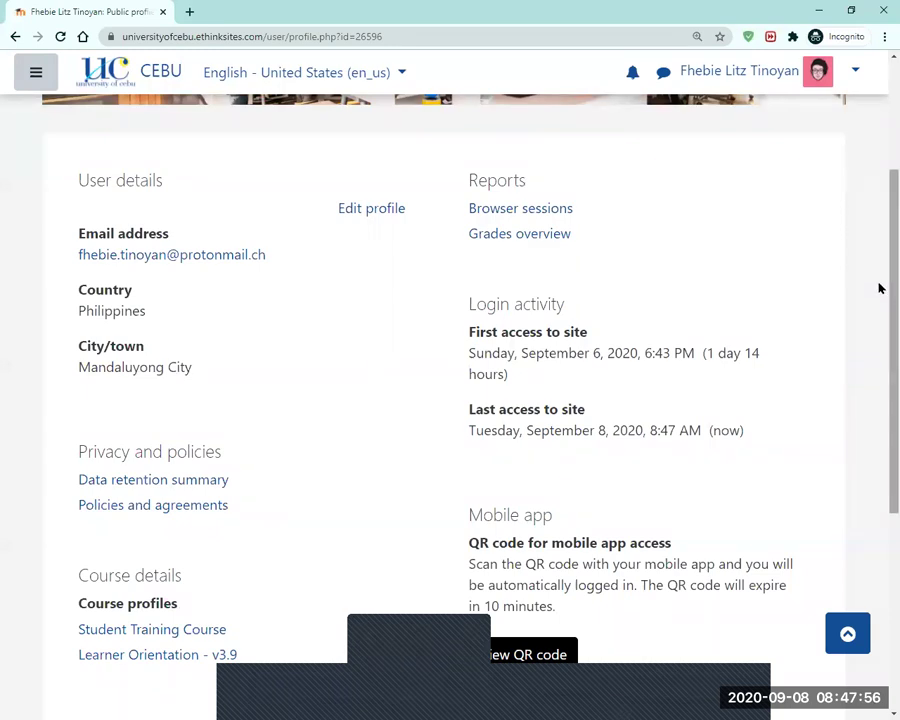
pyautogui.moveTo(880, 289); pyautogui.dragTo(880, 301)
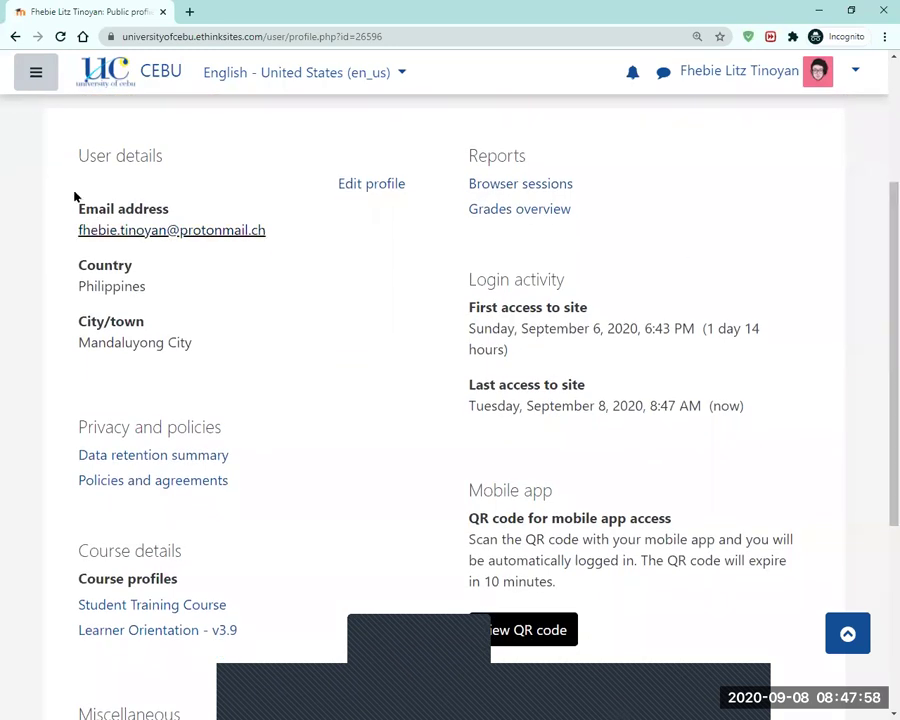
pyautogui.moveTo(66, 133); pyautogui.dragTo(346, 388)
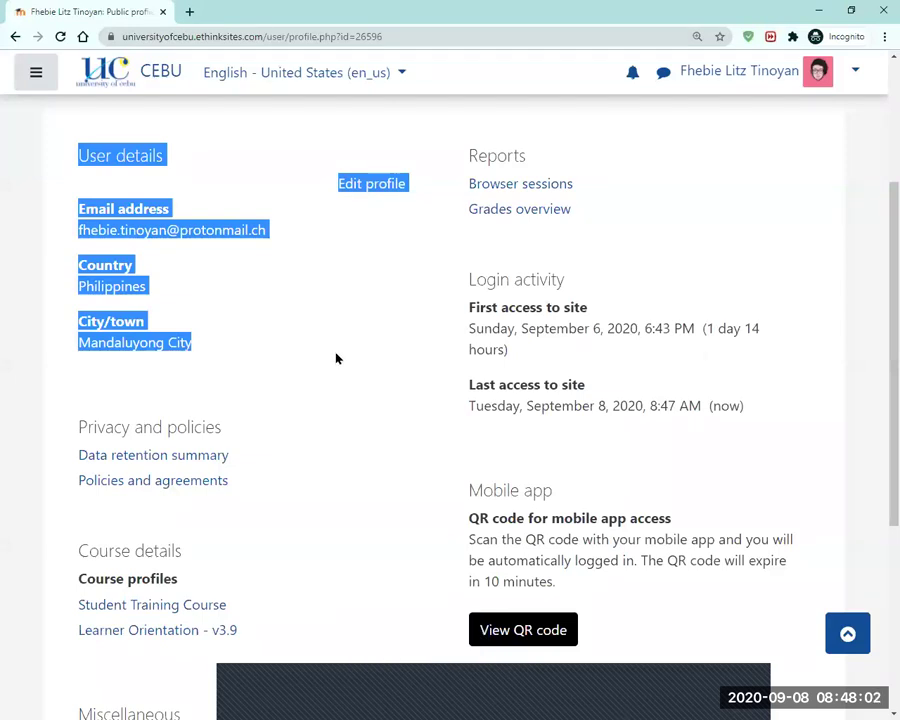
pyautogui.moveTo(72, 545); pyautogui.dragTo(285, 633)
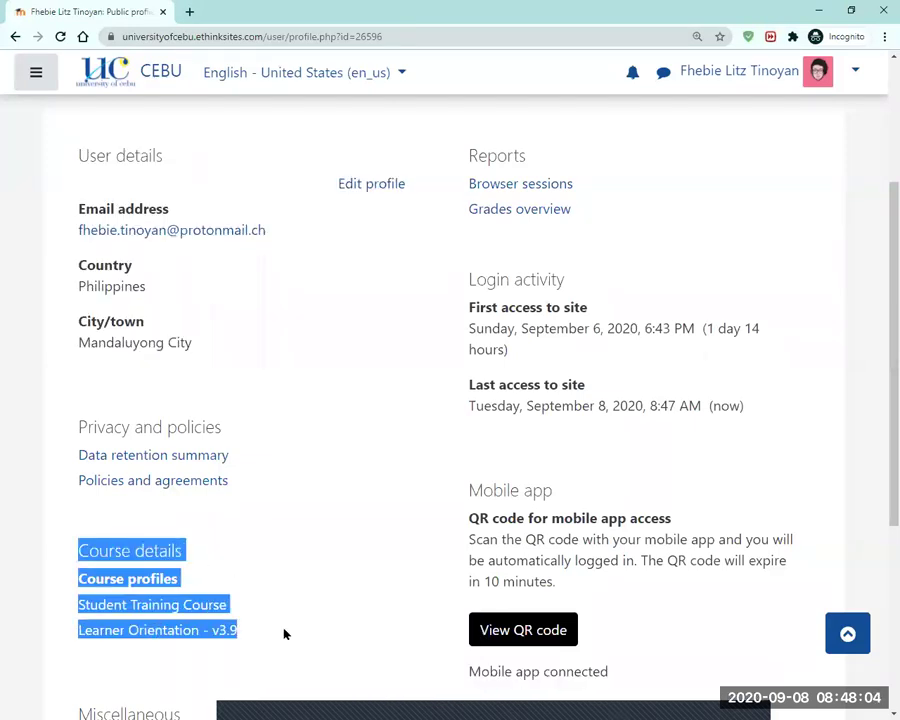
pyautogui.click(138, 521)
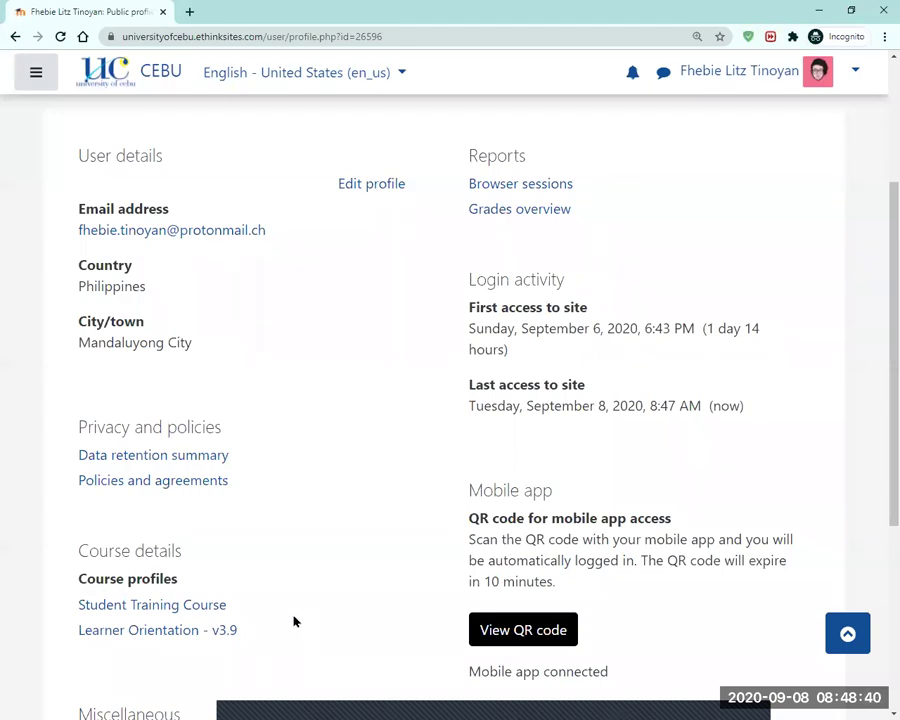
pyautogui.scroll(-1, 89, 484)
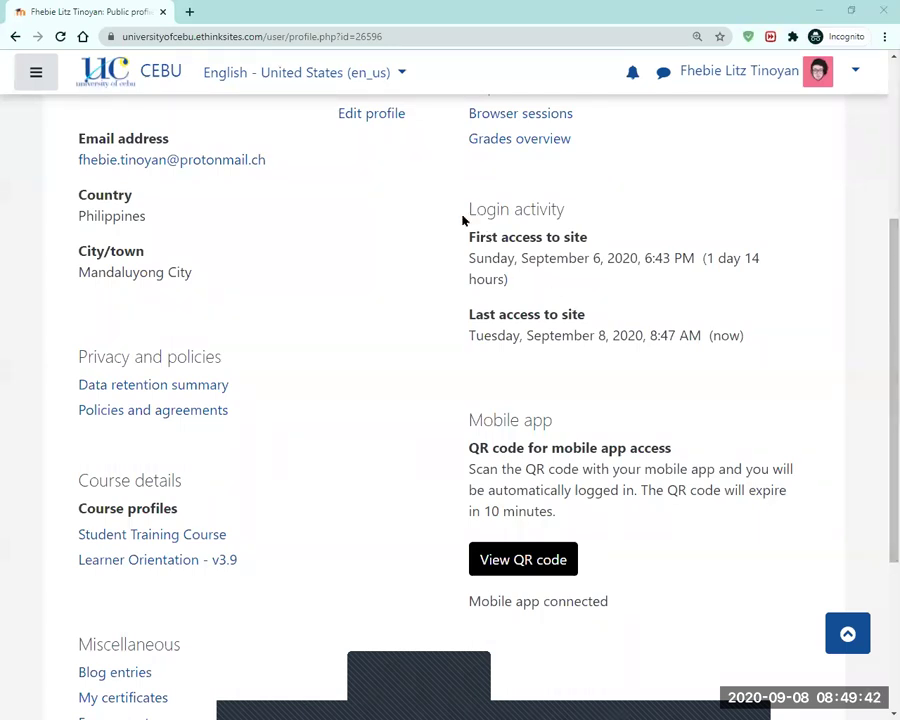
pyautogui.moveTo(467, 208); pyautogui.dragTo(706, 378)
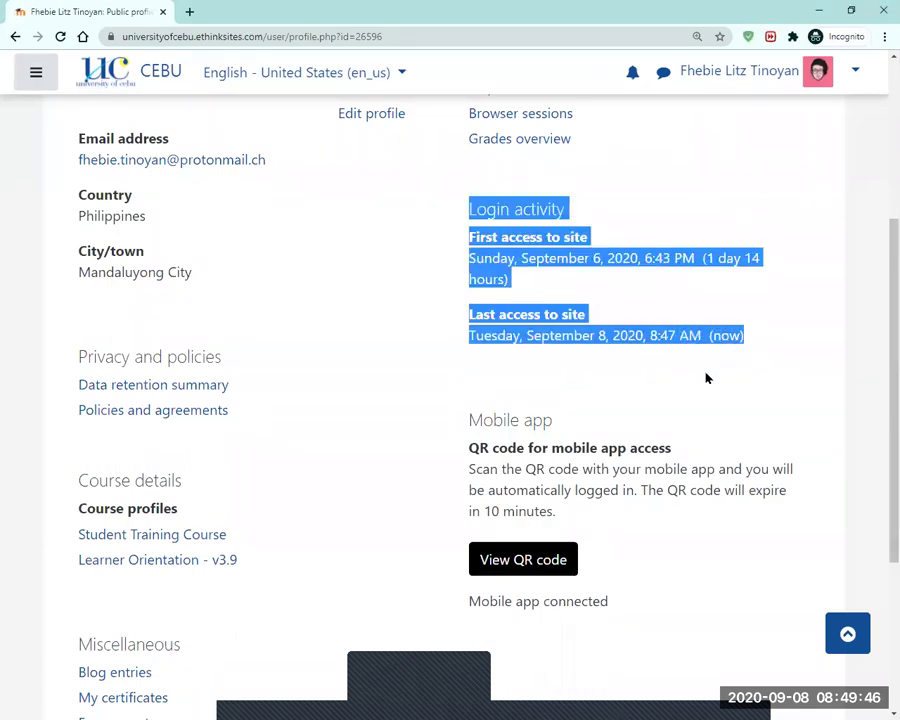
pyautogui.click(706, 378)
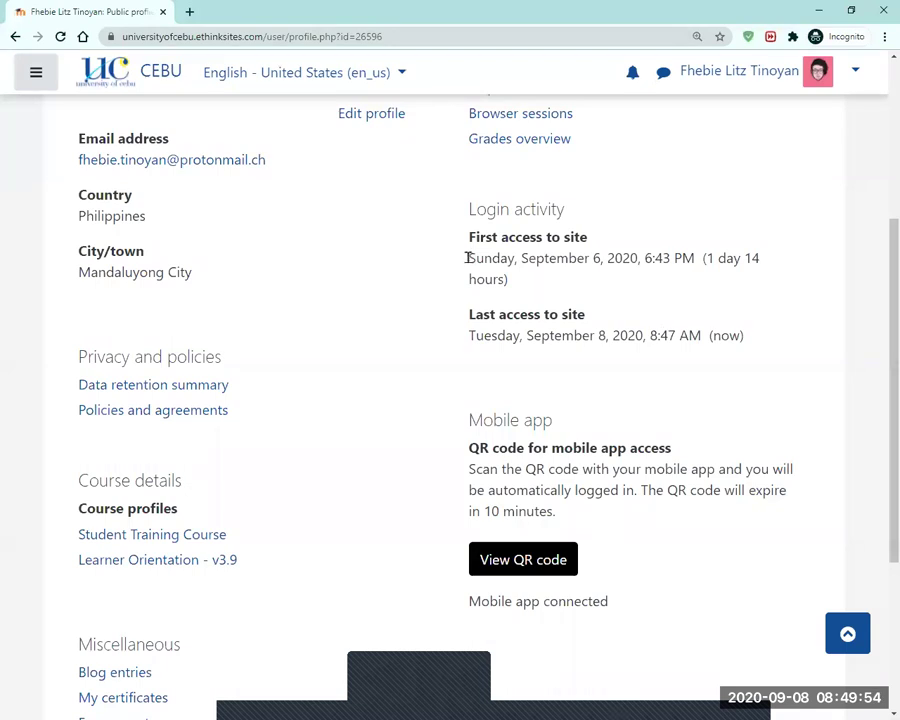
pyautogui.moveTo(470, 258); pyautogui.dragTo(517, 258)
pyautogui.click(565, 257)
pyautogui.moveTo(693, 258); pyautogui.dragTo(645, 258)
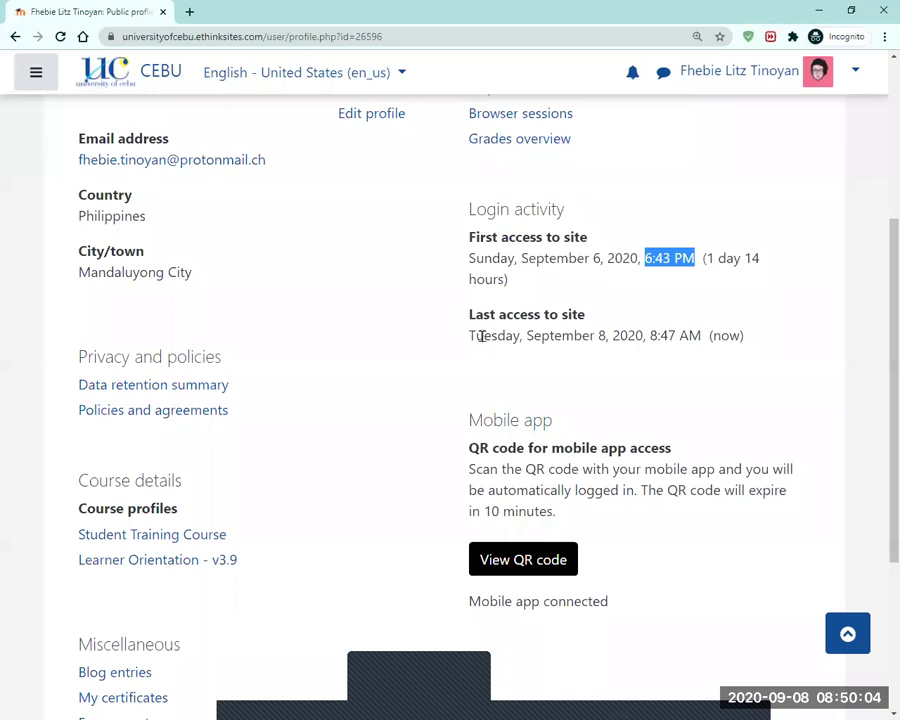
pyautogui.moveTo(470, 328); pyautogui.dragTo(753, 333)
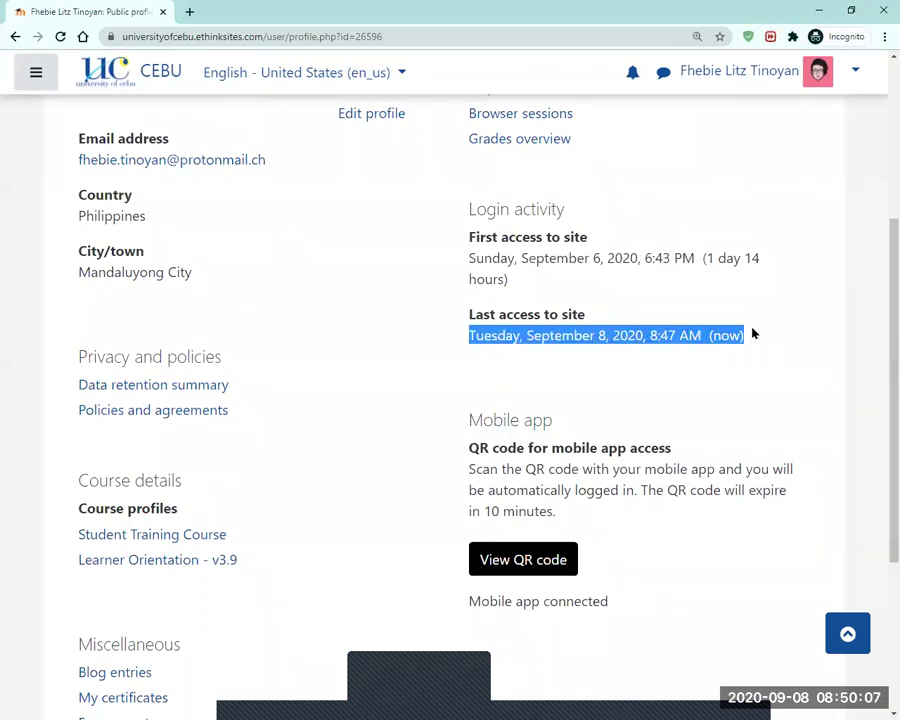
pyautogui.click(605, 371)
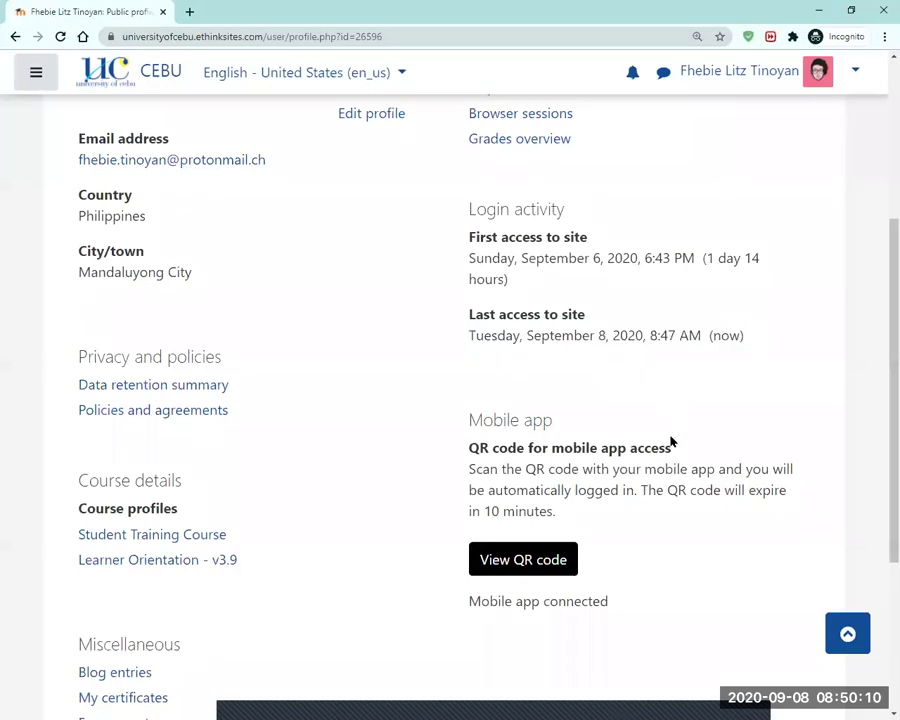
pyautogui.scroll(1, 671, 440)
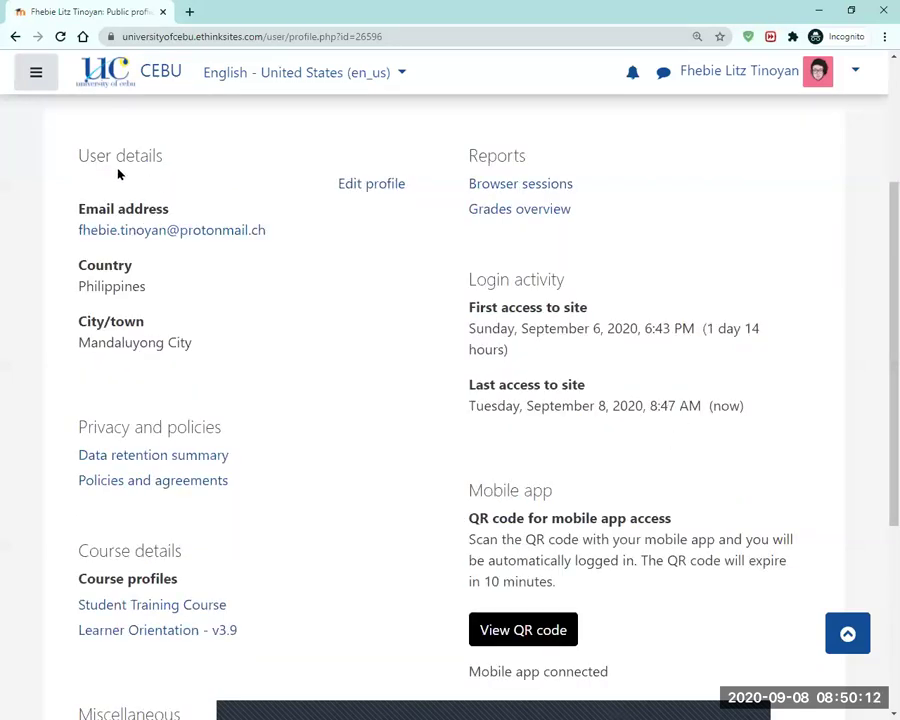
pyautogui.click(374, 190)
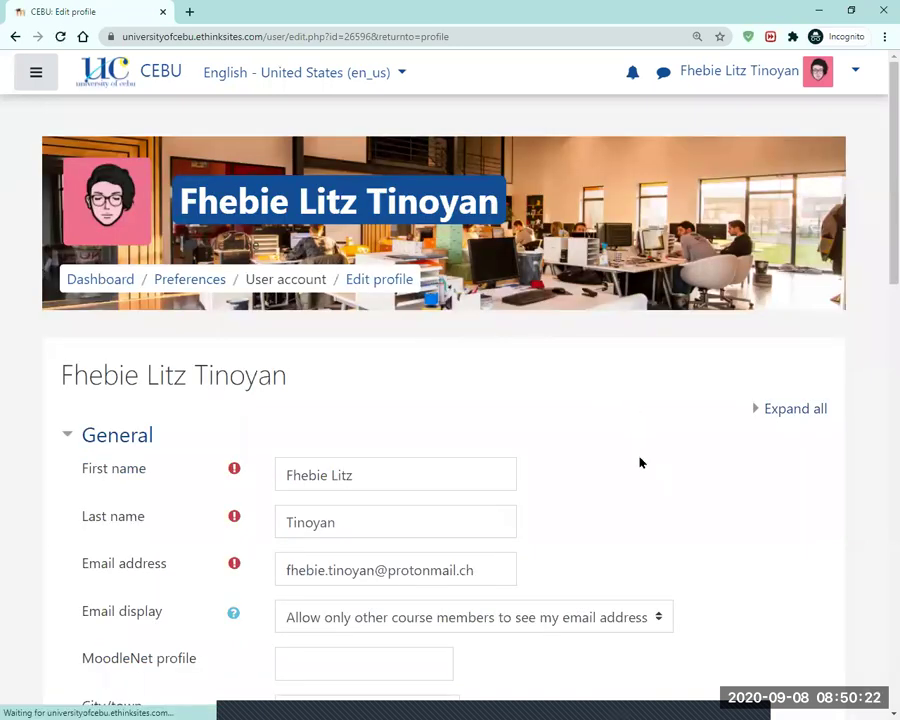
pyautogui.scroll(-1, 650, 475)
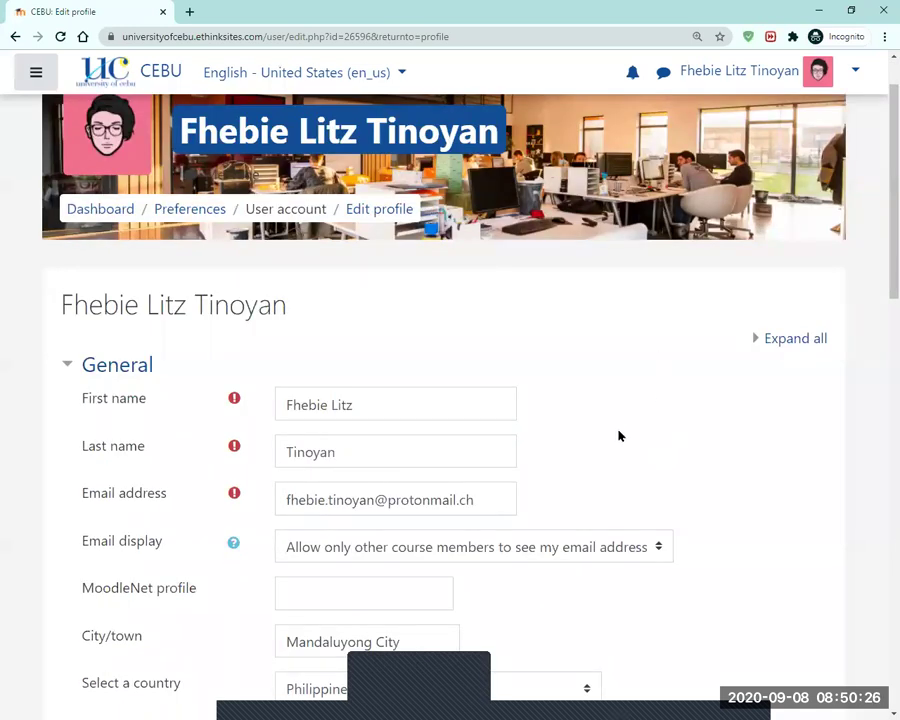
pyautogui.scroll(-1, 617, 447)
pyautogui.scroll(-1, 617, 447)
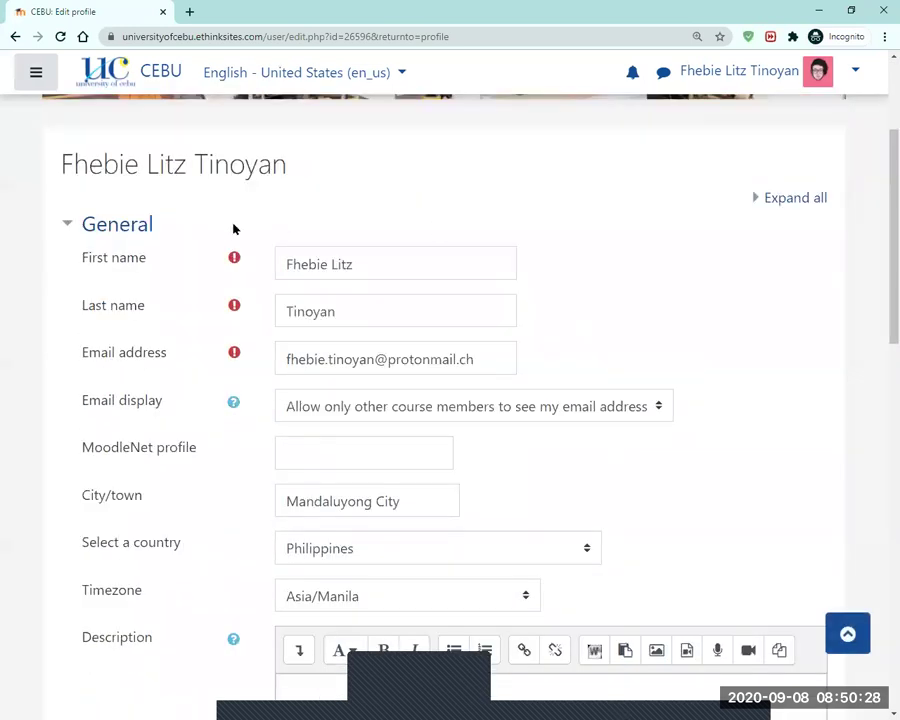
pyautogui.scroll(-8, 655, 460)
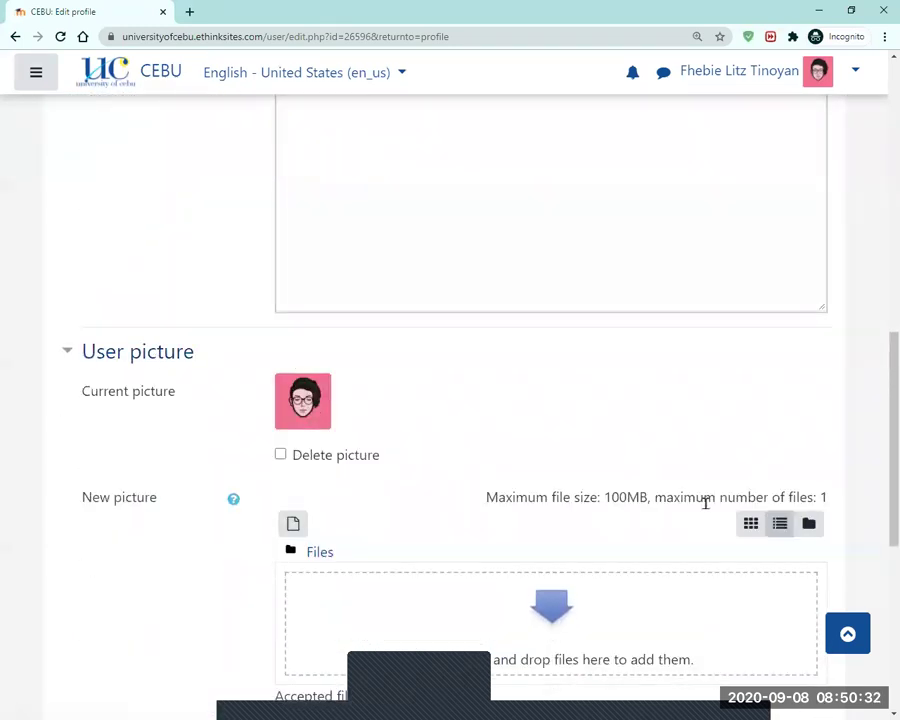
pyautogui.scroll(4, 698, 478)
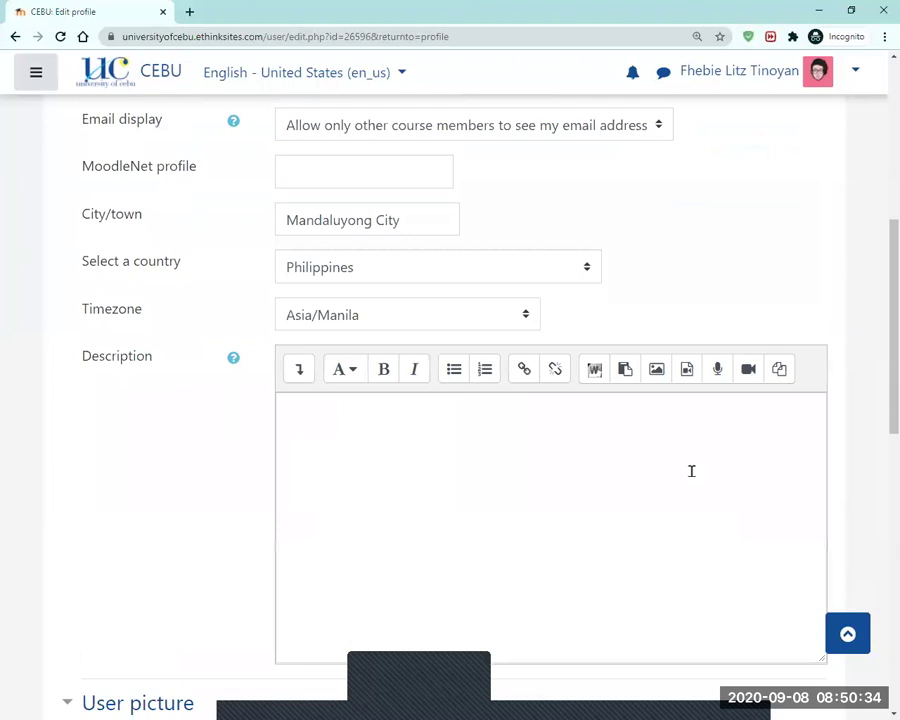
pyautogui.scroll(2, 691, 471)
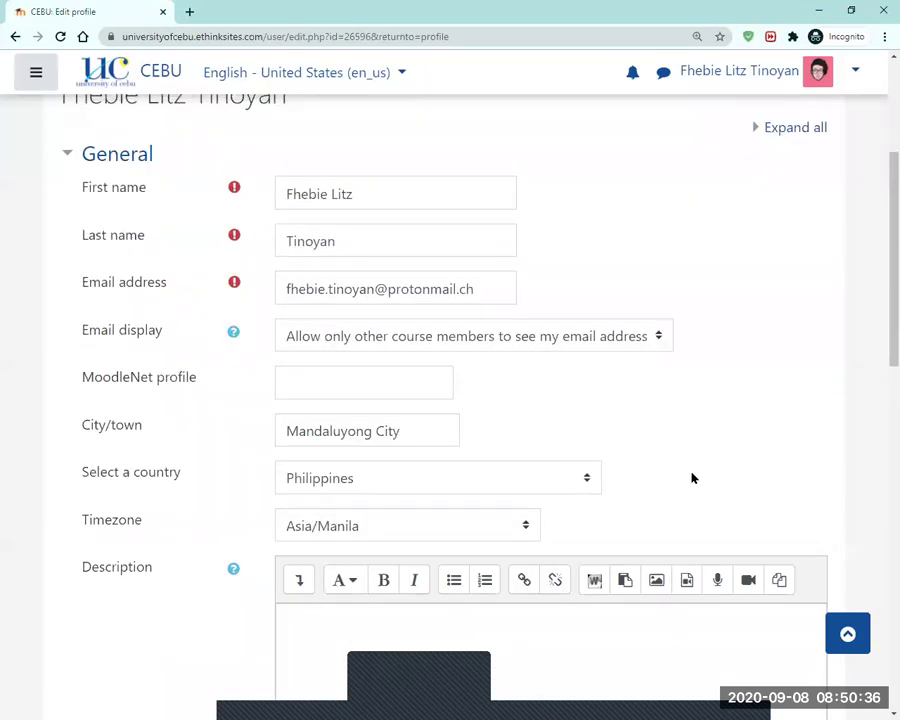
pyautogui.scroll(-10, 691, 478)
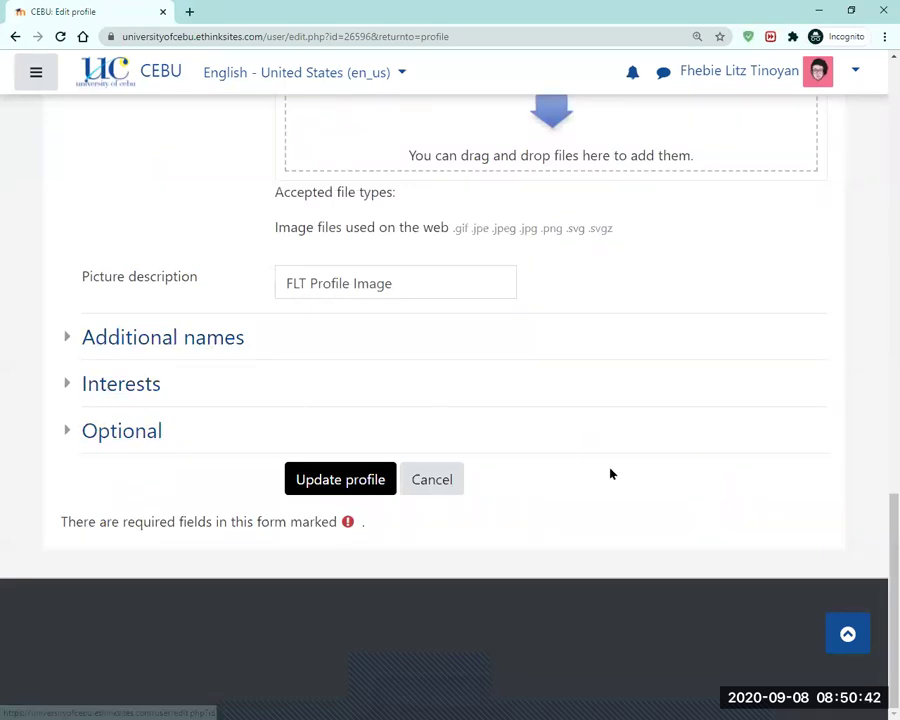
pyautogui.scroll(3, 647, 508)
pyautogui.scroll(6, 645, 502)
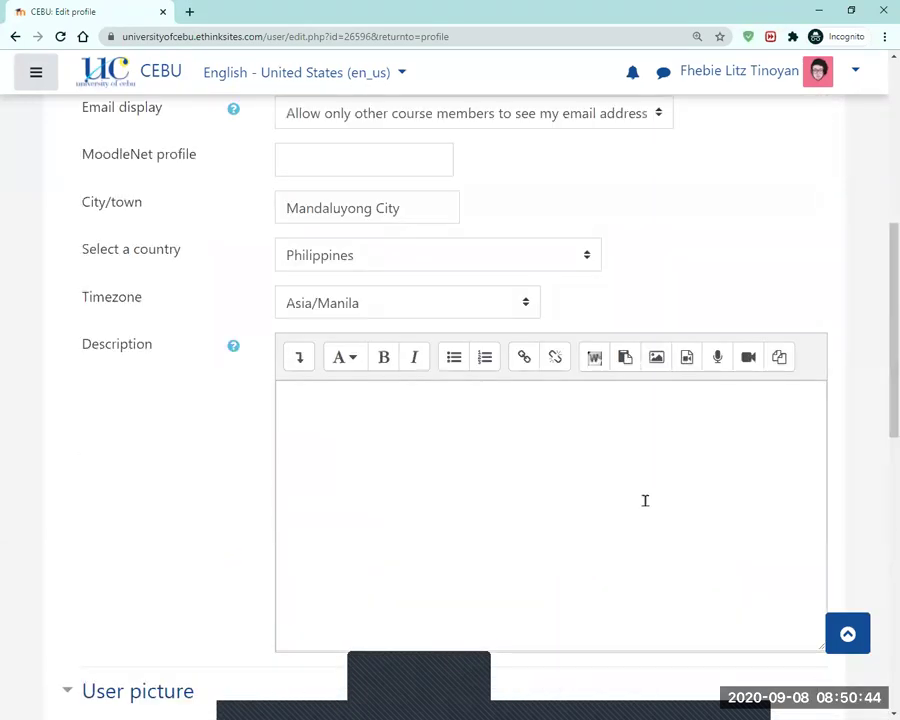
pyautogui.scroll(1, 645, 502)
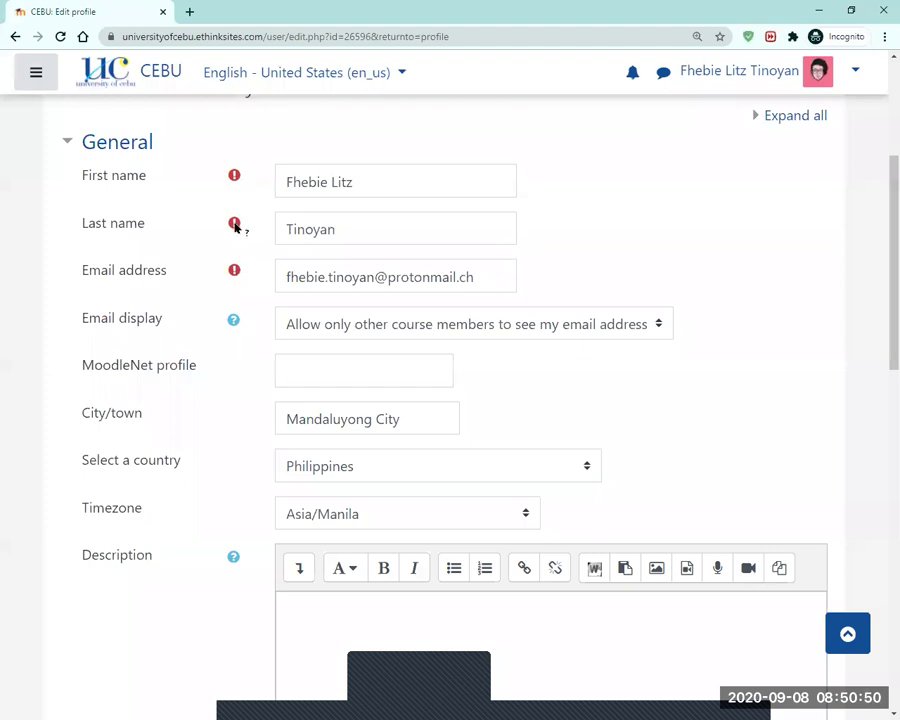
pyautogui.moveTo(238, 180)
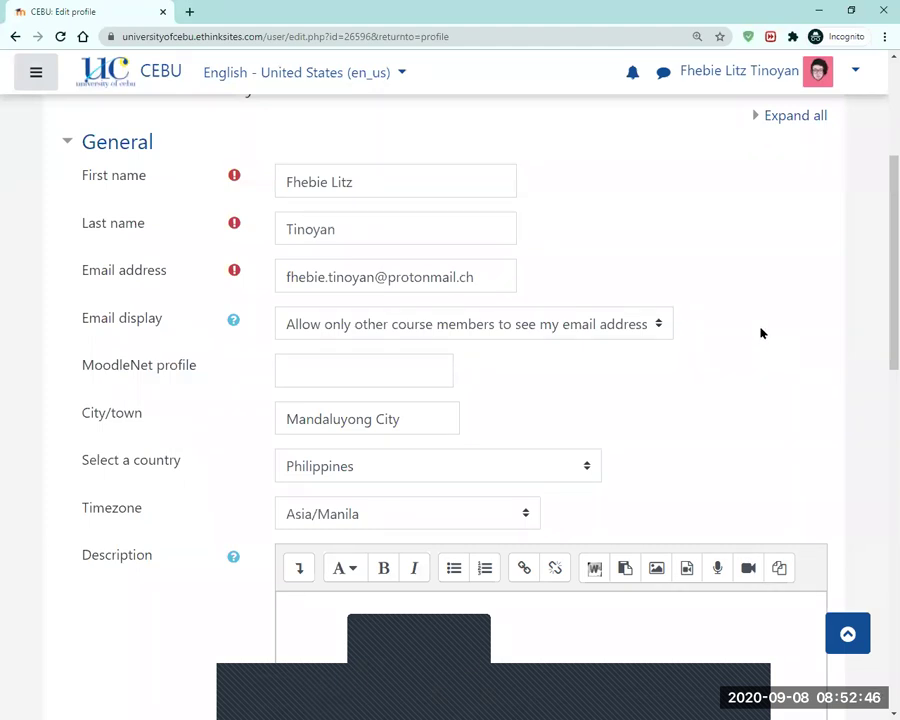
pyautogui.scroll(-1, 877, 260)
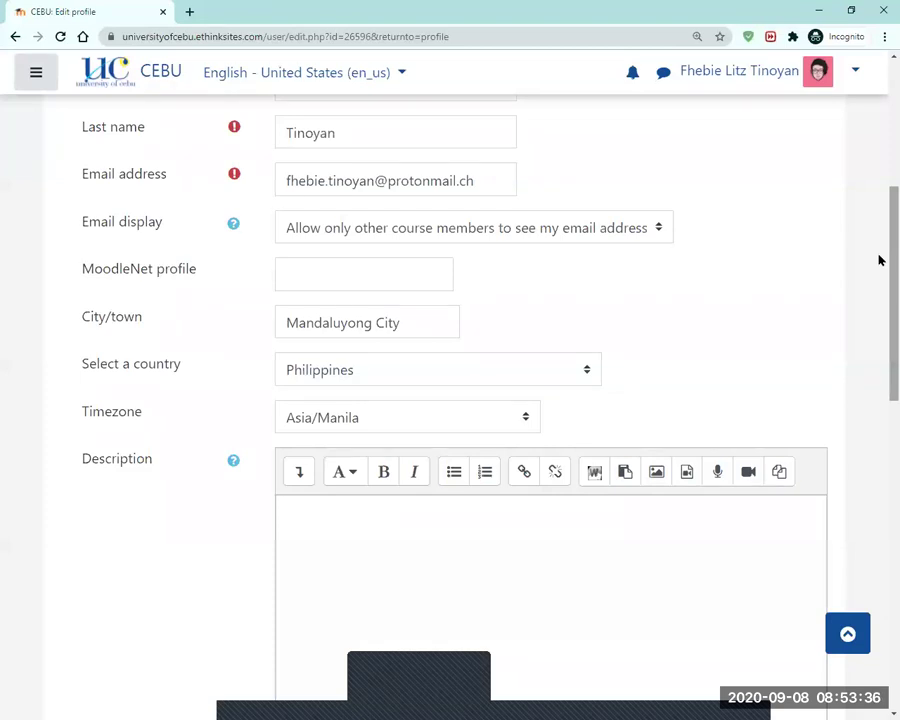
pyautogui.scroll(-2, 878, 283)
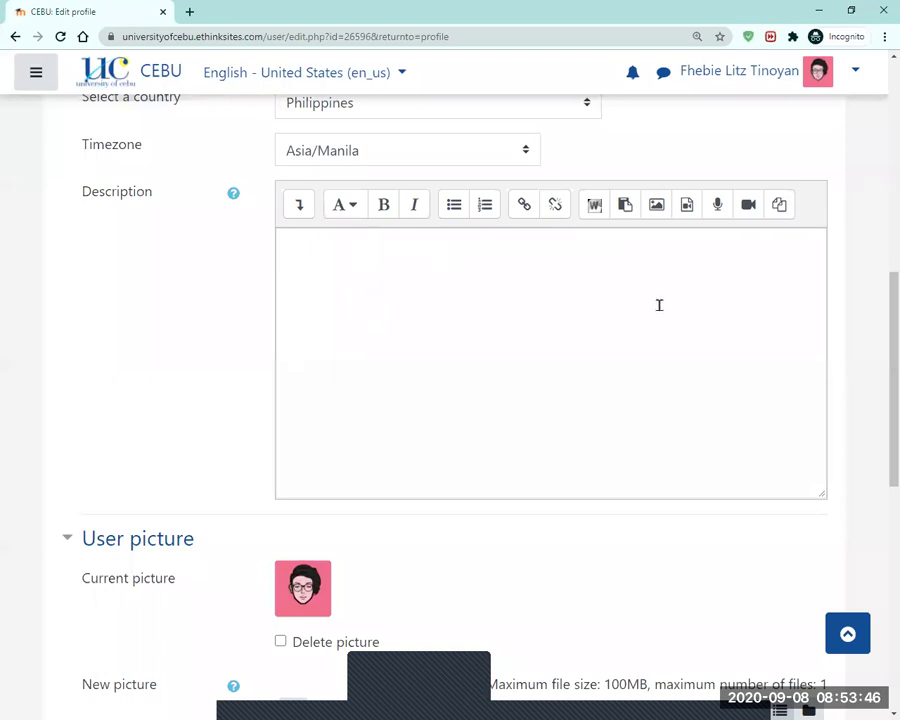
pyautogui.click(393, 288)
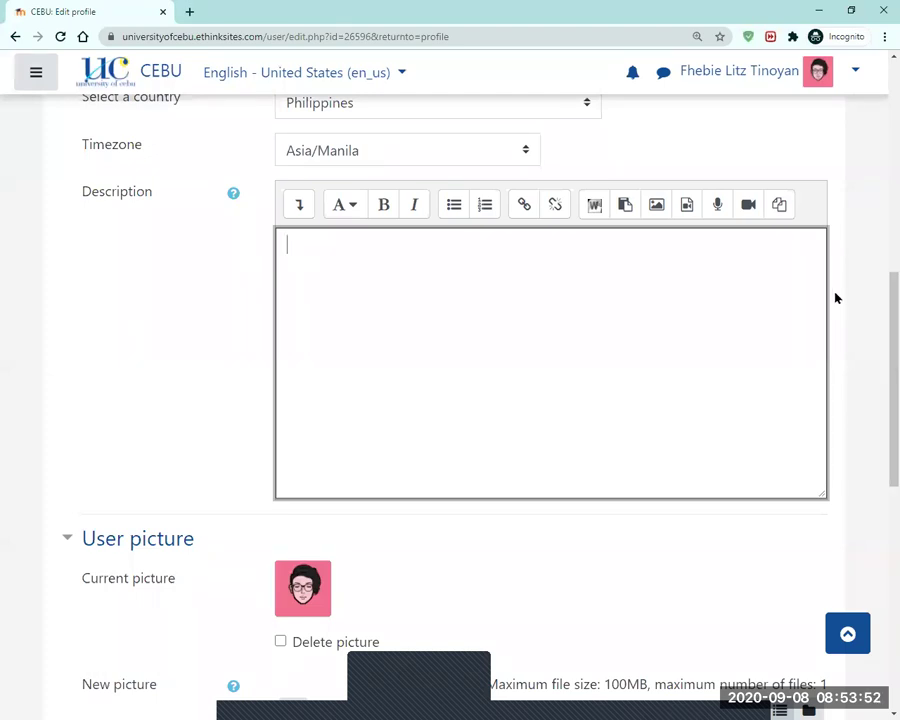
pyautogui.scroll(-1, 880, 351)
pyautogui.scroll(-2, 880, 351)
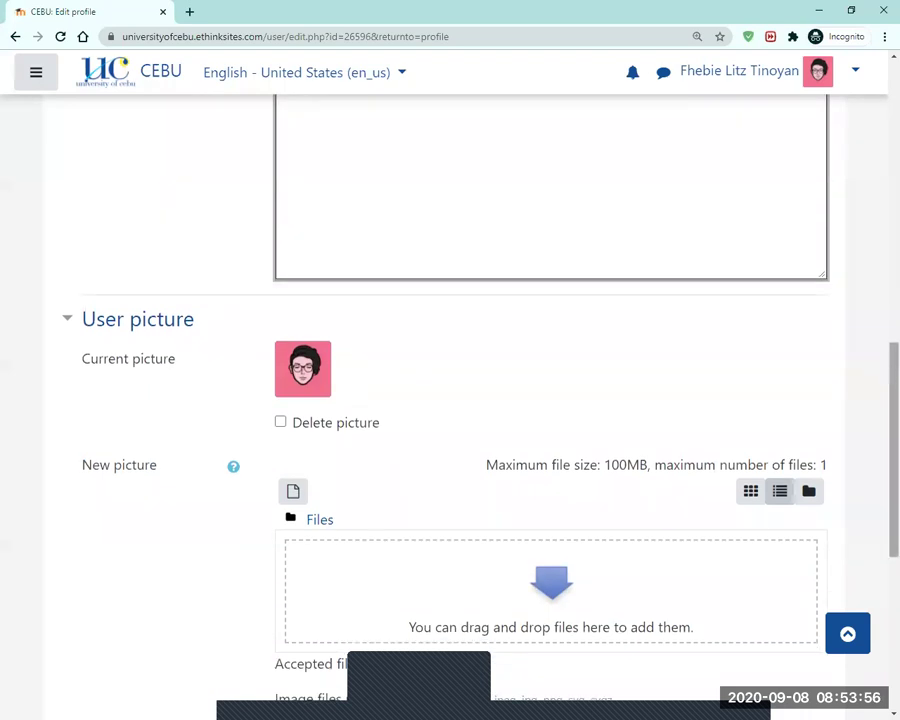
pyautogui.scroll(-2, 880, 378)
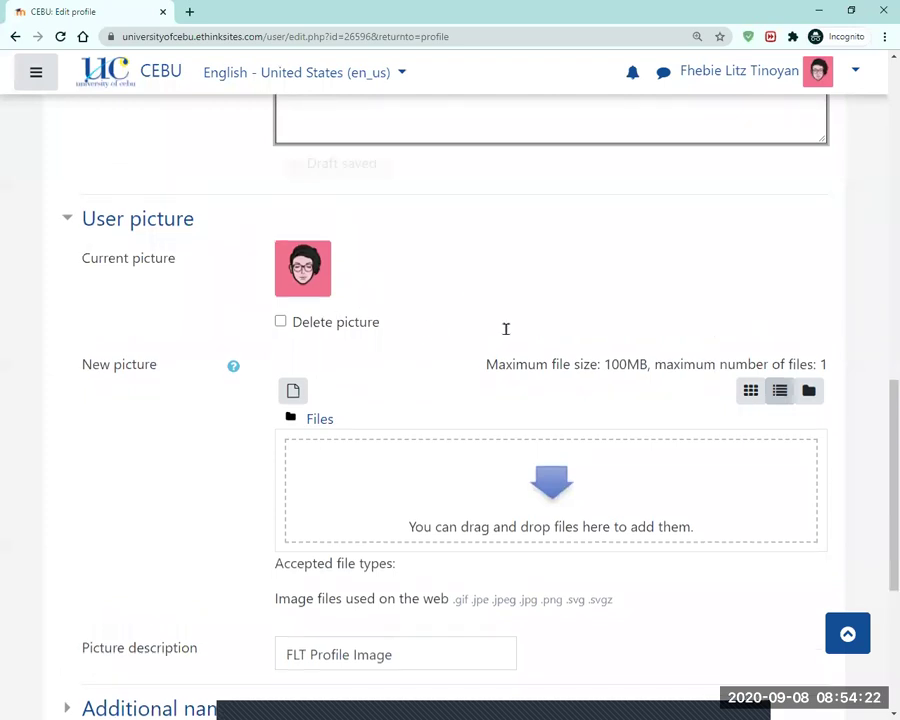
pyautogui.scroll(-3, 660, 530)
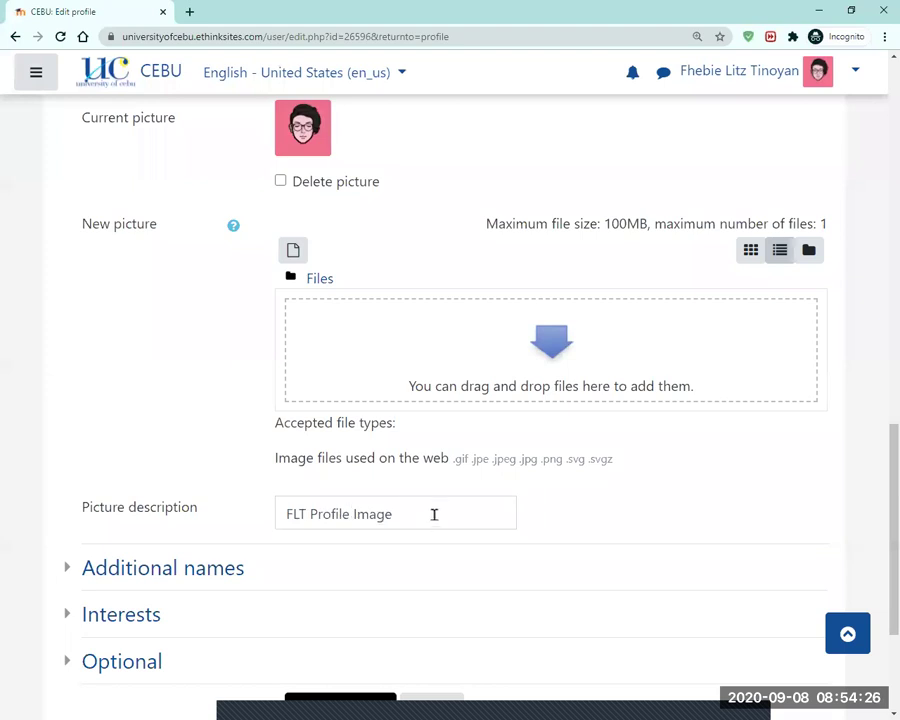
pyautogui.scroll(-1, 340, 200)
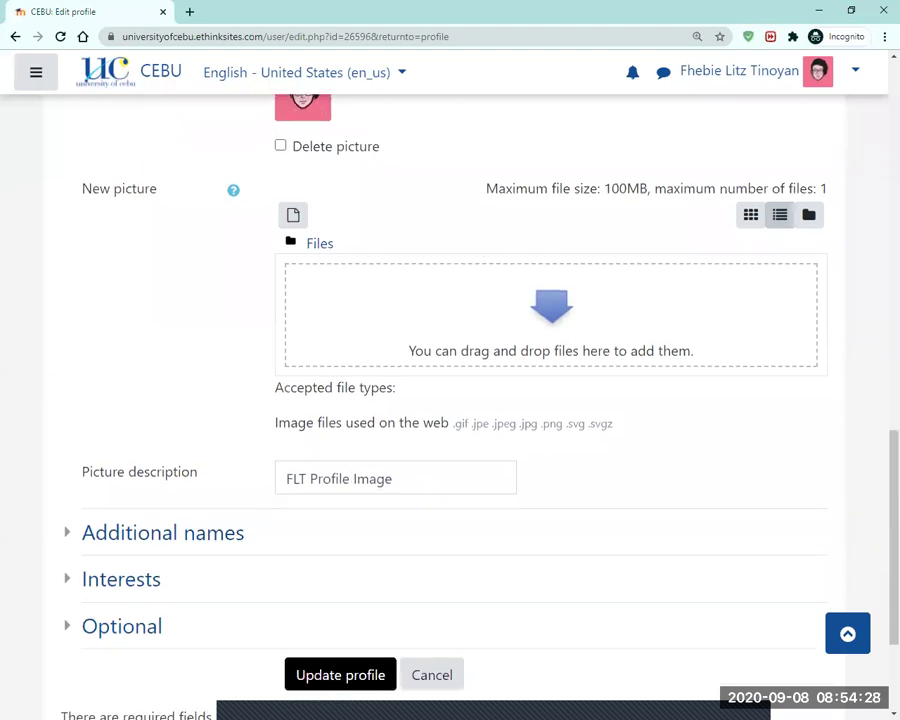
pyautogui.scroll(3, 878, 460)
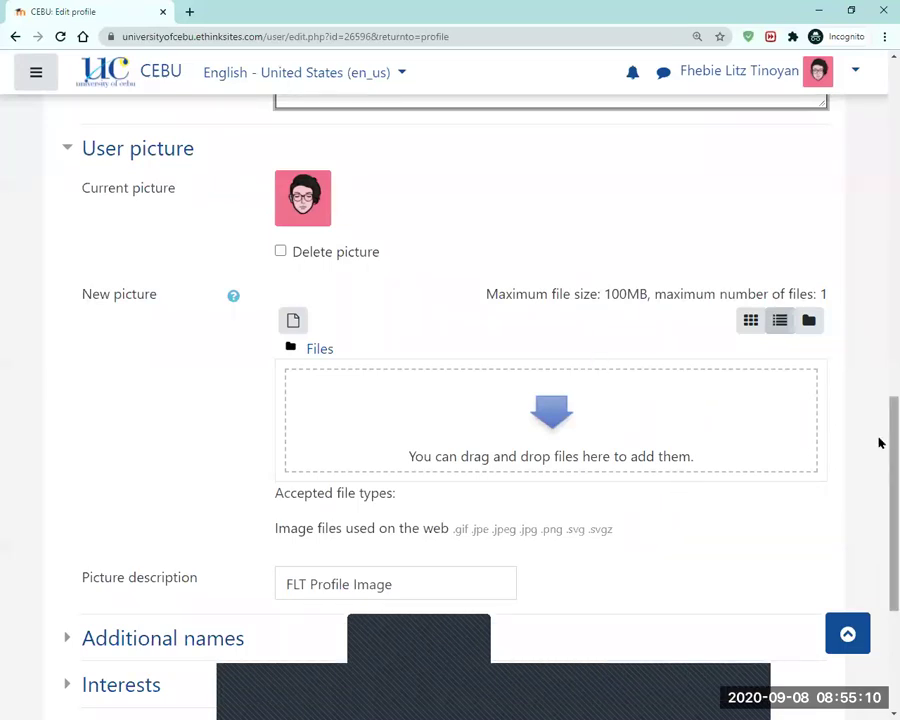
# Step: Scroll to the bottom of the Edit profile form and click Update profile
pyautogui.moveTo(880, 442); pyautogui.dragTo(878, 518)
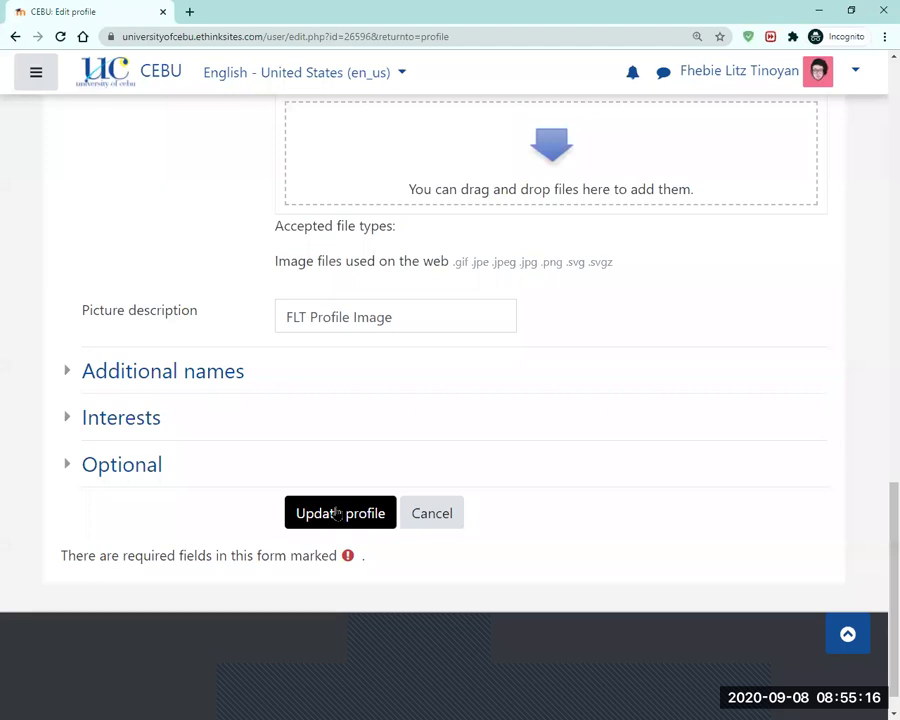
pyautogui.click(338, 513)
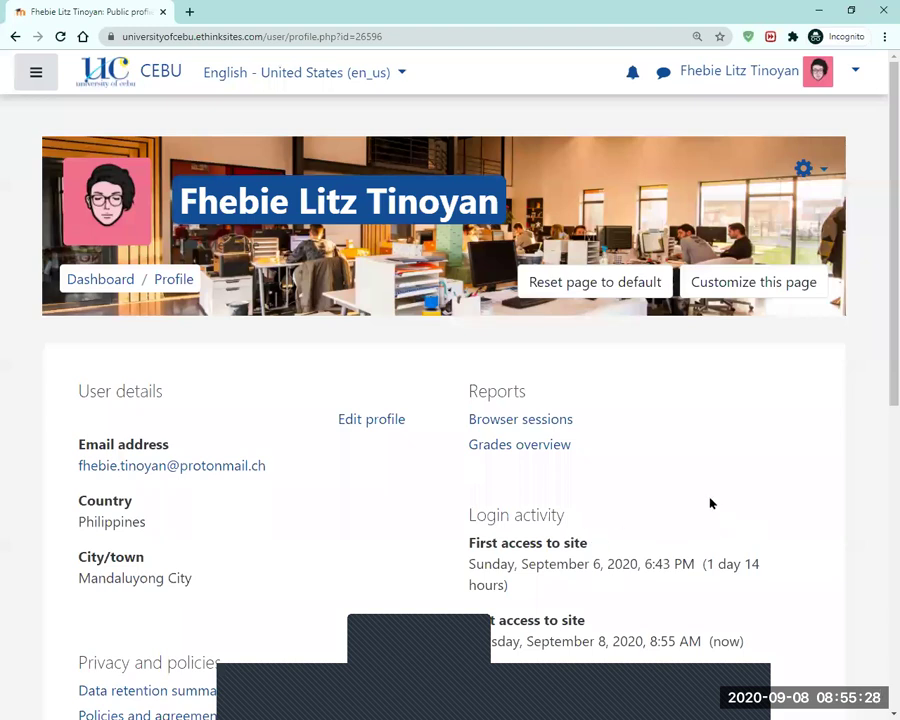
pyautogui.scroll(-3, 702, 496)
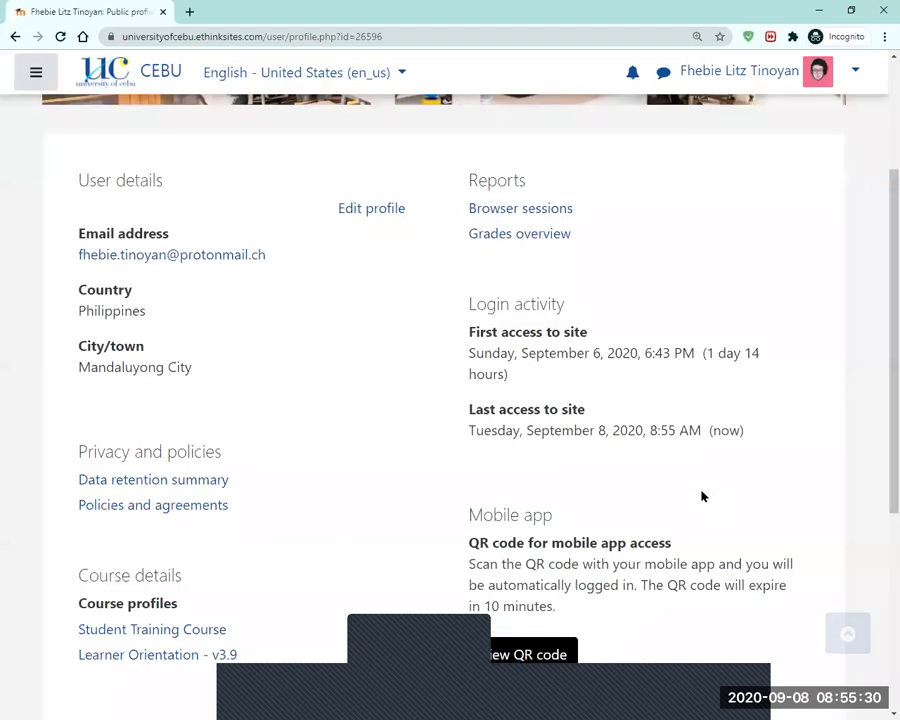
pyautogui.scroll(-1, 702, 496)
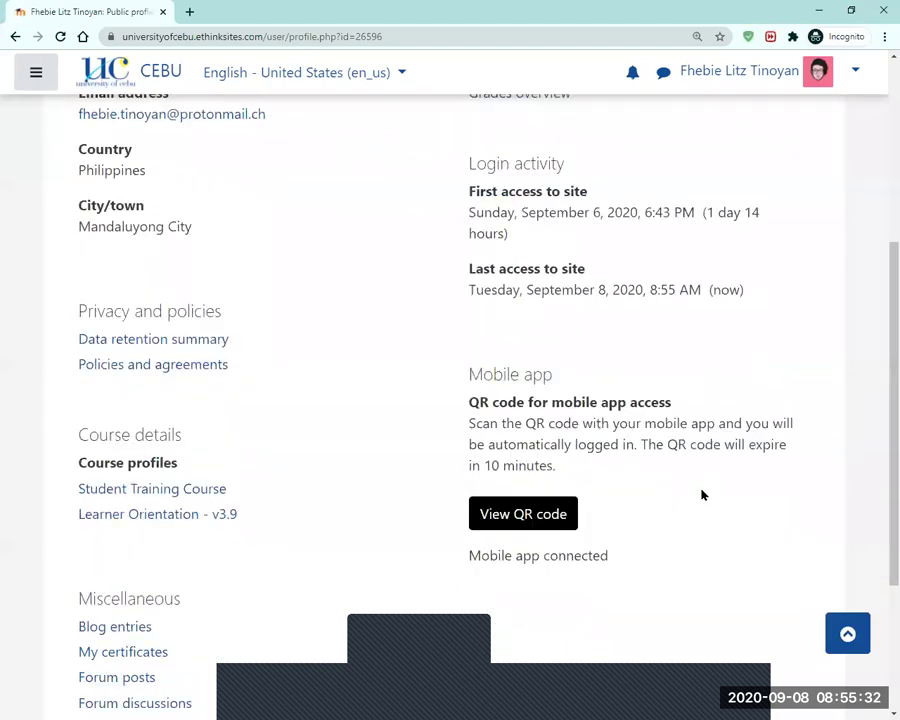
pyautogui.scroll(-2, 702, 495)
pyautogui.scroll(5, 702, 496)
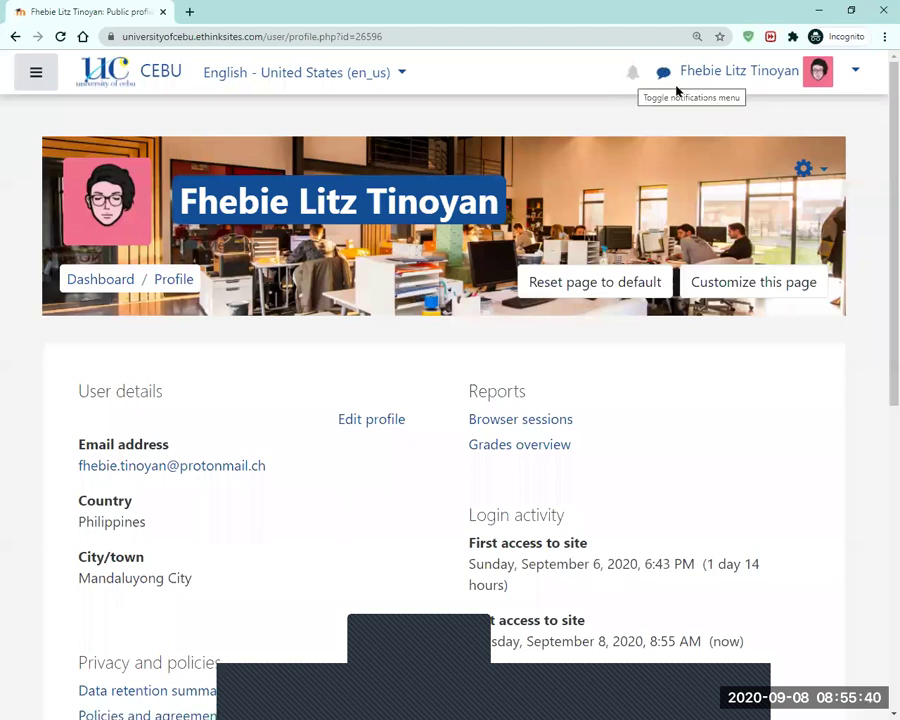
# Step: Show the File Submission and Online Text Submission notices from the top-bar bell
pyautogui.click(632, 74)
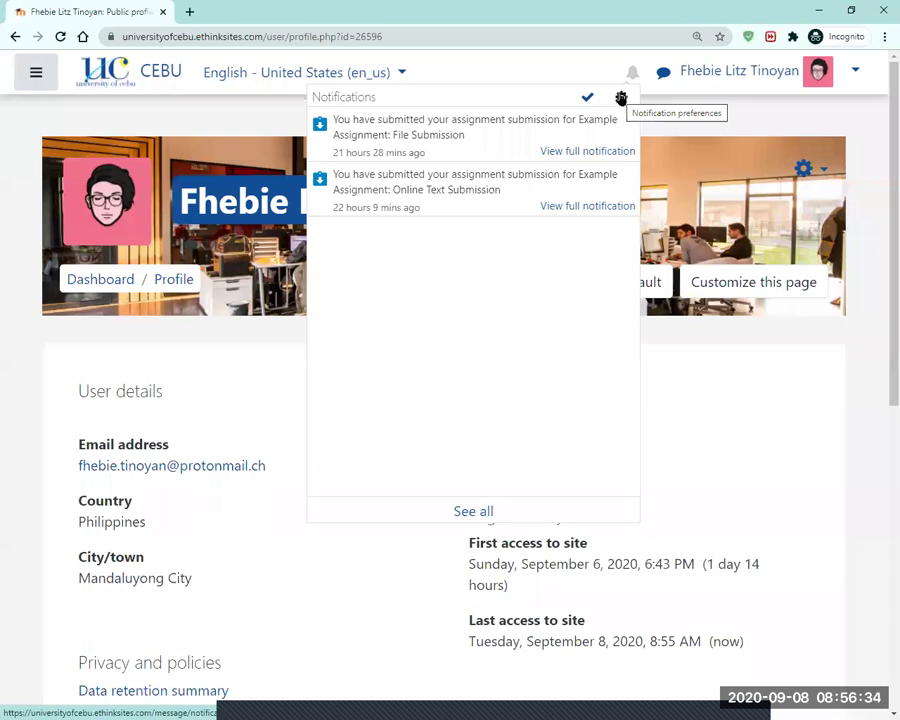
pyautogui.click(621, 100)
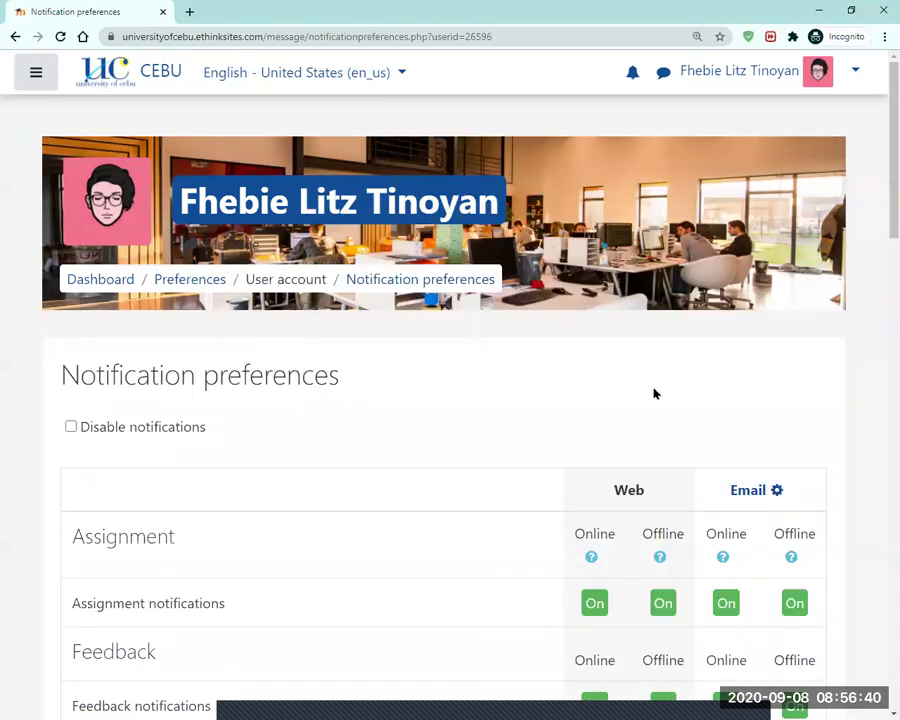
pyautogui.scroll(-2, 878, 201)
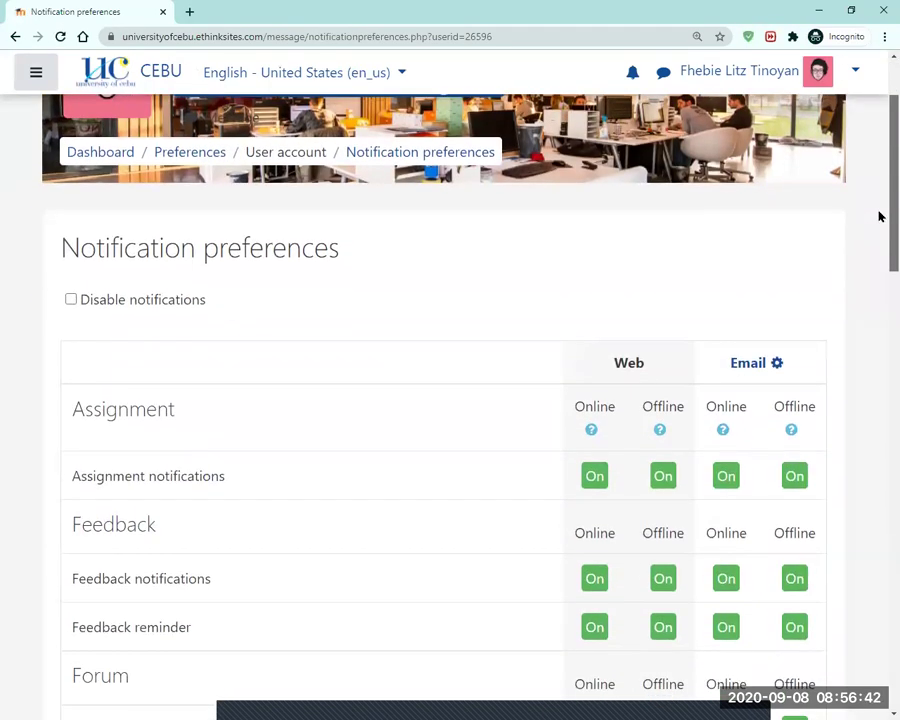
pyautogui.scroll(-1, 880, 238)
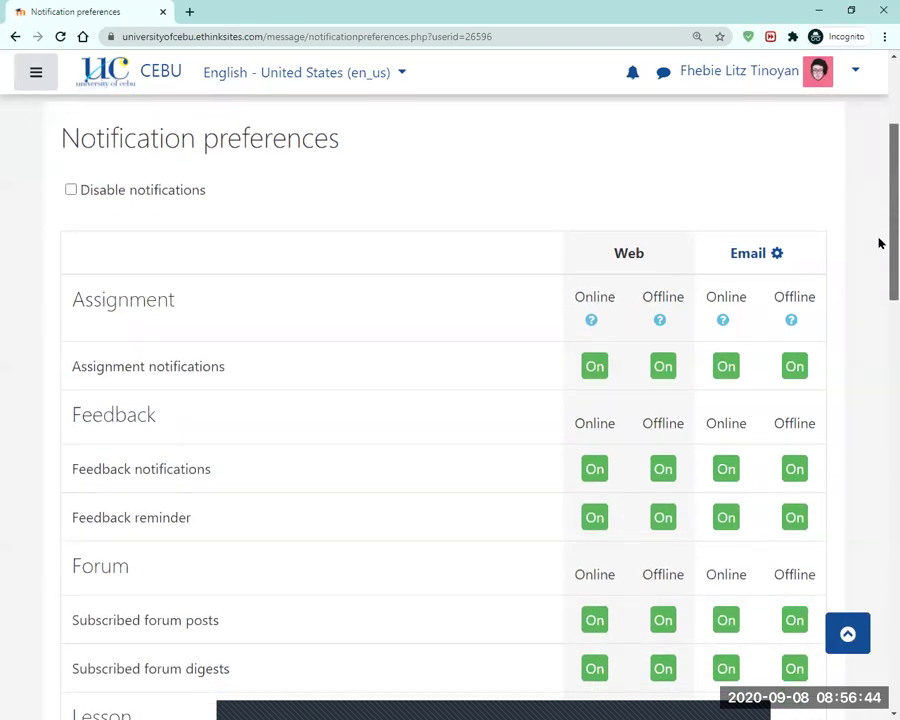
pyautogui.scroll(-1, 879, 246)
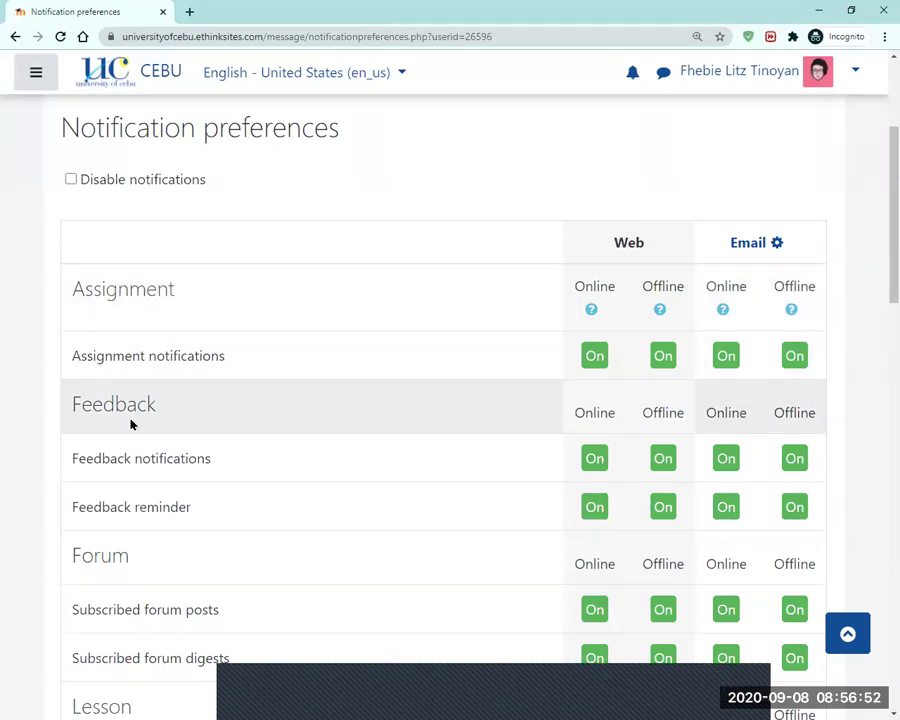
pyautogui.scroll(-5, 138, 392)
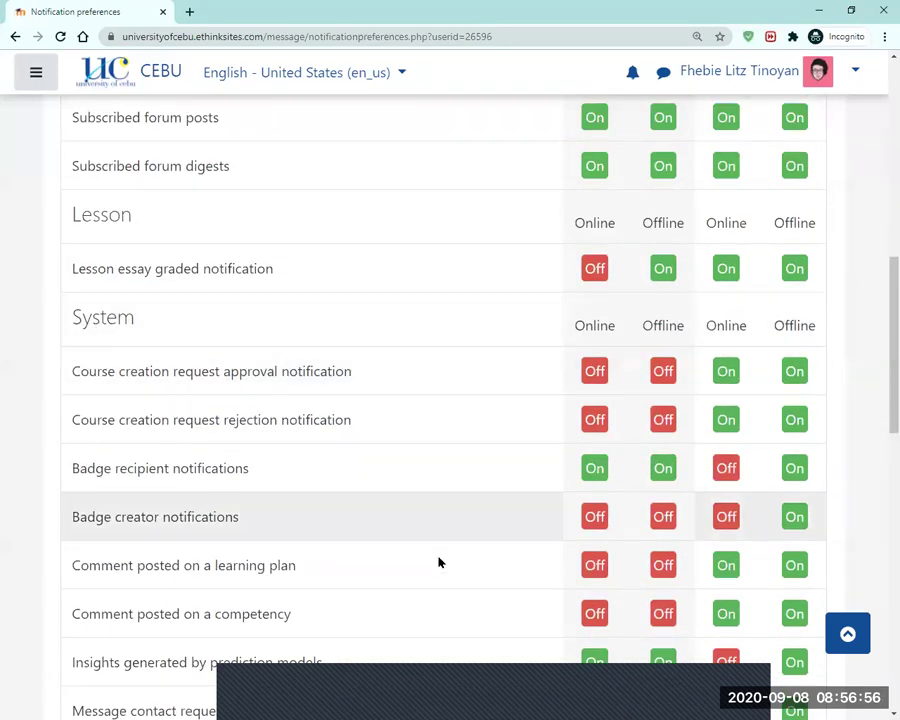
pyautogui.scroll(4, 878, 268)
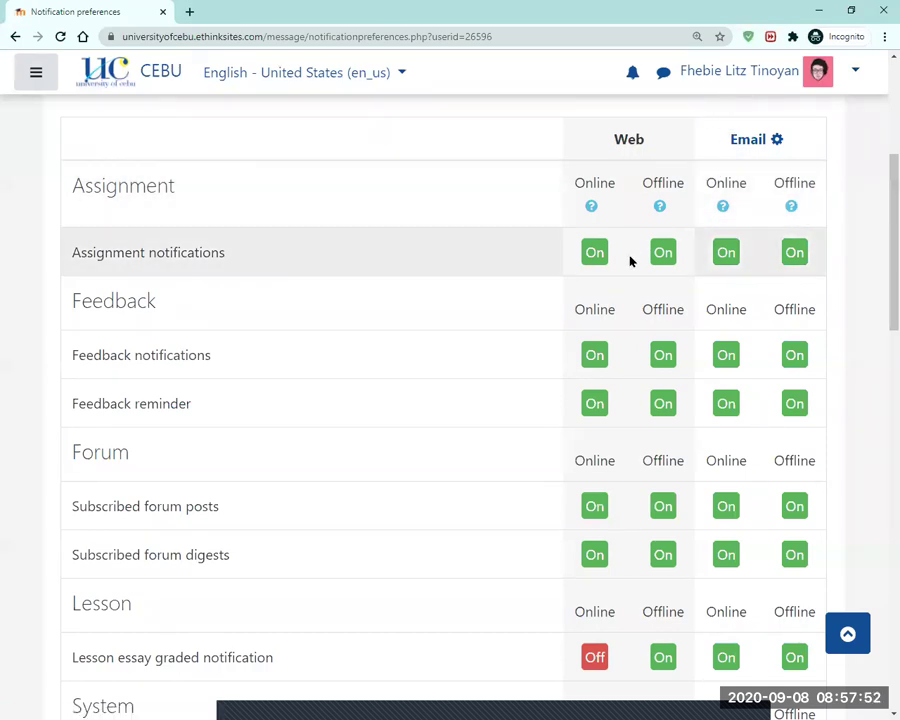
pyautogui.scroll(-1, 820, 405)
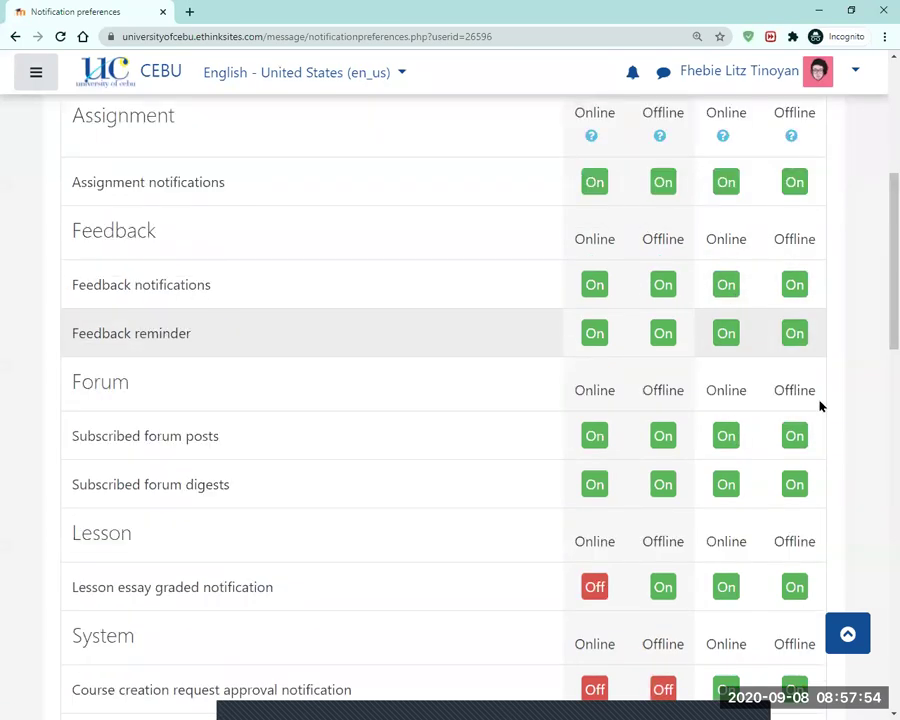
pyautogui.click(590, 588)
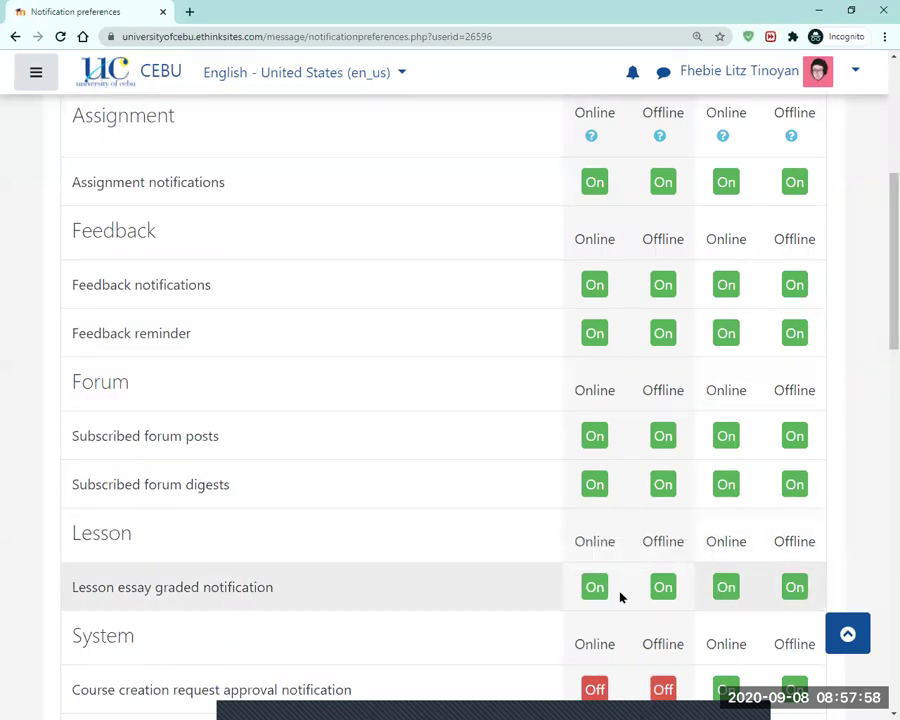
pyautogui.click(593, 587)
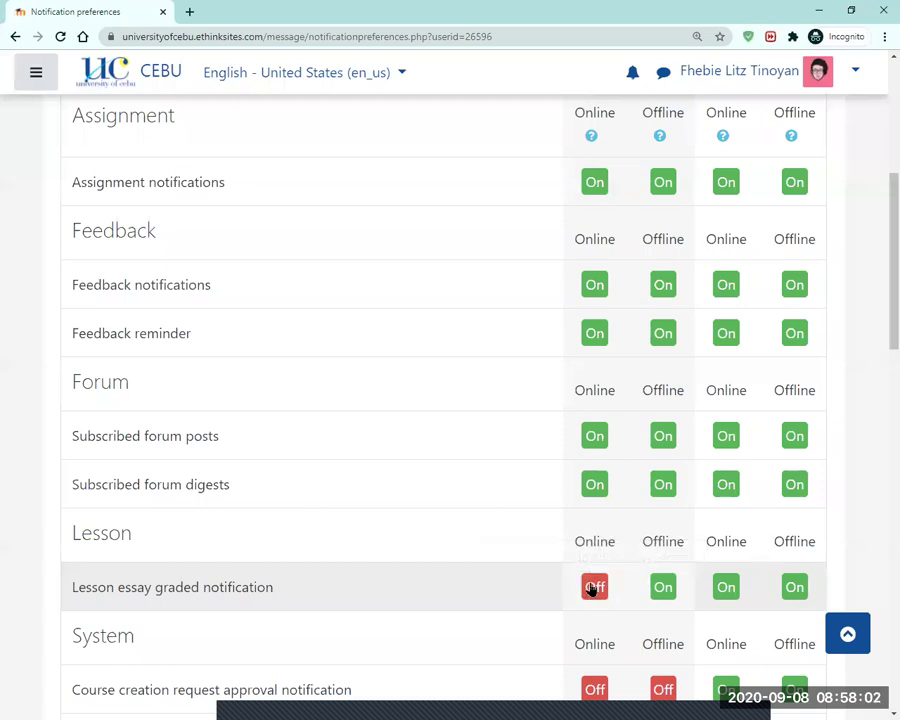
pyautogui.click(593, 587)
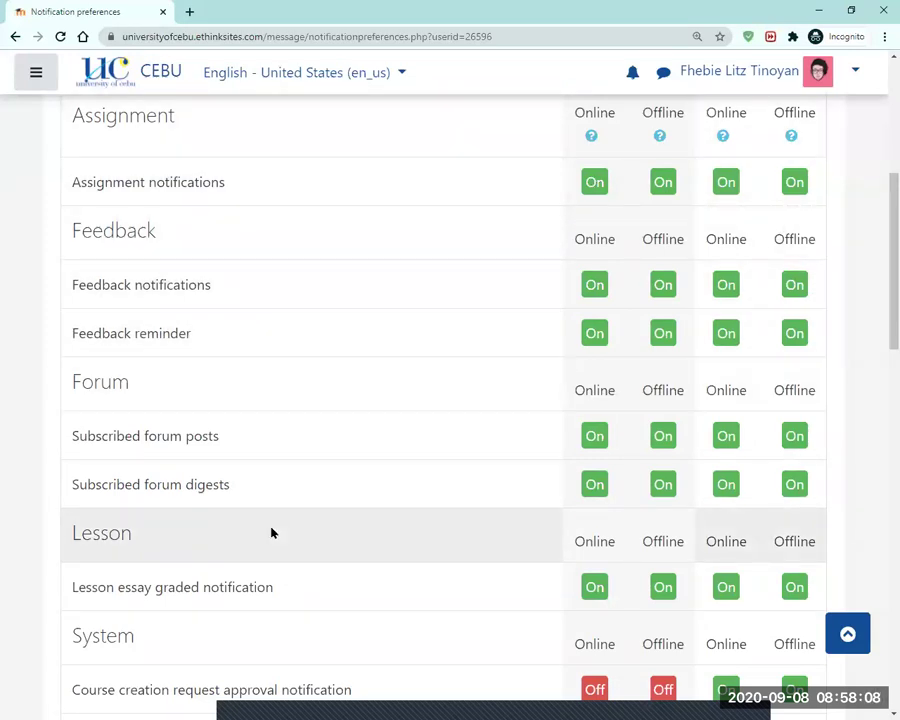
pyautogui.moveTo(880, 293); pyautogui.dragTo(876, 416)
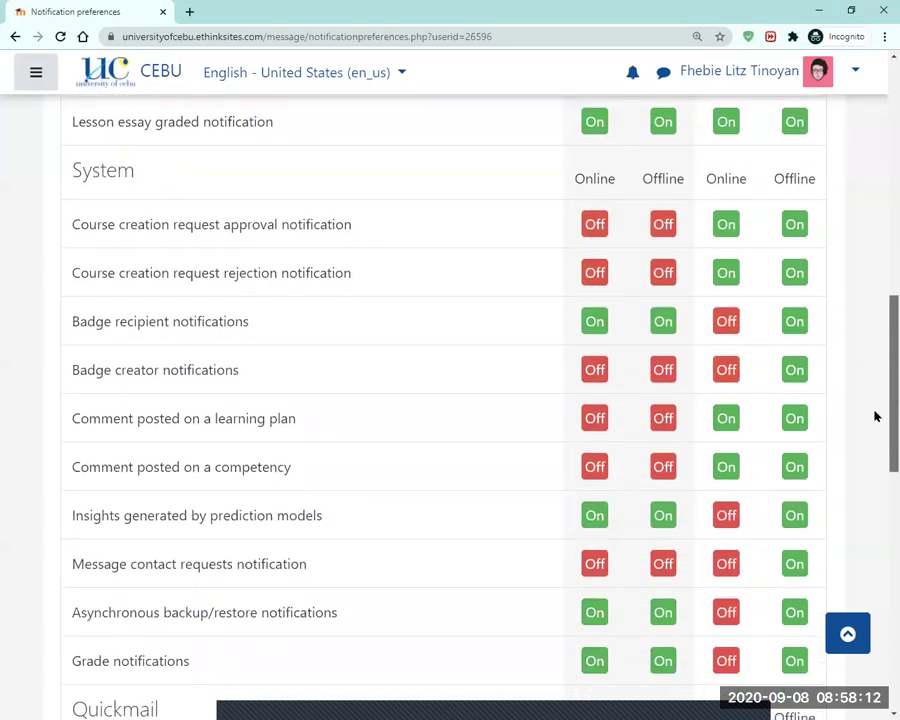
pyautogui.scroll(-1, 876, 416)
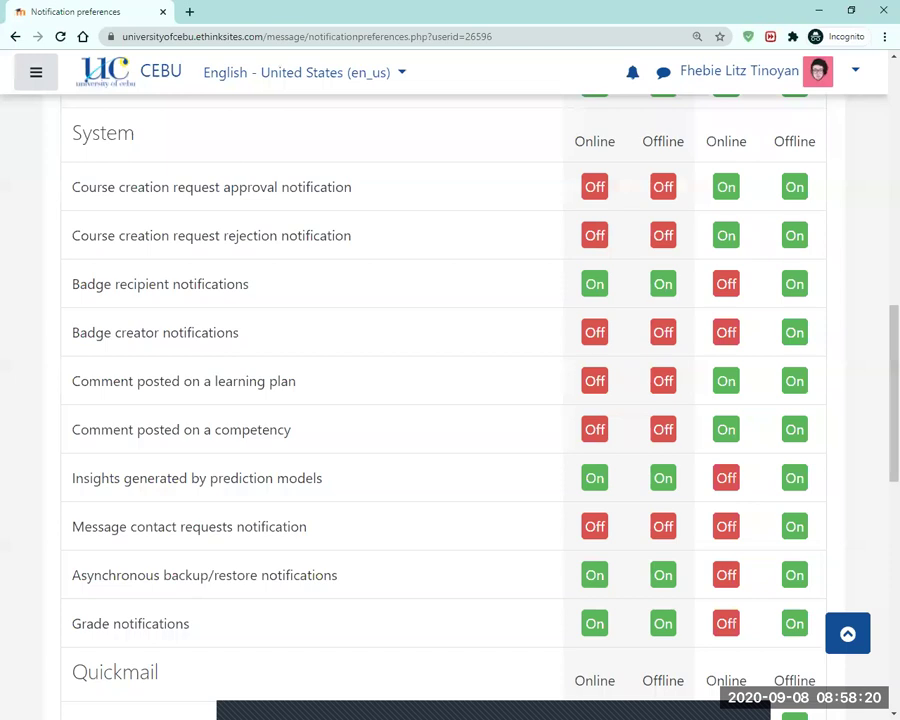
pyautogui.scroll(6, 878, 260)
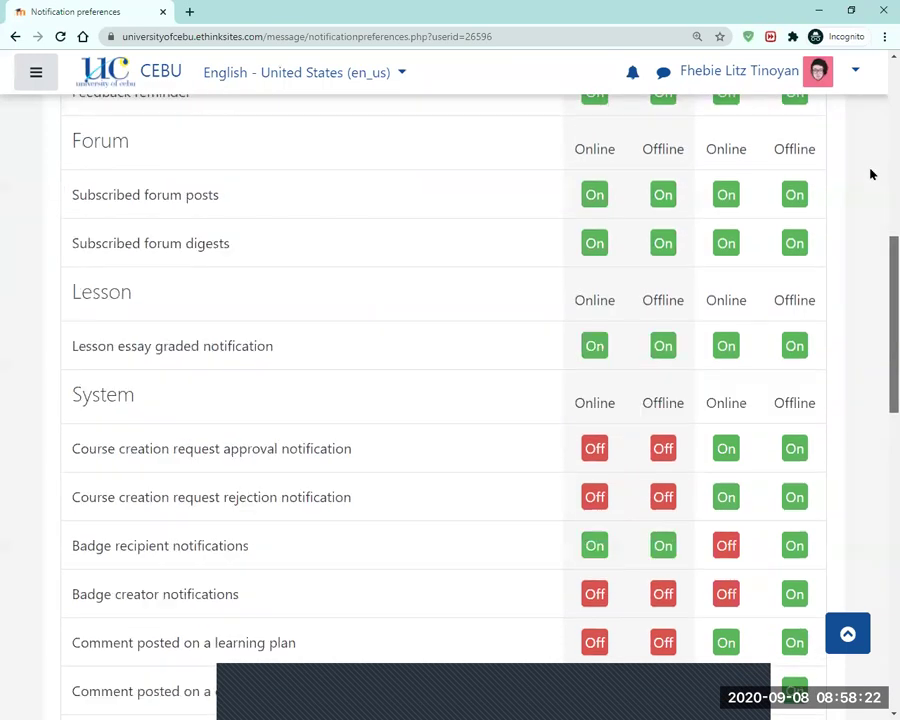
pyautogui.scroll(-1, 870, 185)
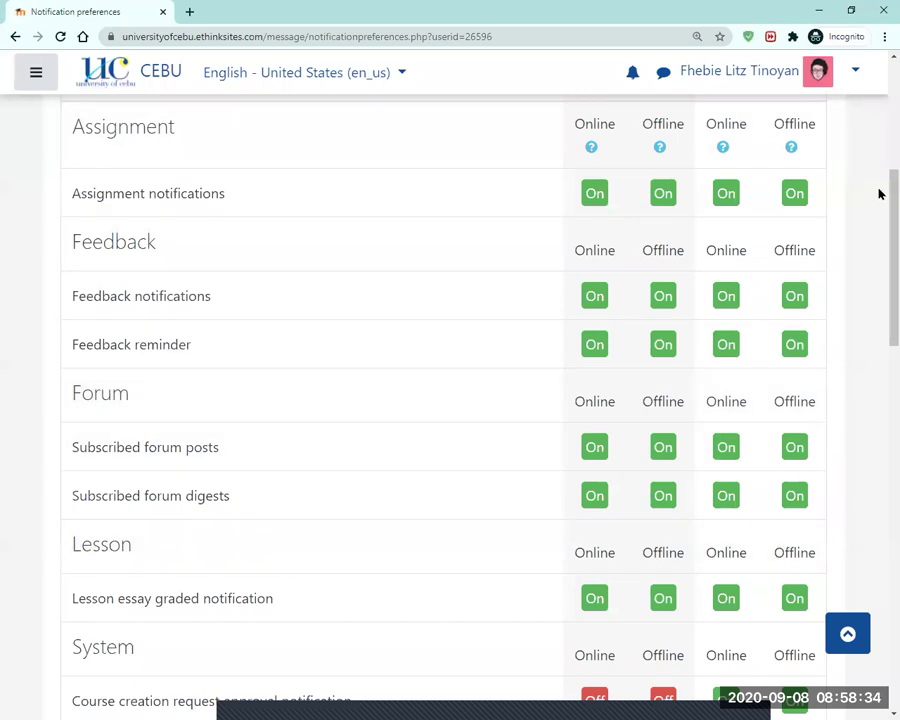
pyautogui.scroll(-3, 880, 201)
pyautogui.scroll(-9, 880, 323)
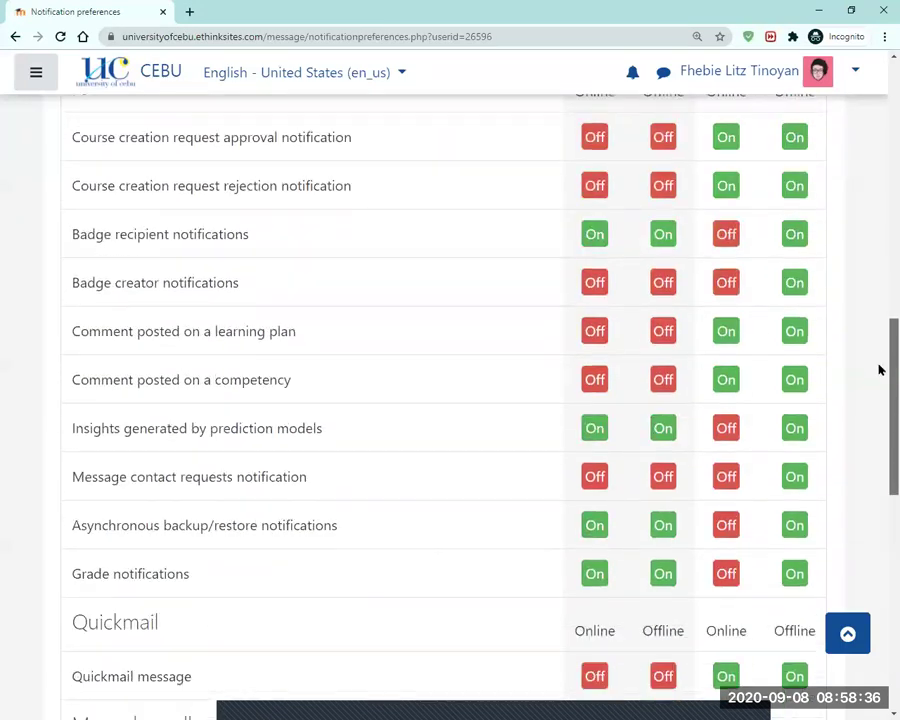
pyautogui.scroll(-4, 855, 474)
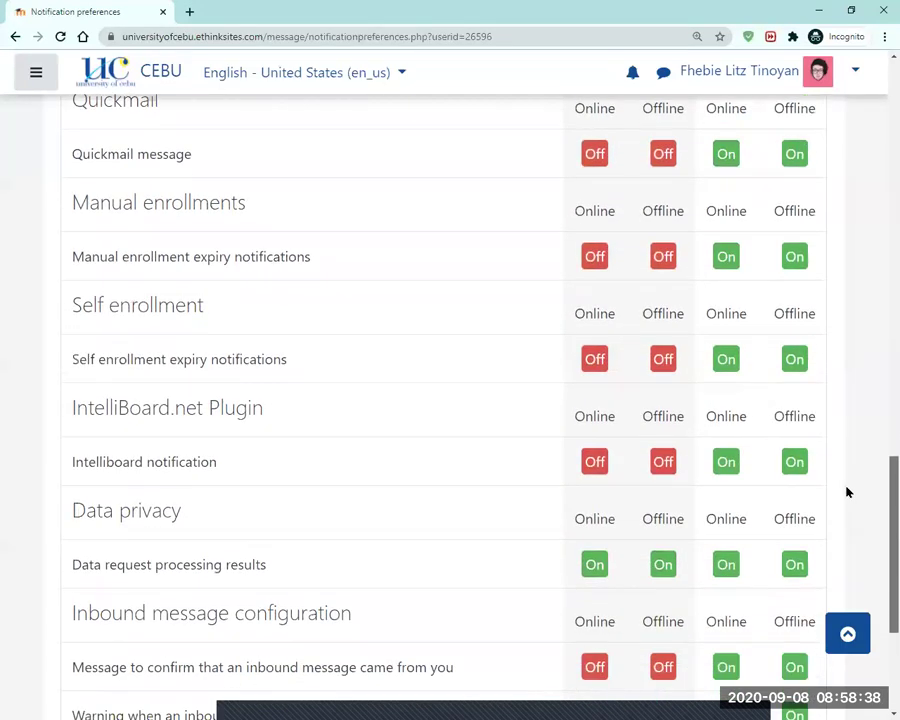
pyautogui.scroll(8, 835, 502)
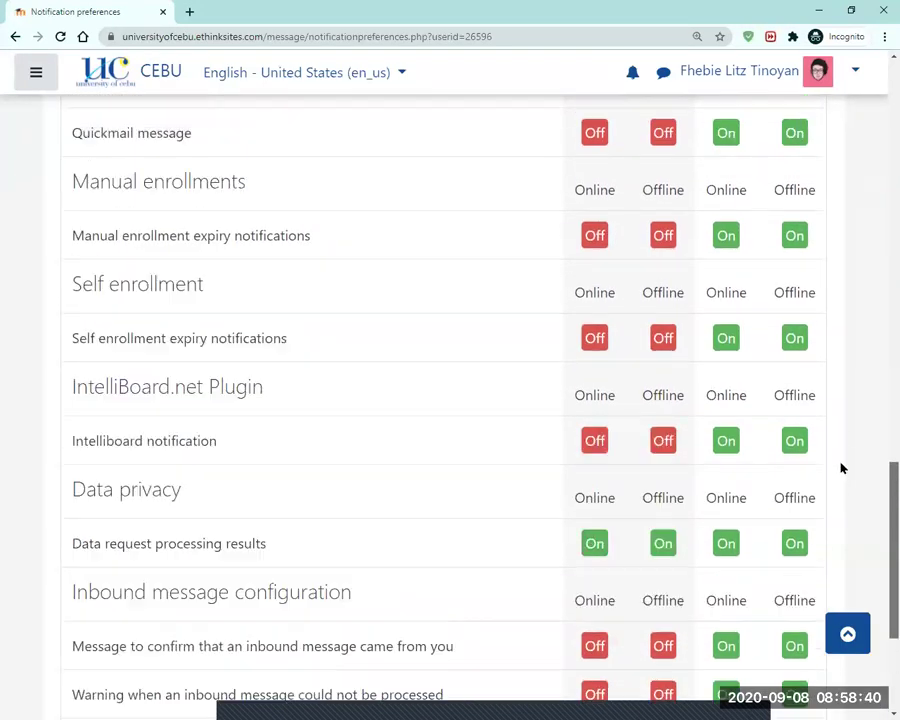
pyautogui.scroll(8, 855, 290)
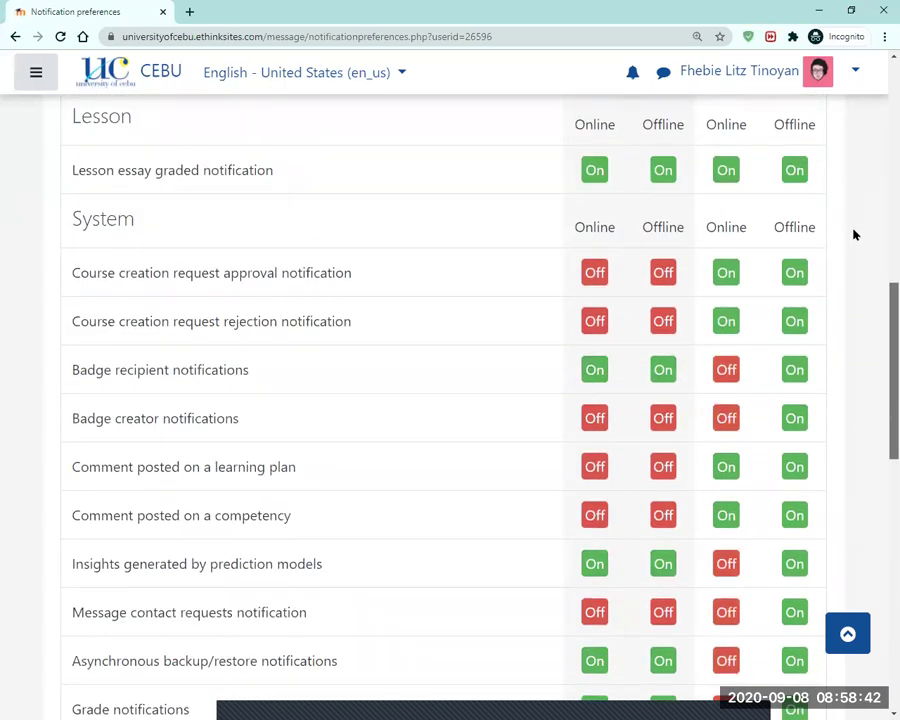
pyautogui.scroll(3, 851, 121)
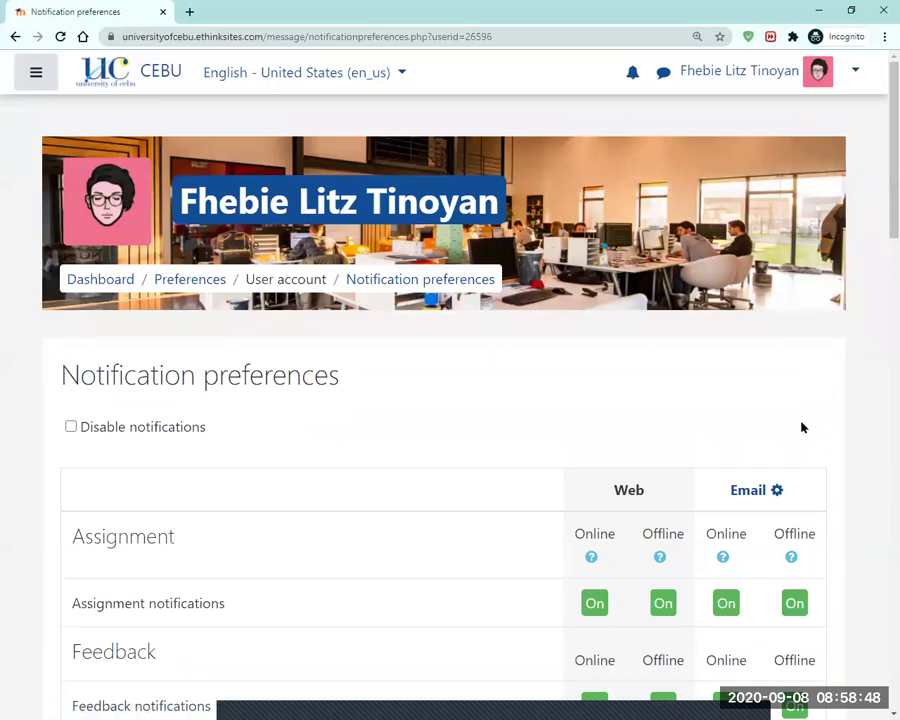
pyautogui.scroll(-1, 801, 427)
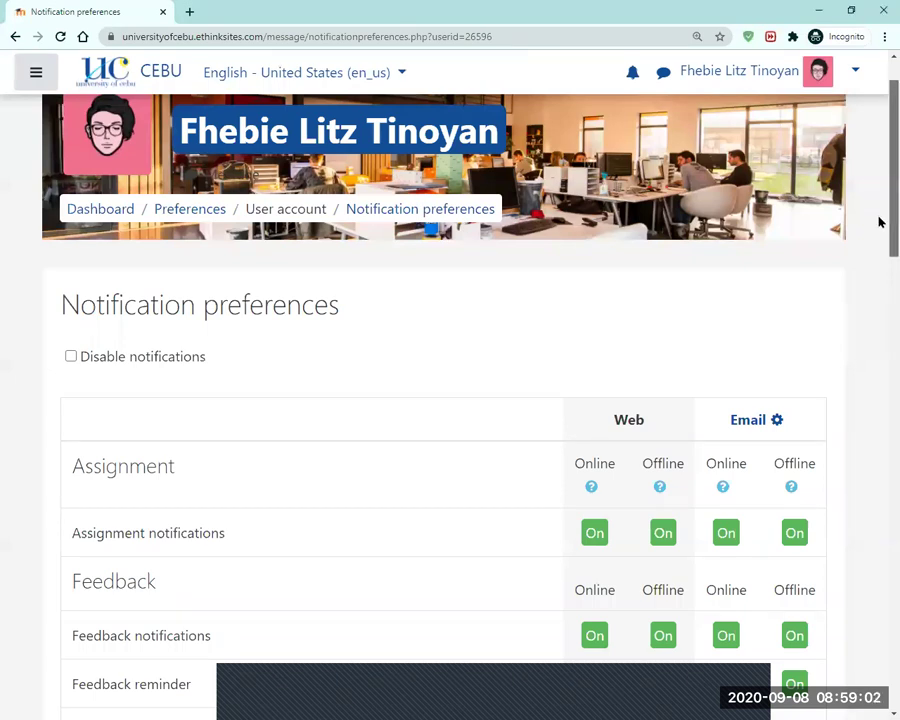
pyautogui.scroll(-3, 878, 220)
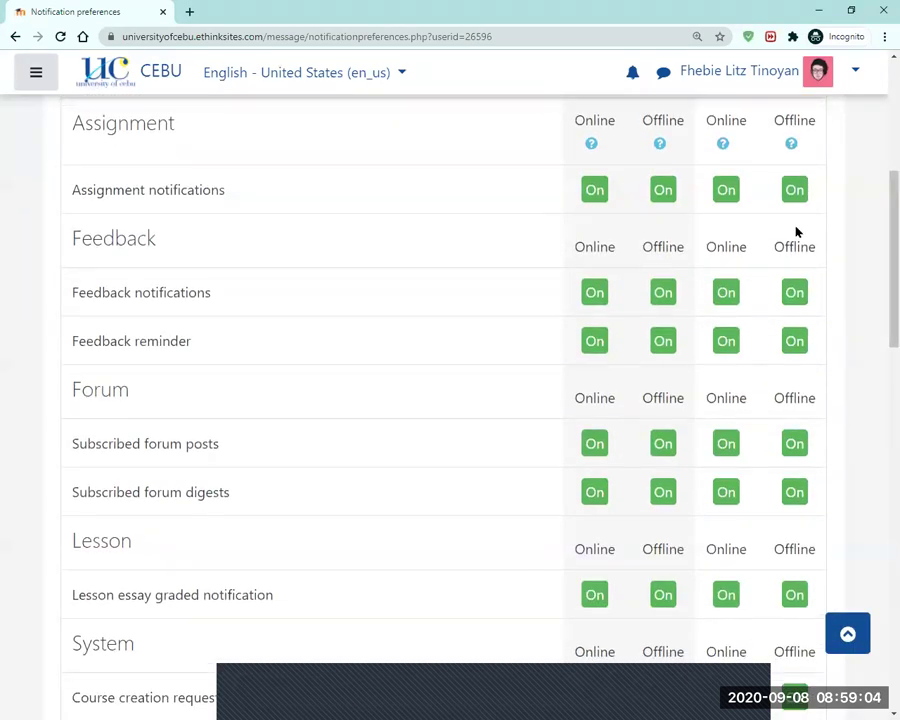
pyautogui.scroll(2, 58, 175)
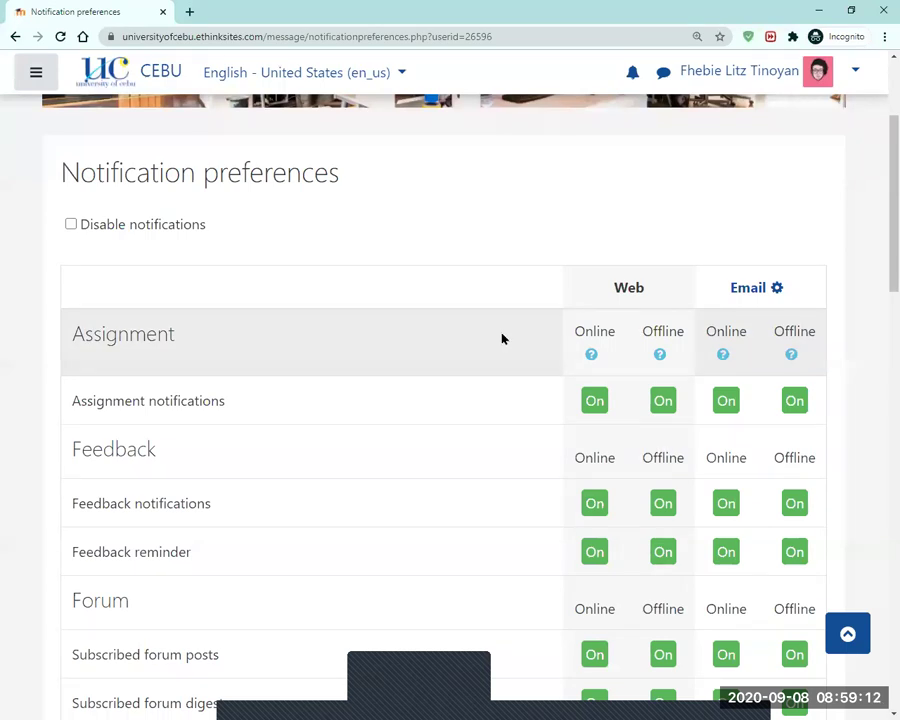
pyautogui.scroll(-1, 503, 339)
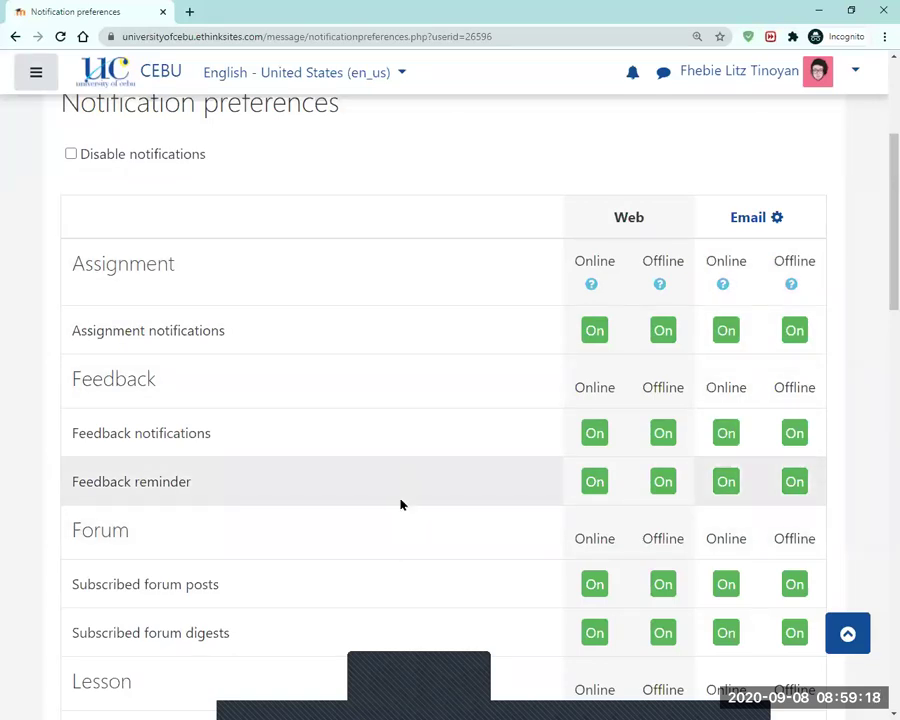
pyautogui.scroll(3, 472, 471)
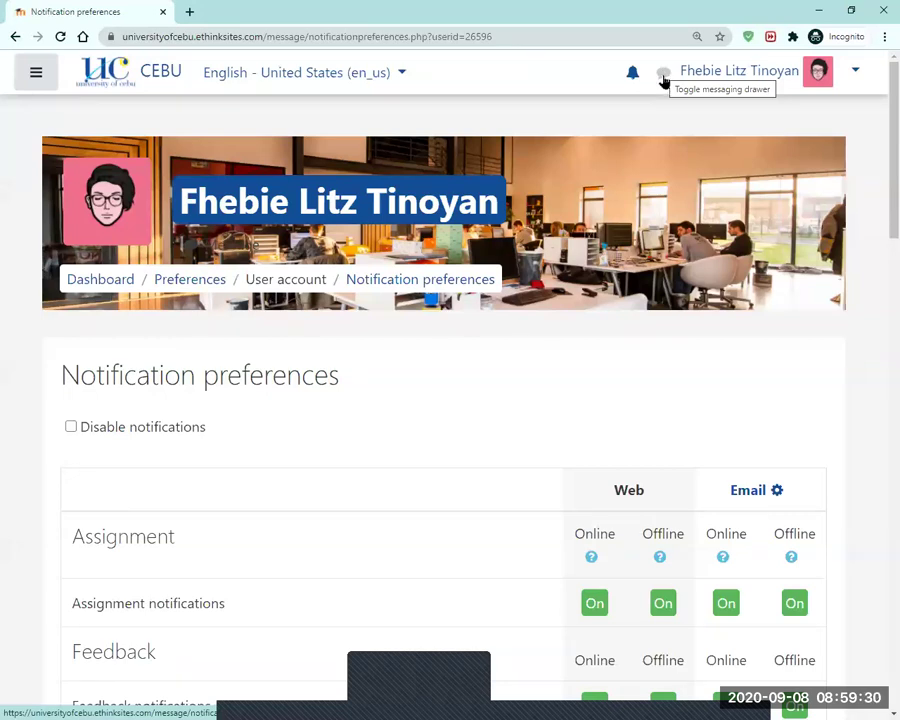
# Step: In the messaging drawer, collapse Starred, expand Private, and open the first private conversation
pyautogui.click(661, 78)
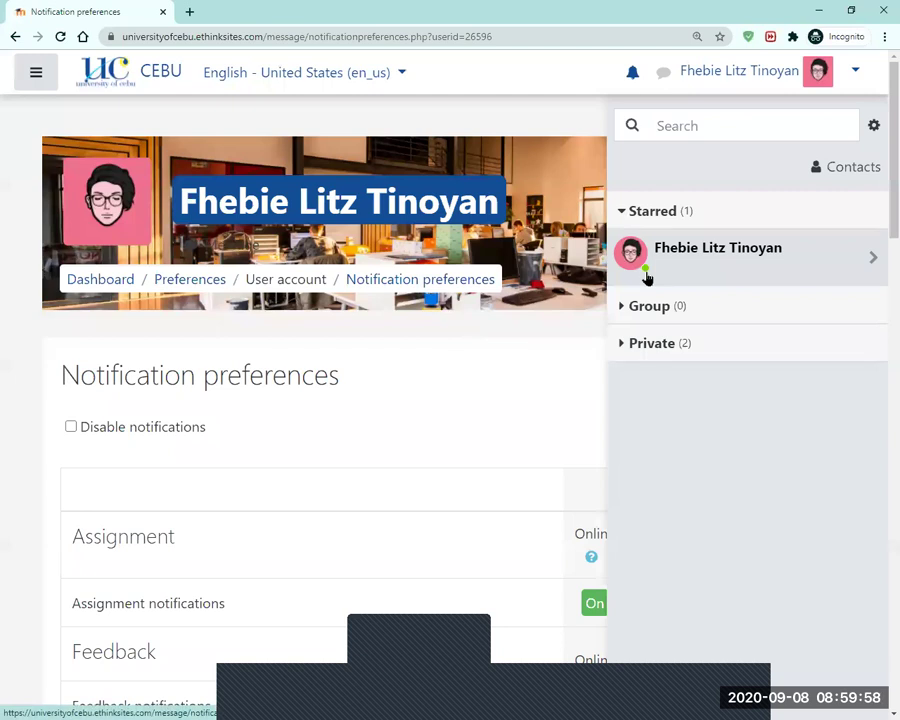
pyautogui.click(623, 213)
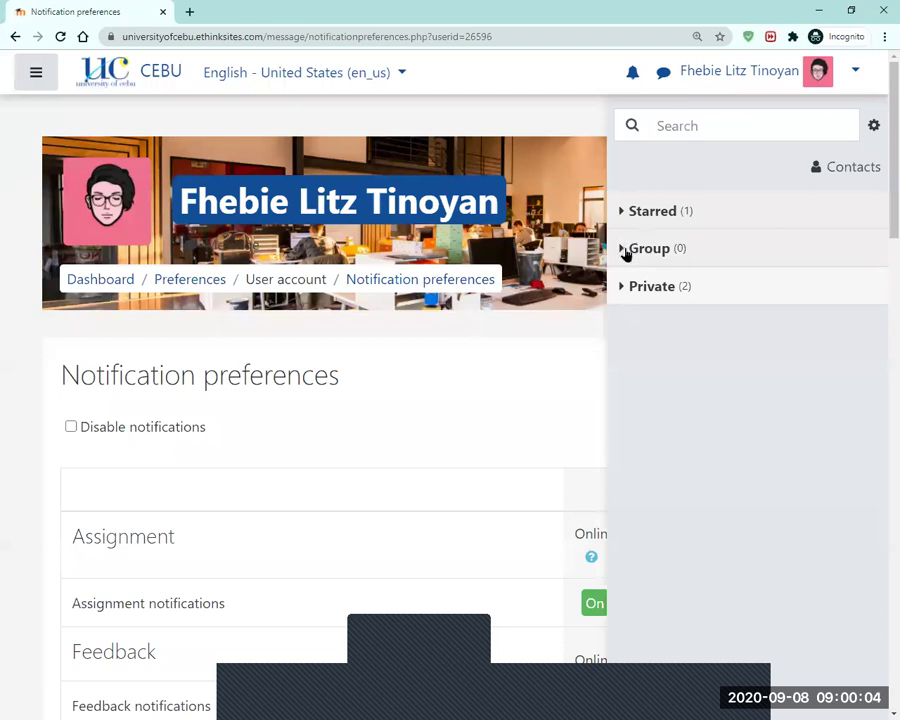
pyautogui.click(625, 250)
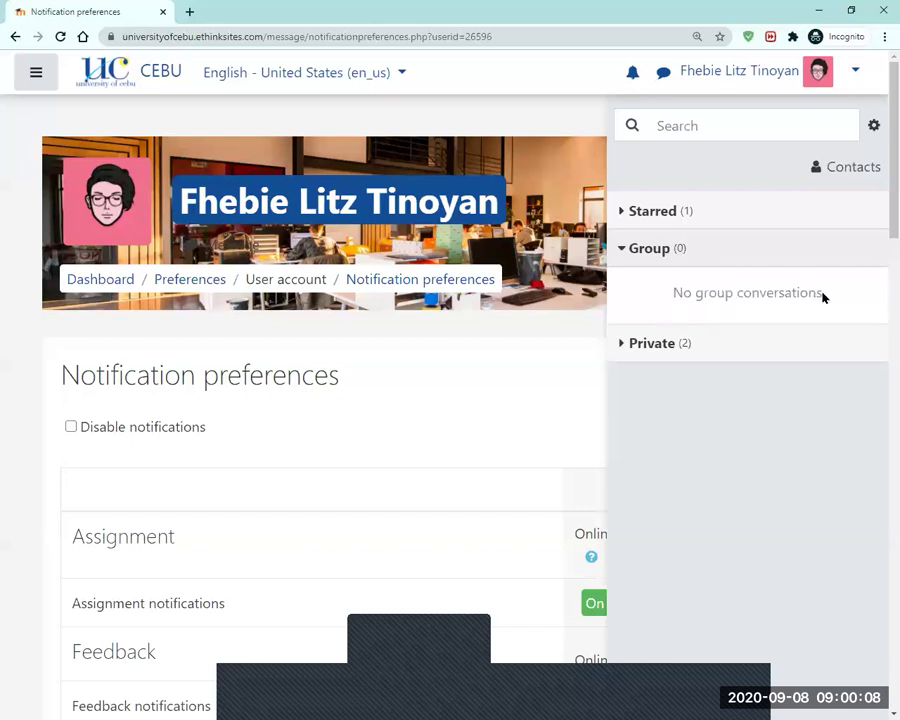
pyautogui.click(621, 250)
pyautogui.click(622, 287)
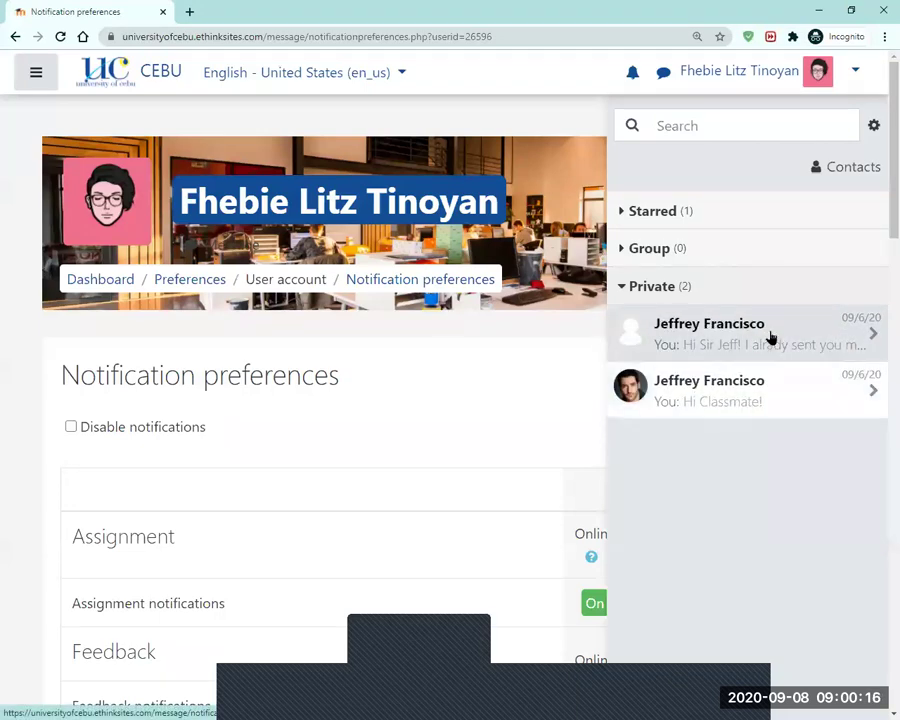
pyautogui.click(766, 336)
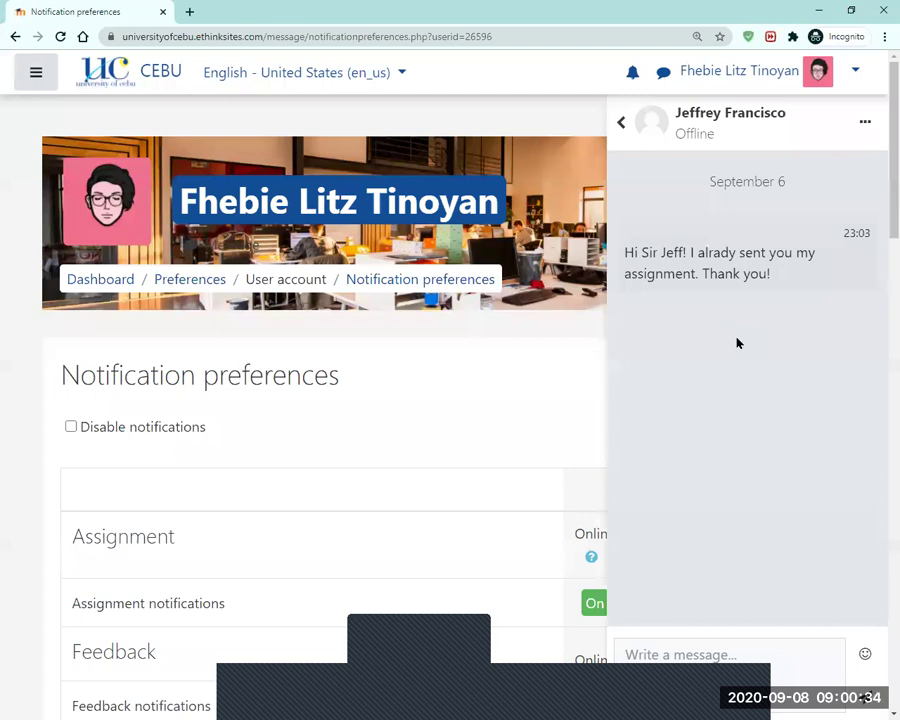
# Step: Go back to the conversation list and close the messaging drawer
pyautogui.click(619, 126)
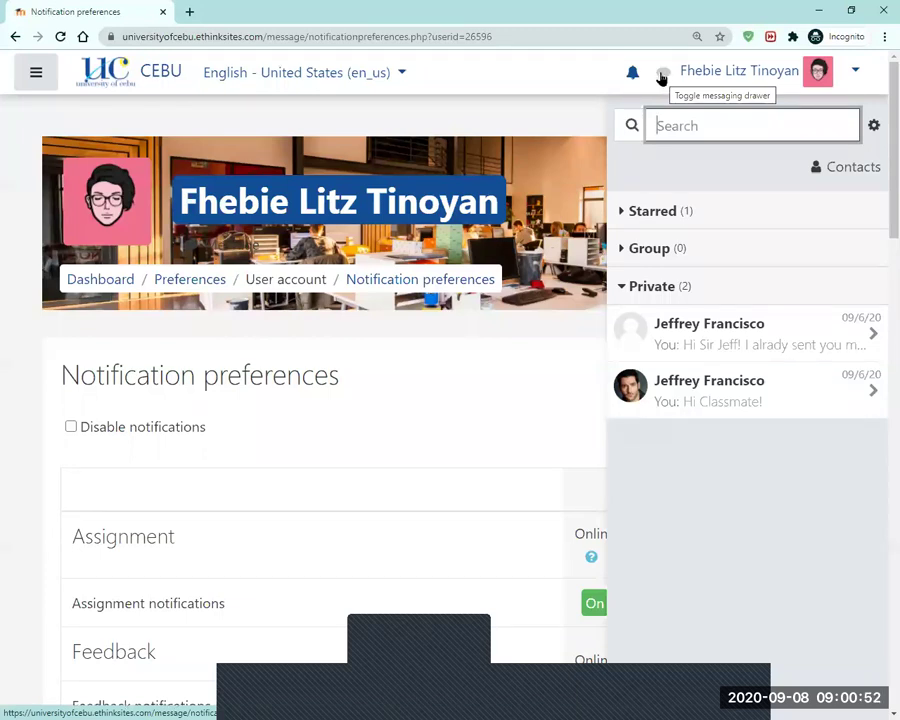
pyautogui.click(661, 78)
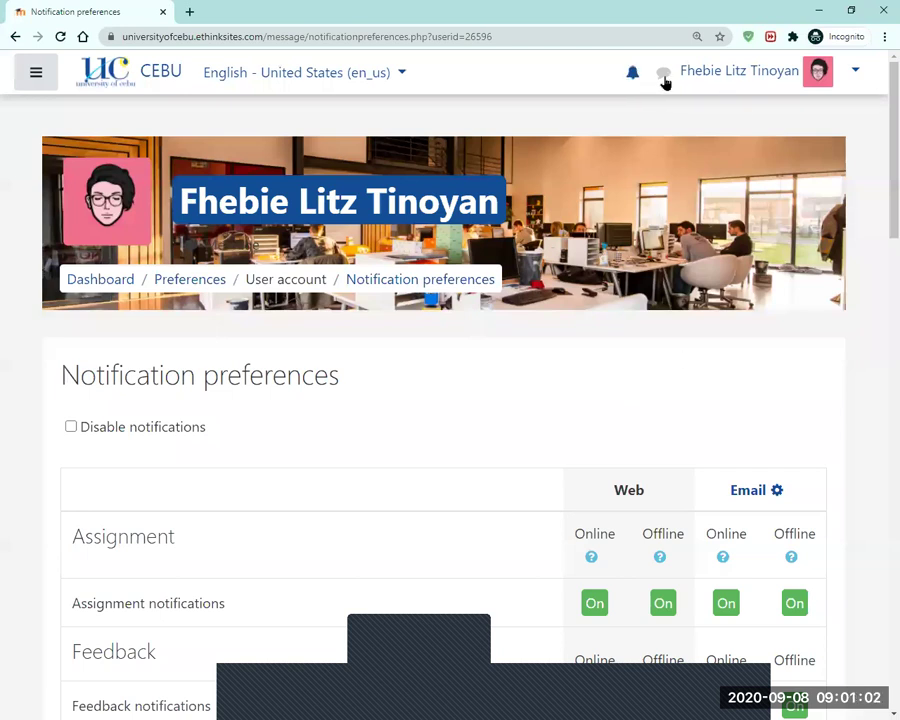
pyautogui.click(632, 74)
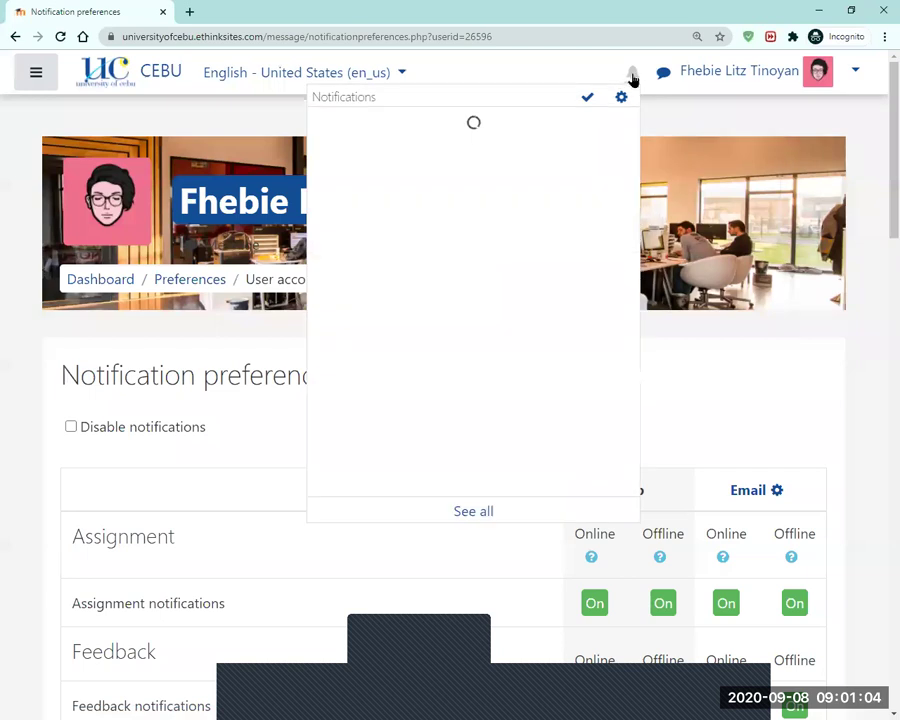
pyautogui.click(635, 76)
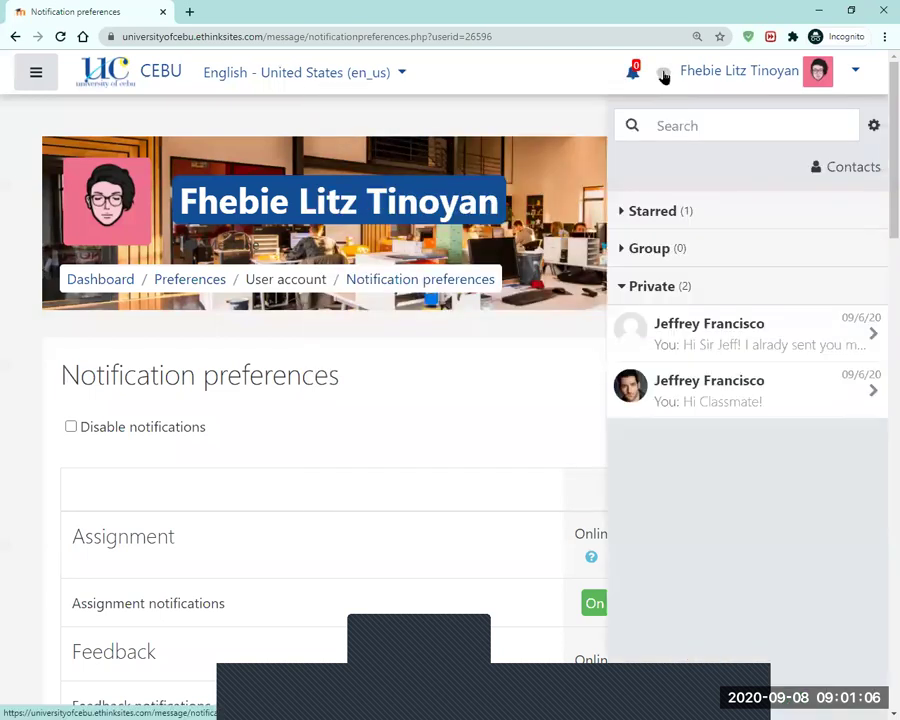
pyautogui.click(663, 77)
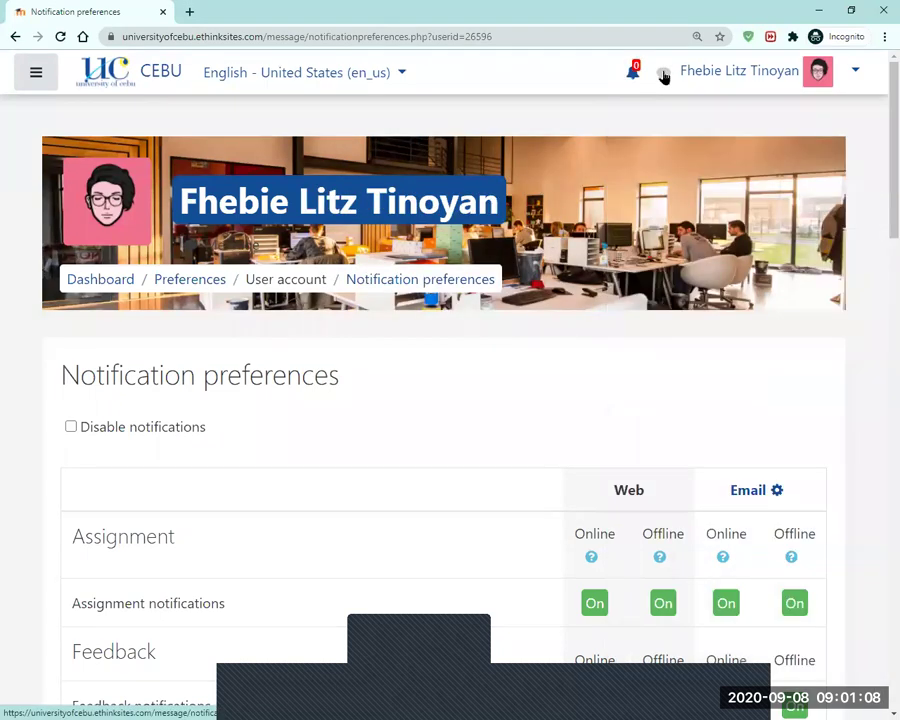
pyautogui.click(632, 72)
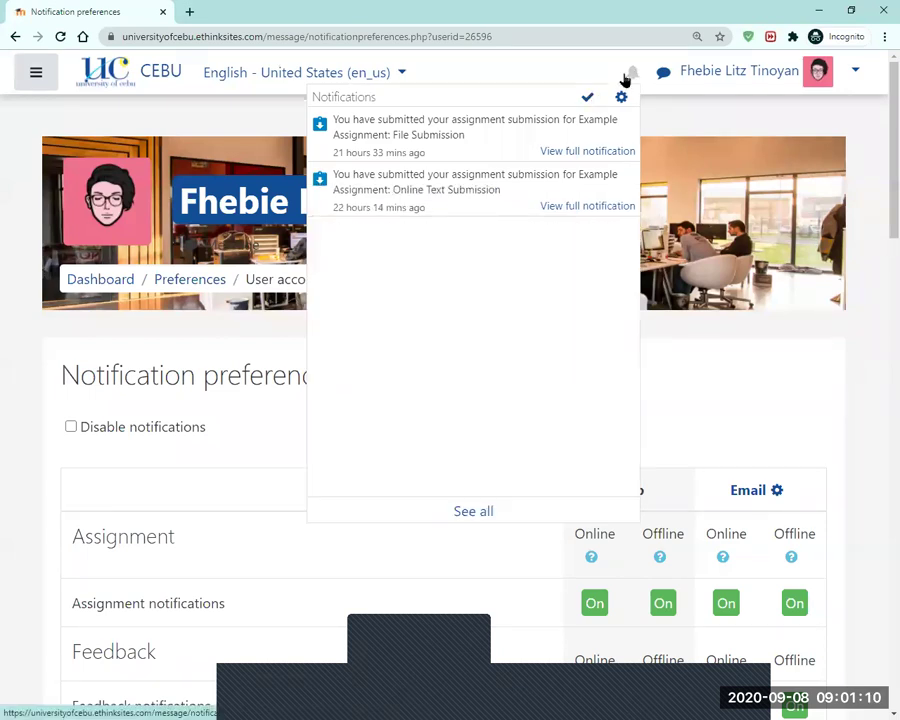
pyautogui.click(629, 74)
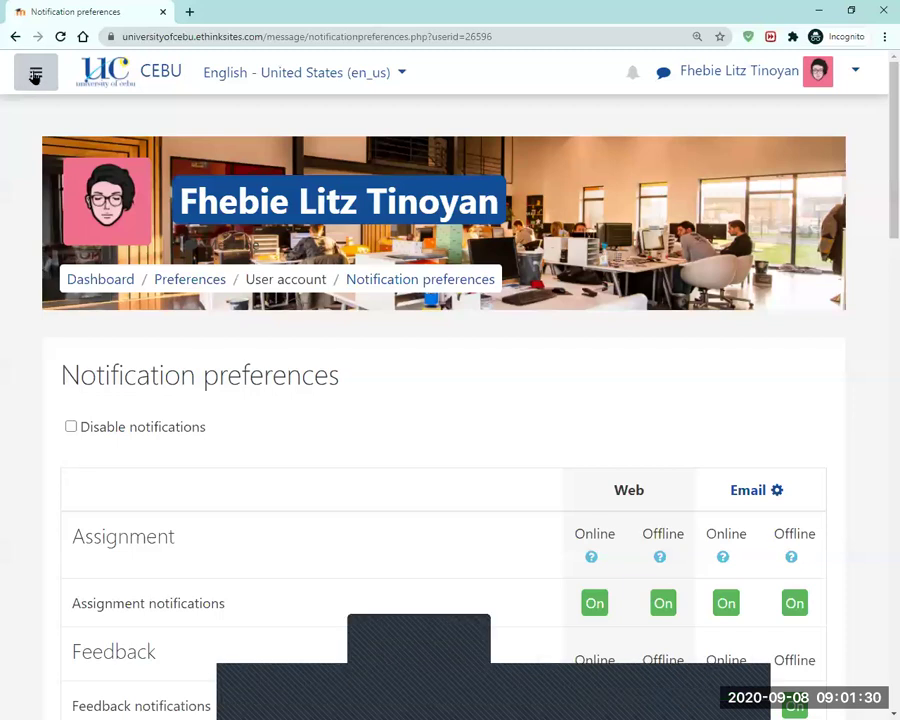
# Step: Open the Dashboard through the navigation drawer, then collapse the drawer again
pyautogui.click(35, 74)
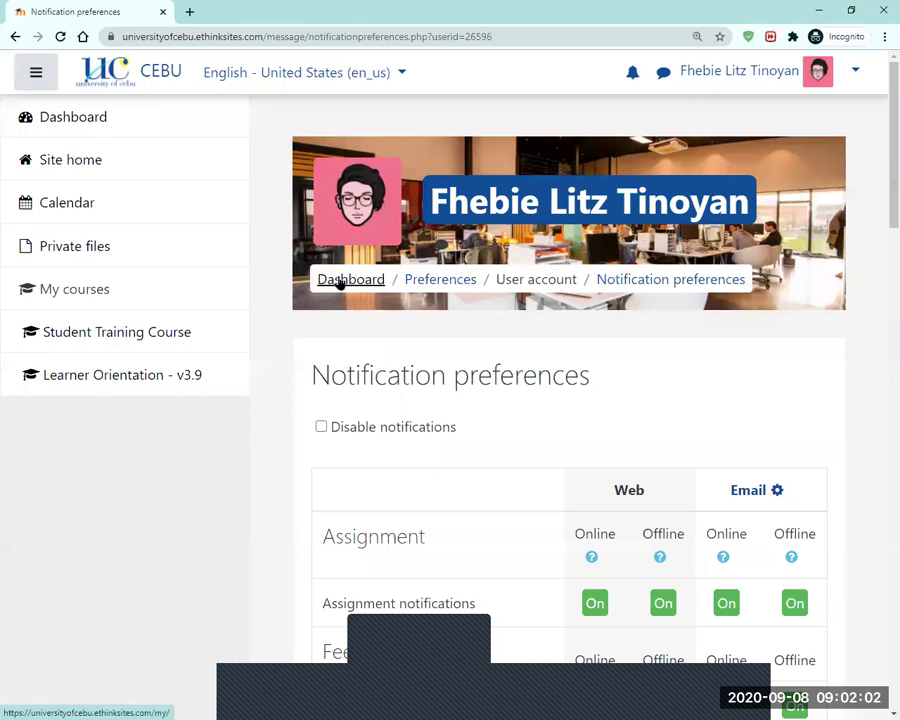
pyautogui.click(340, 284)
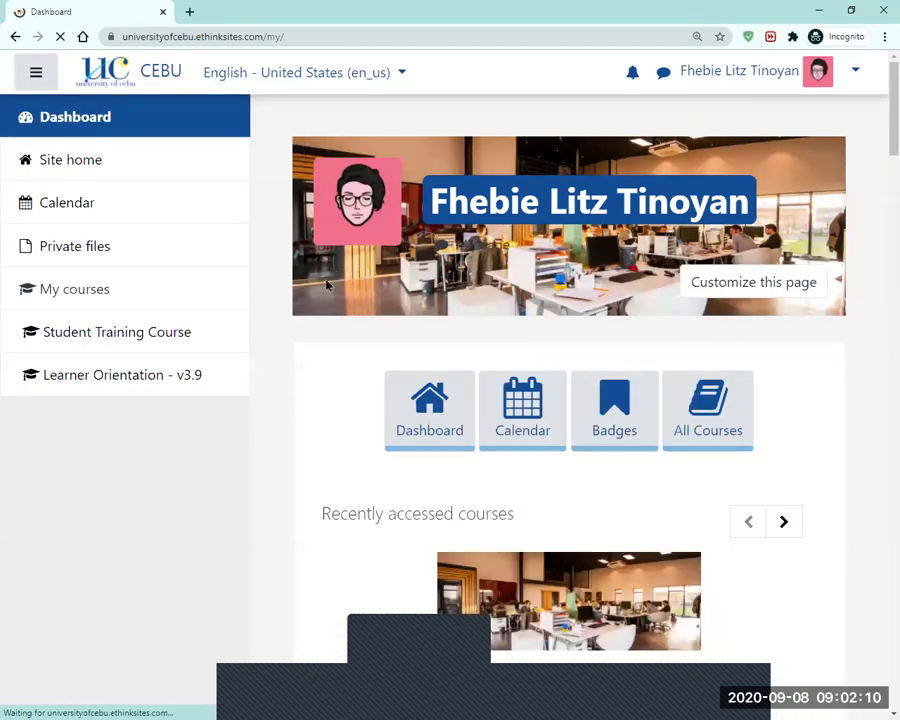
pyautogui.click(37, 70)
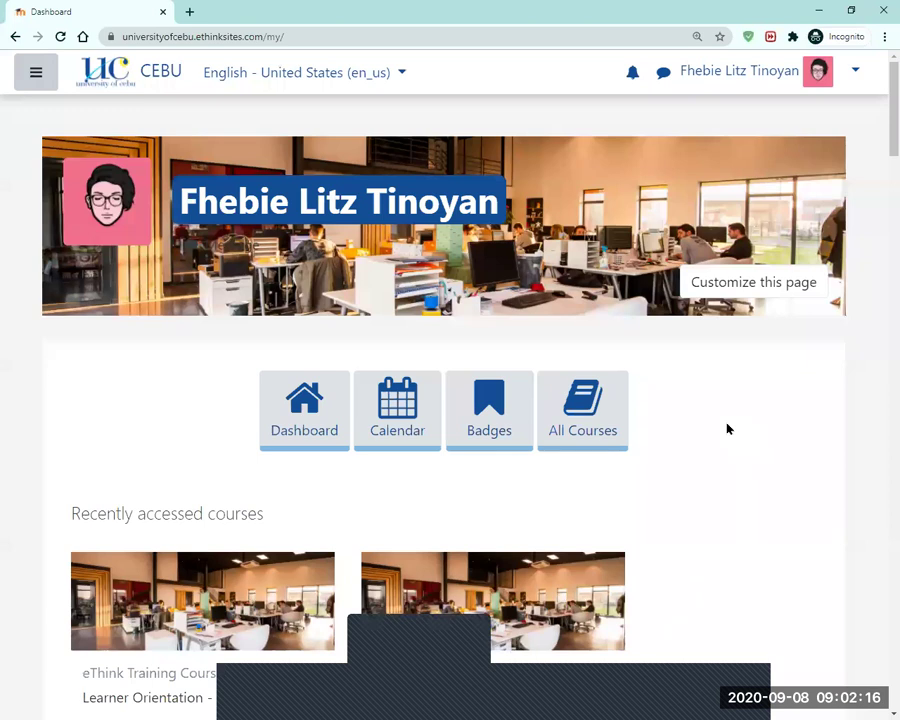
# Step: Show the navigation drawer listing Student Training Course and Learner Orientation - v3.9
pyautogui.scroll(-1, 728, 429)
pyautogui.scroll(1, 728, 429)
pyautogui.click(35, 75)
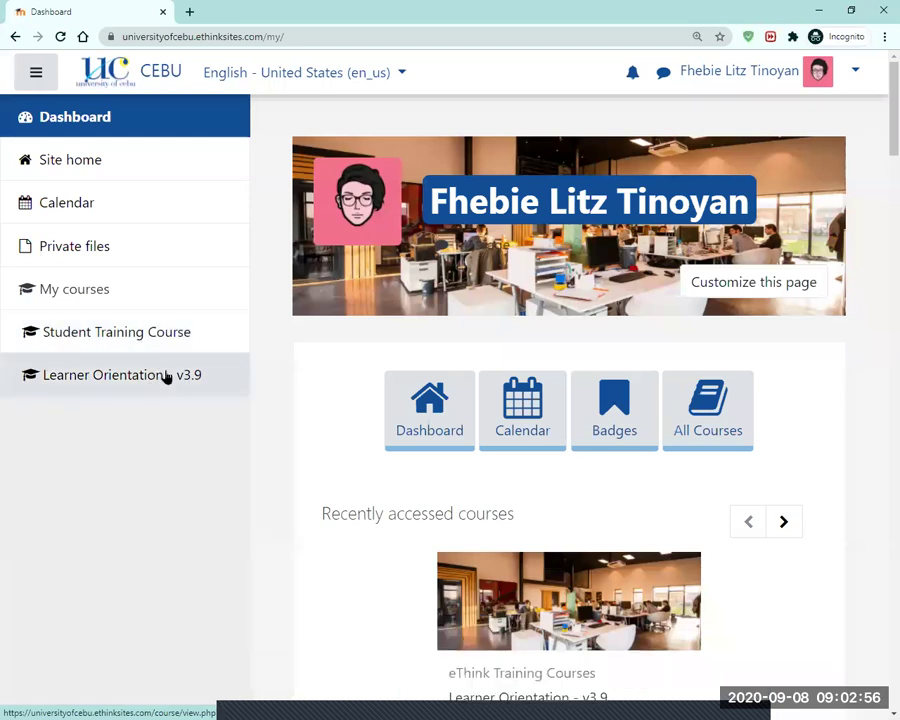
# Step: Open the Learner Orientation - v3.9 course and accept storing tile data in the browser
pyautogui.click(146, 369)
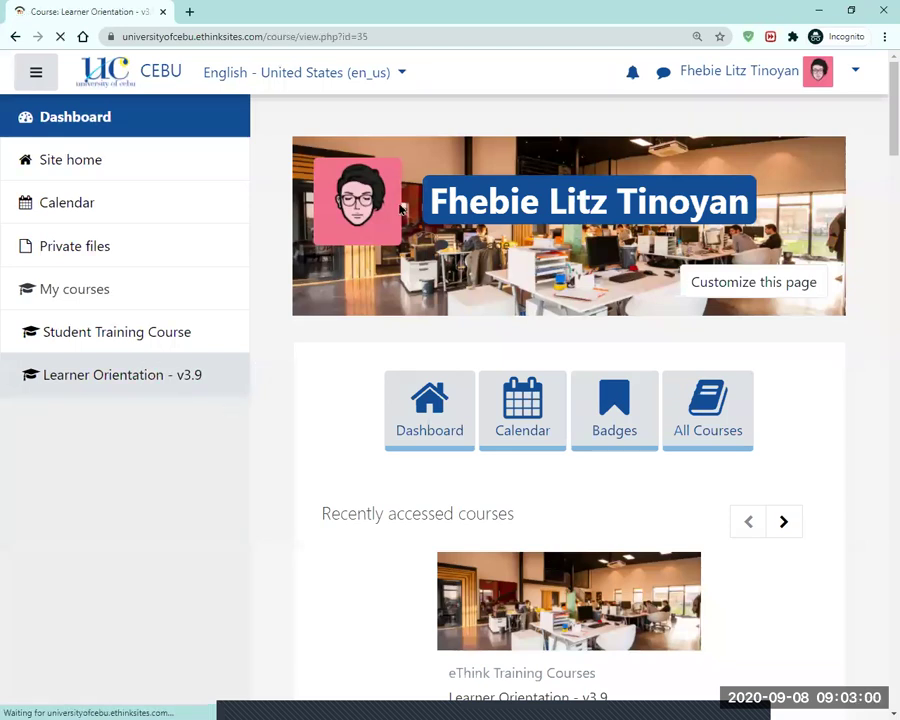
pyautogui.scroll(-5, 560, 240)
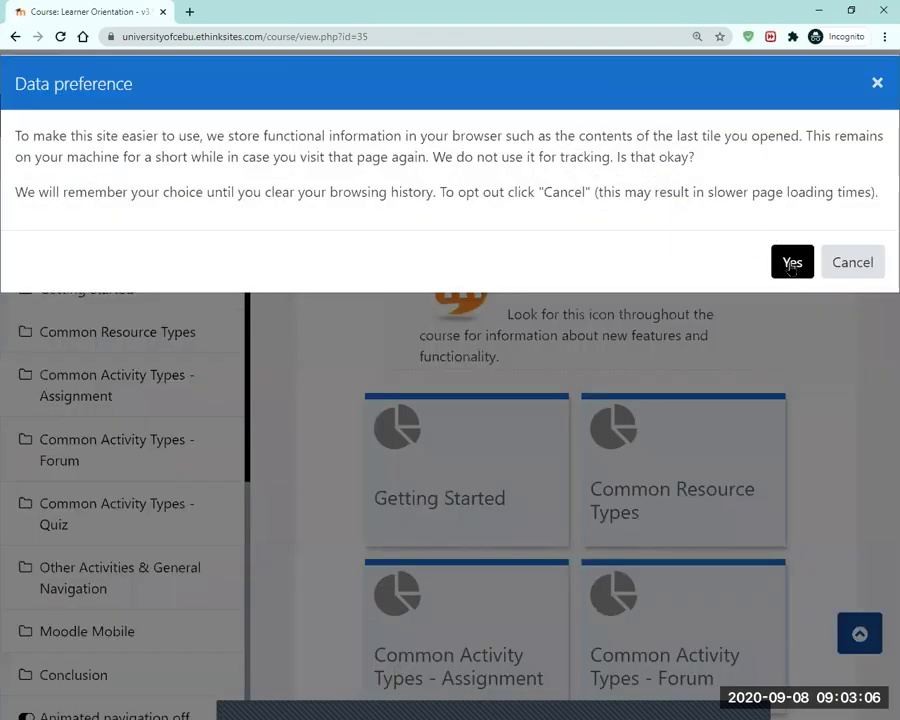
pyautogui.click(791, 263)
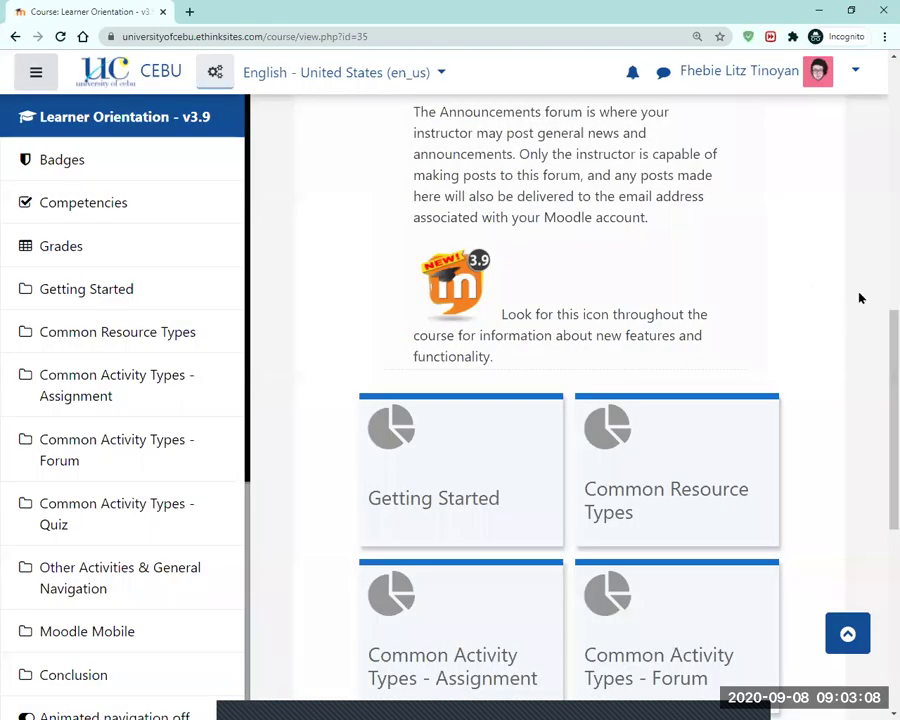
# Step: Hide the course index and scroll through the eight topic tiles, Getting Started to Conclusion
pyautogui.click(36, 71)
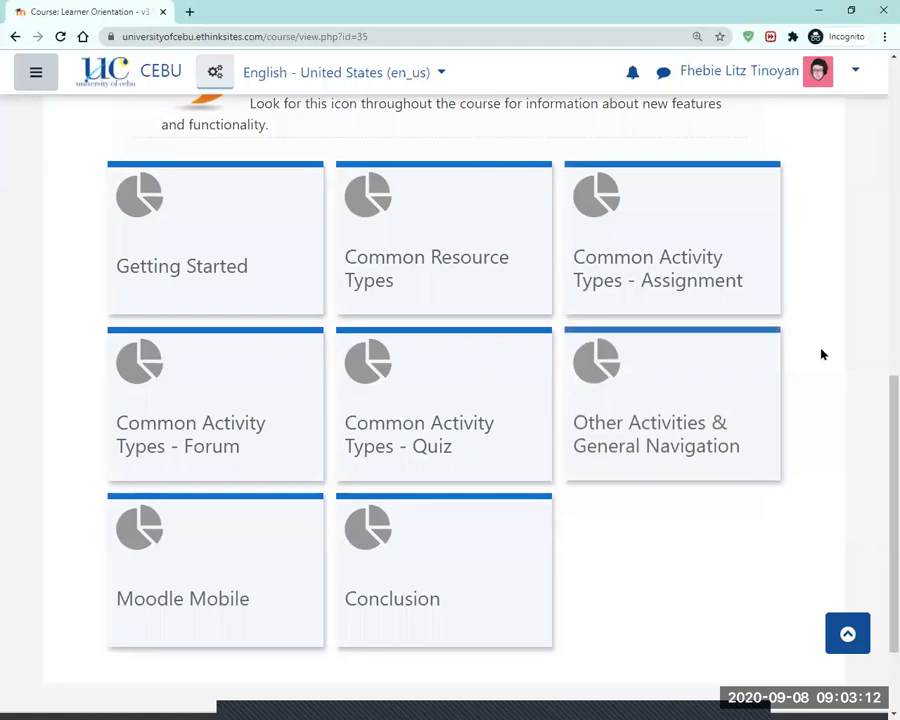
pyautogui.scroll(4, 880, 446)
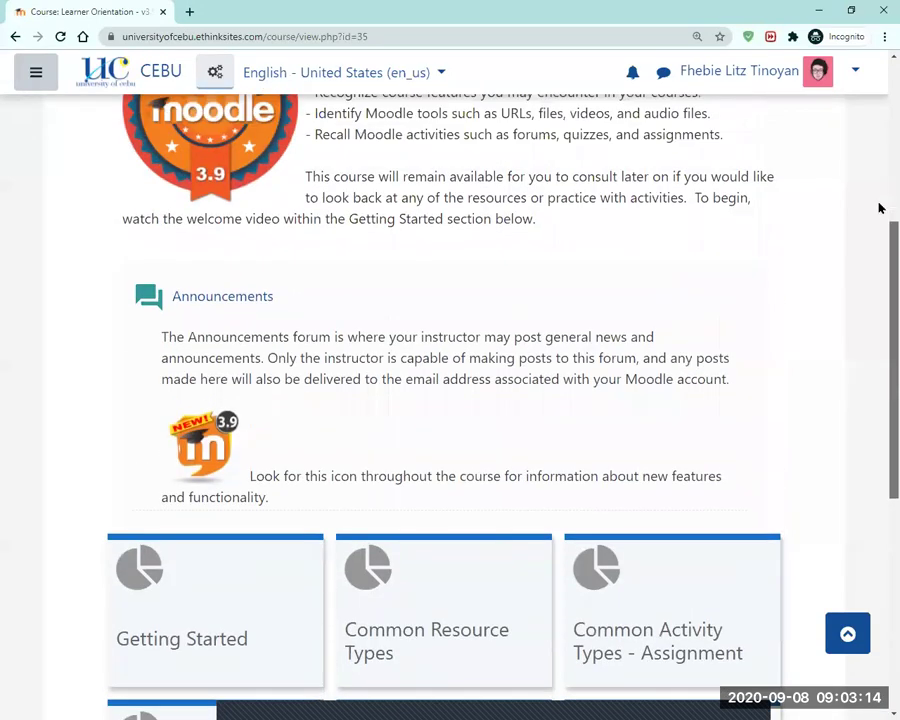
pyautogui.scroll(2, 880, 208)
pyautogui.scroll(1, 874, 184)
pyautogui.scroll(1, 879, 152)
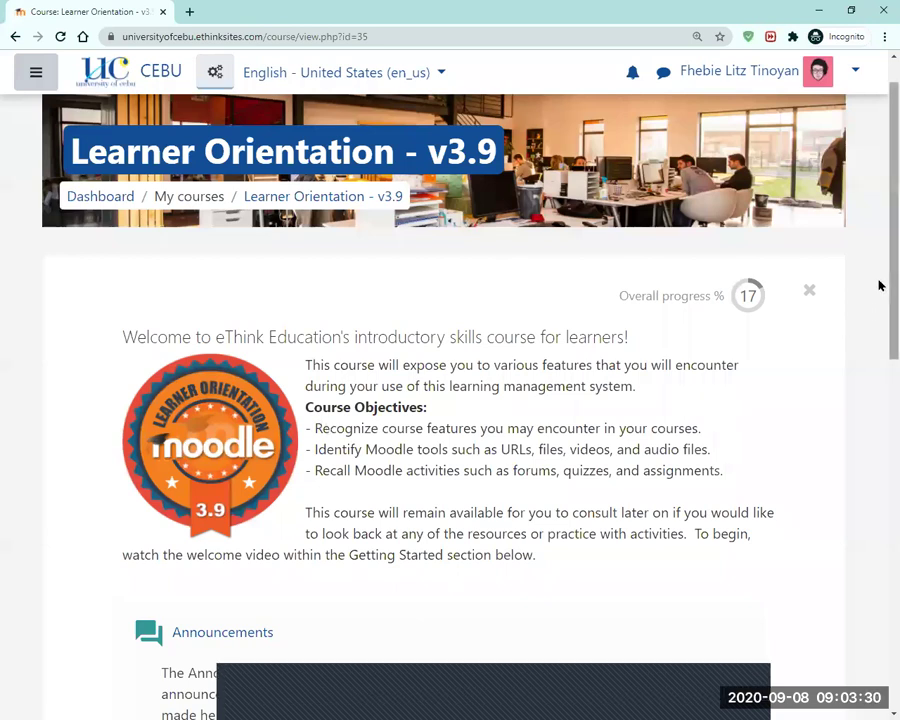
pyautogui.scroll(-2, 879, 290)
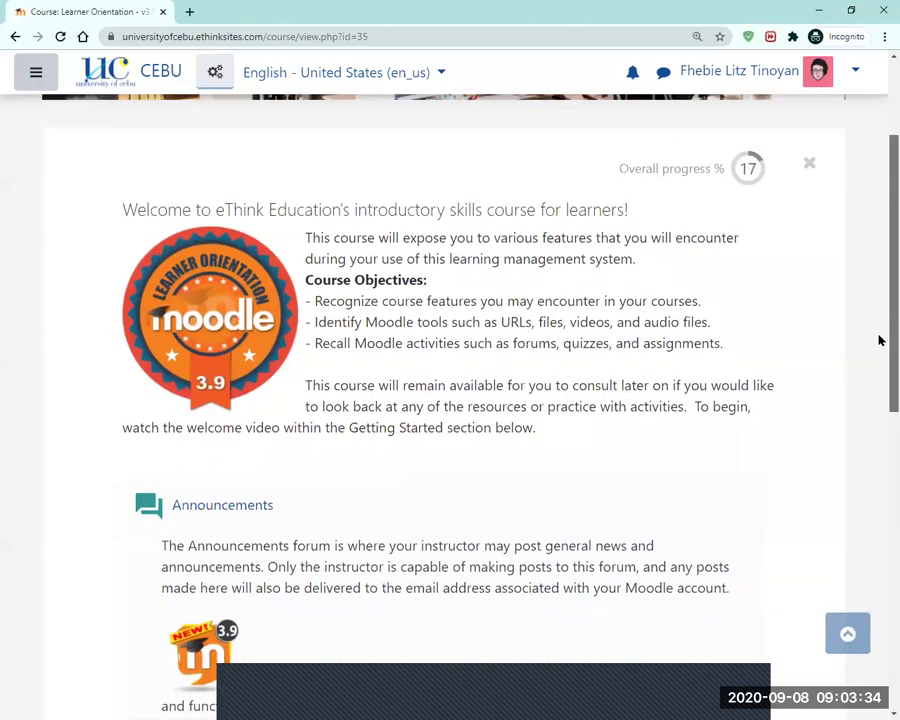
pyautogui.scroll(-1, 879, 344)
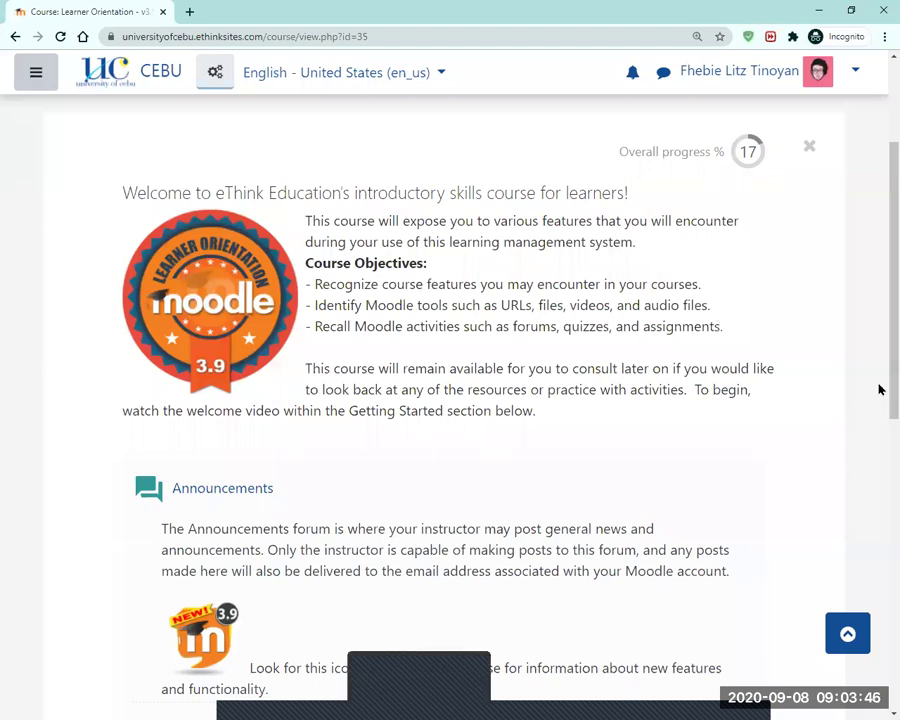
pyautogui.scroll(-1, 880, 374)
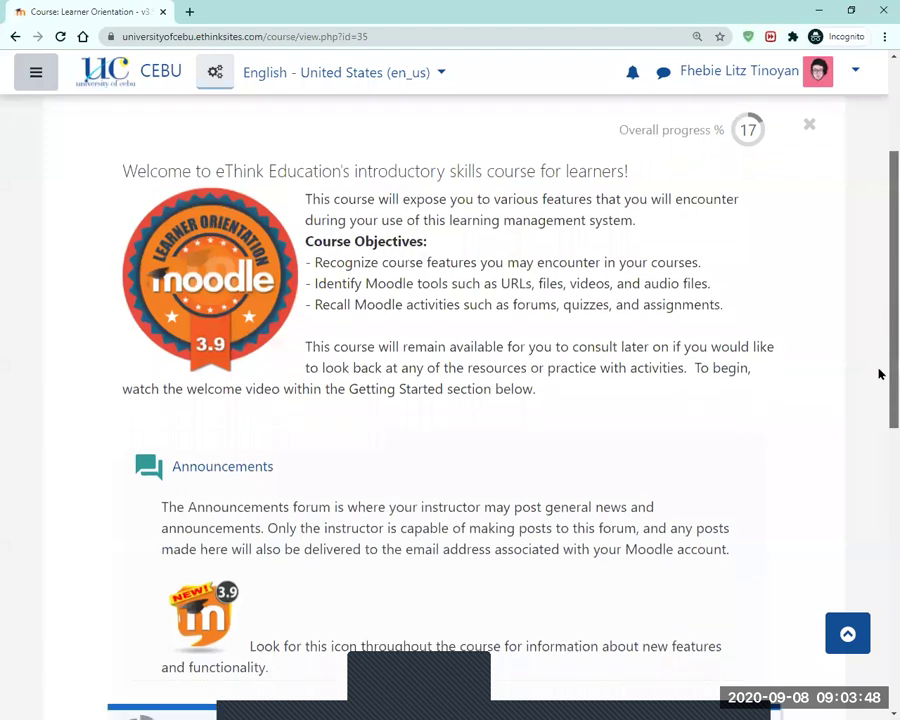
pyautogui.scroll(-4, 880, 374)
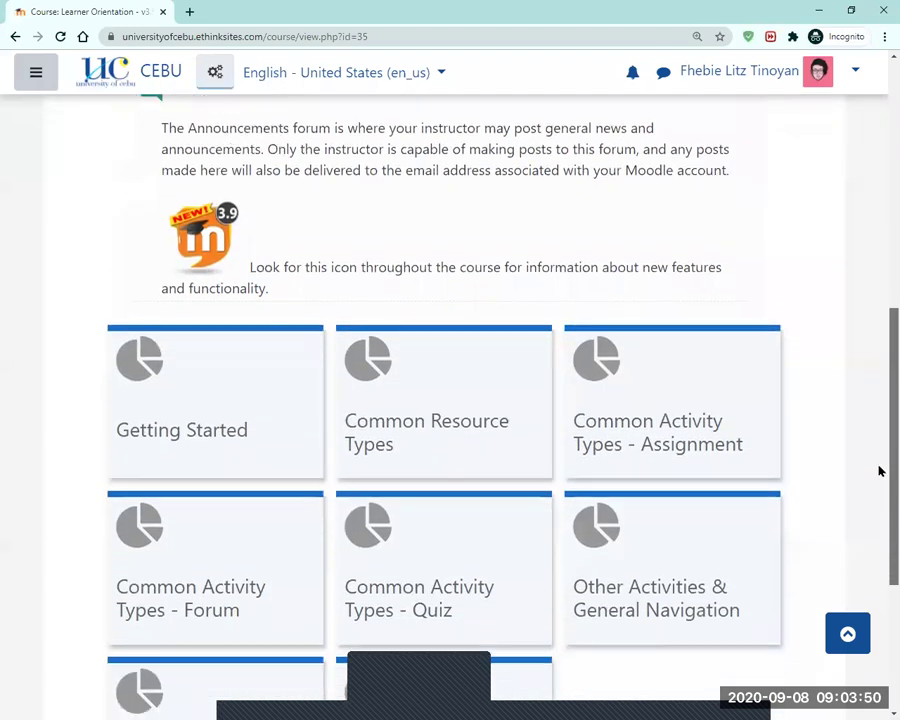
pyautogui.scroll(-1, 880, 471)
pyautogui.scroll(-1, 880, 470)
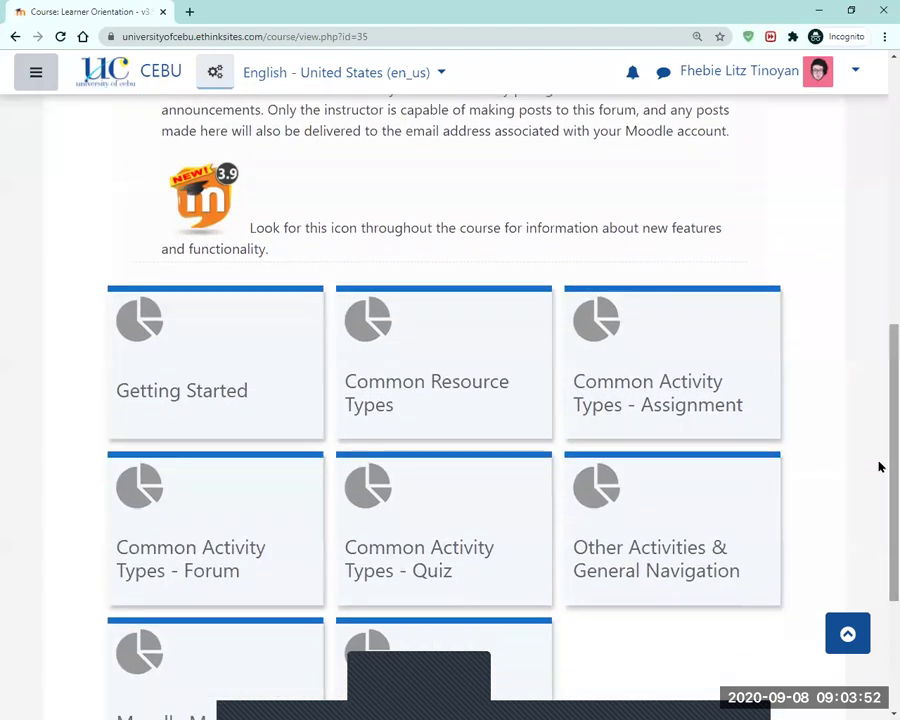
pyautogui.scroll(-2, 880, 470)
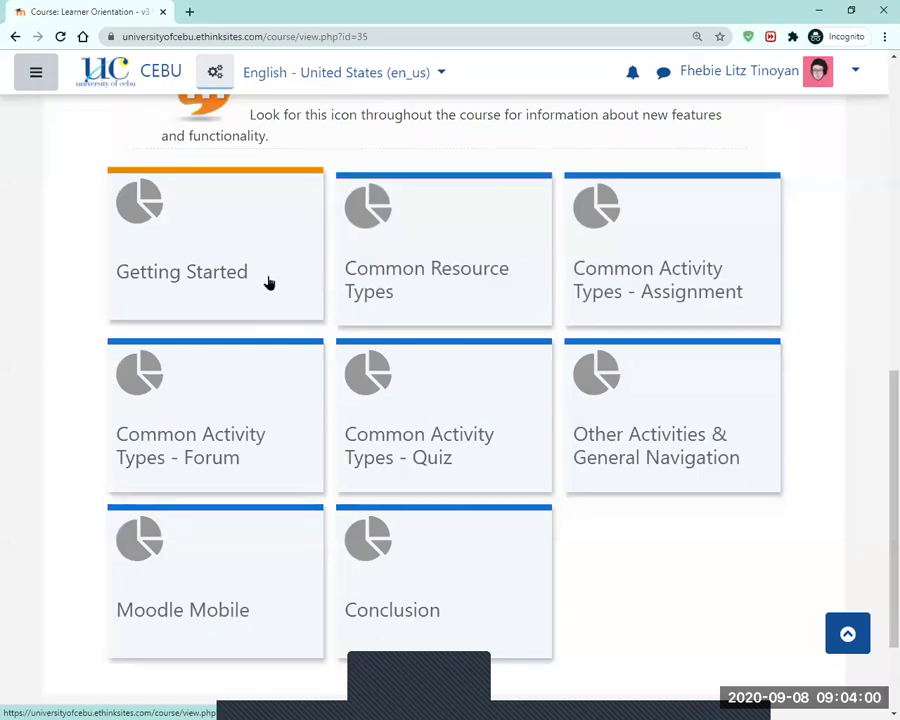
# Step: Expand the Getting Started tile and browse its welcome video and resource list
pyautogui.click(214, 253)
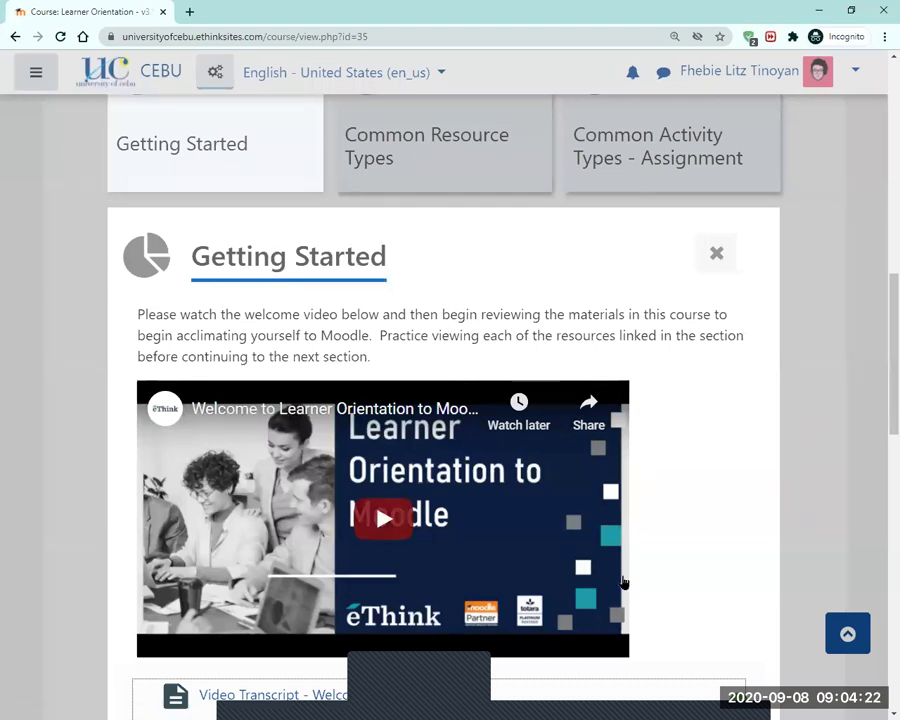
pyautogui.scroll(-3, 622, 580)
pyautogui.scroll(-6, 631, 567)
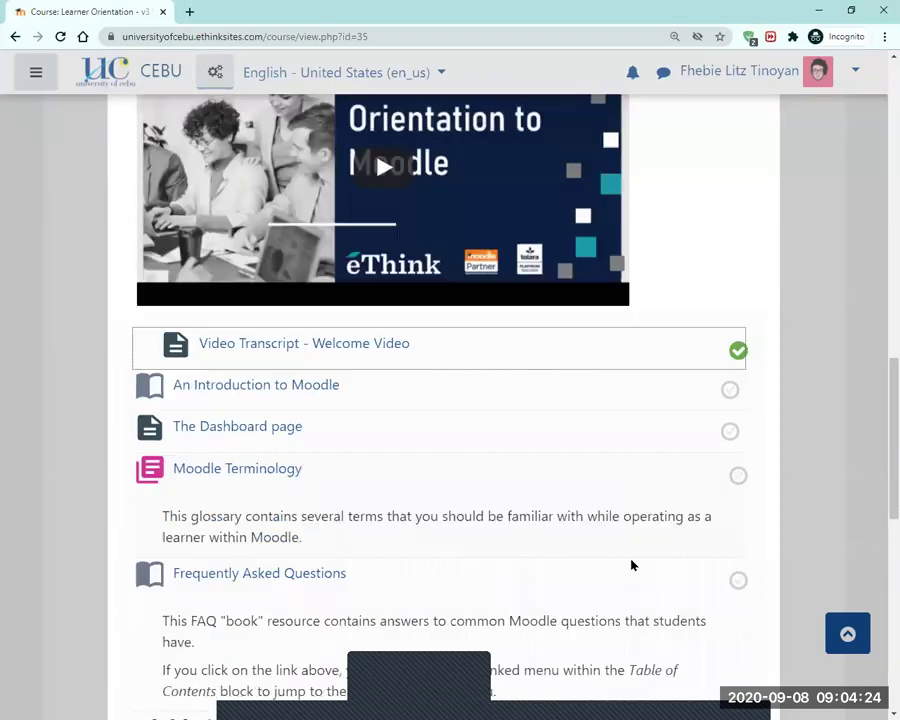
pyautogui.scroll(10, 631, 565)
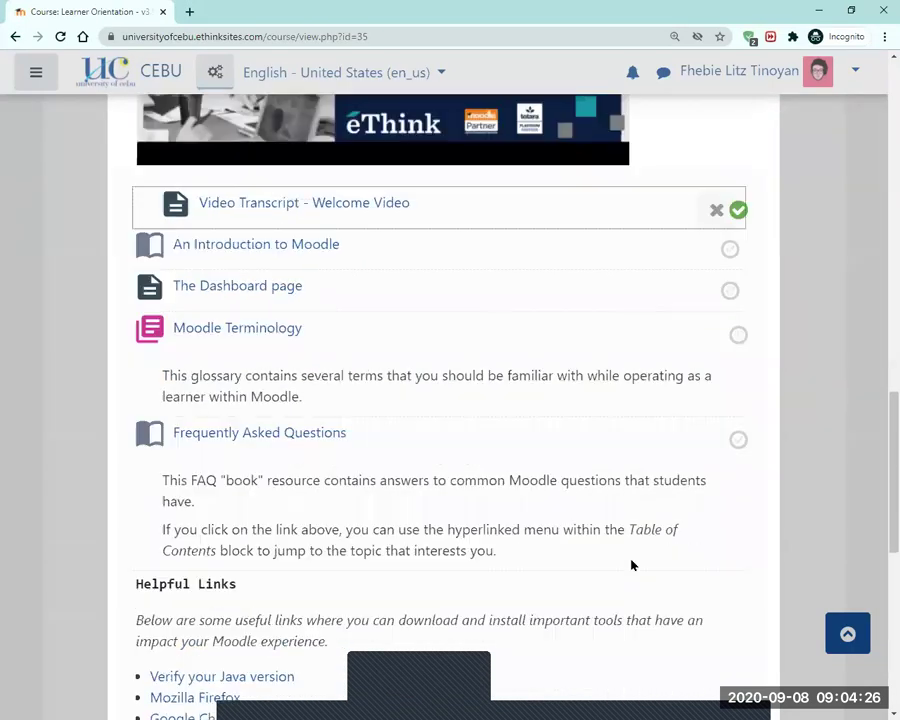
pyautogui.scroll(1, 424, 311)
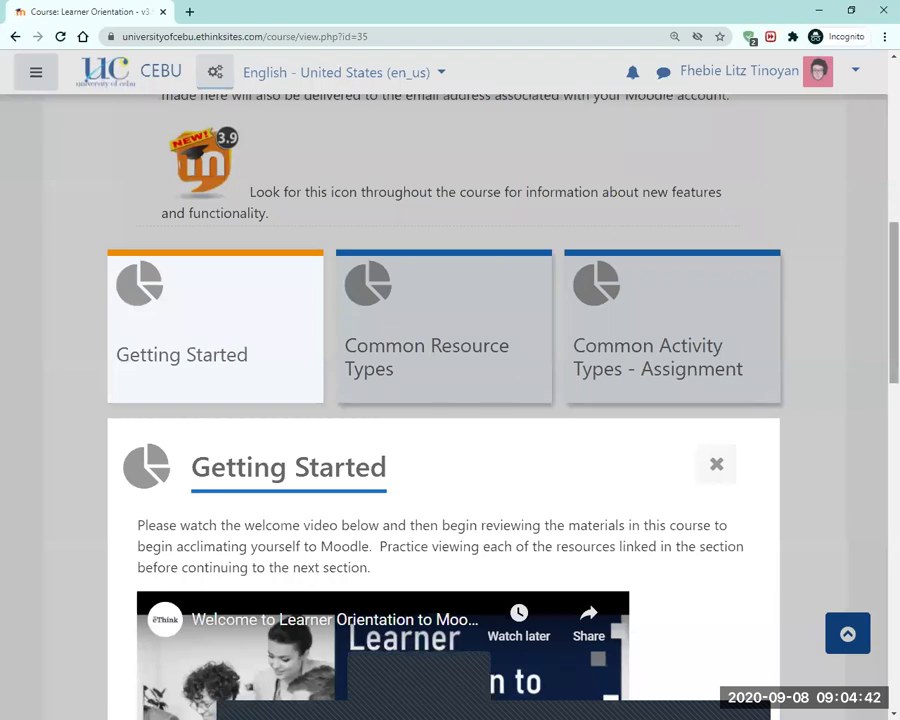
pyautogui.scroll(-3, 878, 297)
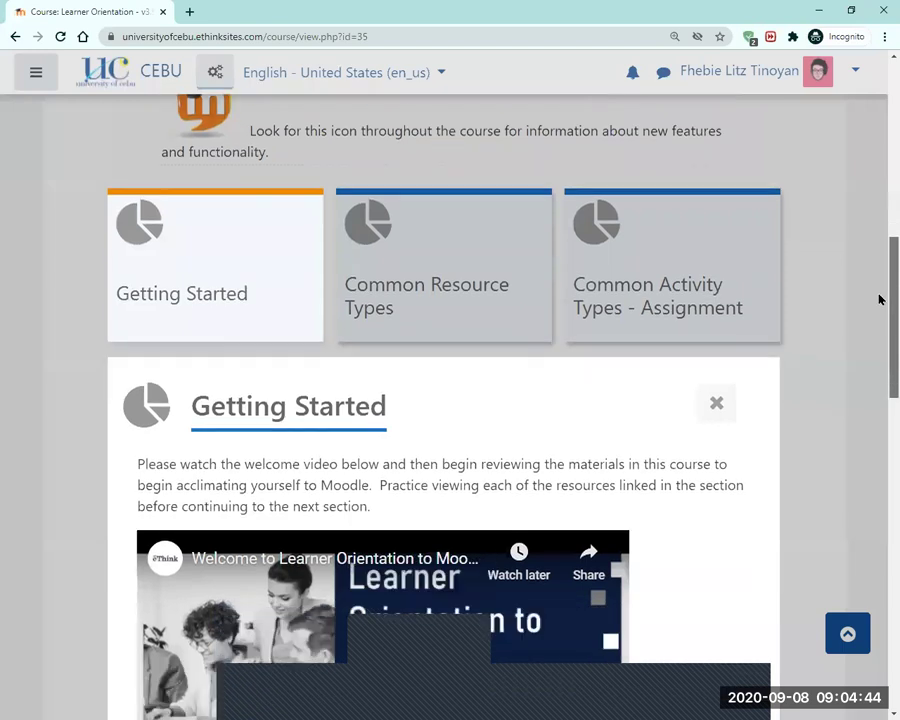
pyautogui.scroll(1, 450, 400)
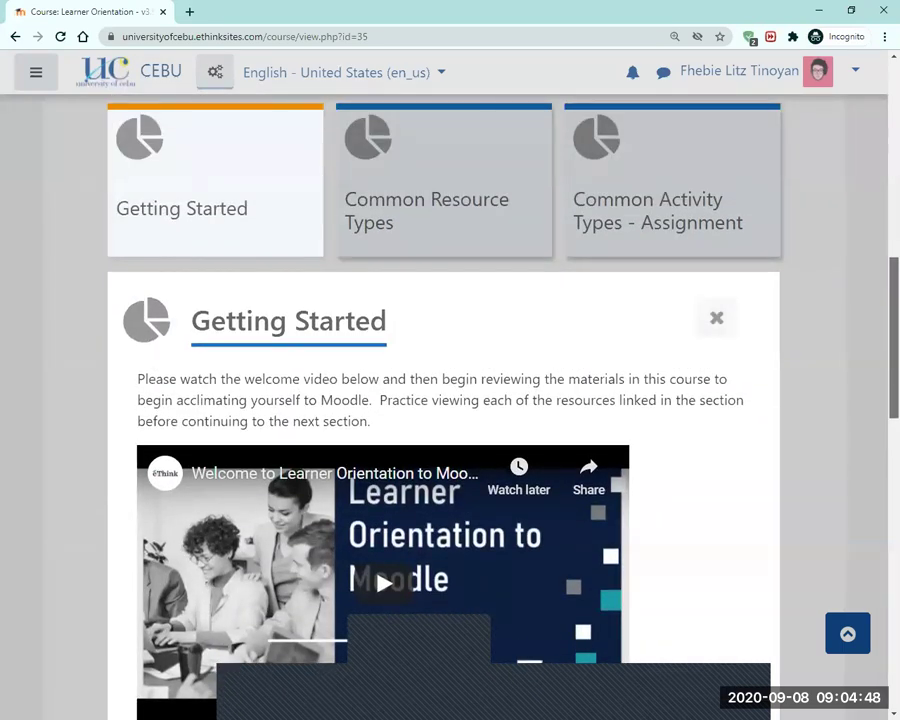
pyautogui.scroll(-3, 714, 140)
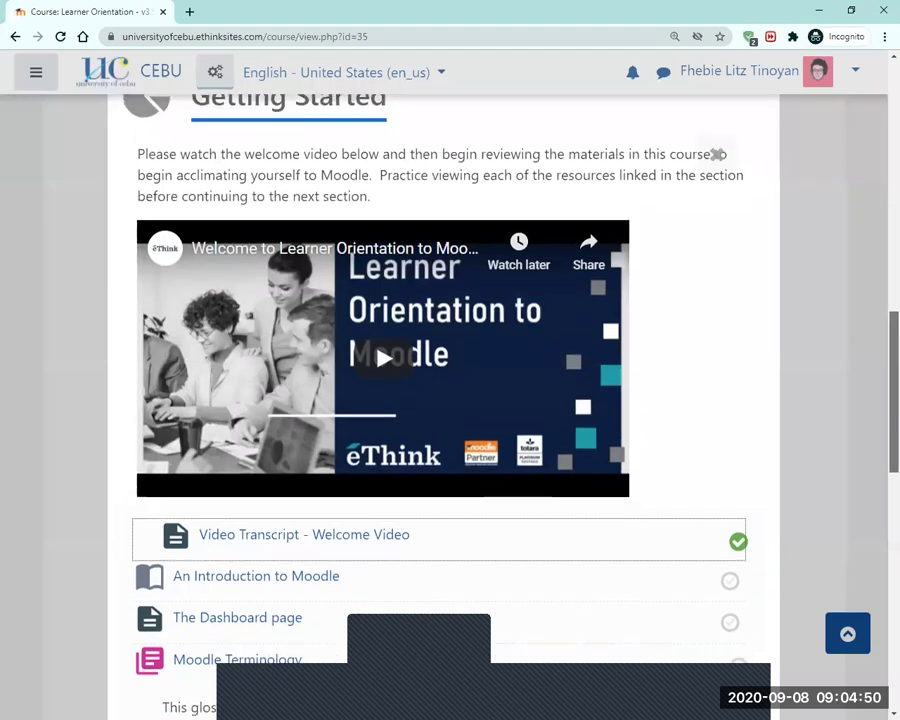
pyautogui.scroll(1, 716, 154)
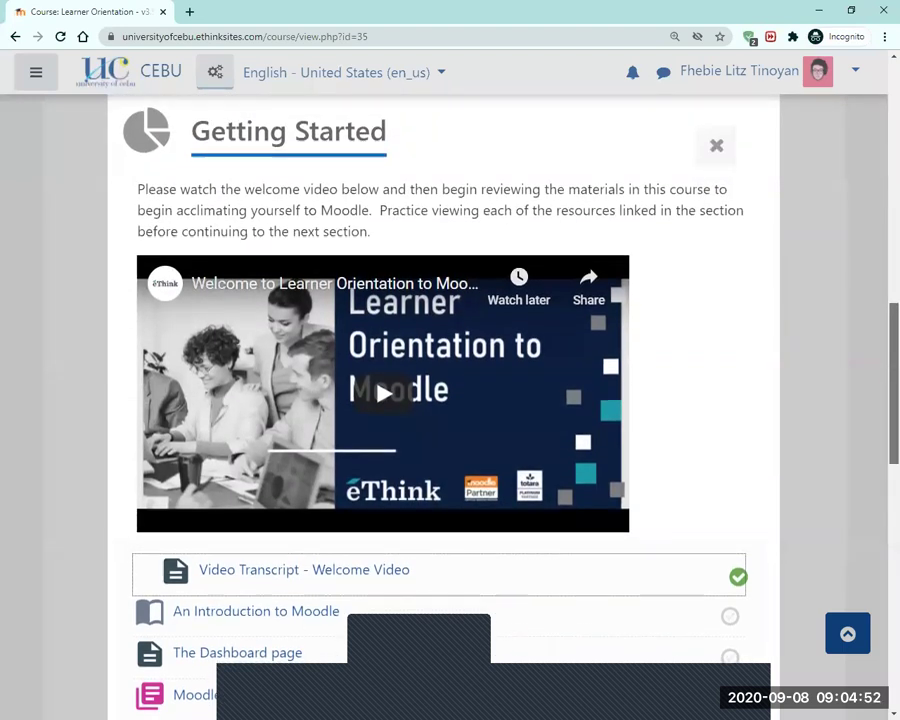
pyautogui.scroll(-2, 716, 145)
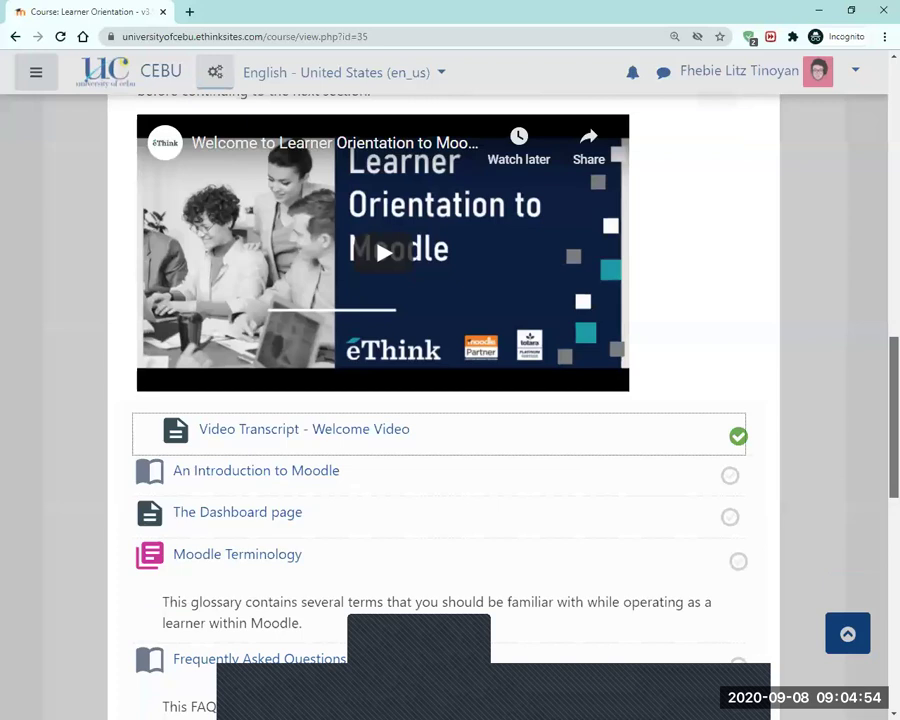
pyautogui.scroll(-1, 716, 140)
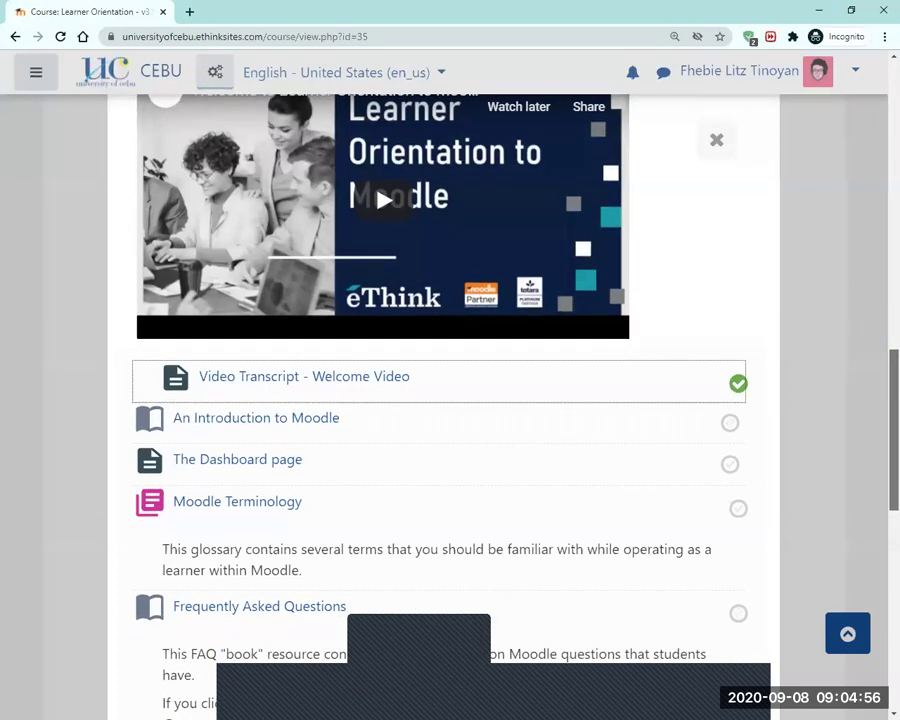
pyautogui.scroll(-3, 617, 307)
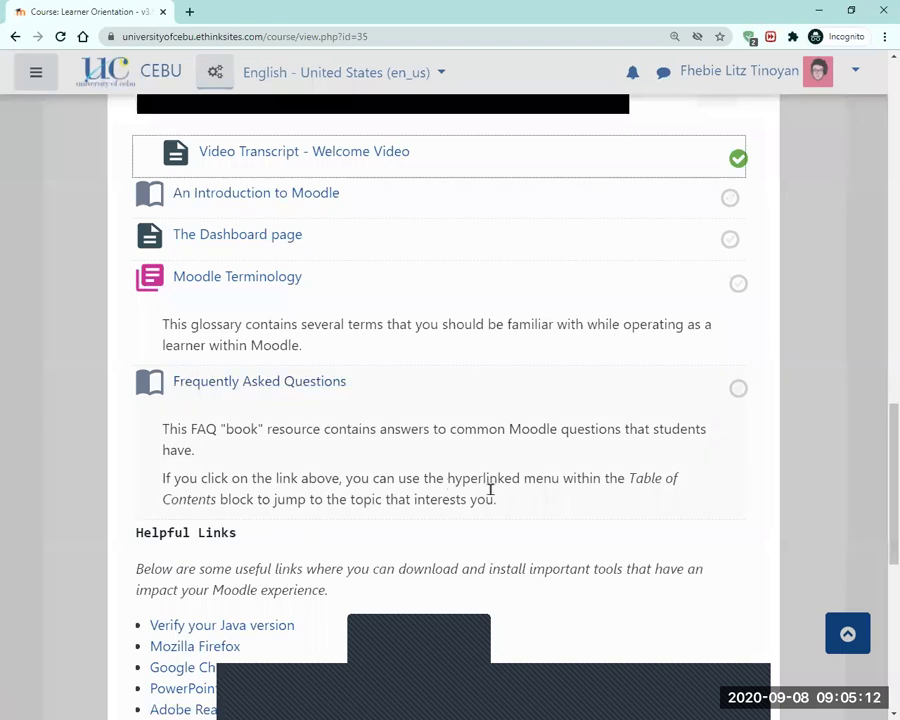
pyautogui.scroll(4, 490, 490)
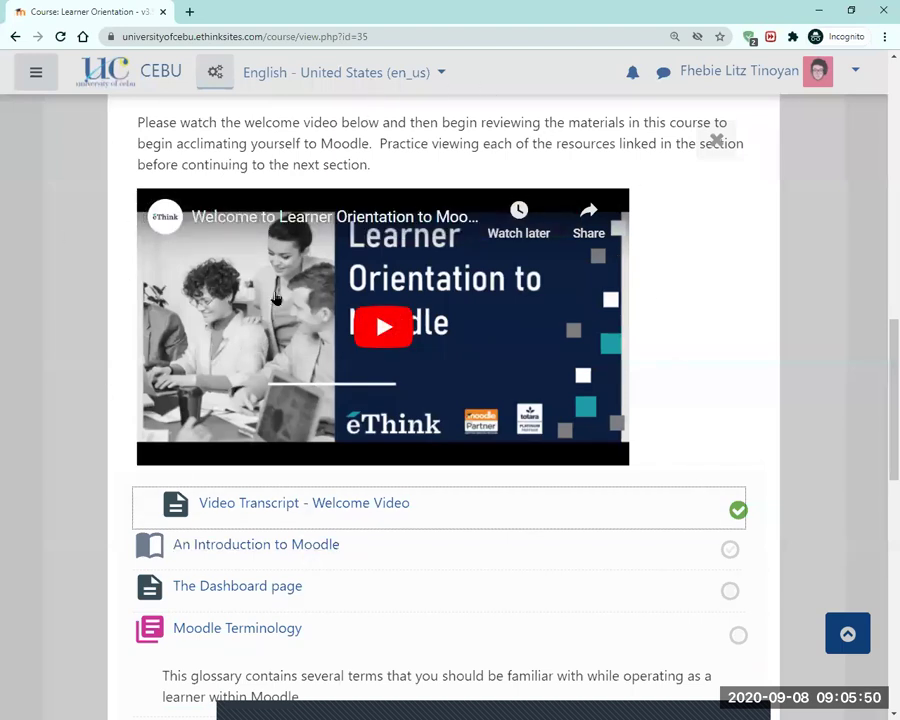
# Step: Play the embedded 1:46 YouTube welcome video in Getting Started
pyautogui.click(384, 333)
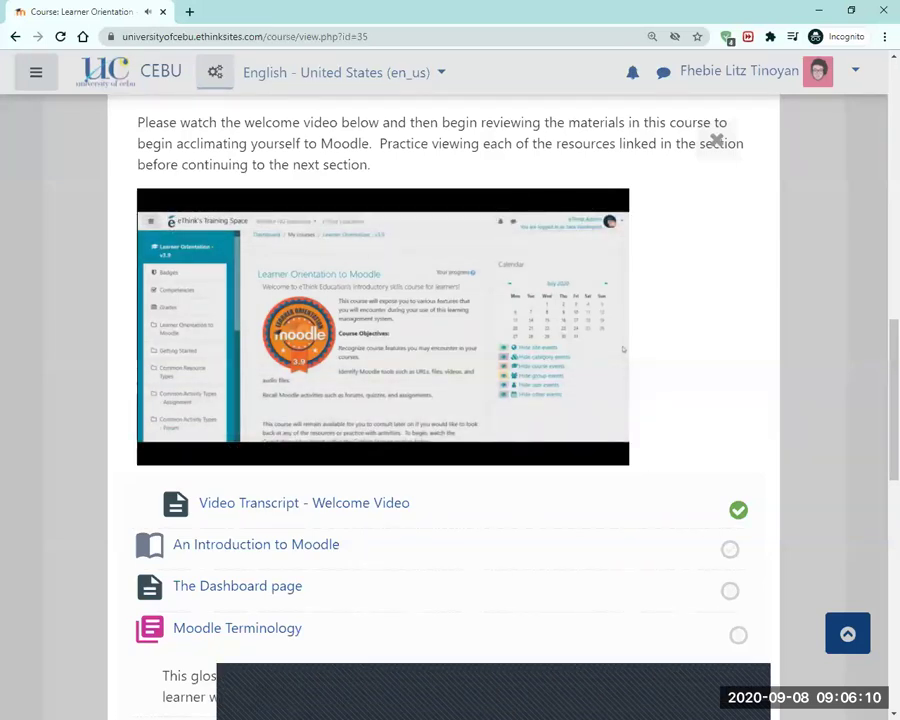
pyautogui.moveTo(291, 418)
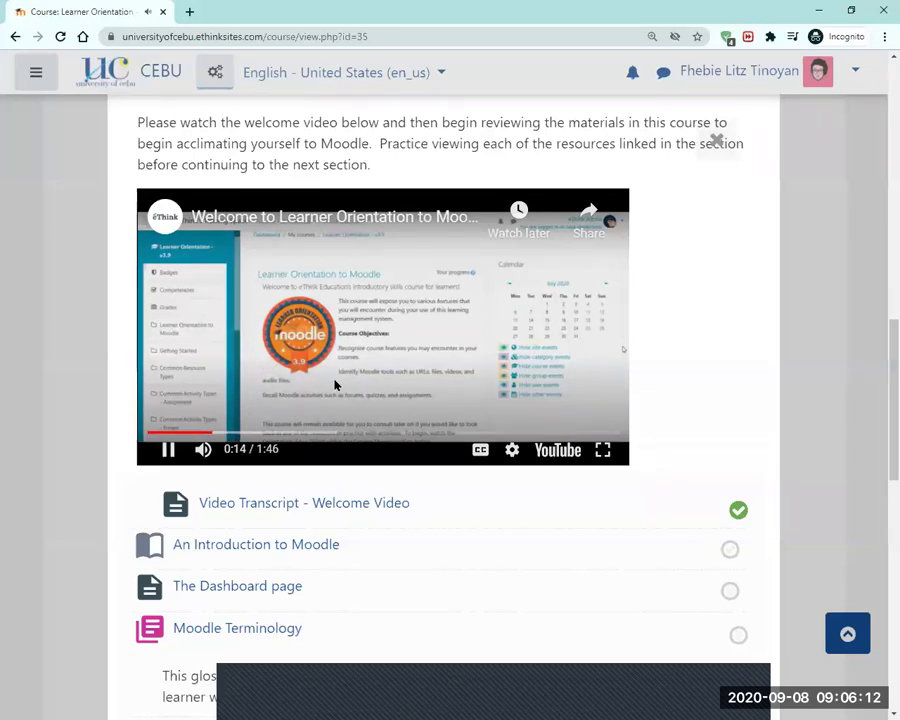
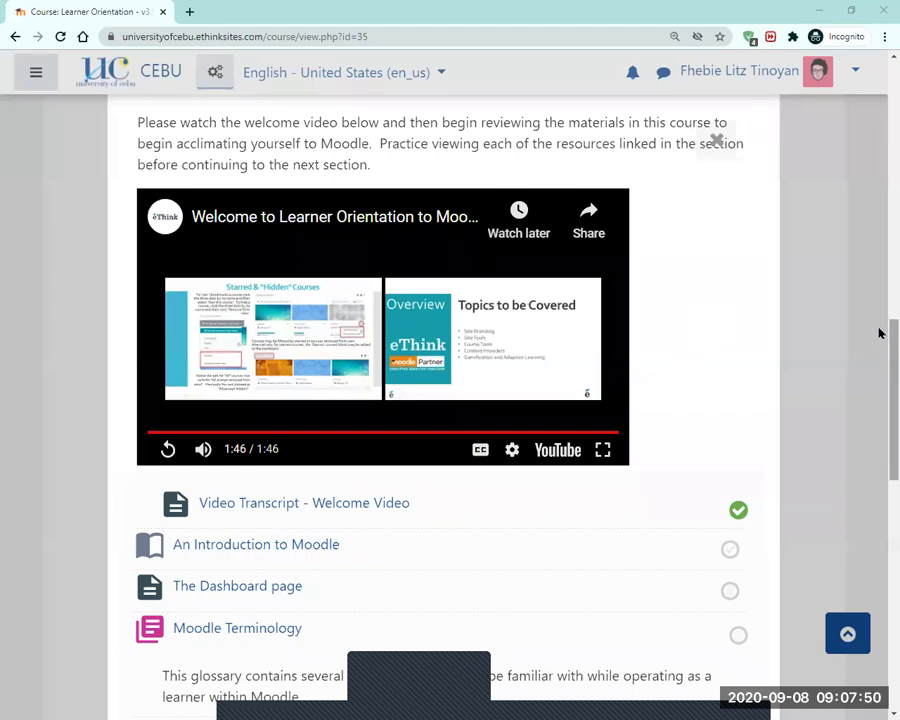
# Step: Collapse the Getting Started section and scroll down through the Learner Orientation topic tiles
pyautogui.scroll(3, 879, 331)
pyautogui.scroll(-2, 878, 325)
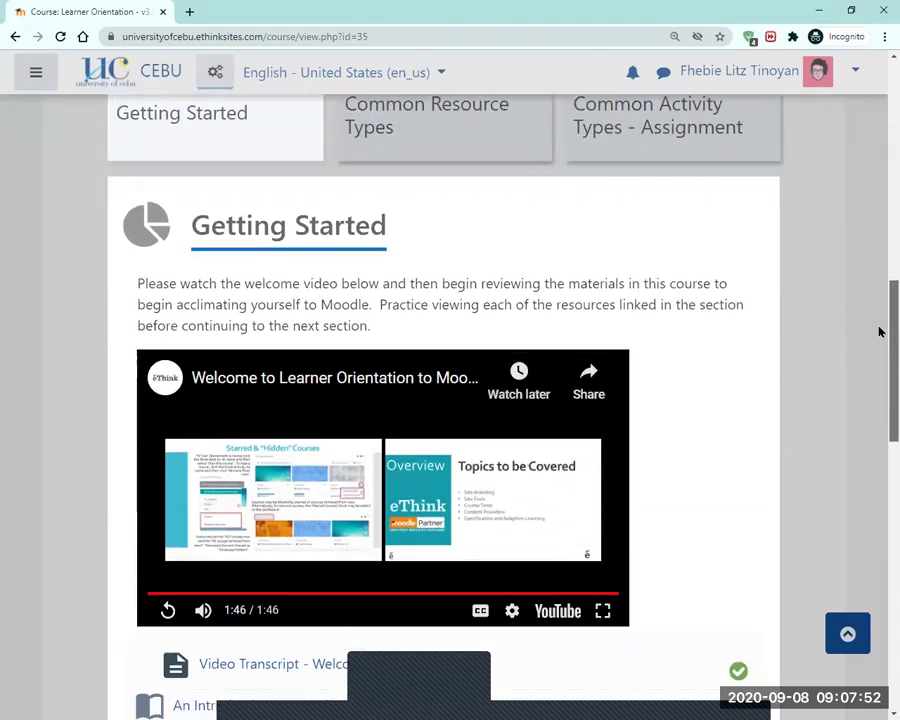
pyautogui.scroll(-1, 877, 340)
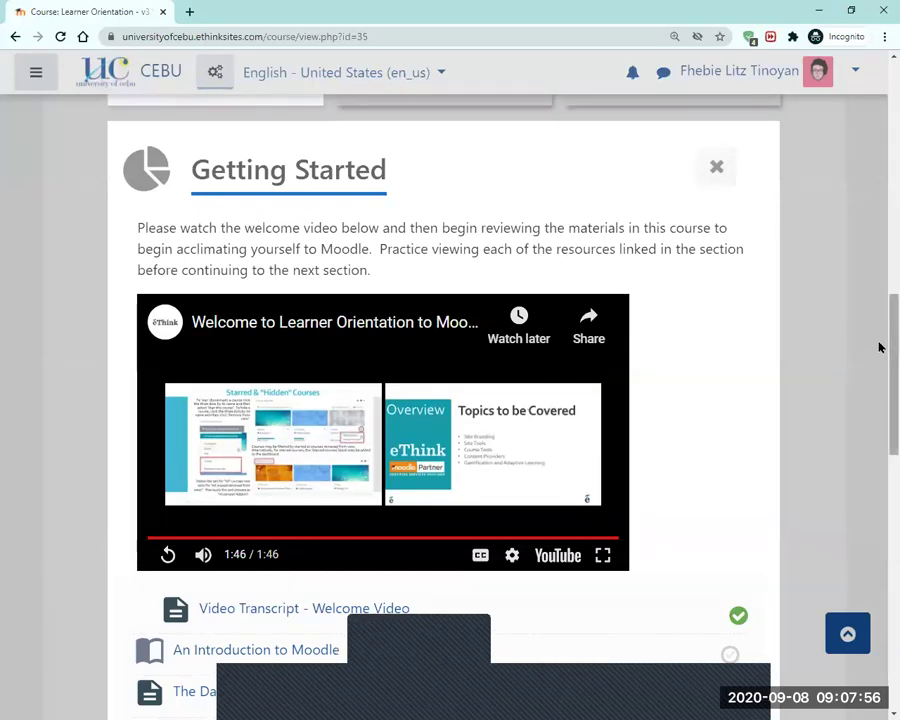
pyautogui.click(716, 168)
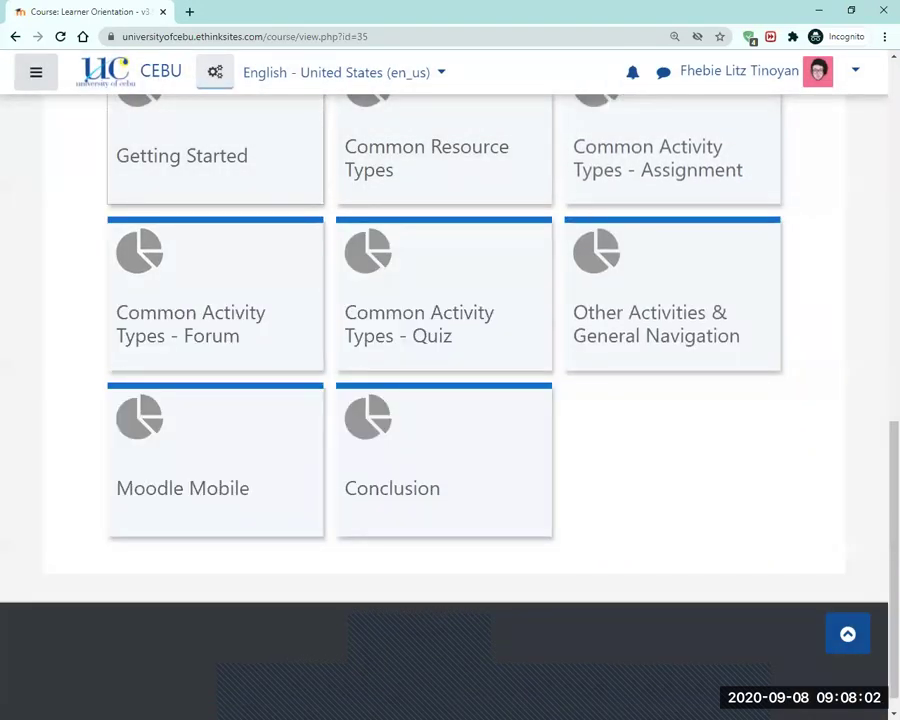
pyautogui.scroll(4, 875, 469)
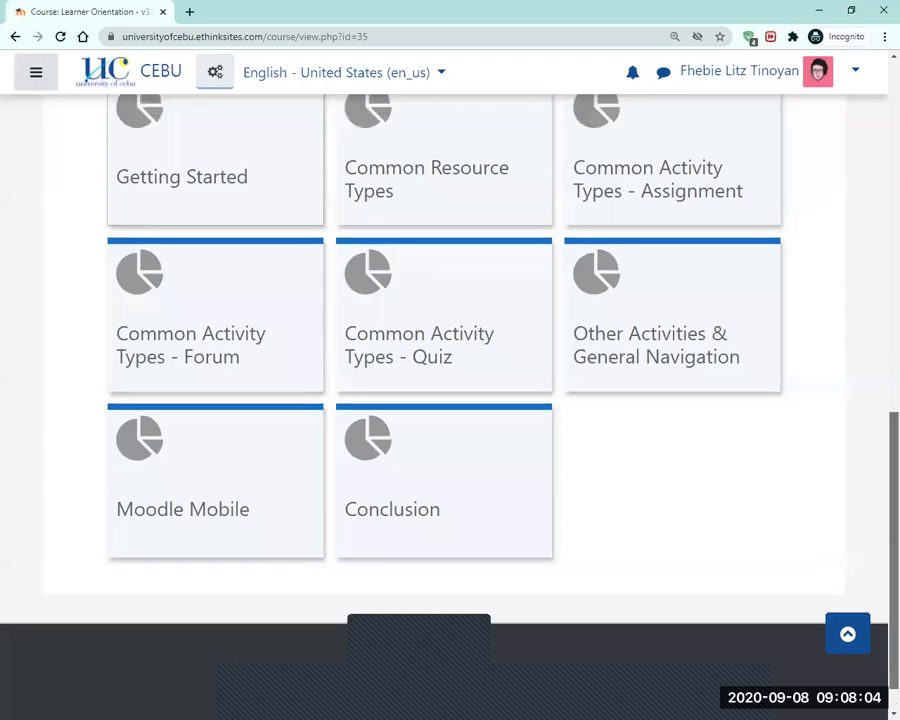
pyautogui.scroll(-2, 875, 469)
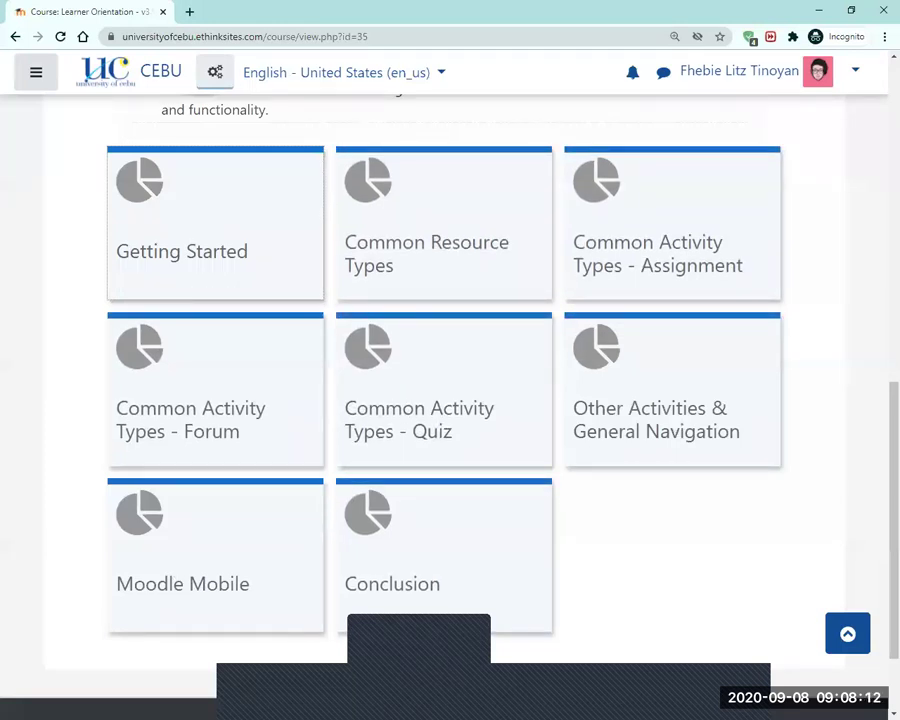
pyautogui.moveTo(879, 412); pyautogui.dragTo(879, 369)
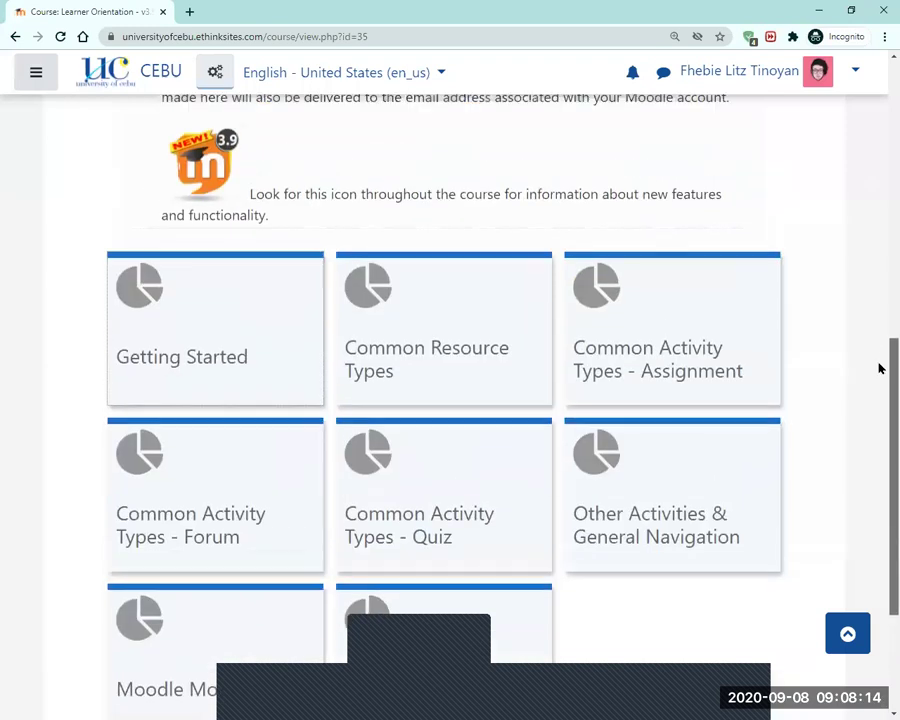
pyautogui.scroll(-1, 660, 380)
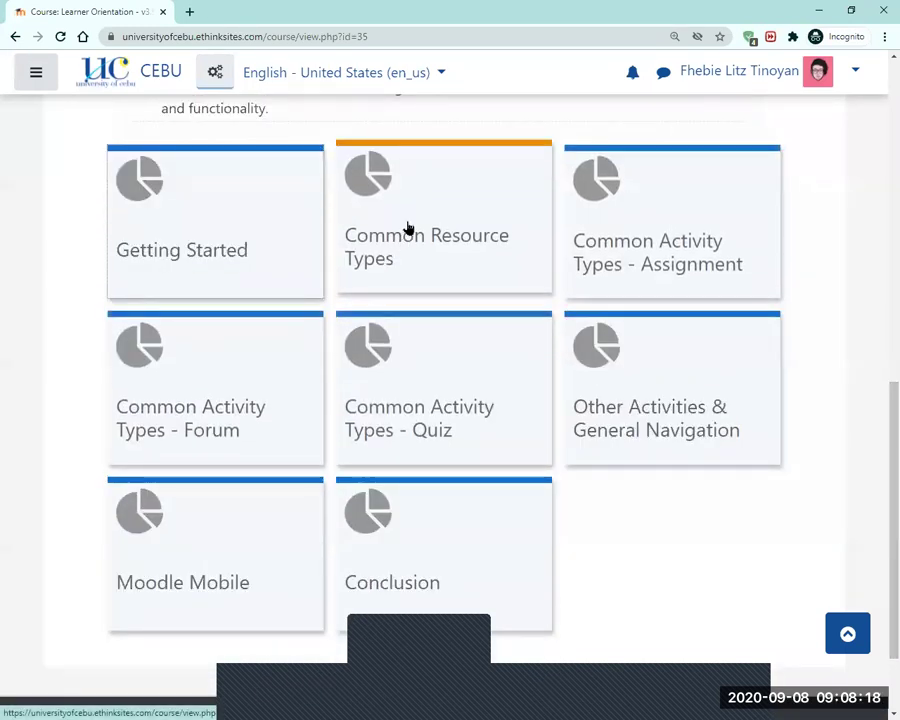
# Step: Collapse the expanded Common Resource Types section and return to the top of the page
pyautogui.scroll(-2, 555, 434)
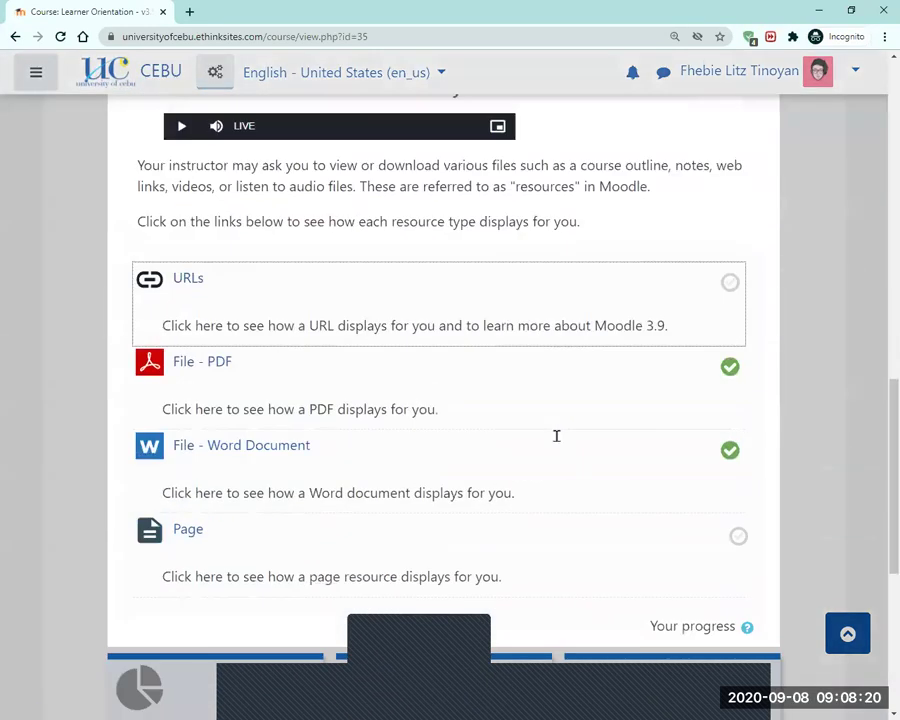
pyautogui.scroll(2, 740, 290)
pyautogui.click(712, 250)
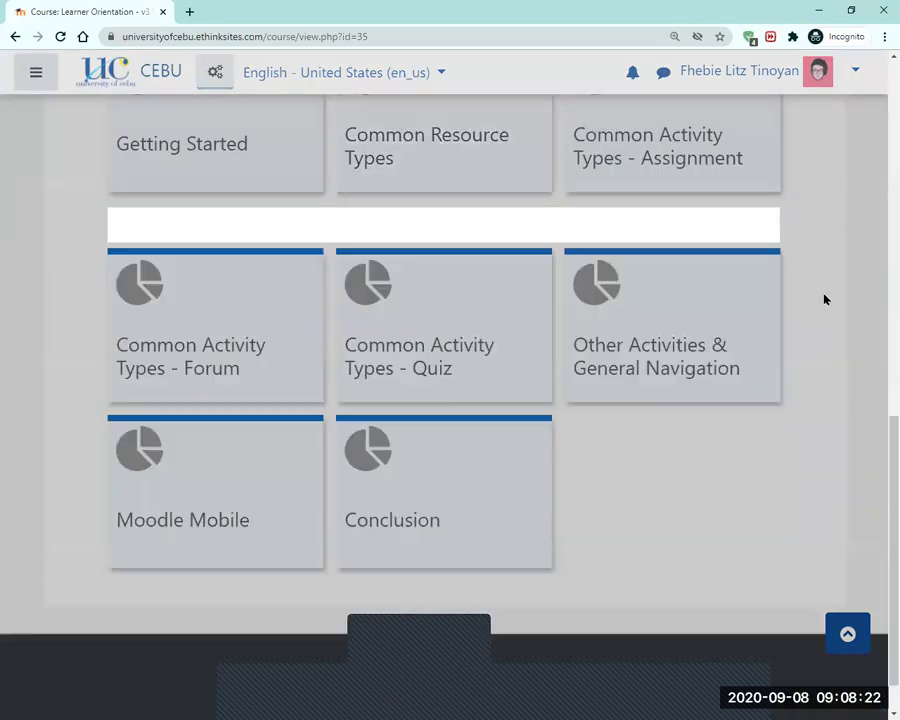
pyautogui.scroll(5, 880, 460)
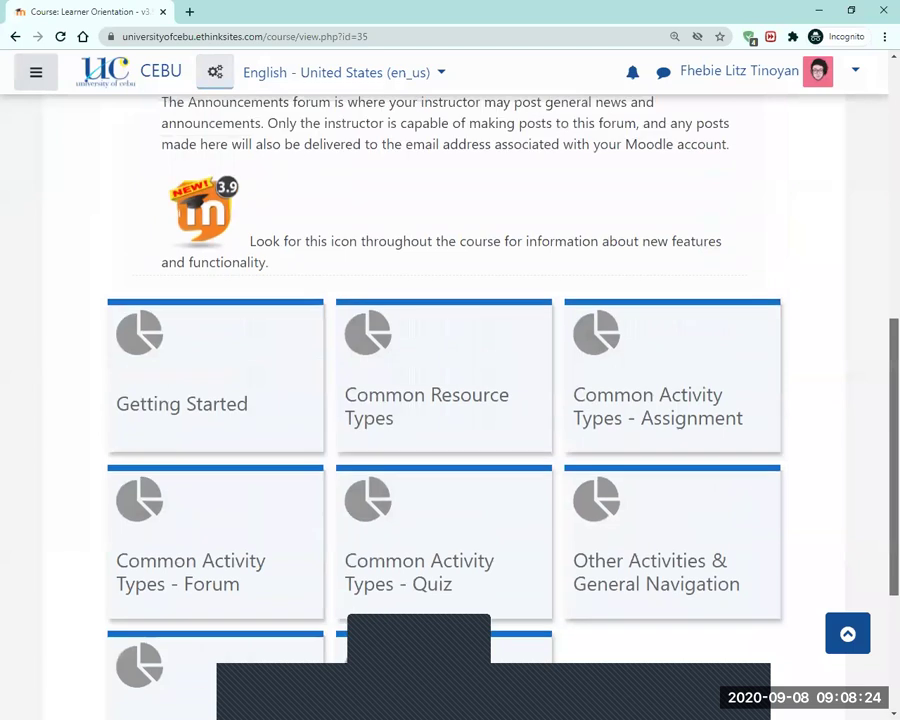
pyautogui.scroll(3, 673, 183)
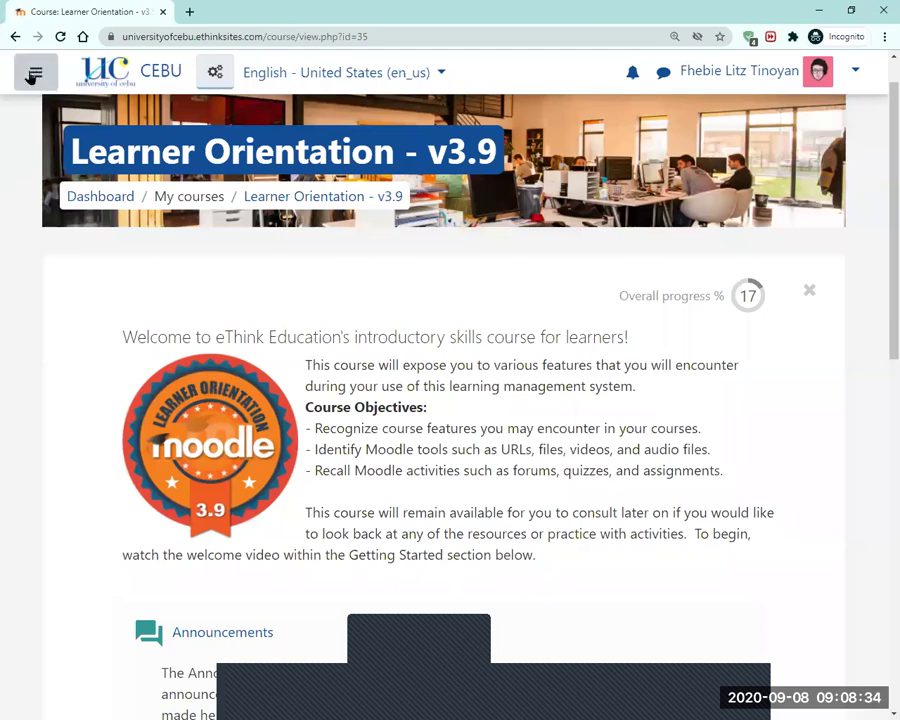
# Step: Open the course navigation drawer and scroll down to My courses
pyautogui.click(37, 76)
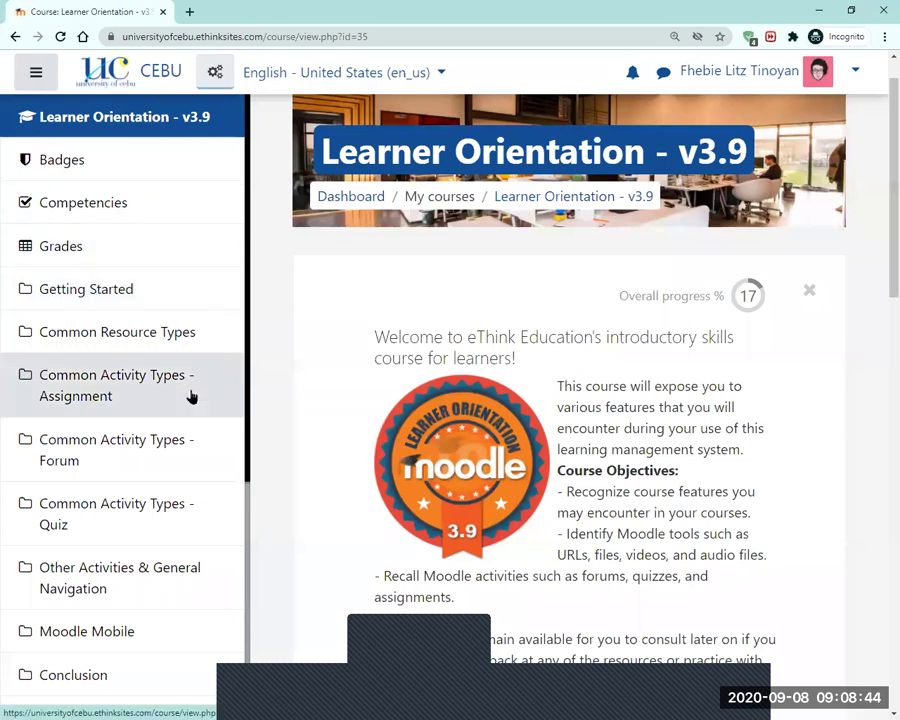
pyautogui.scroll(-4, 191, 390)
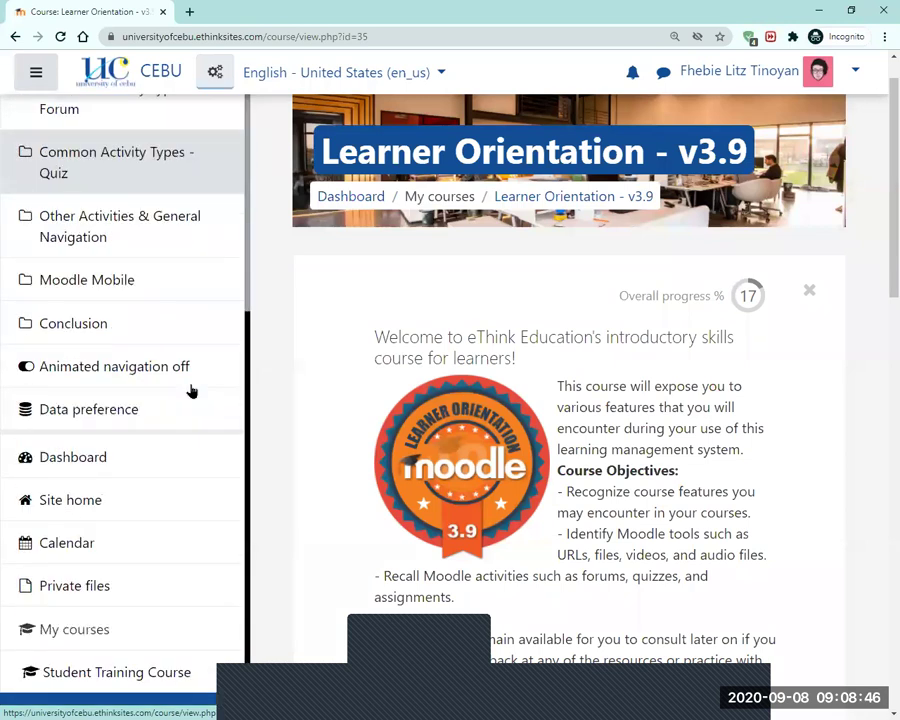
pyautogui.scroll(-1, 191, 390)
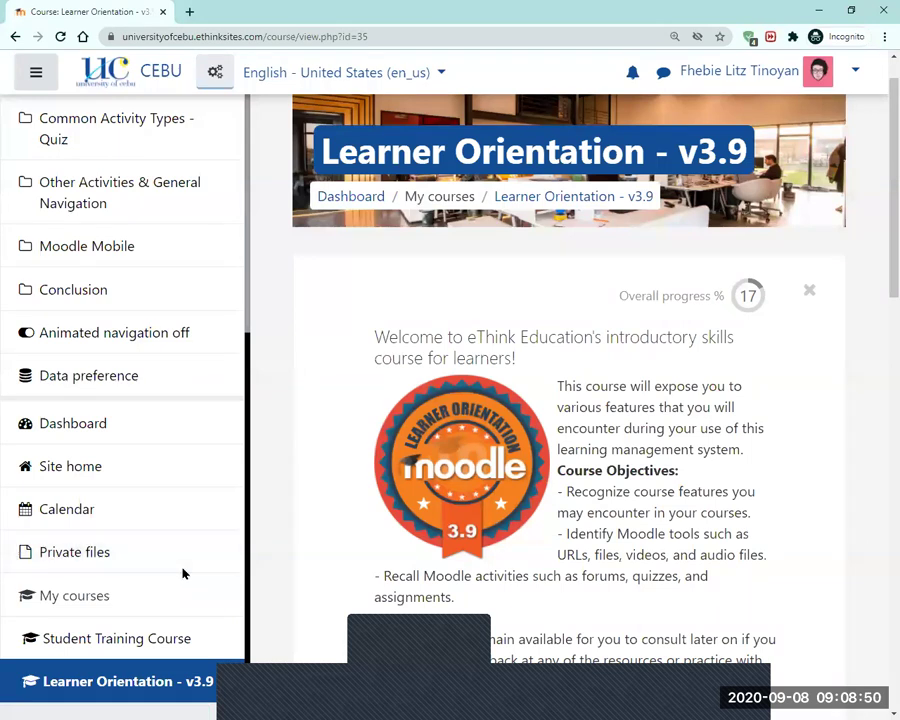
pyautogui.click(153, 646)
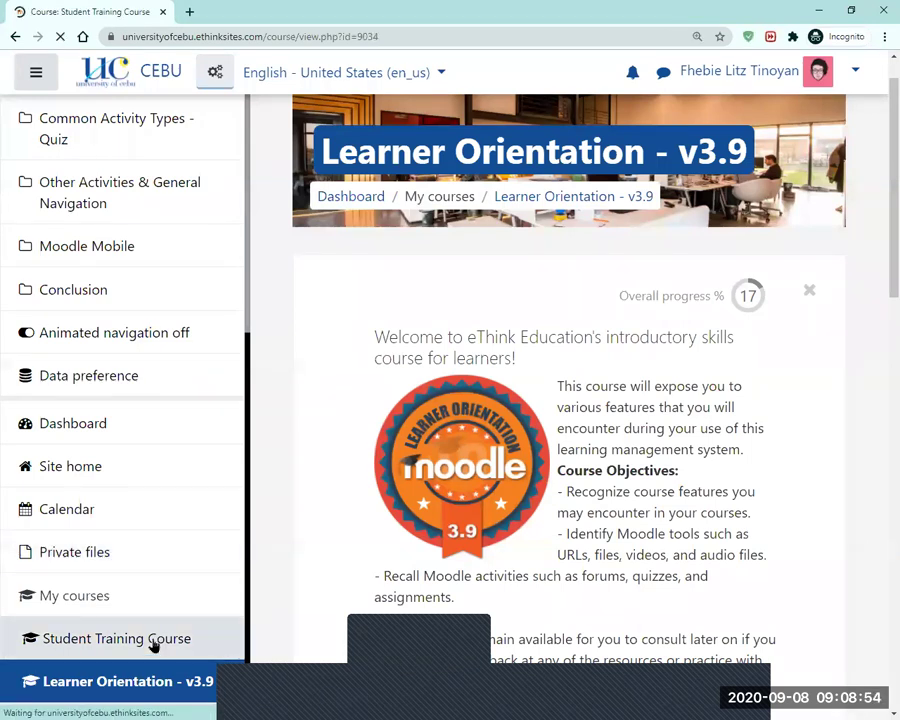
pyautogui.scroll(-10, 276, 434)
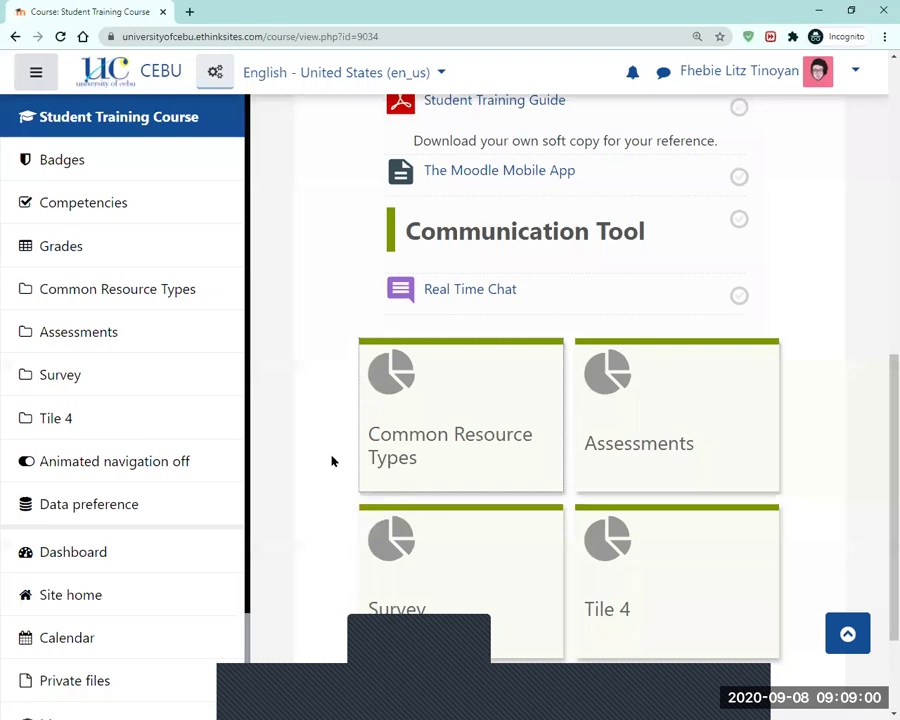
pyautogui.scroll(-2, 200, 538)
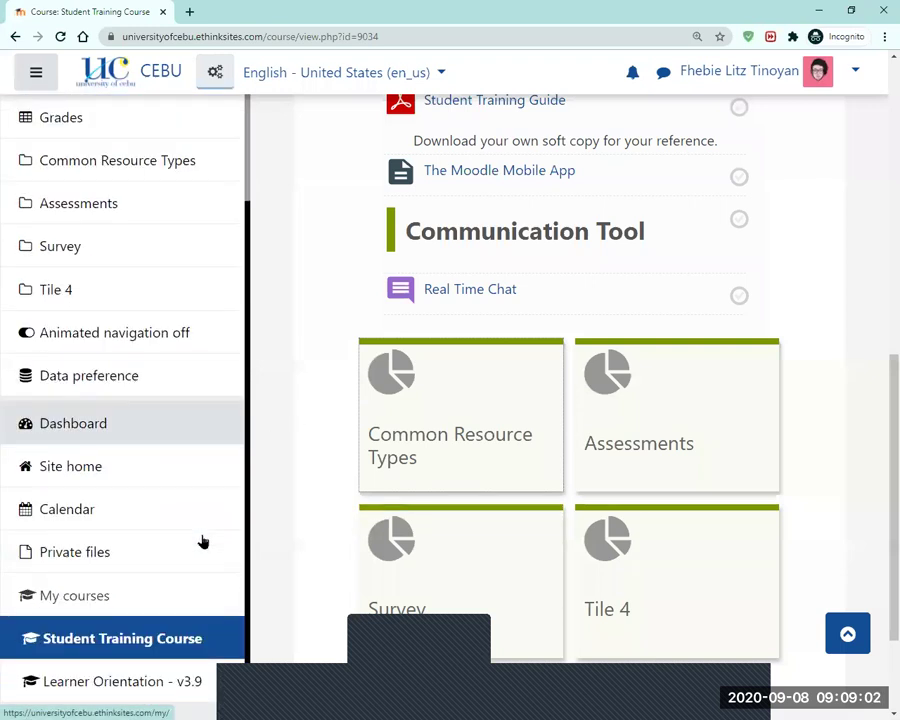
pyautogui.click(121, 517)
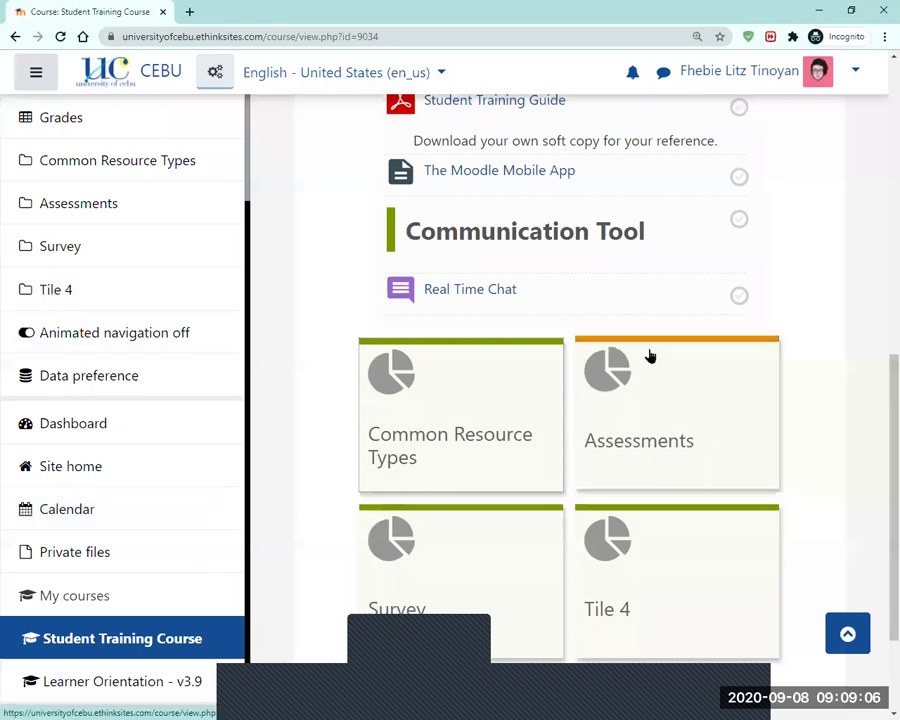
pyautogui.moveTo(893, 440); pyautogui.dragTo(893, 432)
pyautogui.scroll(5, 880, 115)
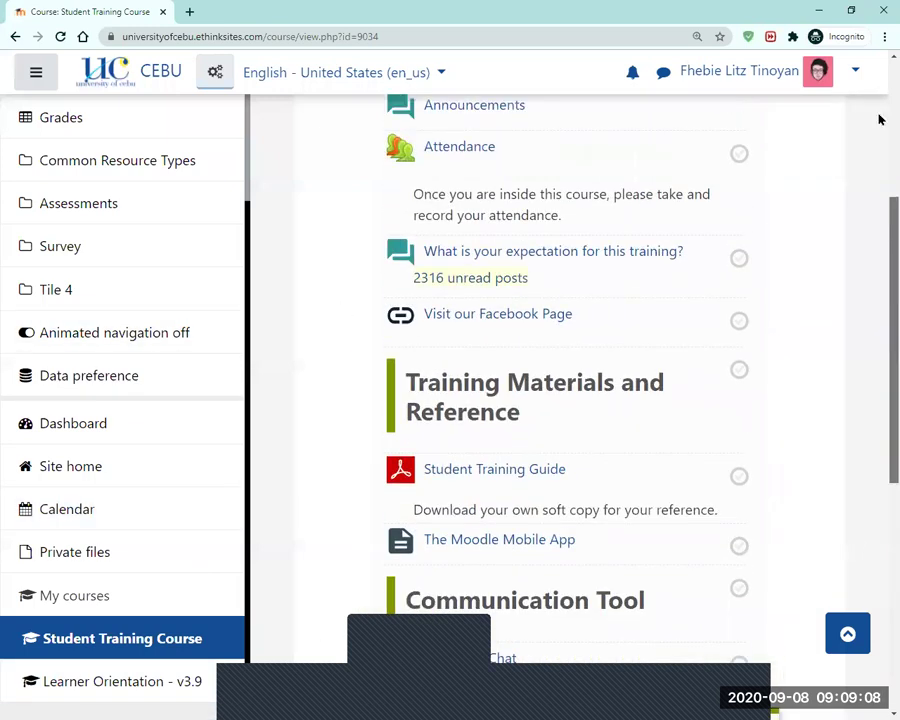
pyautogui.click(36, 76)
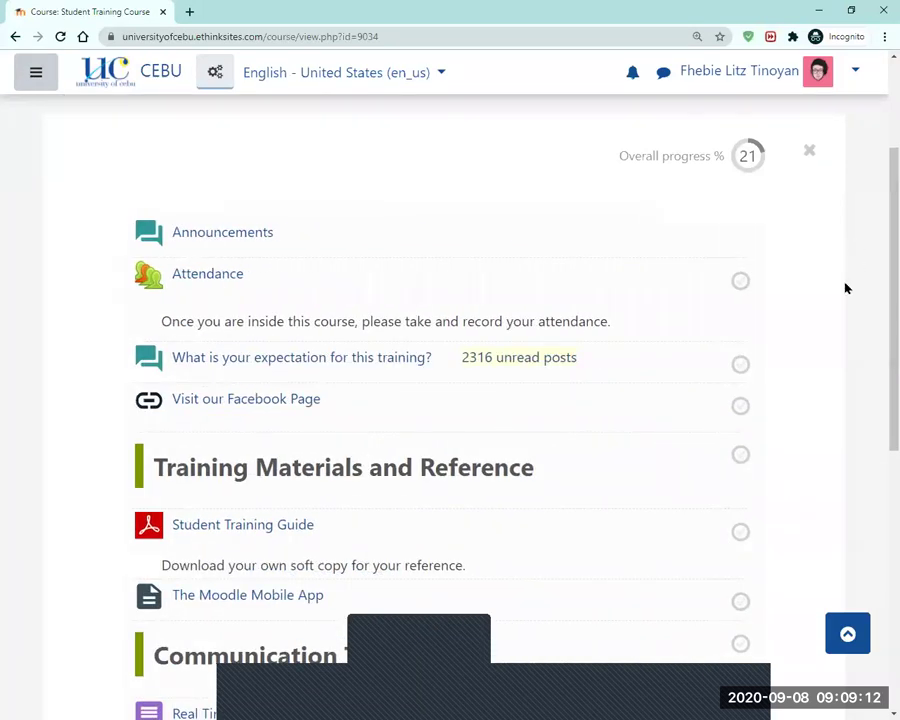
pyautogui.scroll(2, 878, 217)
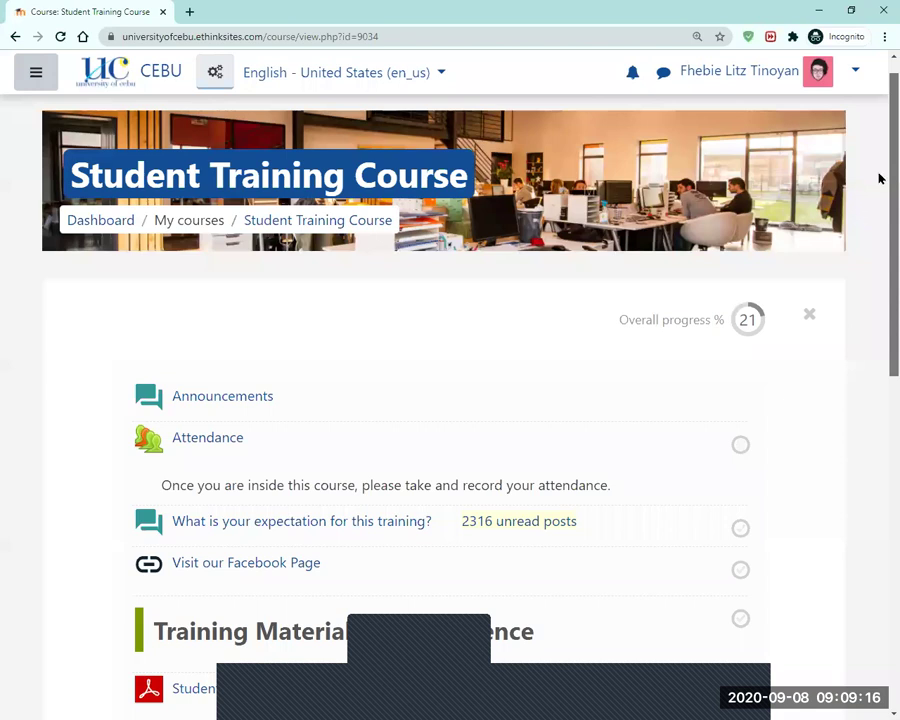
pyautogui.scroll(-1, 880, 180)
pyautogui.scroll(-3, 880, 190)
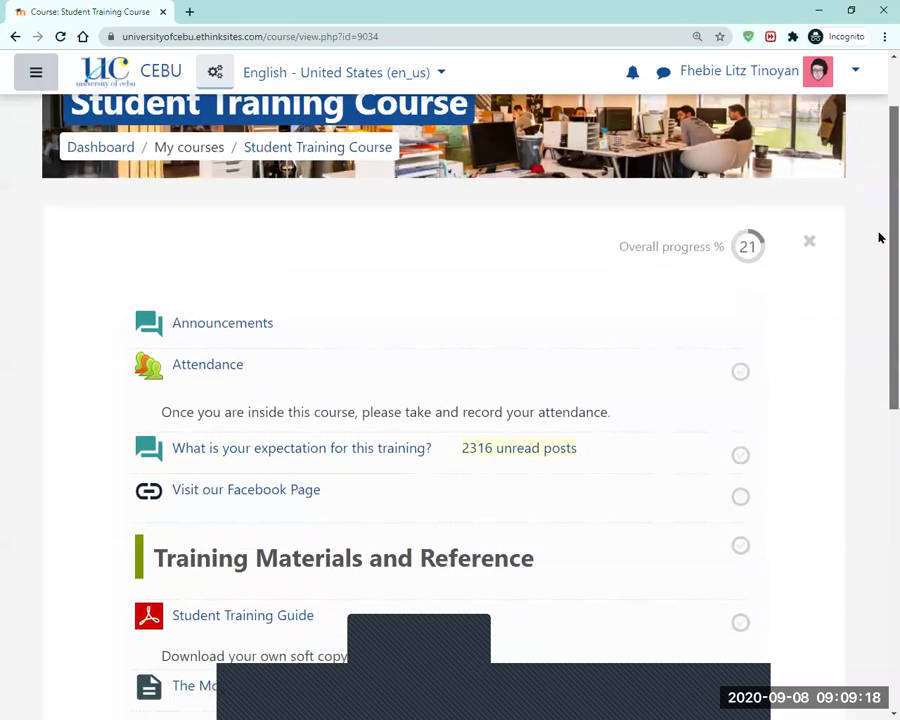
pyautogui.scroll(-3, 880, 290)
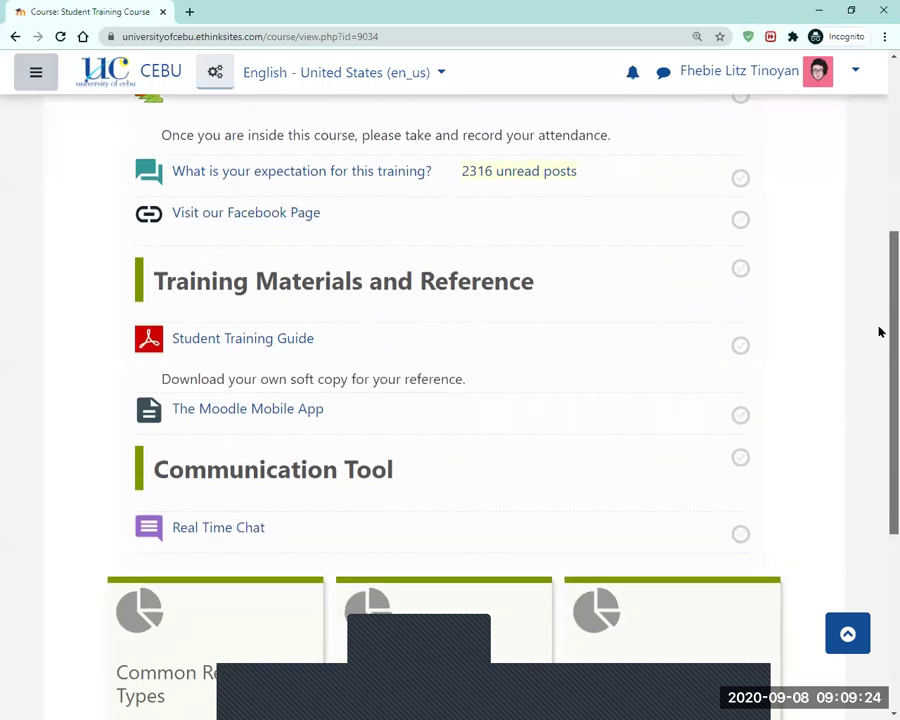
pyautogui.scroll(-5, 880, 332)
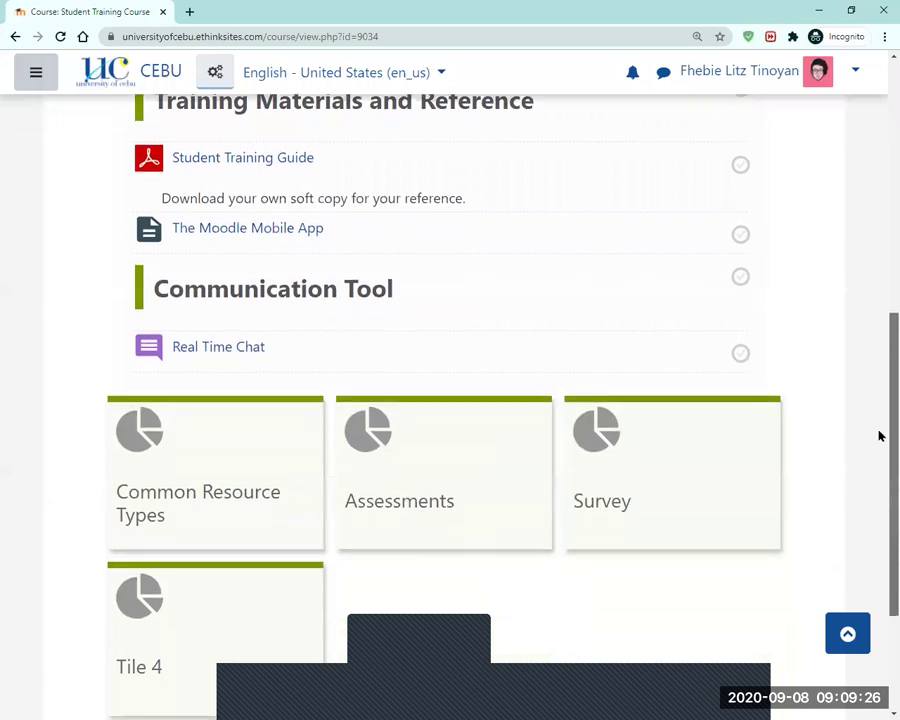
pyautogui.scroll(4, 876, 446)
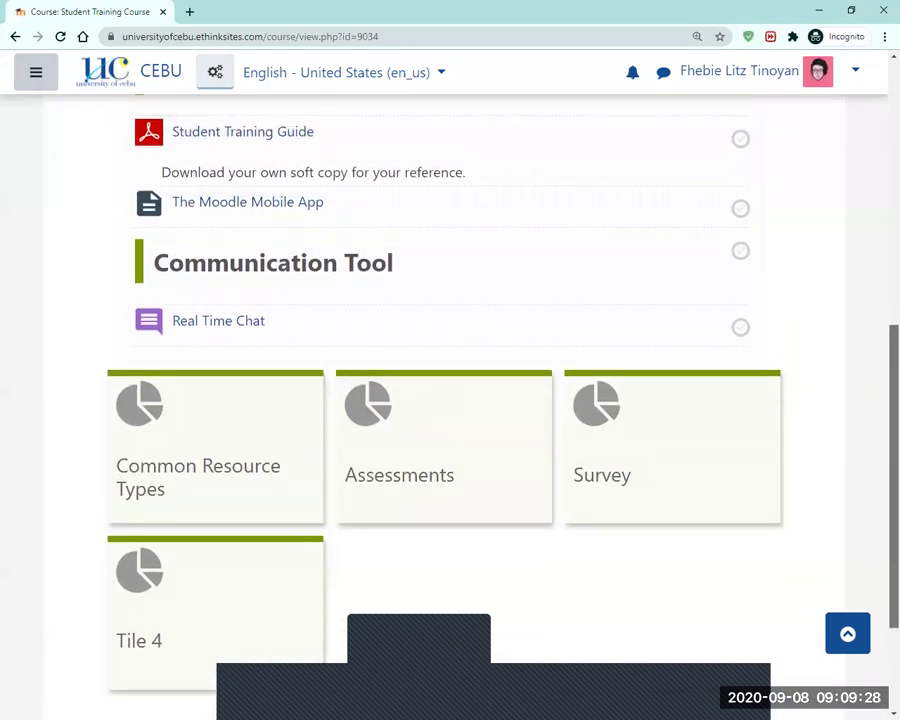
pyautogui.scroll(6, 876, 446)
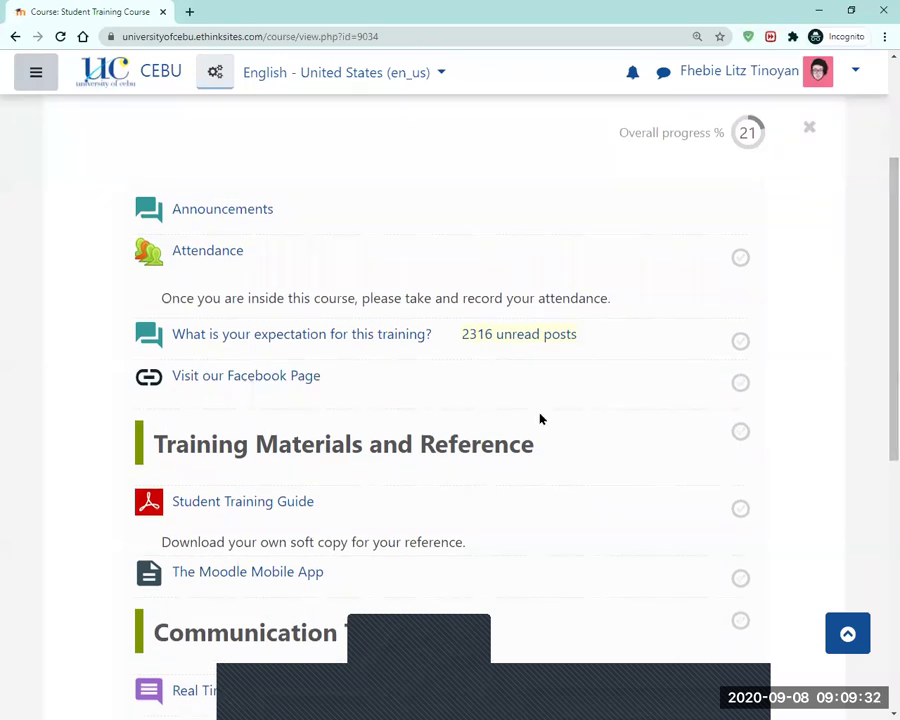
pyautogui.click(229, 211)
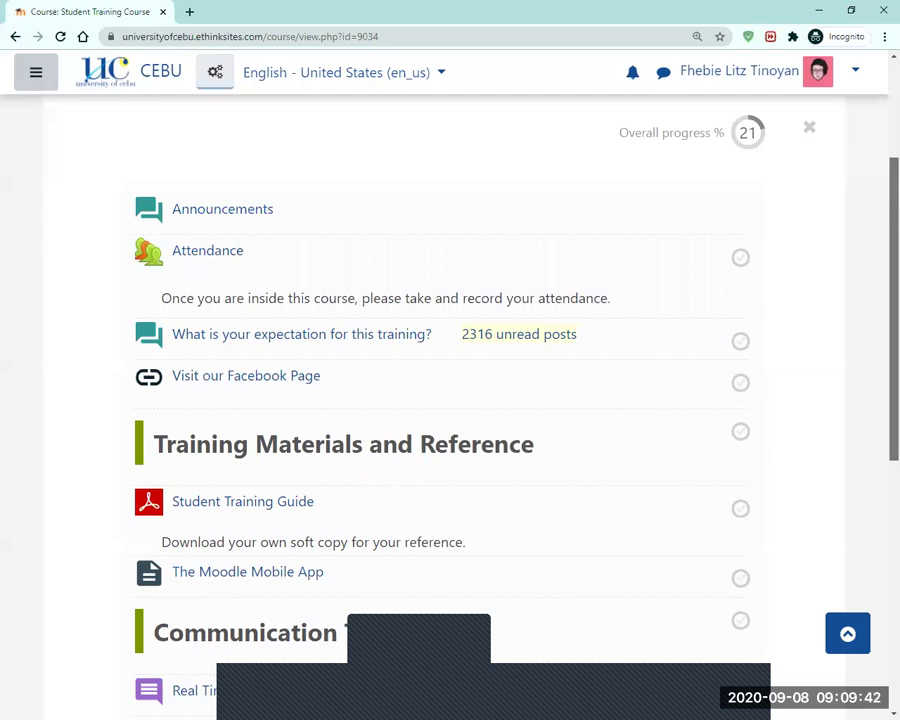
pyautogui.scroll(2, 878, 125)
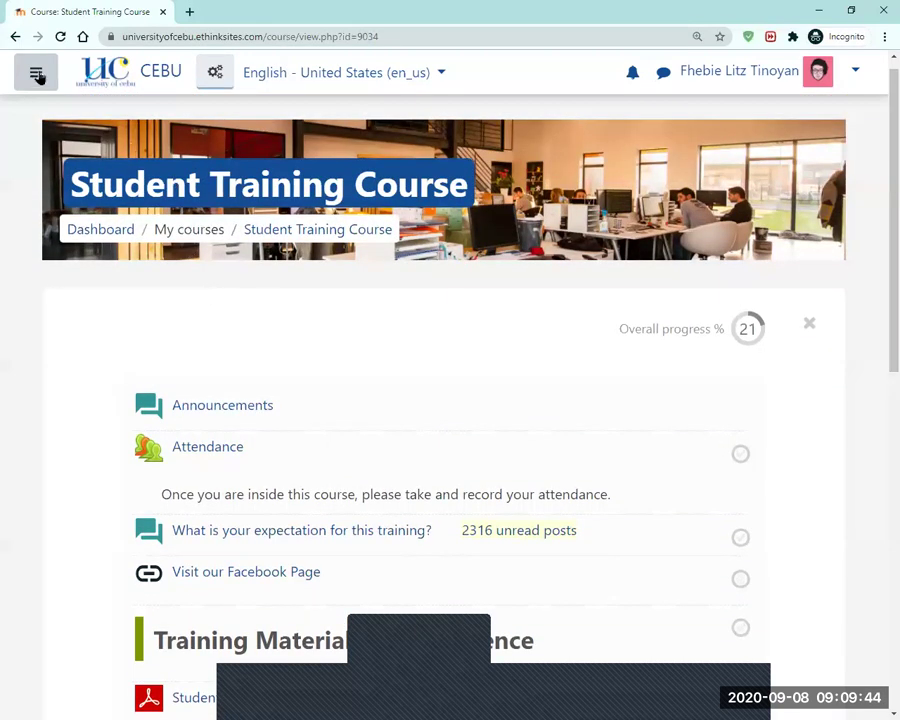
pyautogui.click(37, 76)
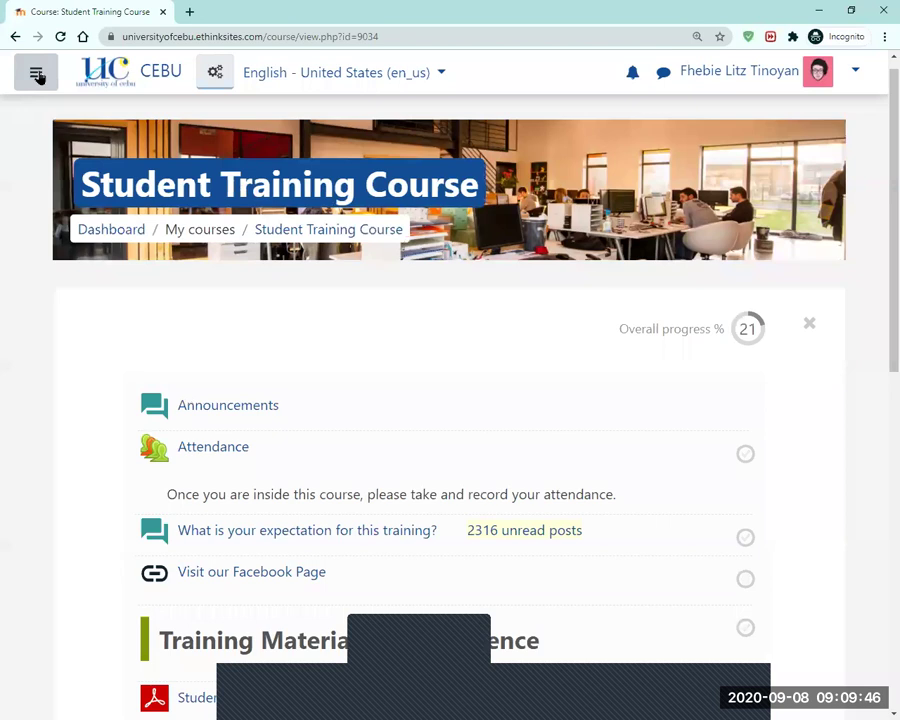
pyautogui.scroll(-2, 138, 535)
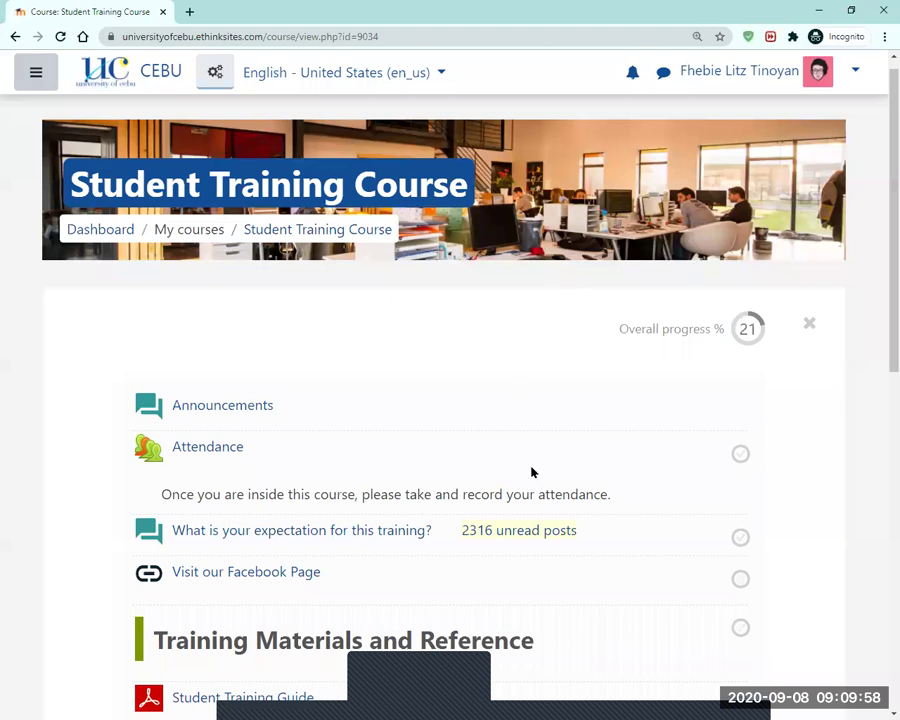
pyautogui.scroll(-6, 548, 388)
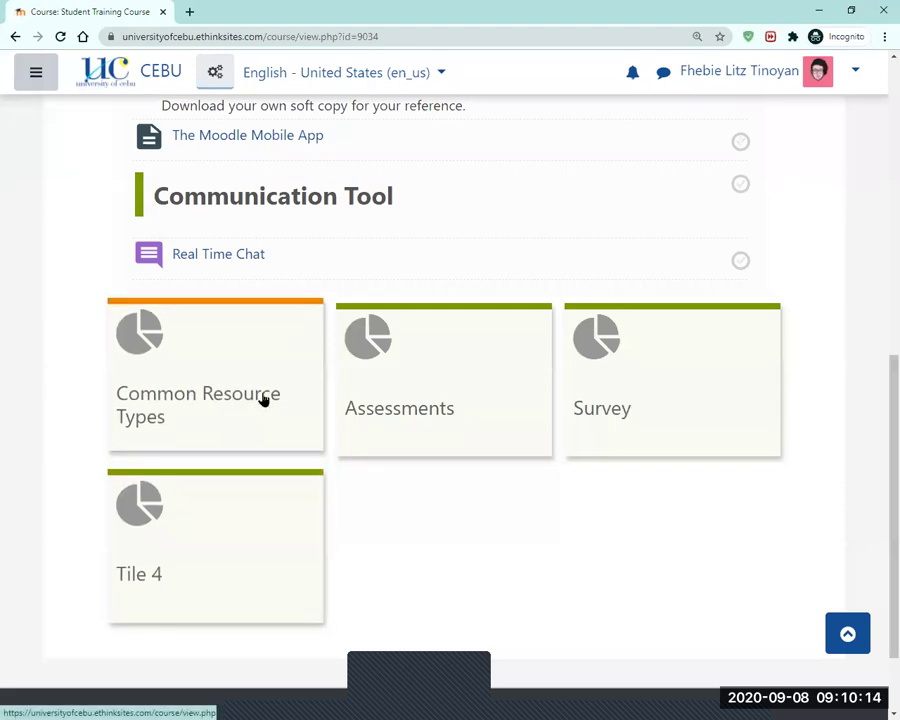
pyautogui.scroll(2, 649, 597)
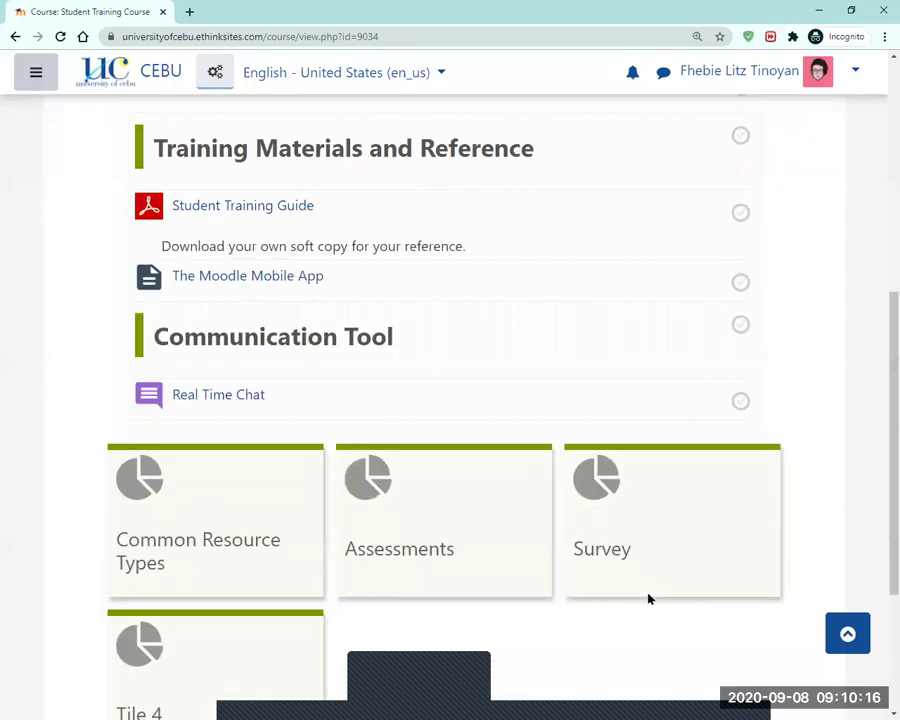
pyautogui.scroll(3, 649, 597)
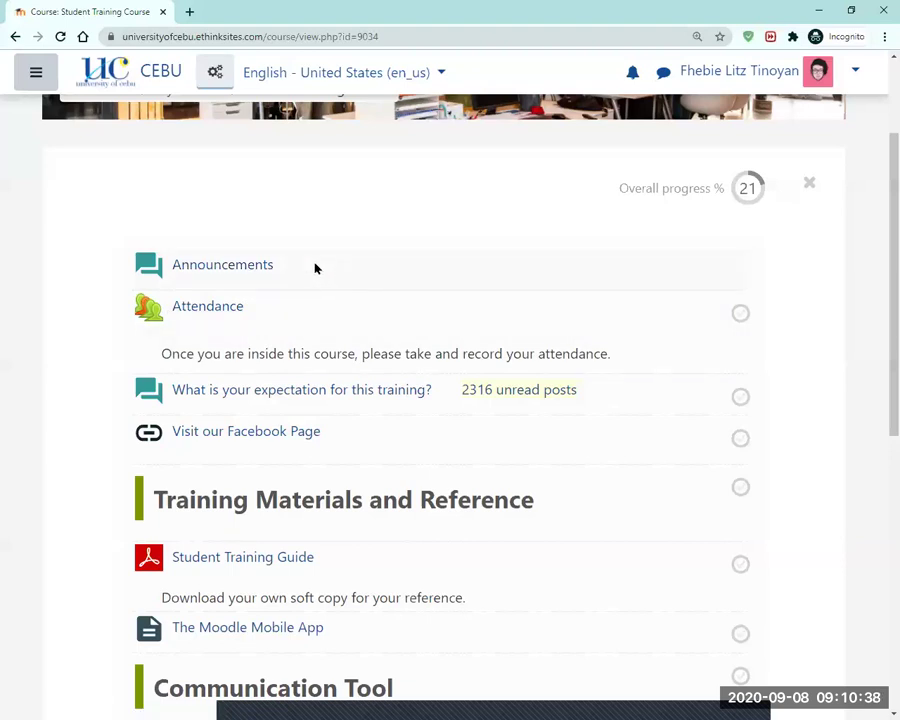
# Step: Open the Announcements forum and highlight the discussion's 6 Sep 2020 start date
pyautogui.click(247, 272)
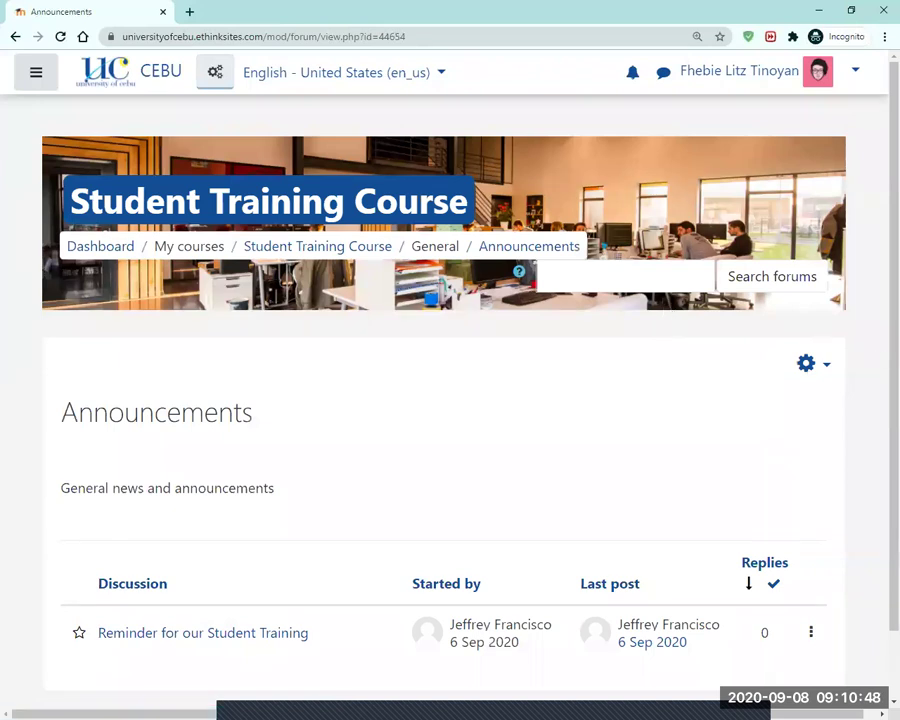
pyautogui.scroll(-2, 880, 263)
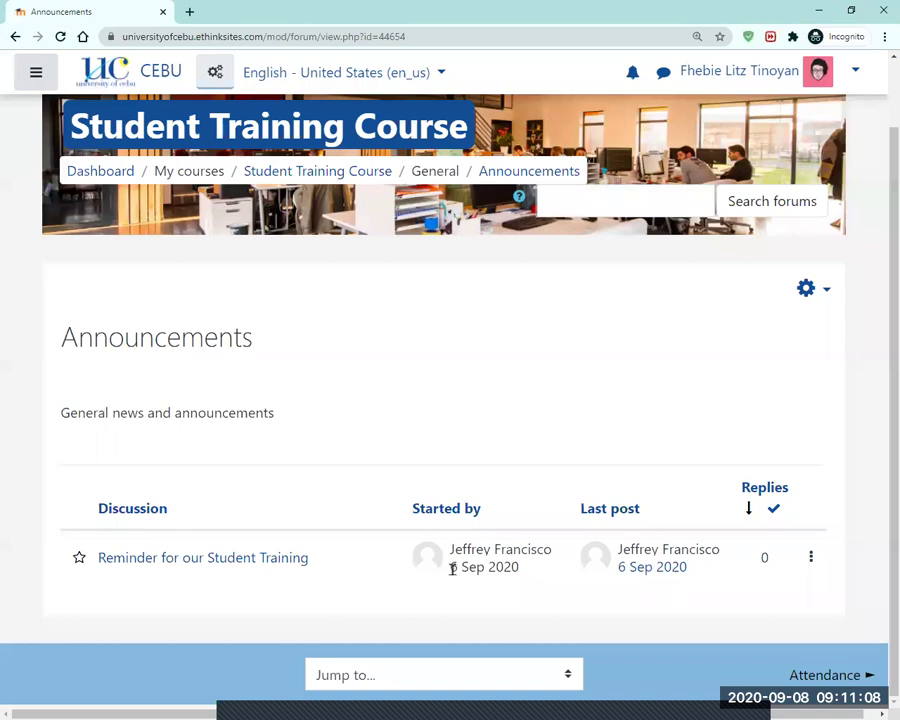
pyautogui.tripleClick(538, 572)
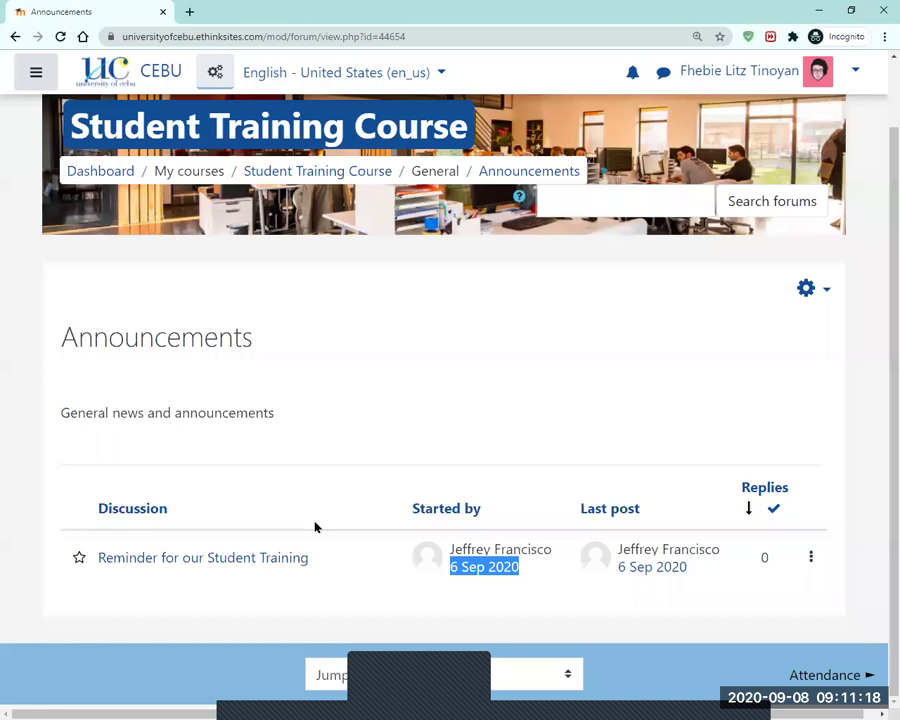
# Step: Open the 'Reminder for our Student Training' discussion and read through its Training Reminders post
pyautogui.click(166, 562)
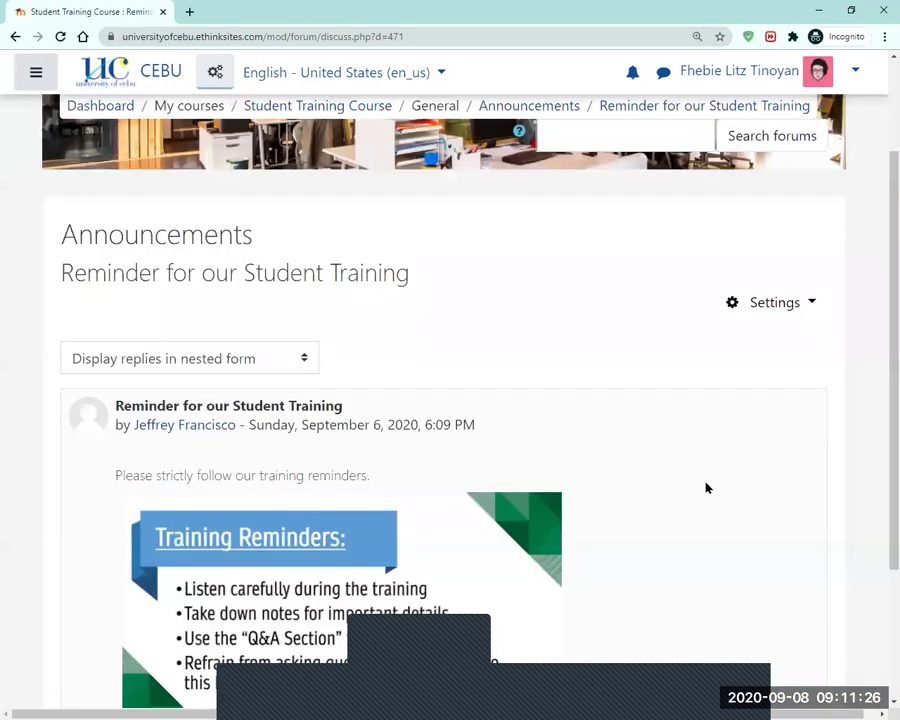
pyautogui.scroll(-3, 706, 488)
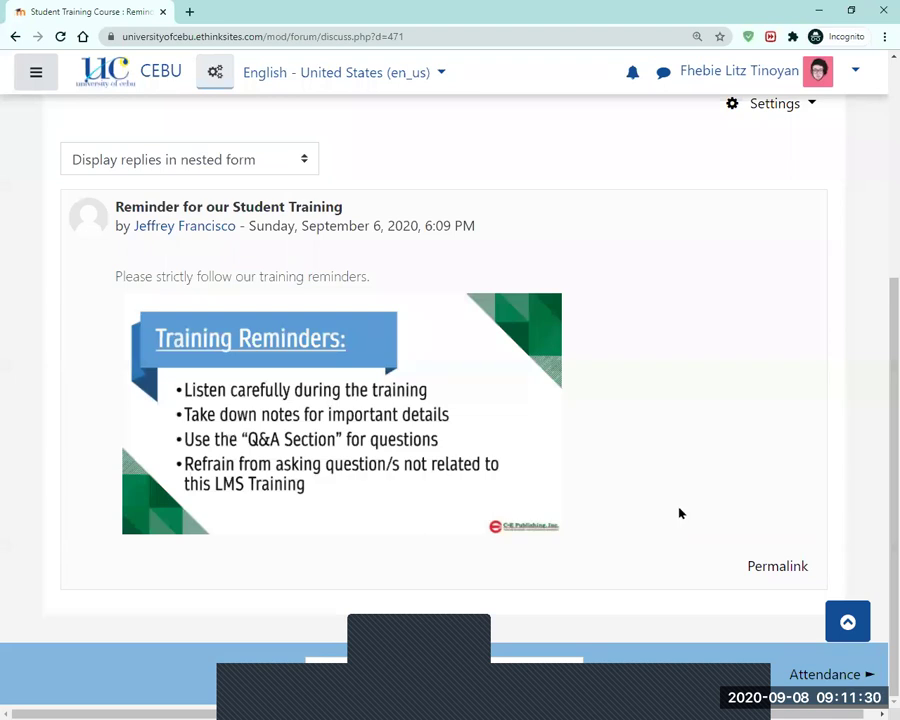
pyautogui.scroll(2, 674, 512)
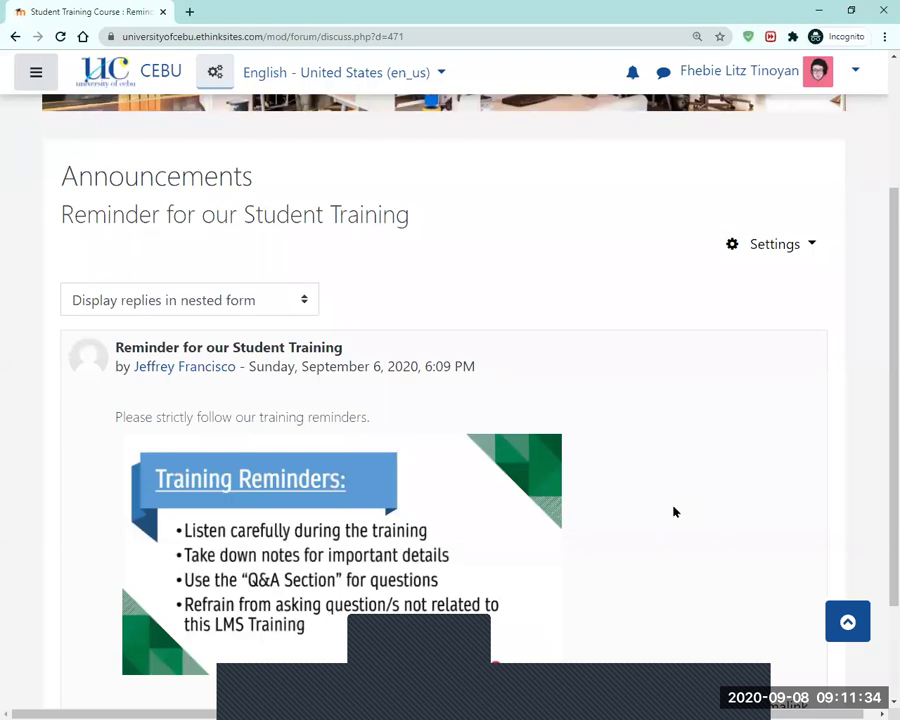
pyautogui.scroll(-2, 674, 512)
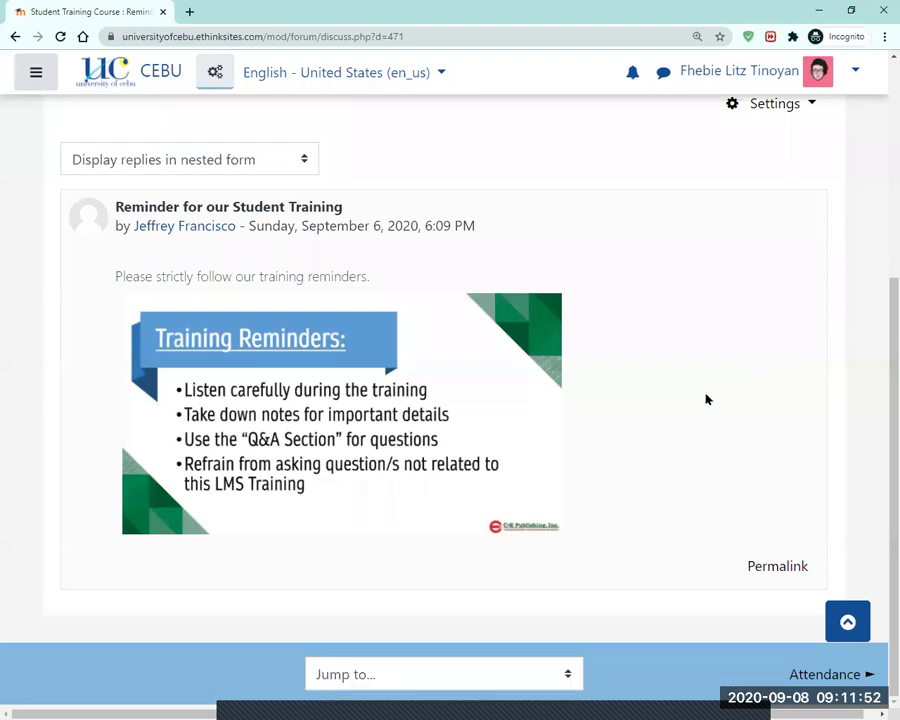
pyautogui.scroll(2, 704, 395)
pyautogui.scroll(-2, 704, 395)
pyautogui.scroll(1, 640, 348)
pyautogui.scroll(1, 640, 348)
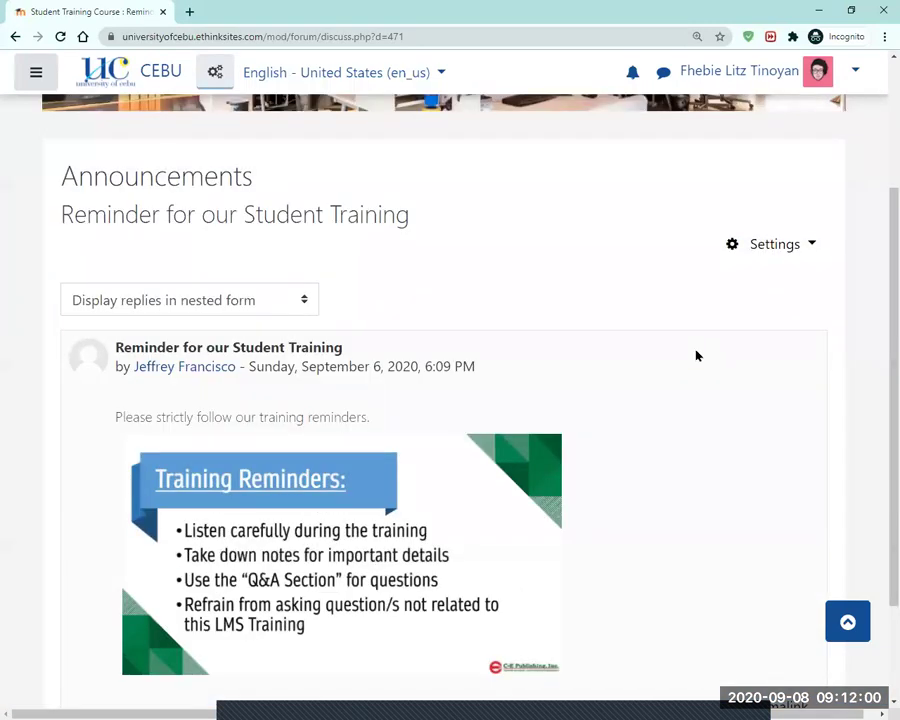
pyautogui.scroll(1, 668, 371)
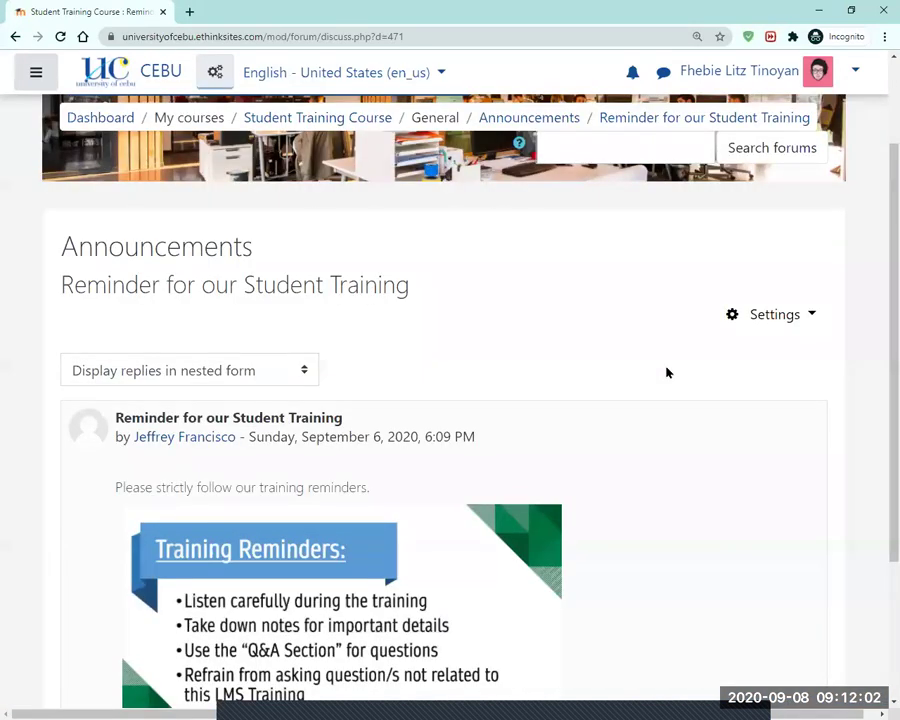
pyautogui.scroll(-3, 668, 368)
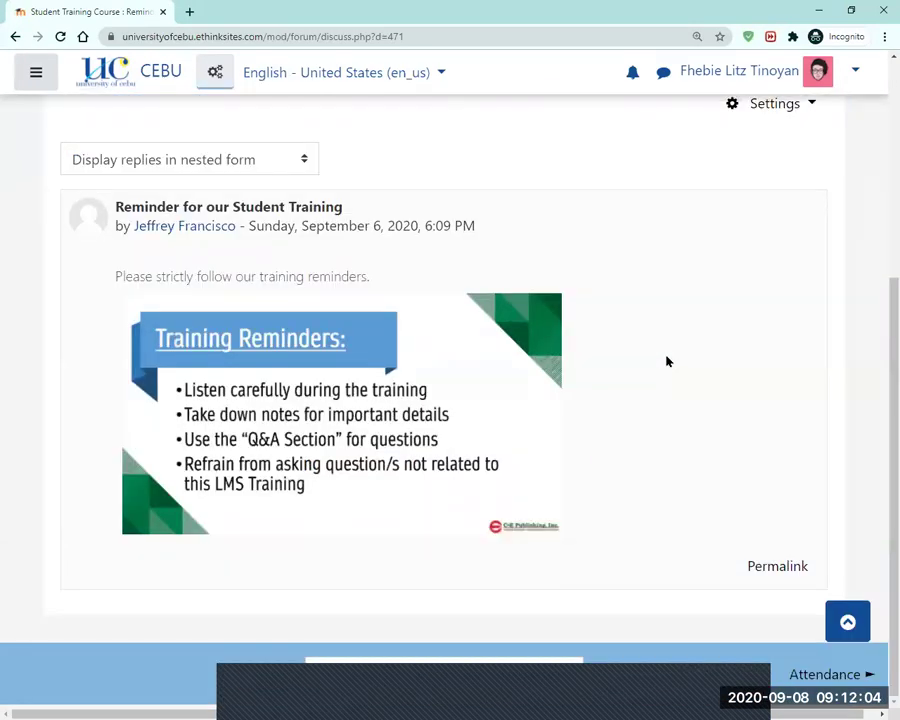
pyautogui.scroll(4, 668, 361)
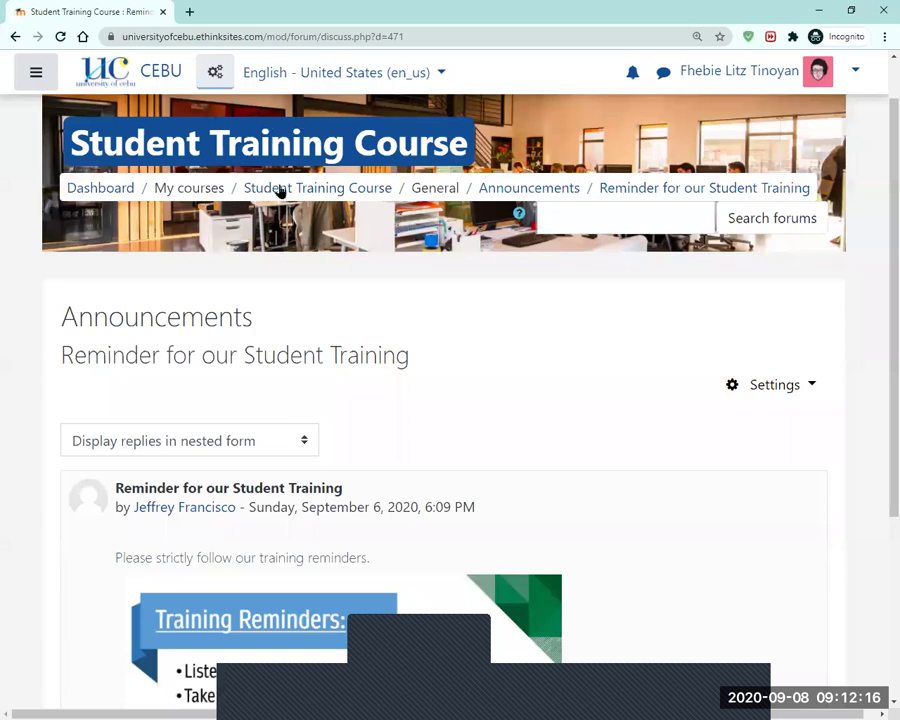
# Step: Return to the Student Training Course page, highlight the attendance instruction, and open Attendance
pyautogui.click(311, 196)
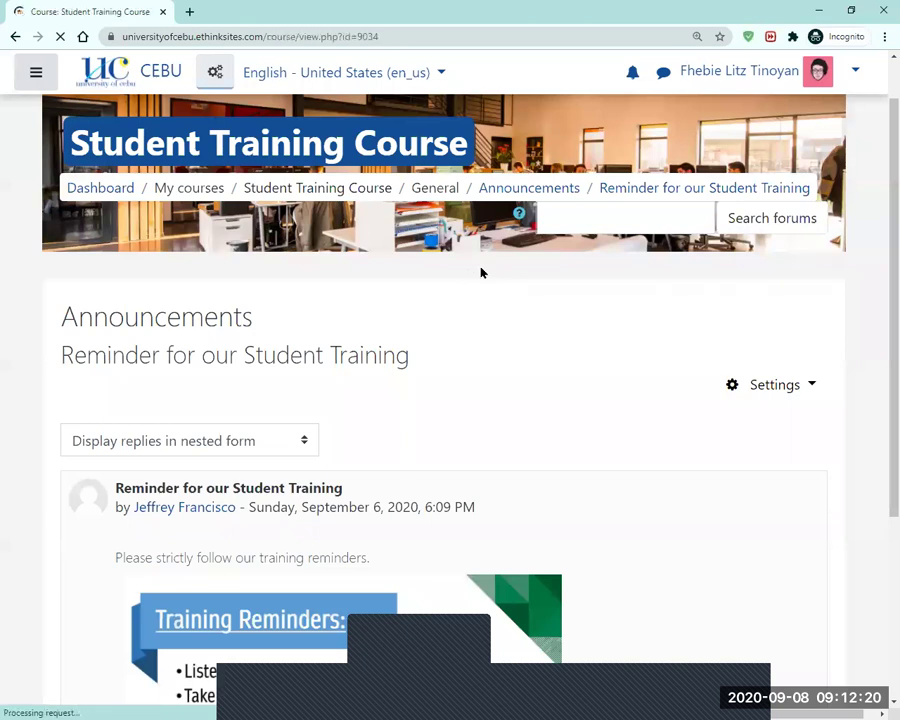
pyautogui.scroll(-10, 542, 409)
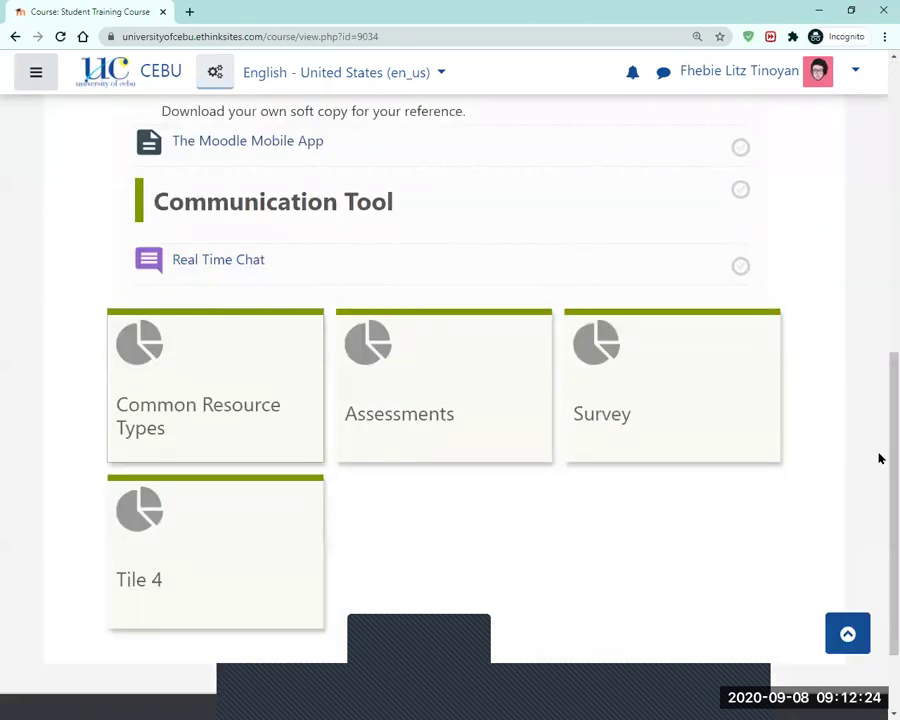
pyautogui.scroll(6, 207, 347)
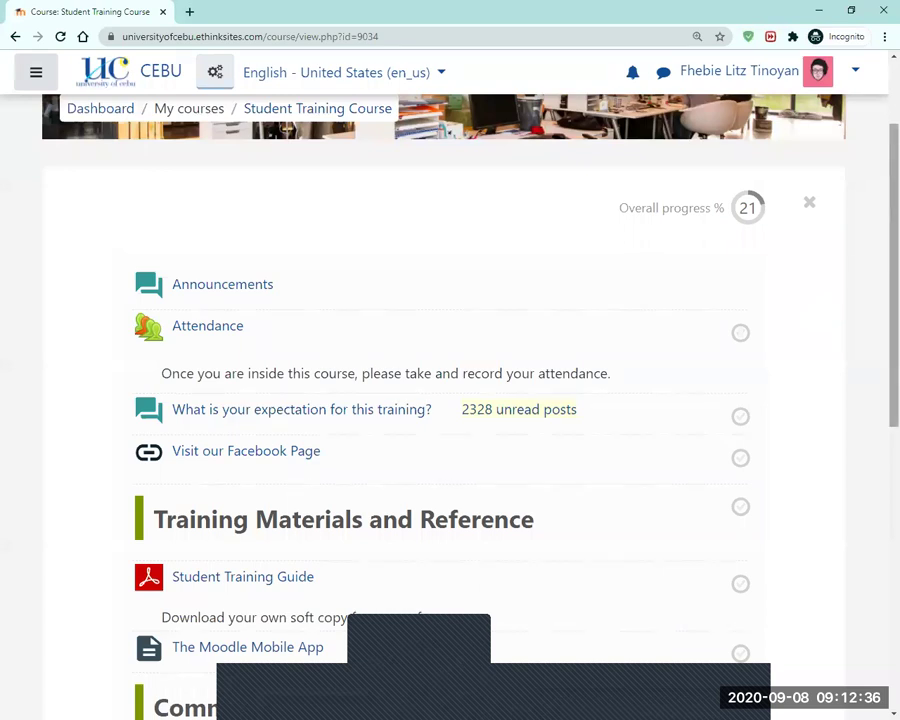
pyautogui.scroll(2, 450, 400)
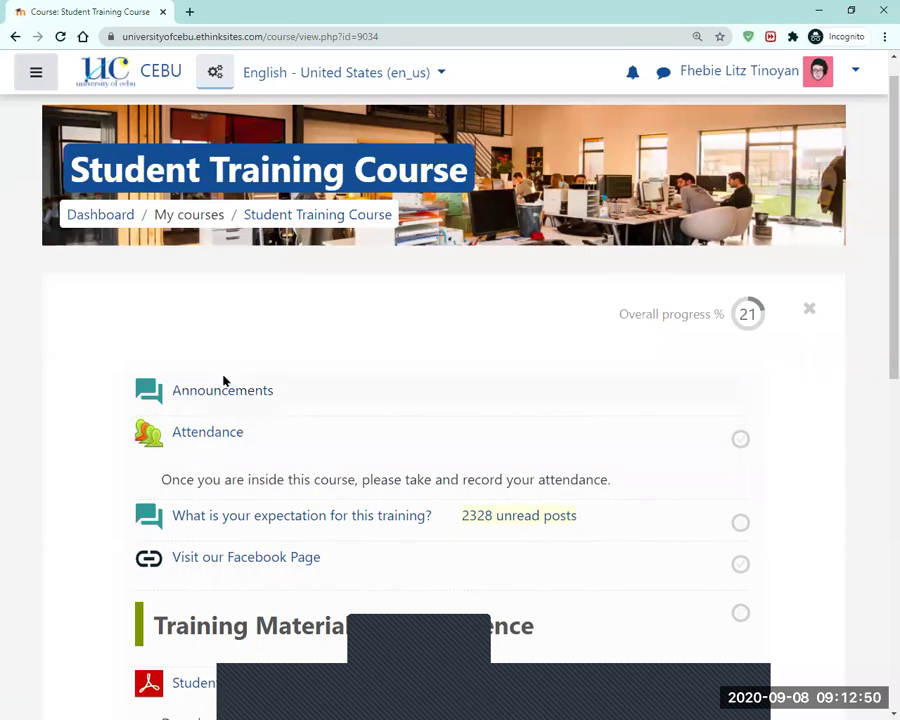
pyautogui.moveTo(161, 482); pyautogui.dragTo(636, 477)
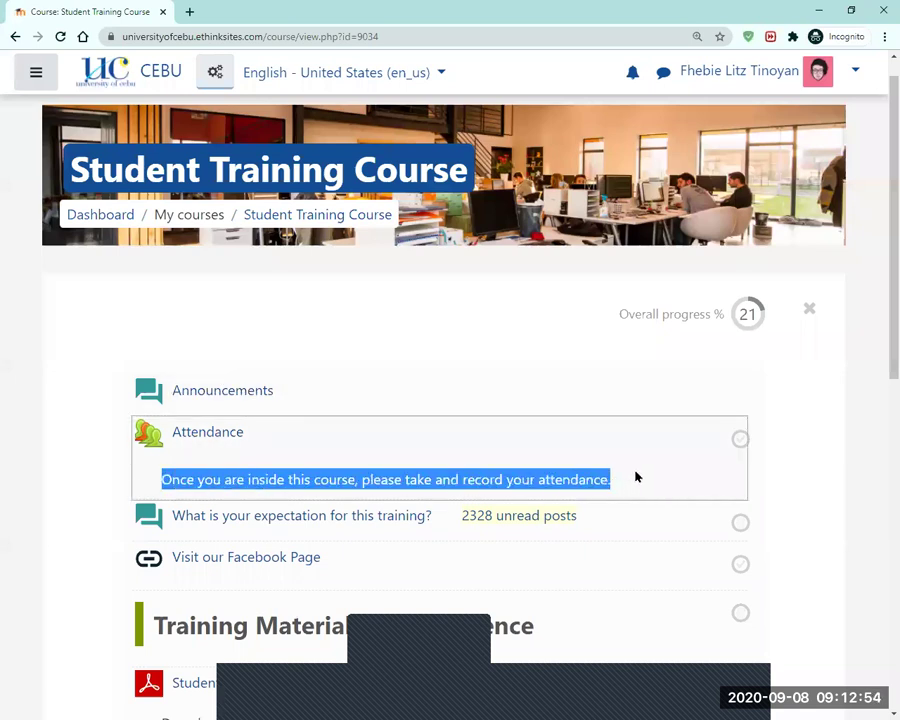
pyautogui.click(331, 478)
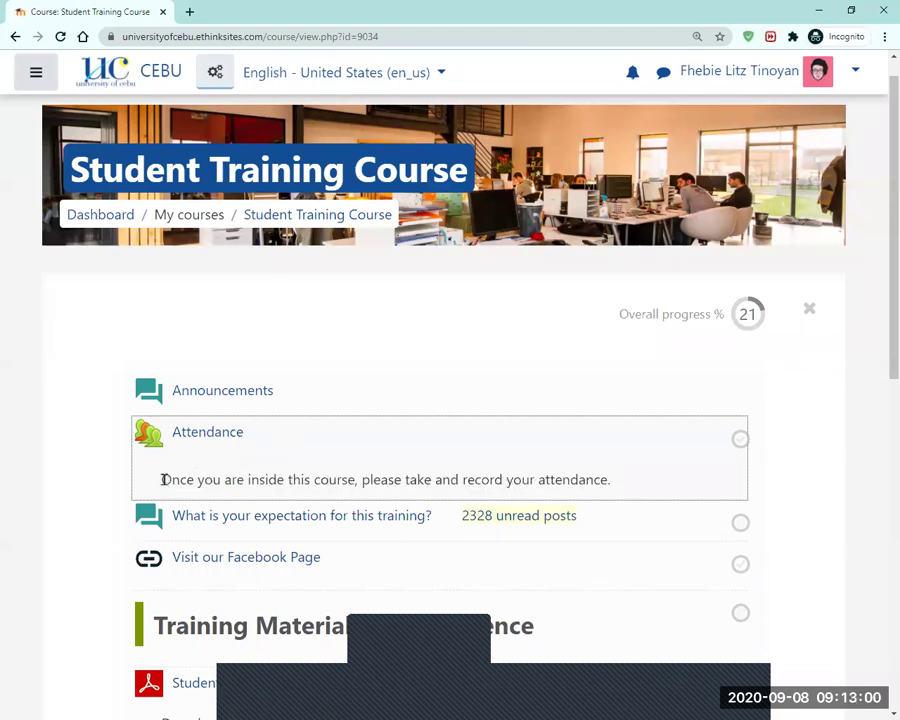
pyautogui.moveTo(163, 479); pyautogui.dragTo(633, 484)
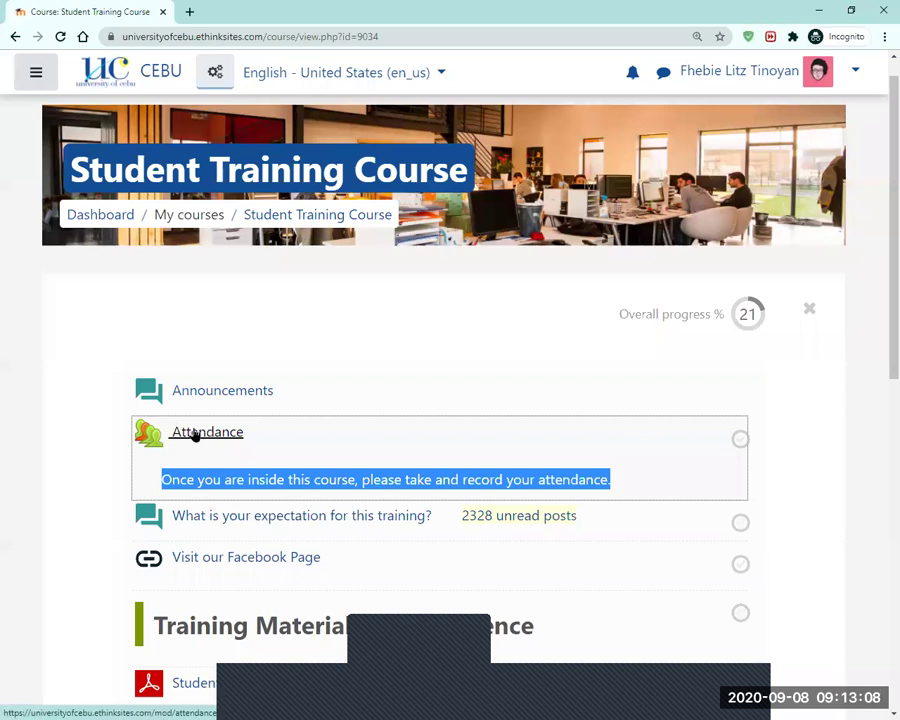
pyautogui.click(196, 434)
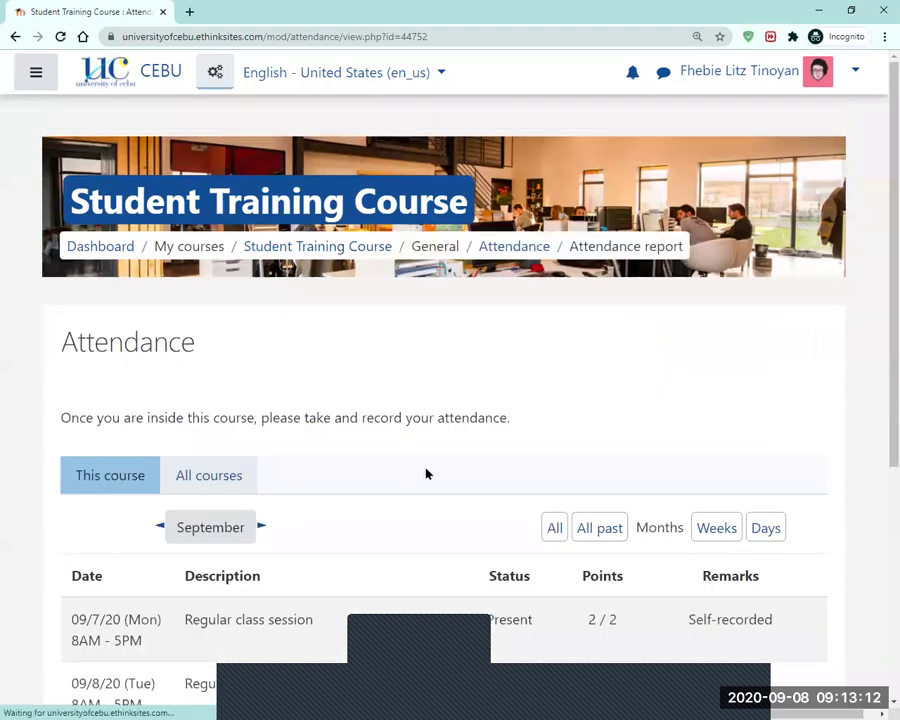
pyautogui.scroll(-1, 545, 459)
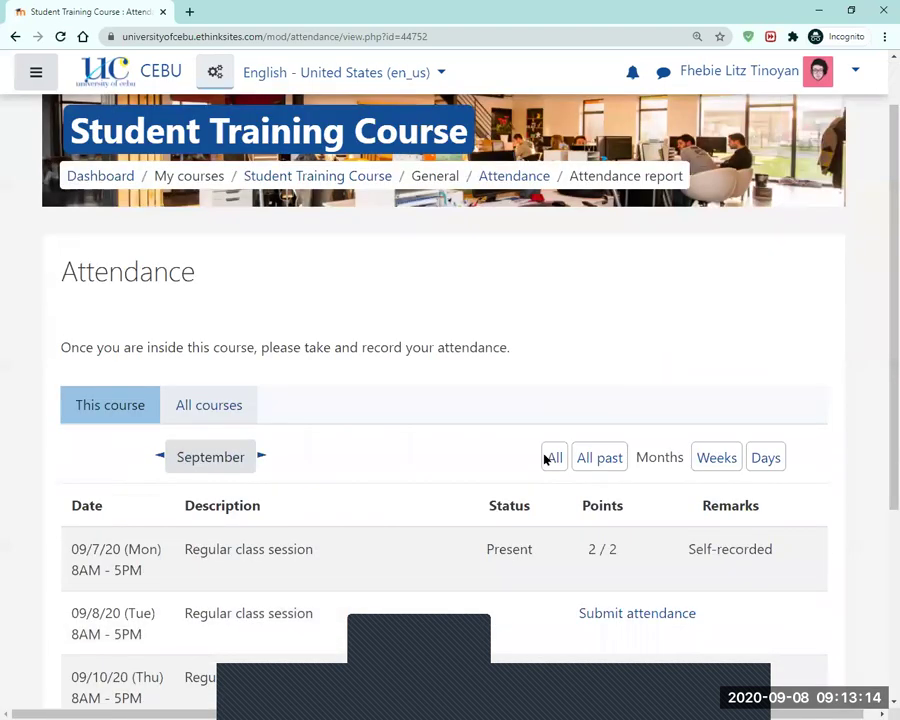
pyautogui.scroll(-1, 545, 459)
pyautogui.scroll(-1, 545, 459)
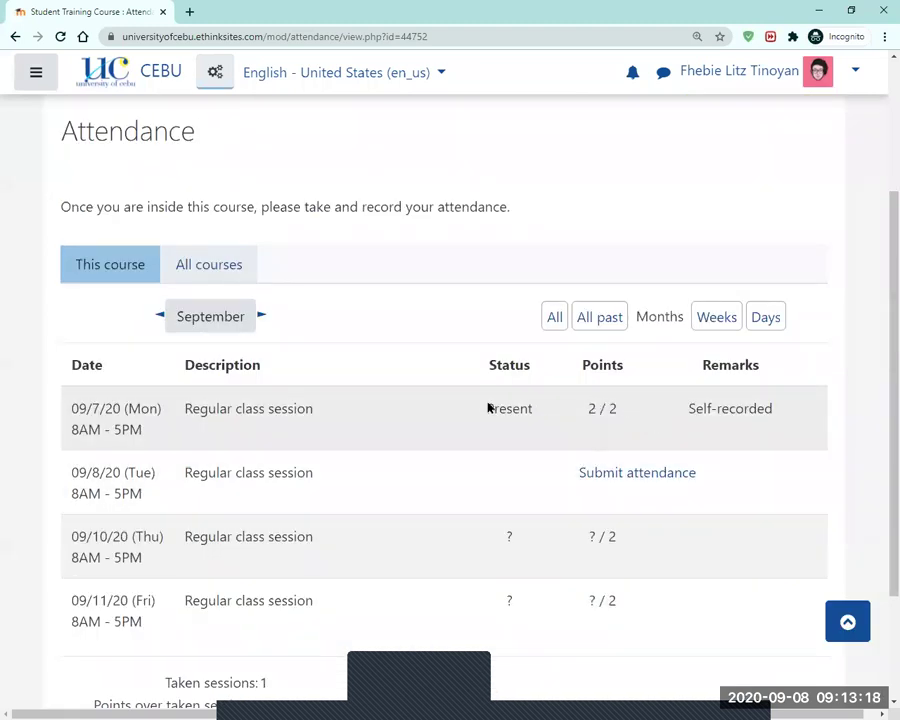
pyautogui.moveTo(589, 408); pyautogui.dragTo(629, 417)
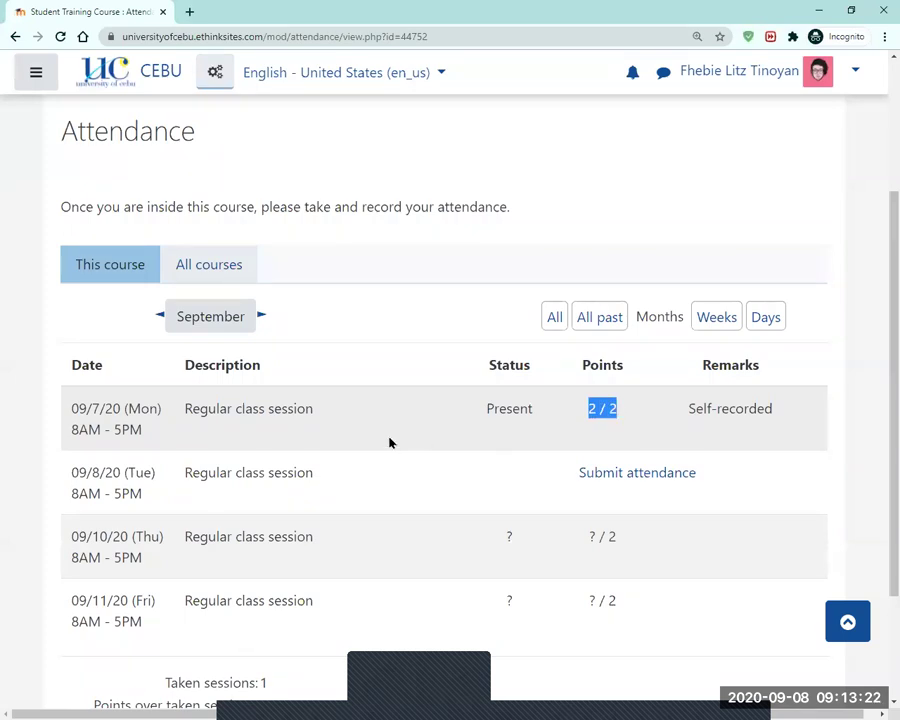
pyautogui.moveTo(878, 301); pyautogui.dragTo(880, 362)
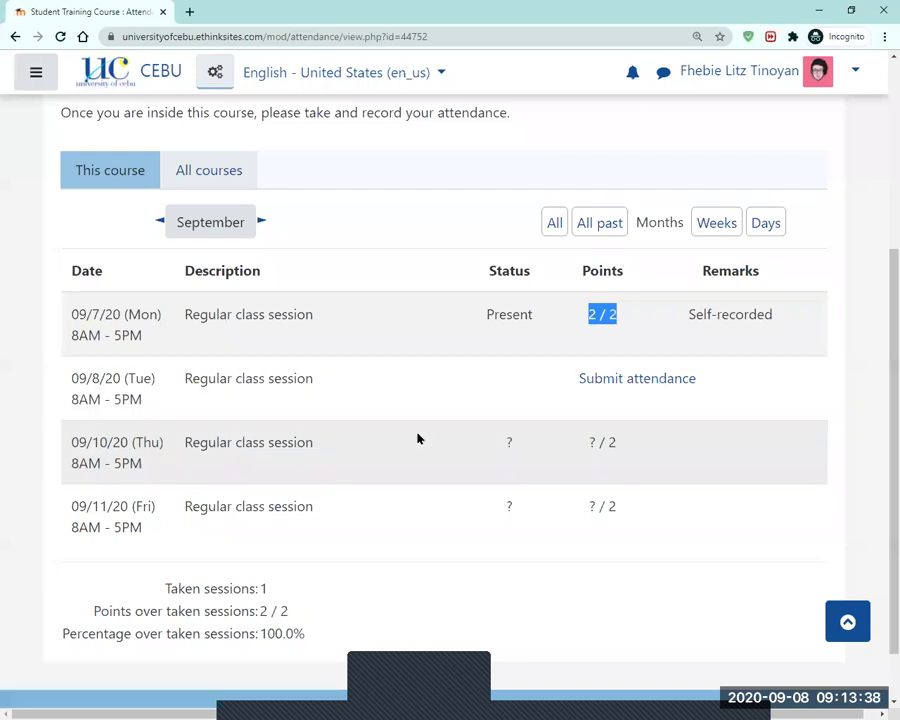
pyautogui.moveTo(161, 586); pyautogui.dragTo(336, 624)
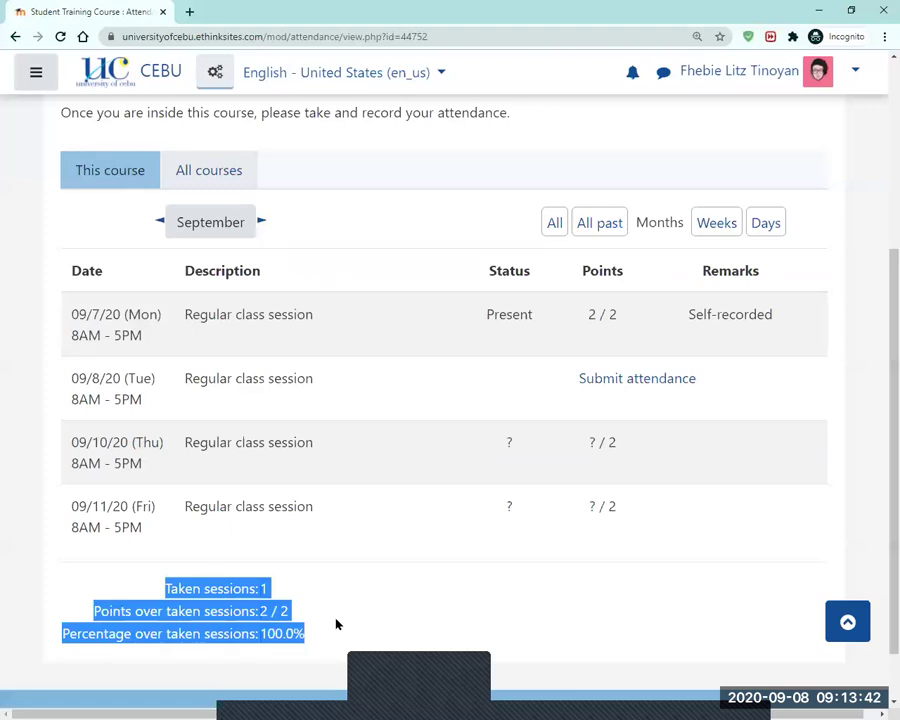
pyautogui.click(256, 624)
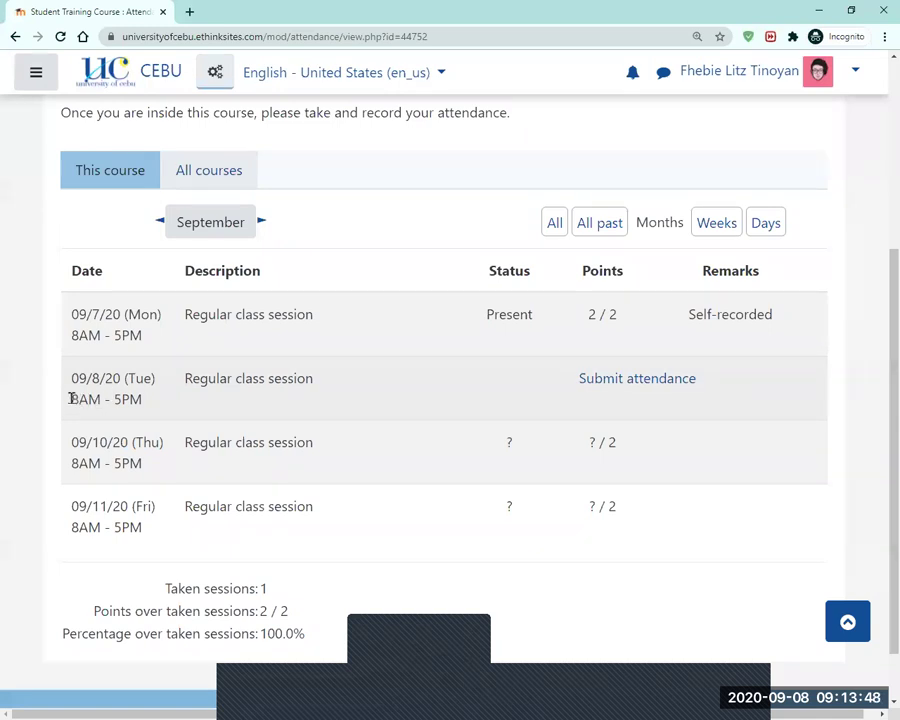
pyautogui.moveTo(70, 398); pyautogui.dragTo(142, 398)
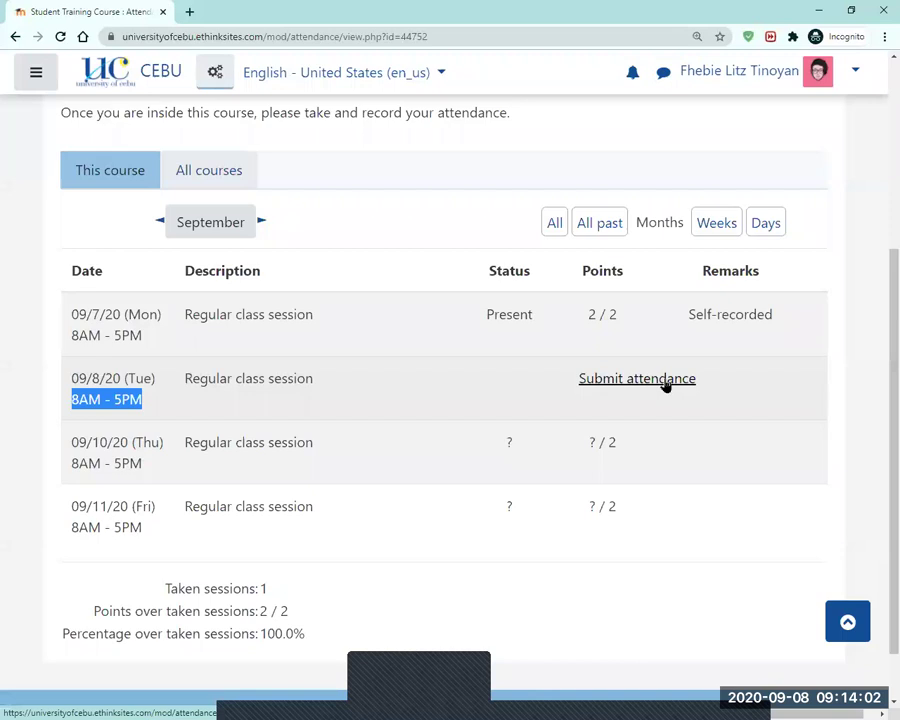
# Step: Start submitting attendance for the 09/8/20 session and select Present
pyautogui.click(665, 383)
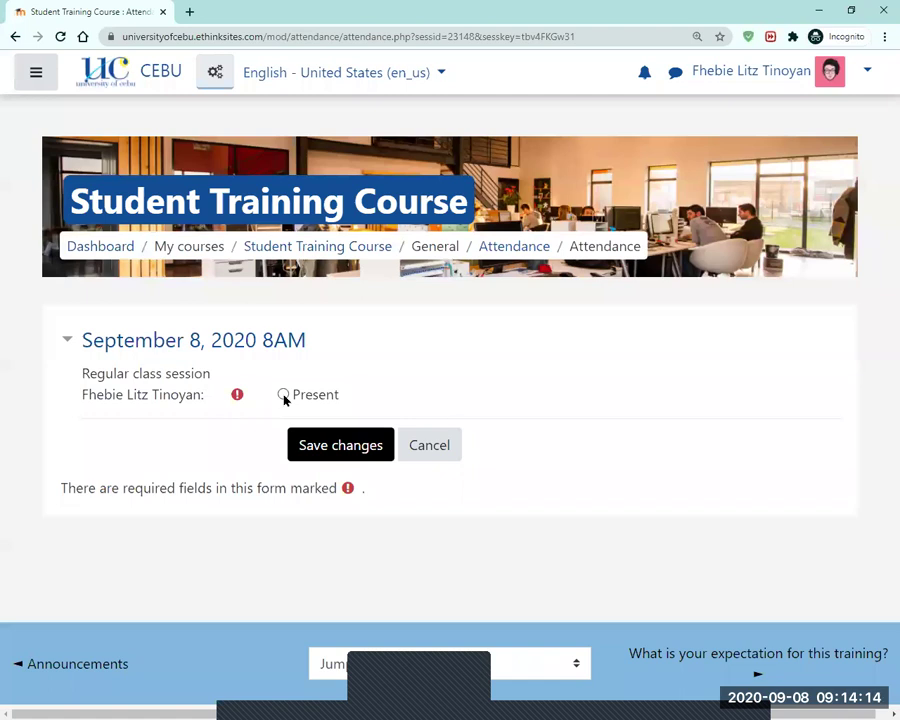
pyautogui.click(284, 395)
pyautogui.moveTo(240, 398)
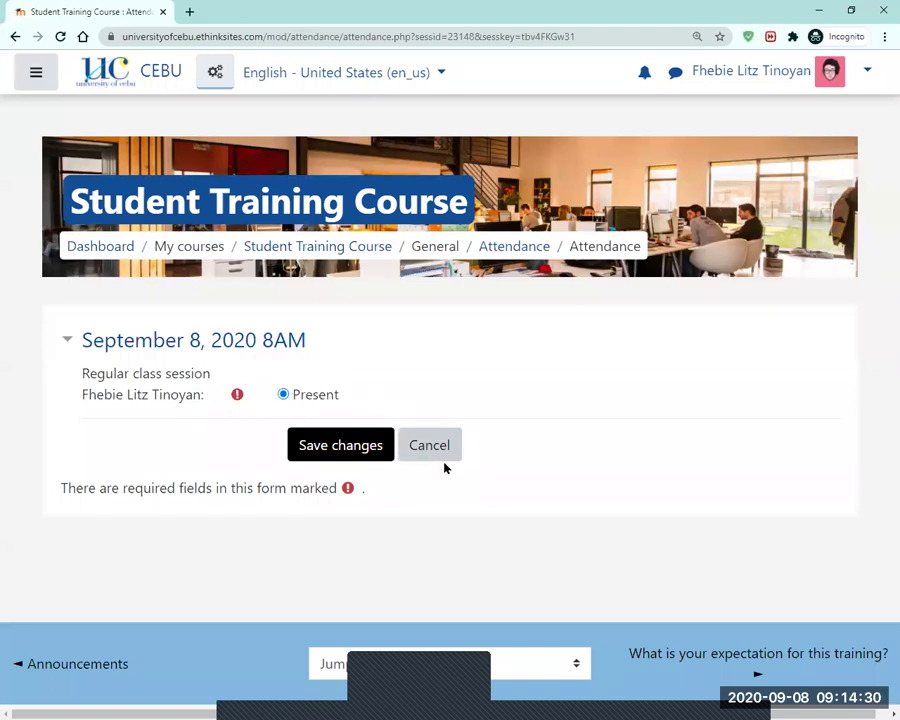
# Step: Save the Present status and check the report's updated totals, including the 100.0% figure
pyautogui.click(360, 445)
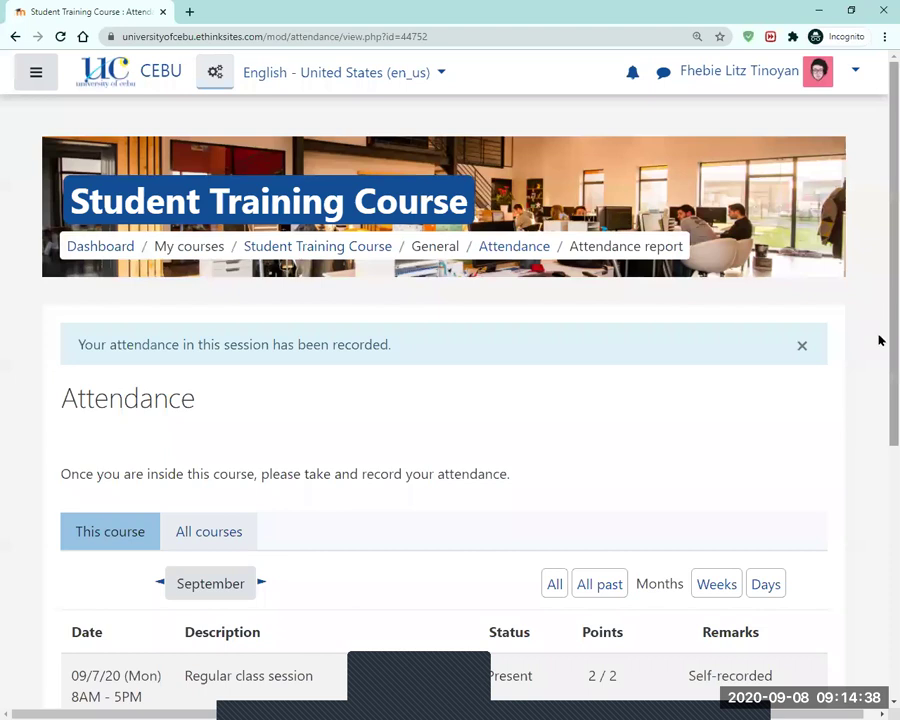
pyautogui.scroll(-3, 880, 341)
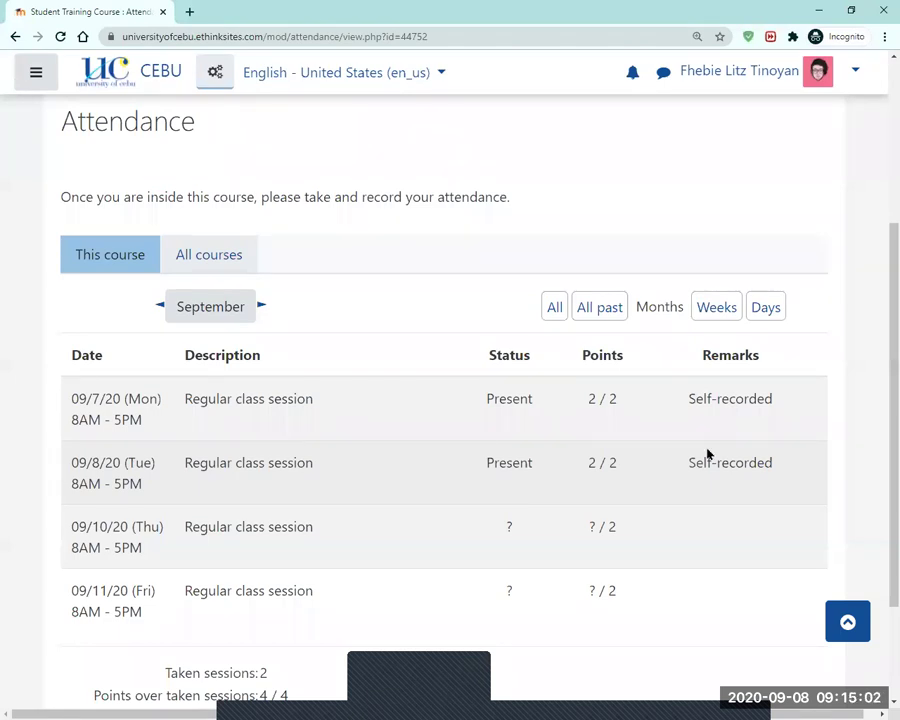
pyautogui.moveTo(879, 370); pyautogui.dragTo(880, 422)
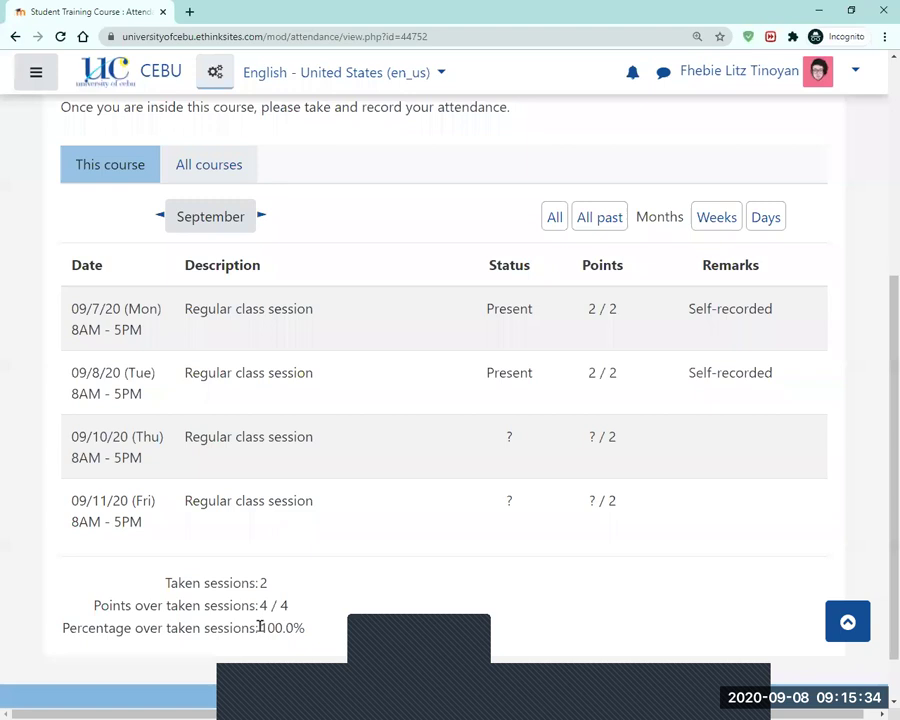
pyautogui.moveTo(258, 630); pyautogui.dragTo(306, 626)
pyautogui.click(337, 603)
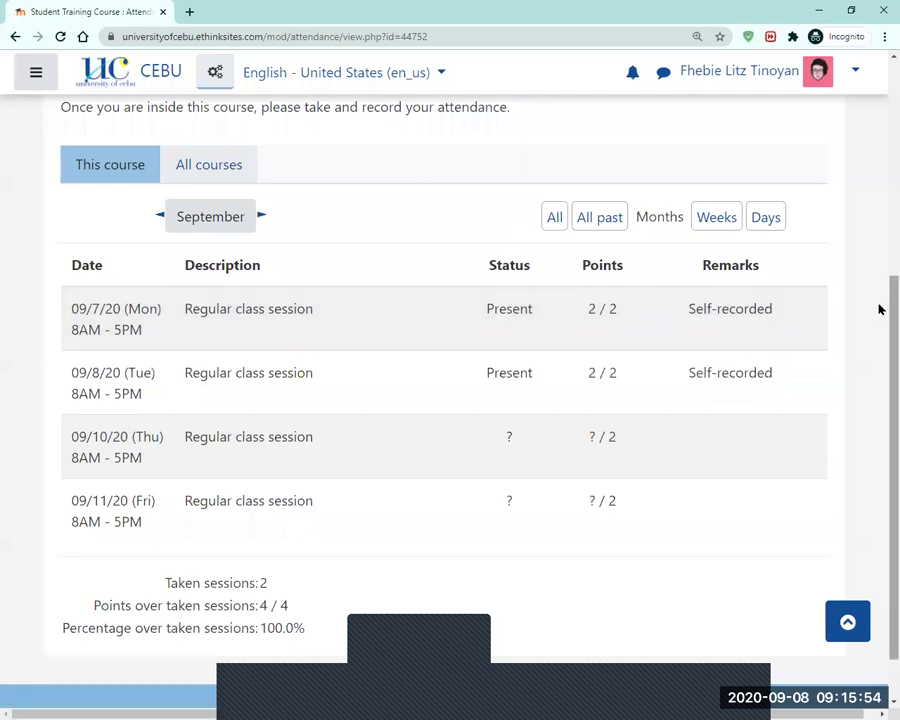
pyautogui.scroll(-1, 880, 436)
pyautogui.scroll(5, 880, 128)
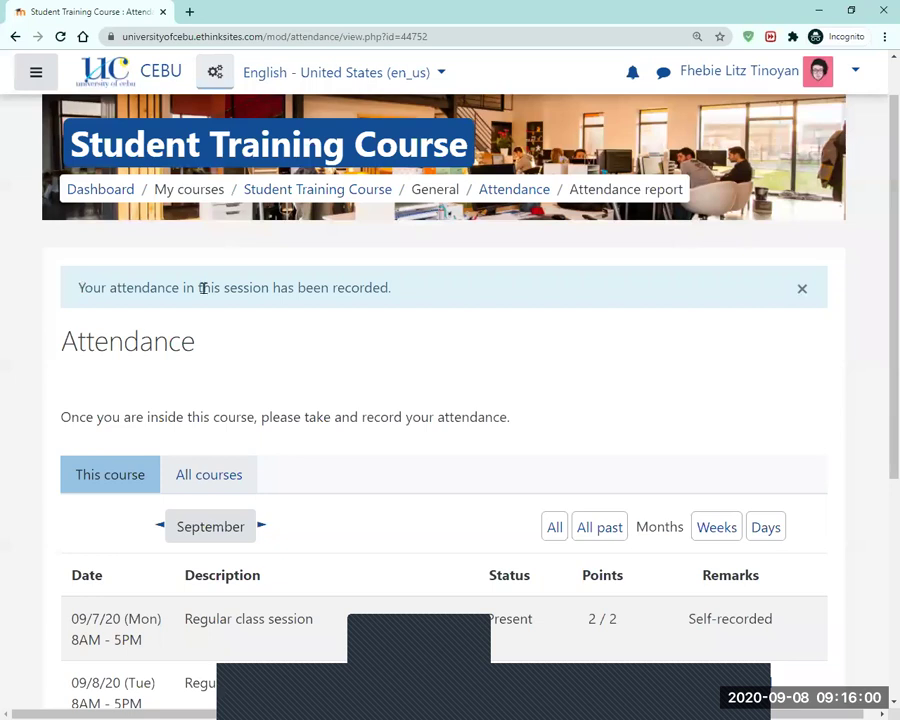
pyautogui.tripleClick(433, 300)
pyautogui.click(452, 354)
pyautogui.scroll(-3, 532, 445)
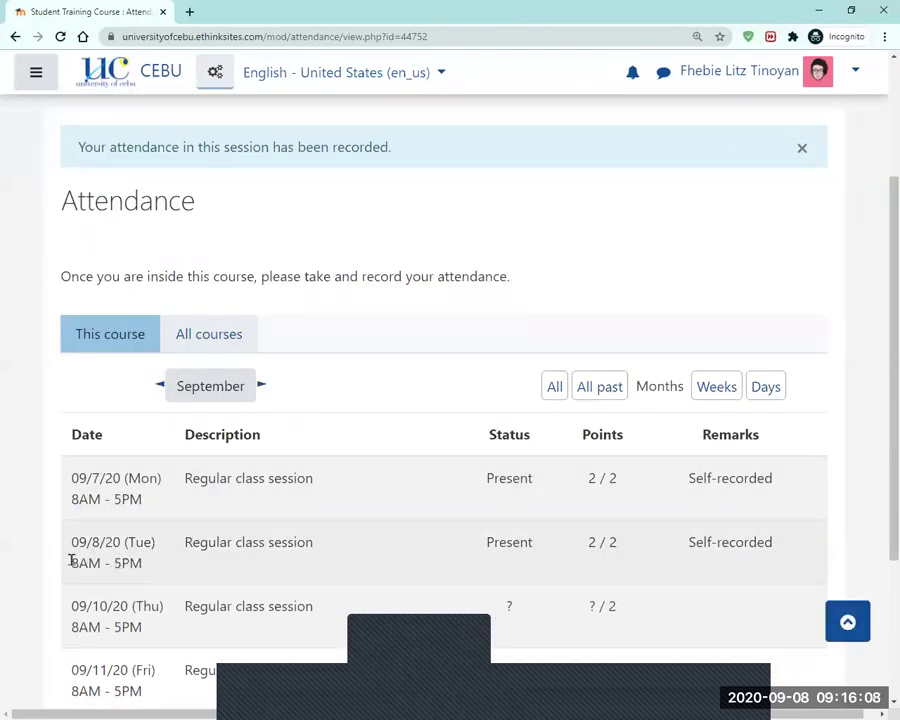
pyautogui.moveTo(71, 561); pyautogui.dragTo(142, 571)
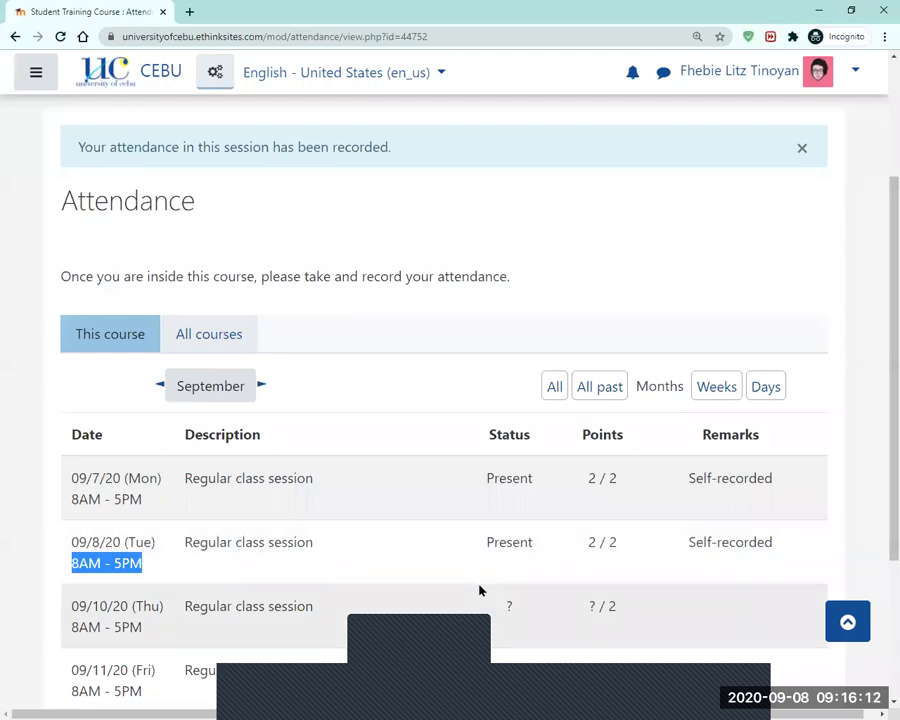
pyautogui.scroll(2, 481, 588)
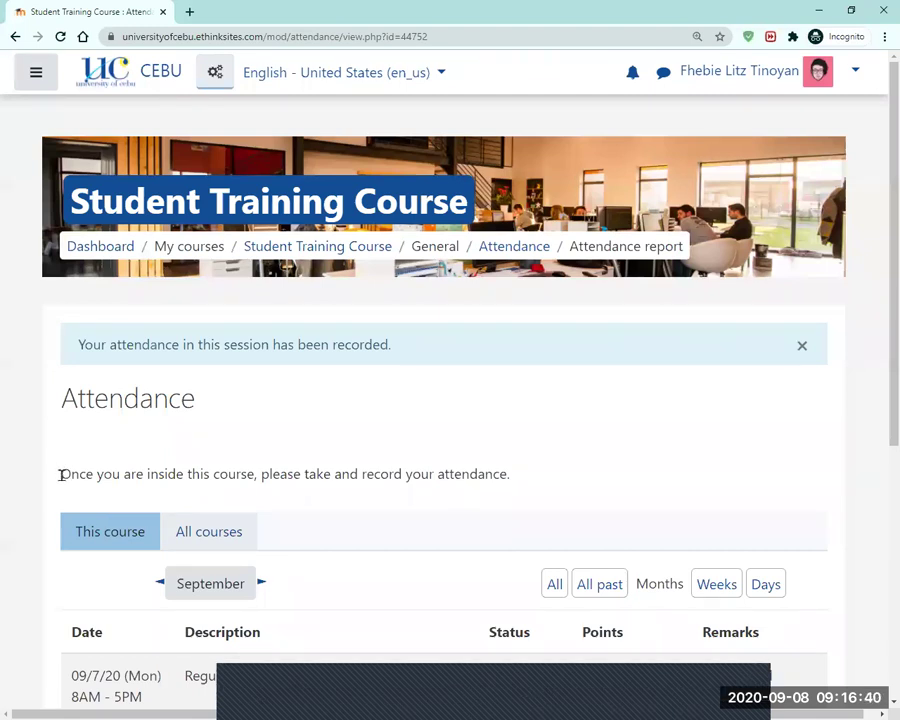
pyautogui.moveTo(59, 475); pyautogui.dragTo(559, 475)
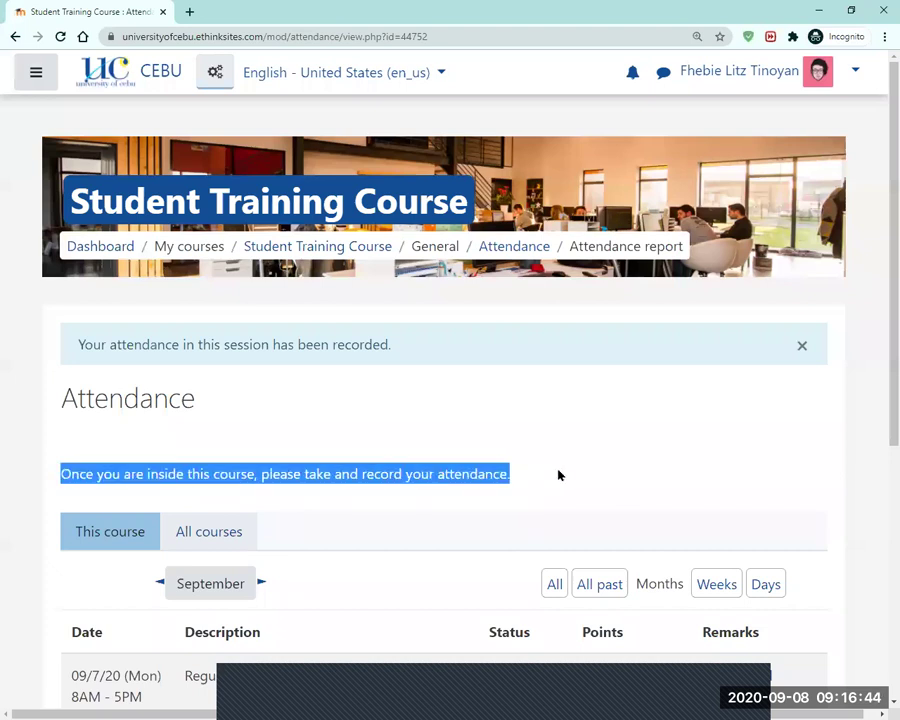
pyautogui.click(559, 475)
pyautogui.scroll(-3, 637, 382)
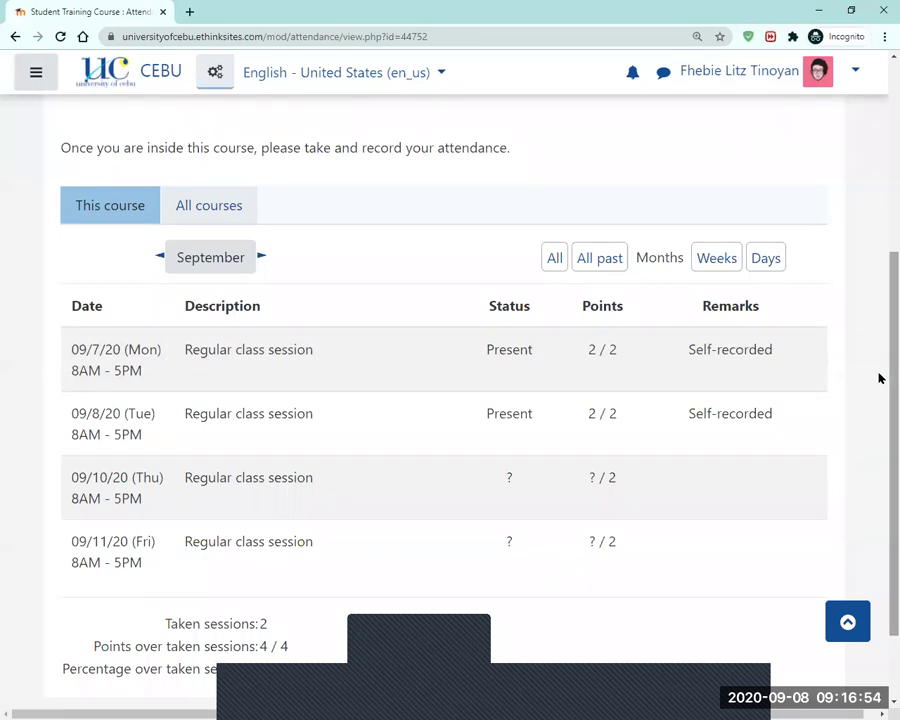
pyautogui.scroll(1, 880, 378)
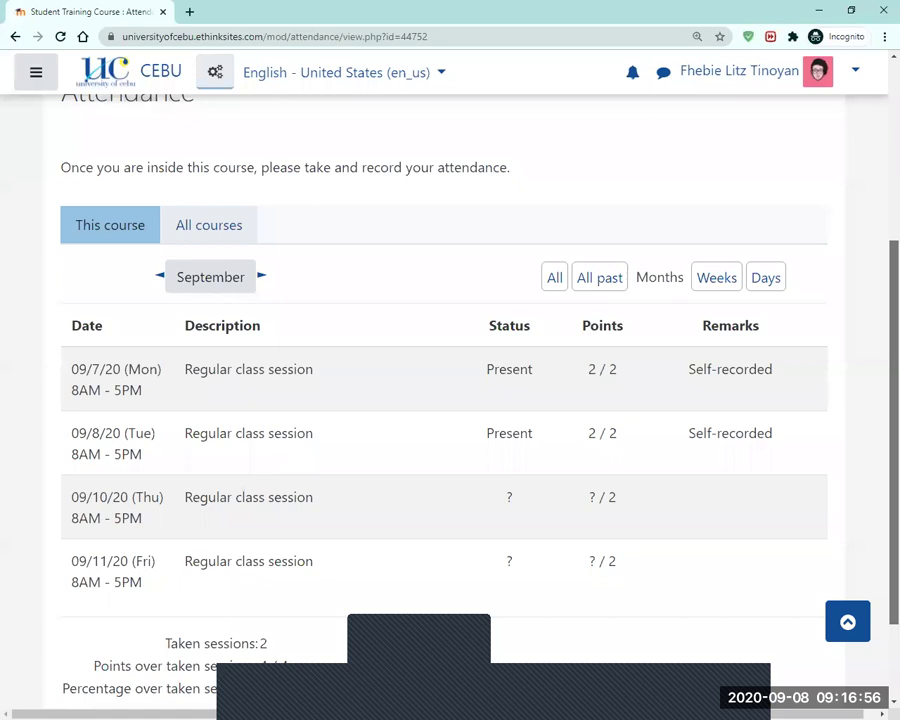
pyautogui.scroll(-2, 450, 400)
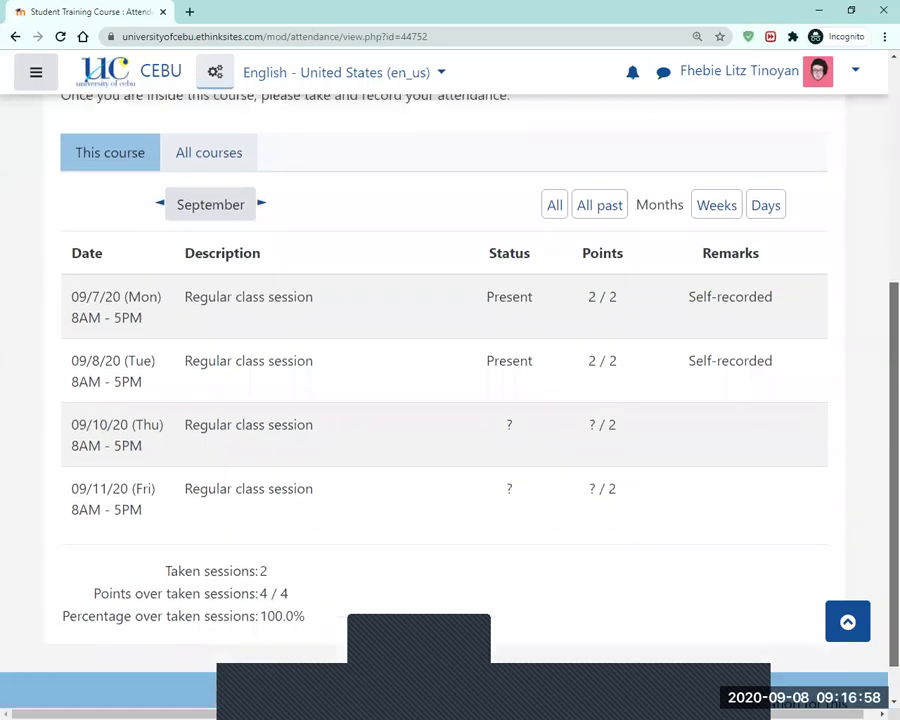
pyautogui.scroll(3, 878, 402)
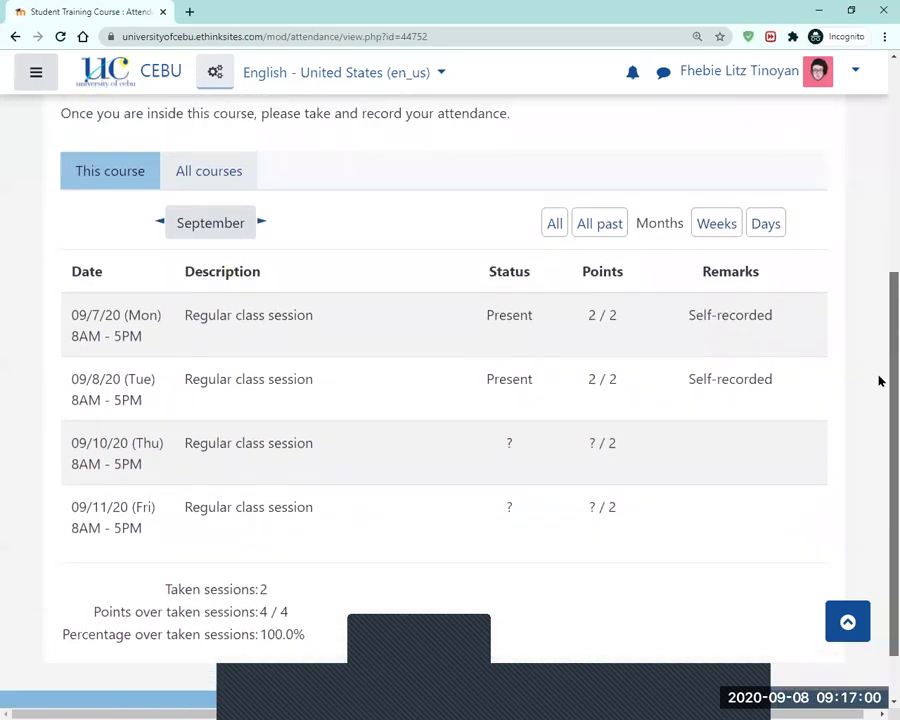
pyautogui.scroll(3, 880, 345)
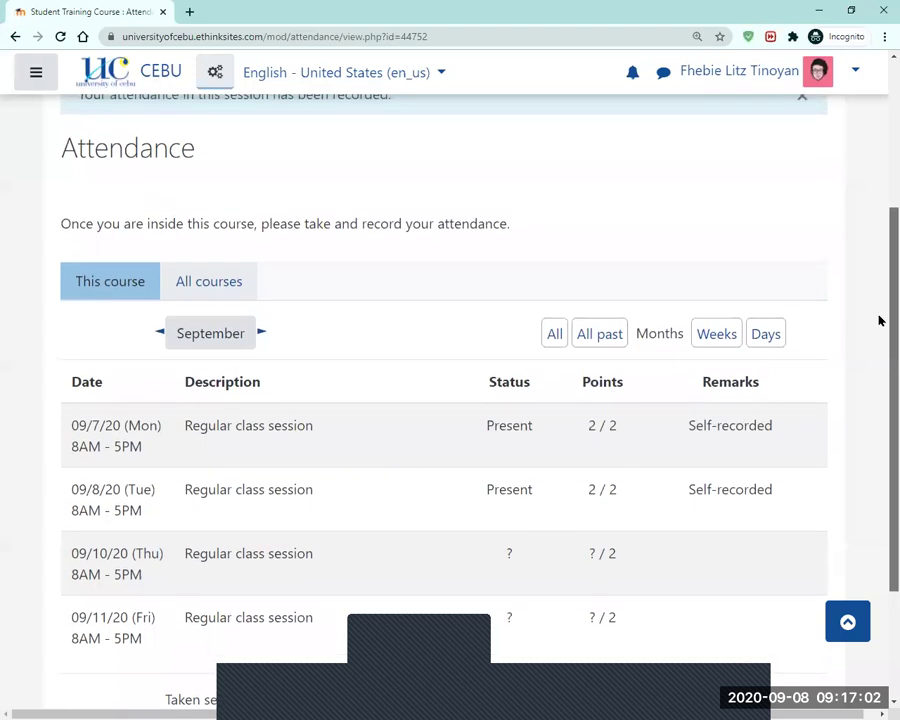
pyautogui.scroll(1, 860, 220)
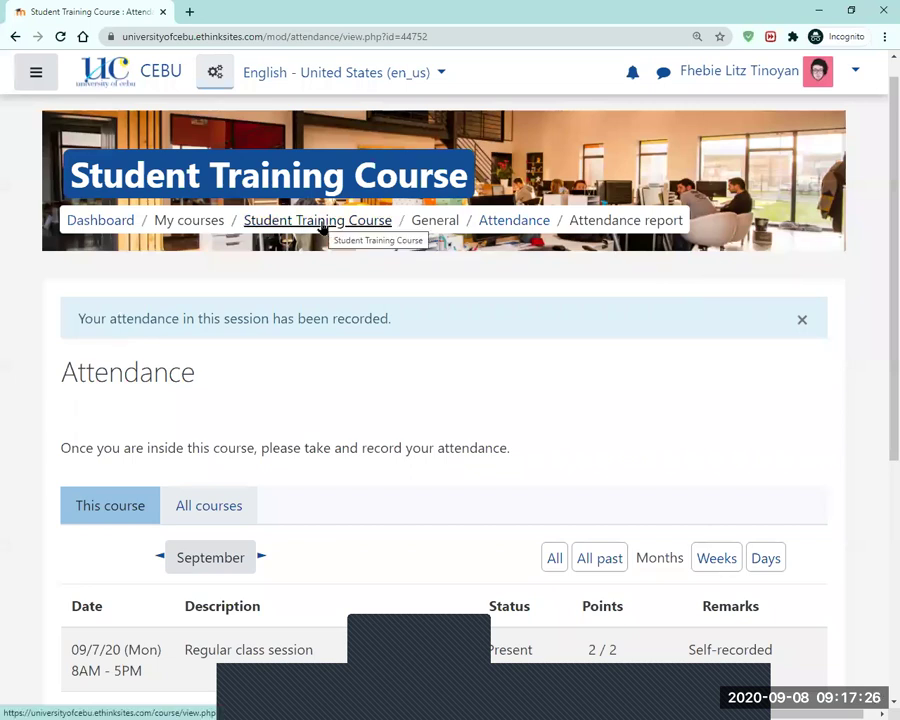
# Step: Use the Student Training Course breadcrumb and scroll up to the expectation forum link
pyautogui.click(322, 224)
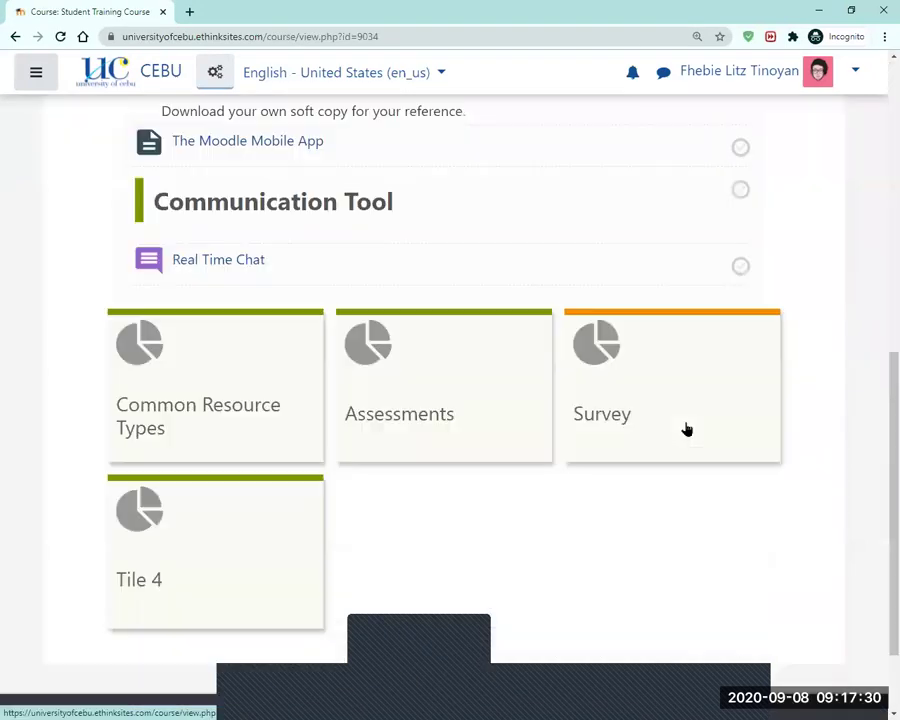
pyautogui.scroll(4, 846, 510)
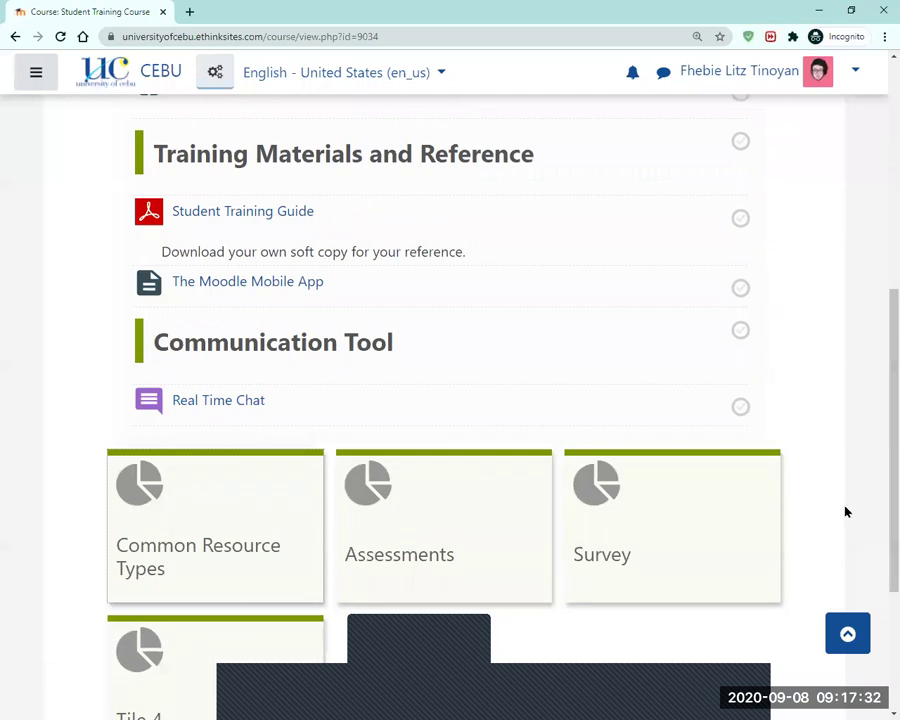
pyautogui.scroll(1, 845, 512)
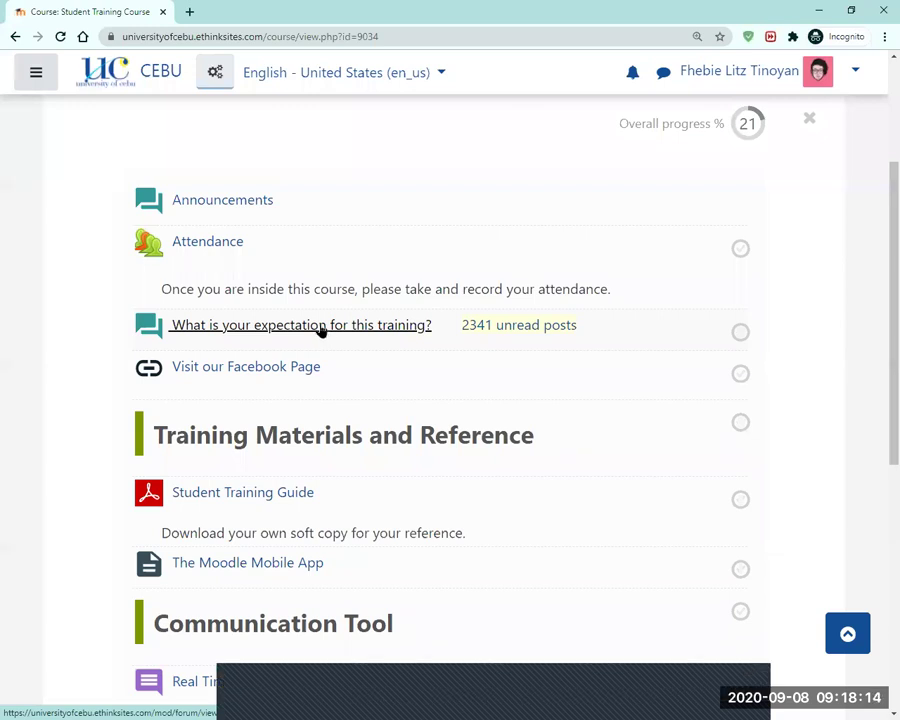
# Step: Open the 'What is your expectation for this training?' forum, read its instructions, and scroll to the discussions
pyautogui.click(321, 330)
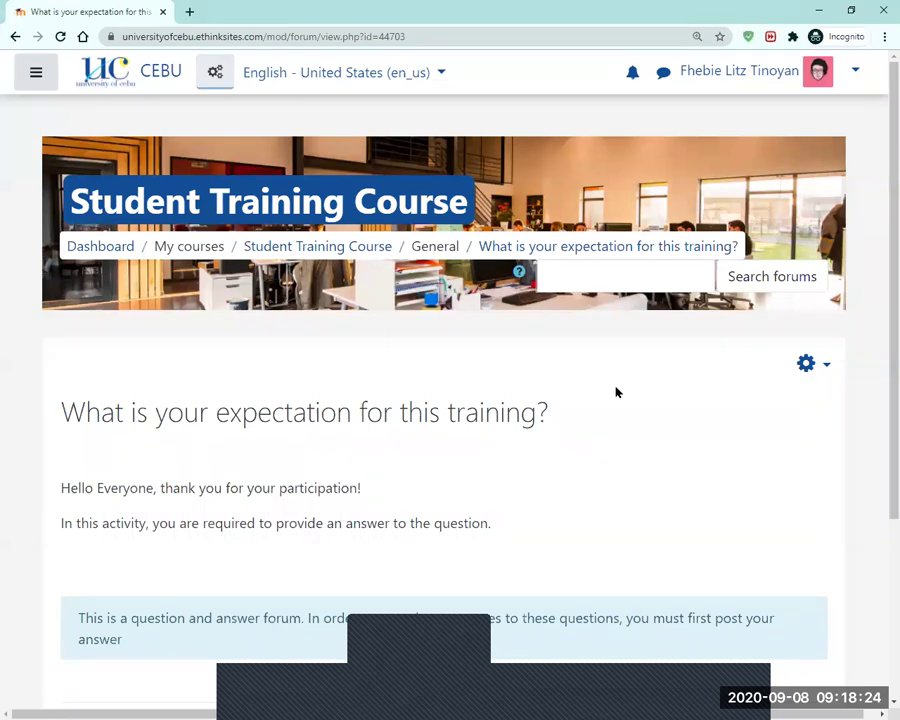
pyautogui.scroll(-2, 616, 392)
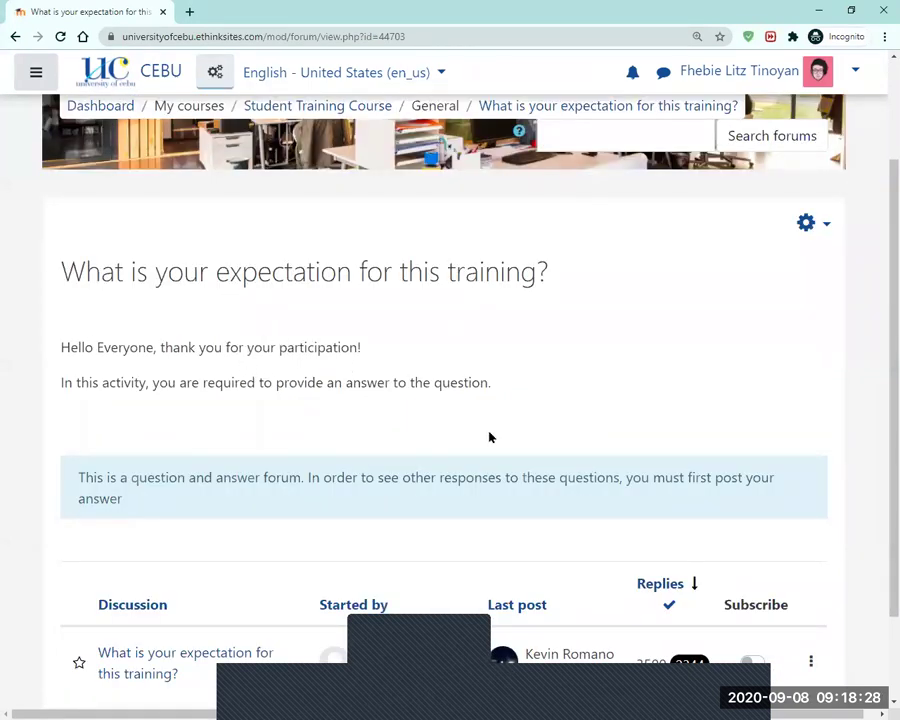
pyautogui.moveTo(62, 345); pyautogui.dragTo(507, 382)
pyautogui.click(458, 440)
pyautogui.moveTo(337, 267); pyautogui.dragTo(546, 268)
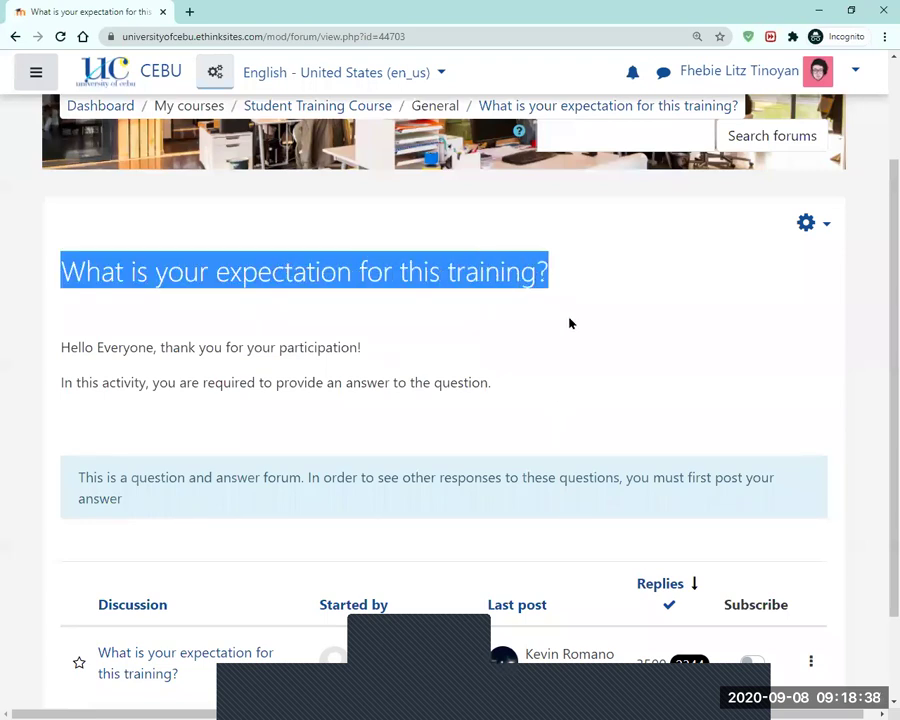
pyautogui.click(568, 376)
pyautogui.scroll(-3, 594, 376)
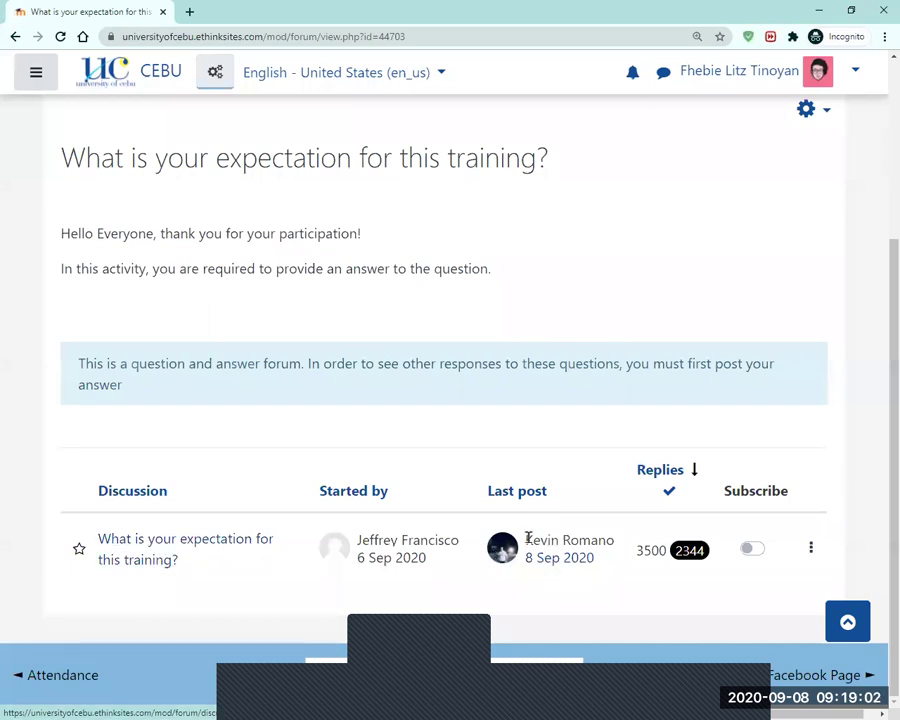
# Step: Check the last post details, then choose Mark as read from the discussion's actions menu
pyautogui.tripleClick(561, 539)
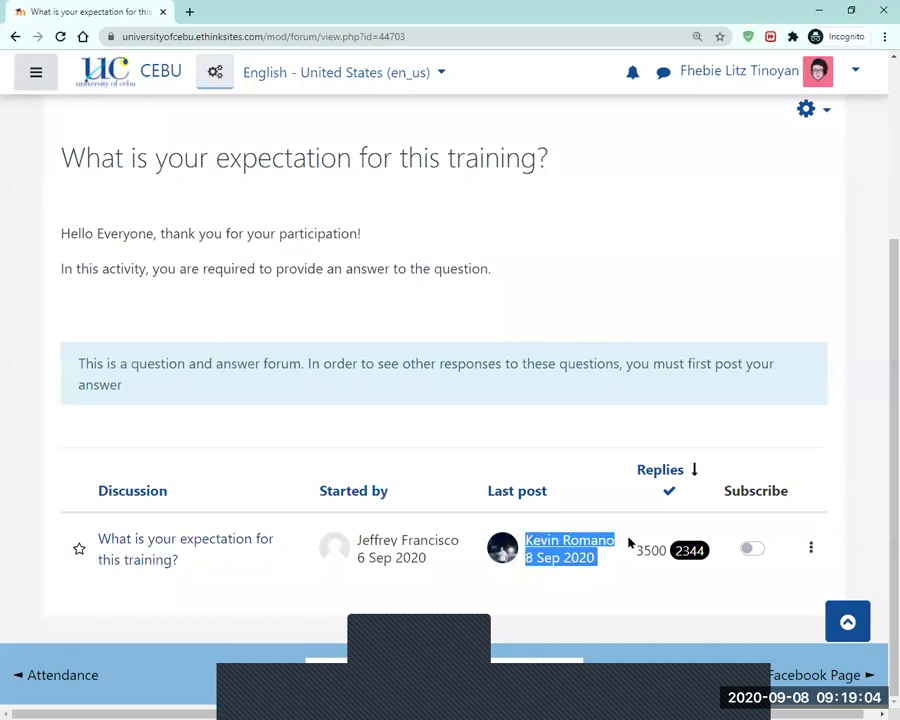
pyautogui.click(600, 480)
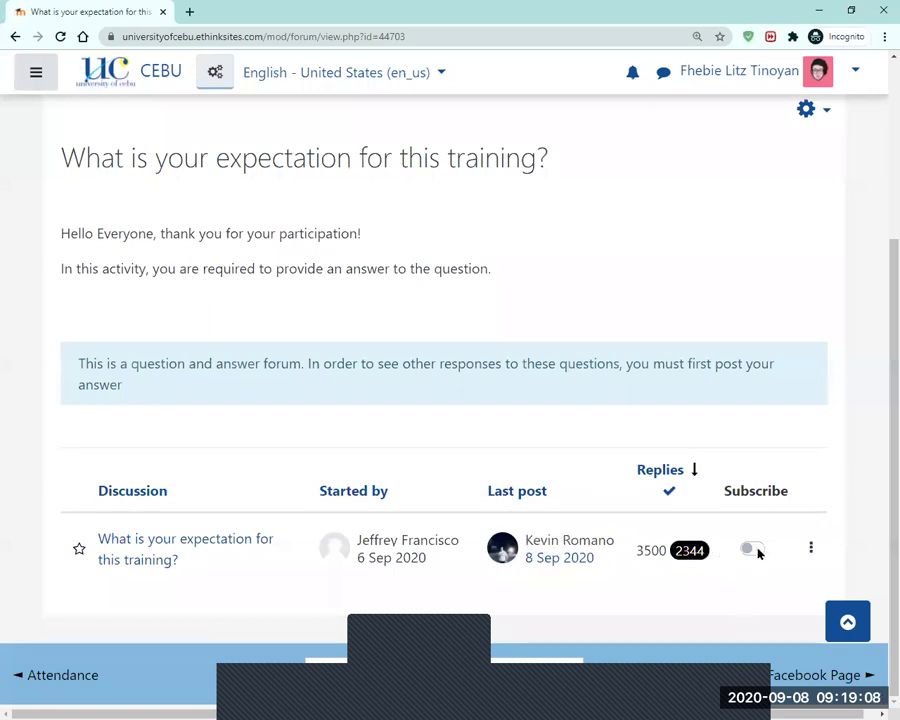
pyautogui.click(810, 549)
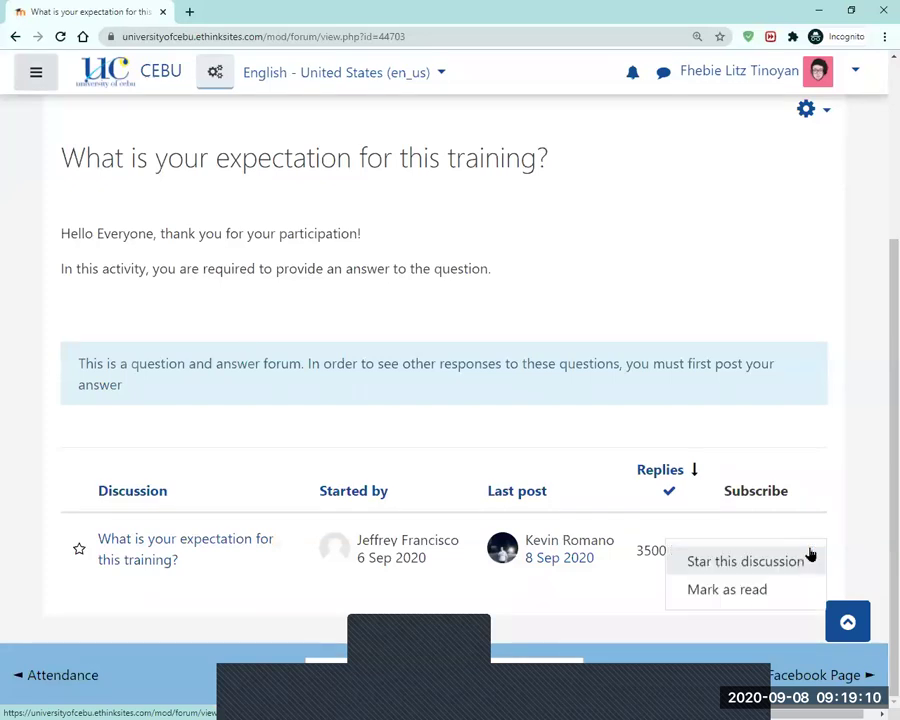
pyautogui.click(849, 429)
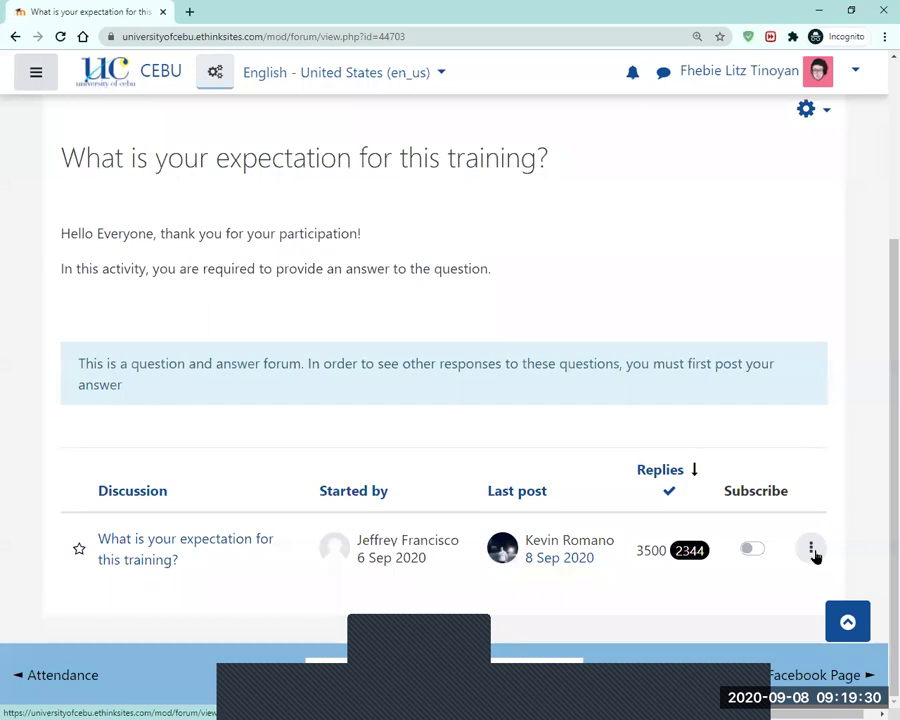
pyautogui.click(811, 550)
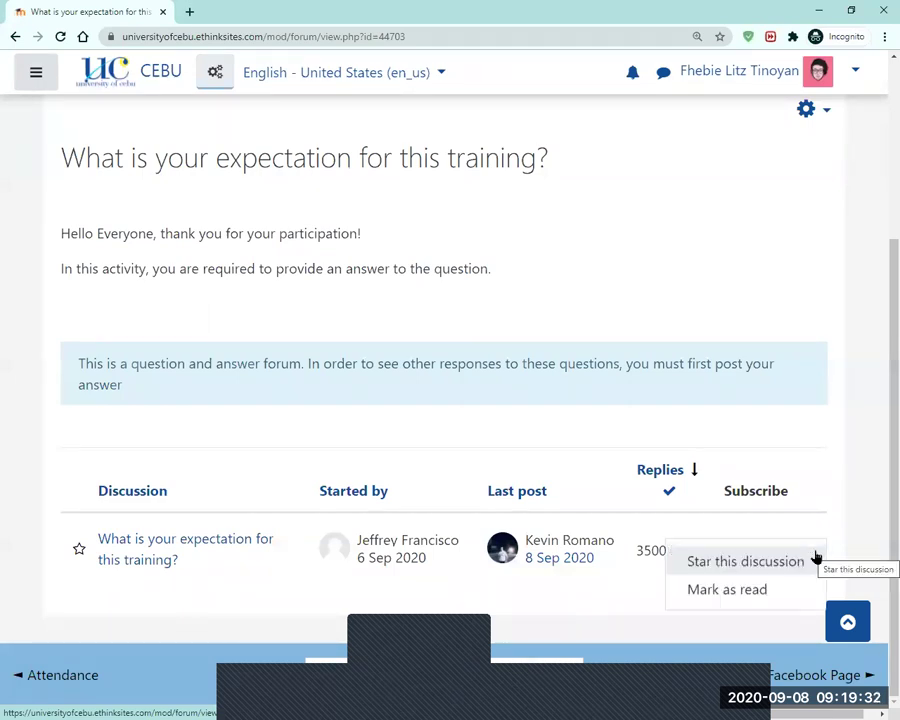
pyautogui.click(842, 470)
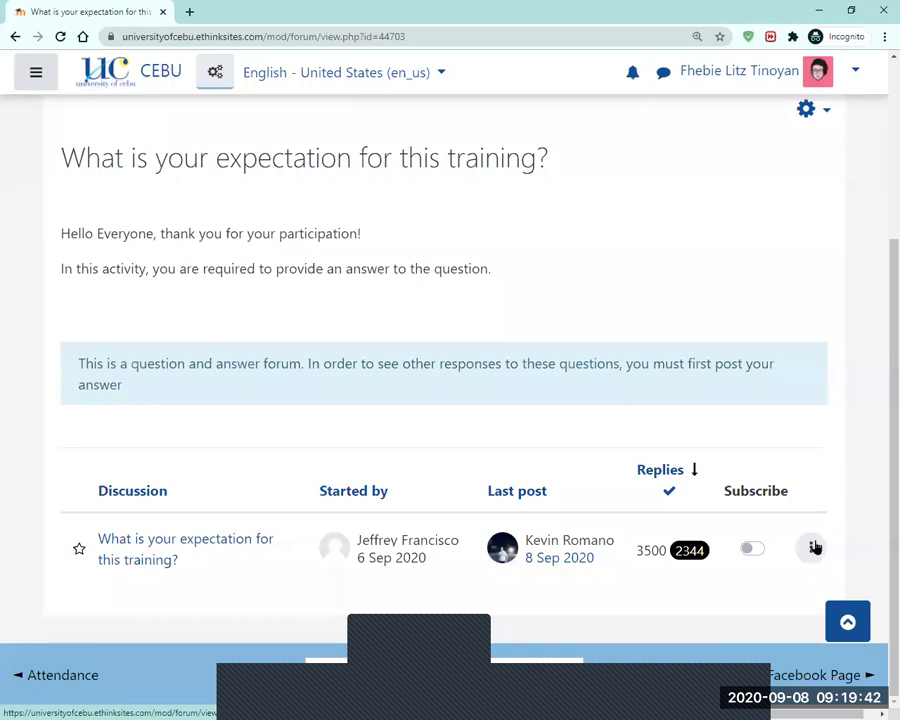
pyautogui.click(816, 552)
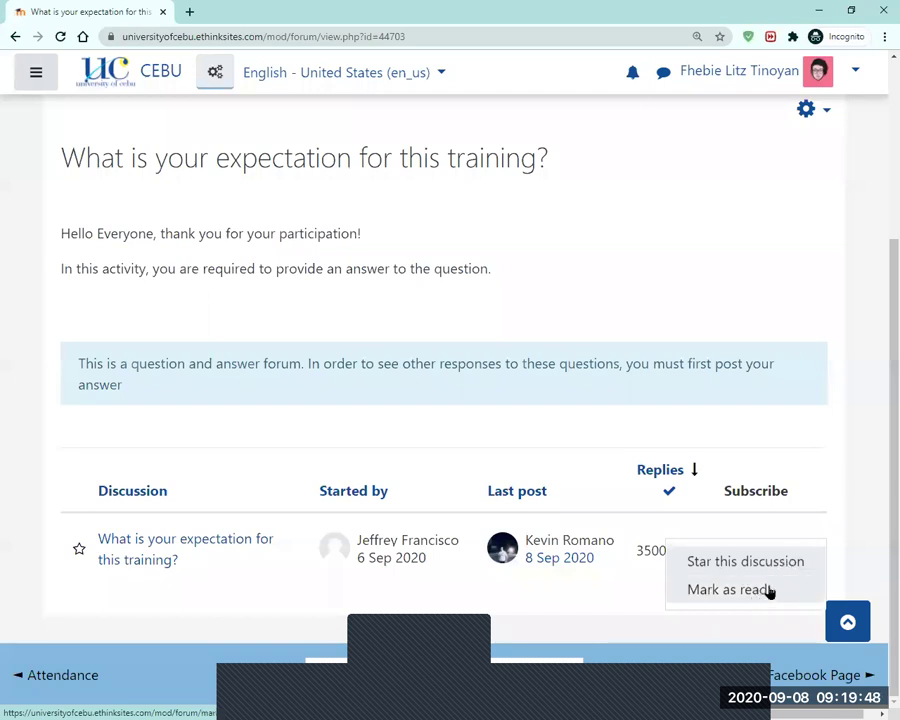
pyautogui.click(600, 338)
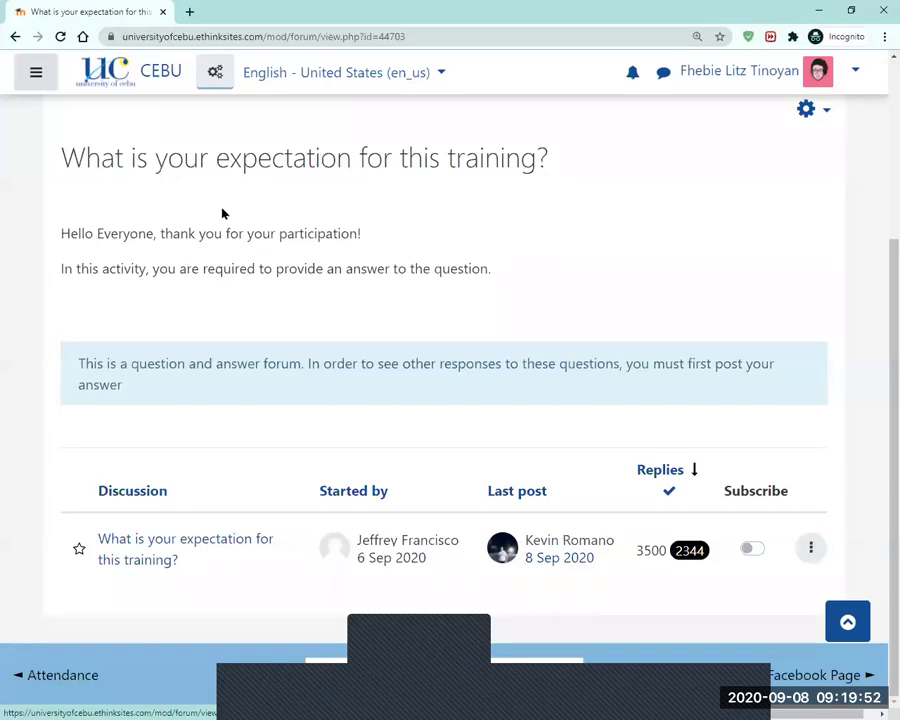
pyautogui.click(811, 549)
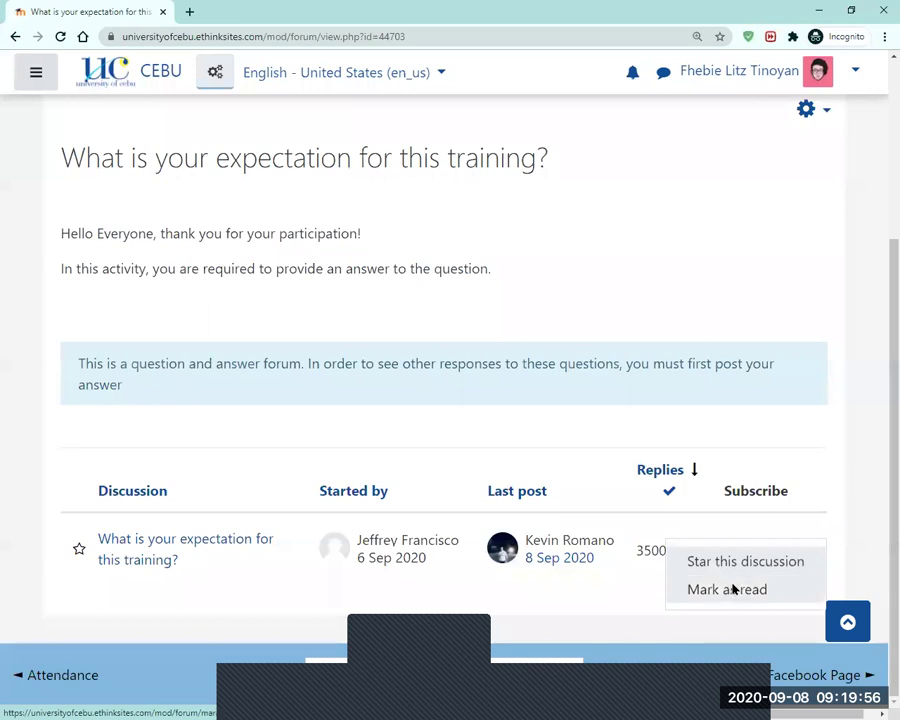
pyautogui.click(705, 589)
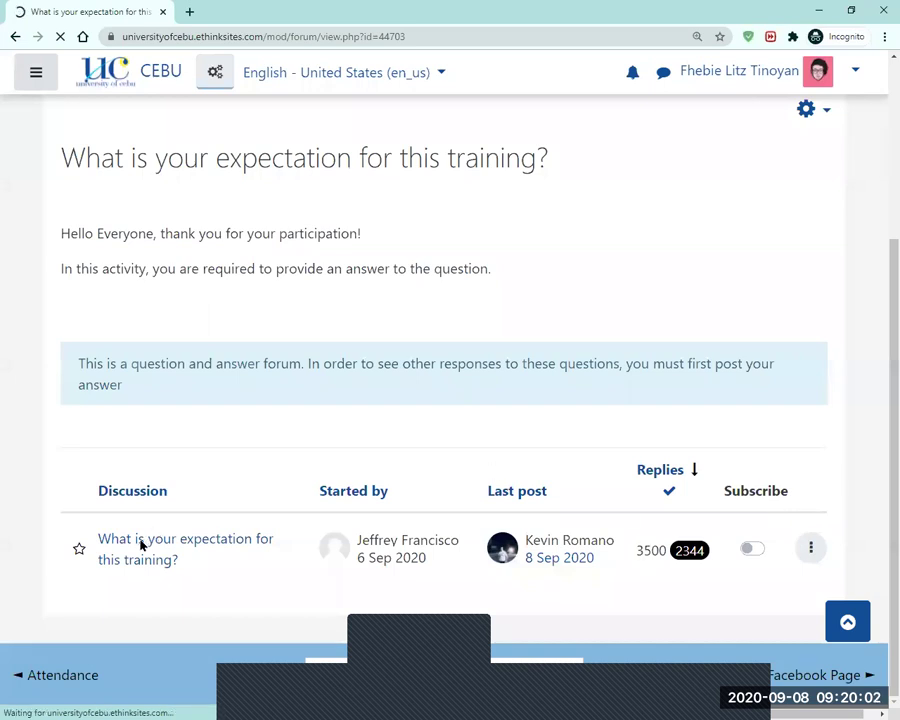
pyautogui.scroll(-3, 544, 489)
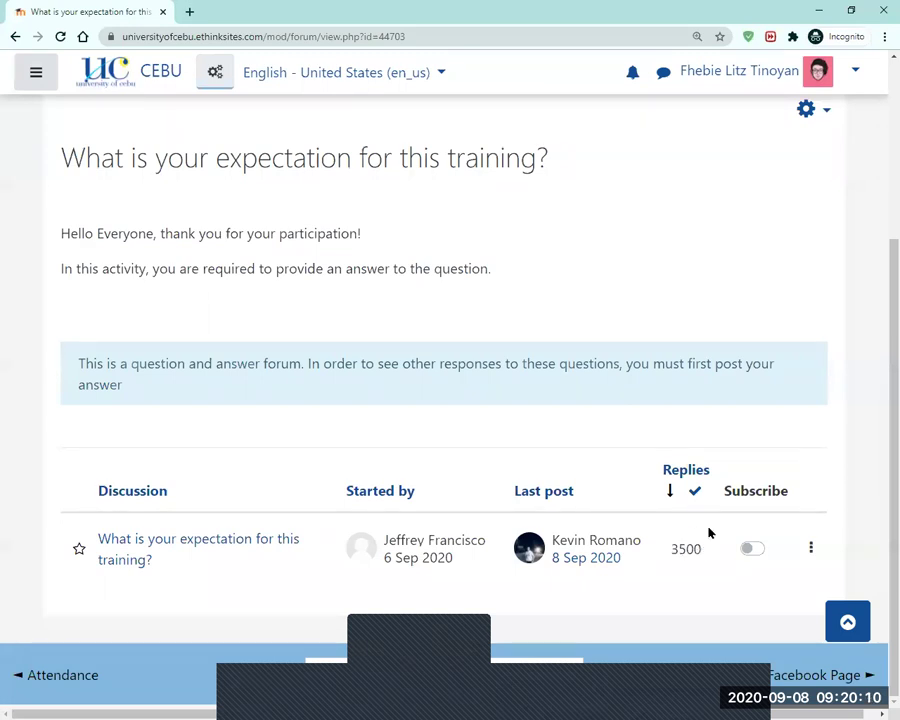
pyautogui.moveTo(674, 547); pyautogui.dragTo(704, 553)
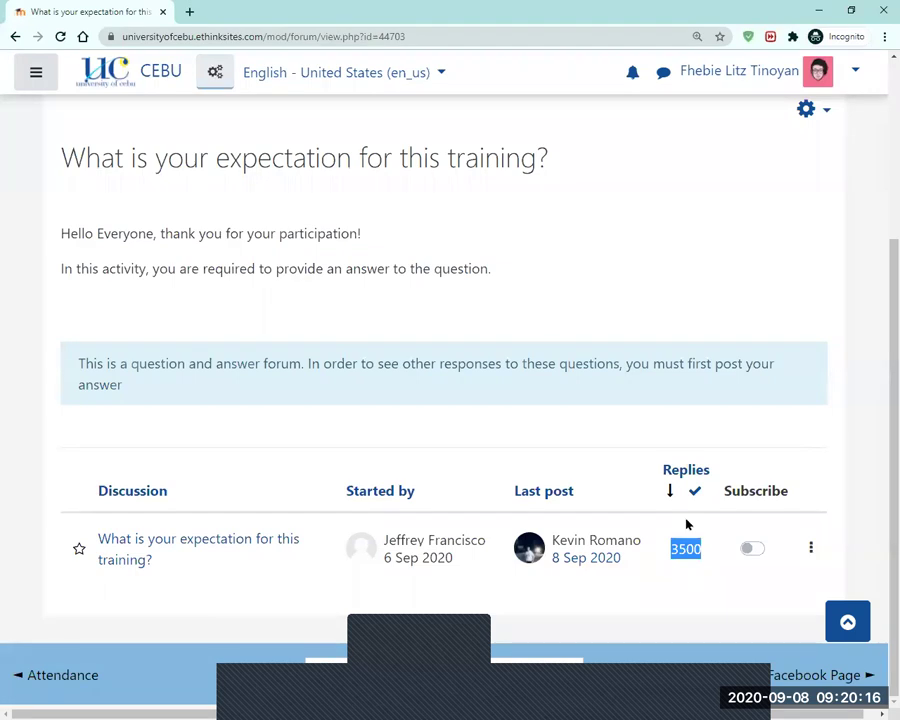
pyautogui.click(680, 536)
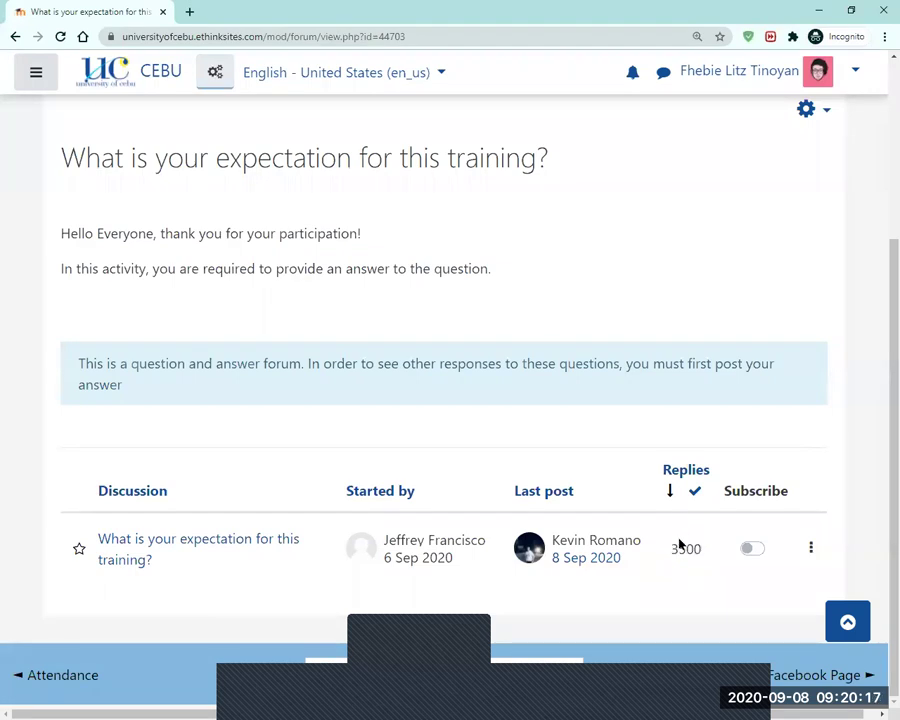
pyautogui.click(138, 547)
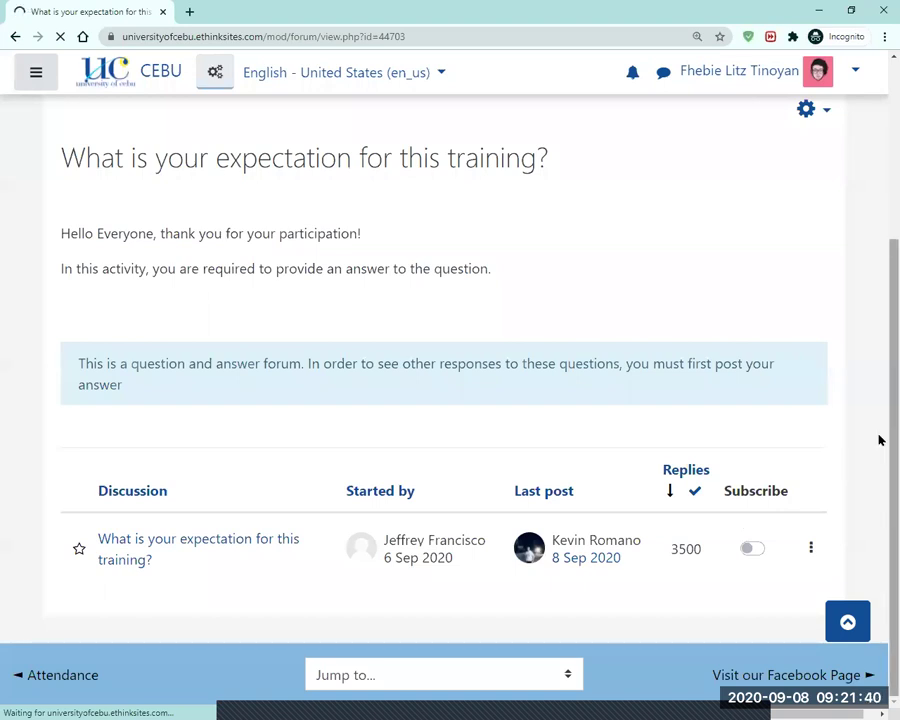
# Step: Open the 'What is your expectation for this training?' forum and return to the top of its page
pyautogui.scroll(5, 880, 440)
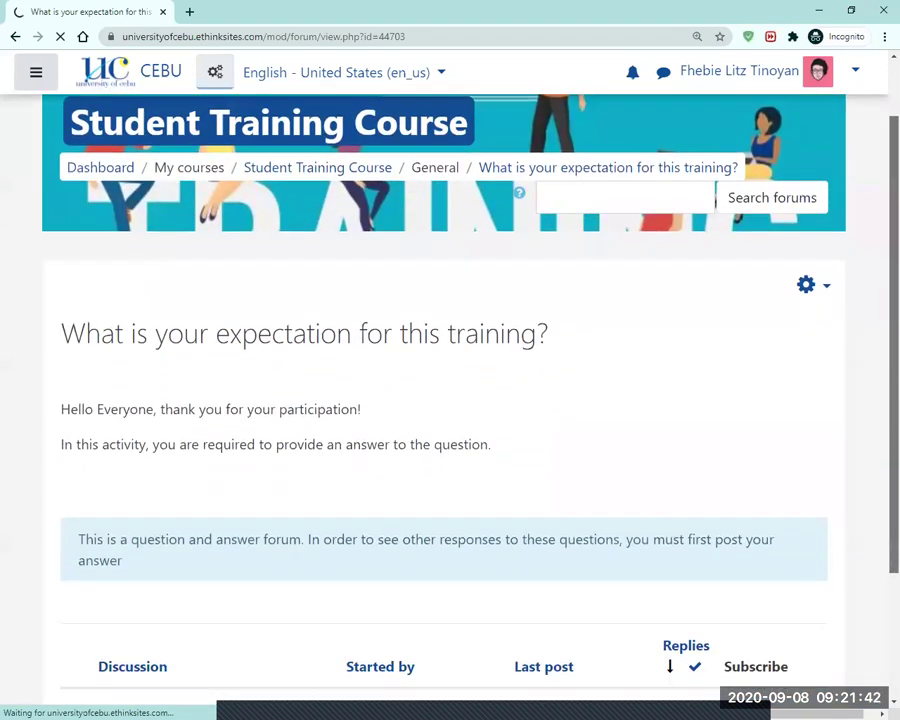
pyautogui.scroll(-3, 880, 440)
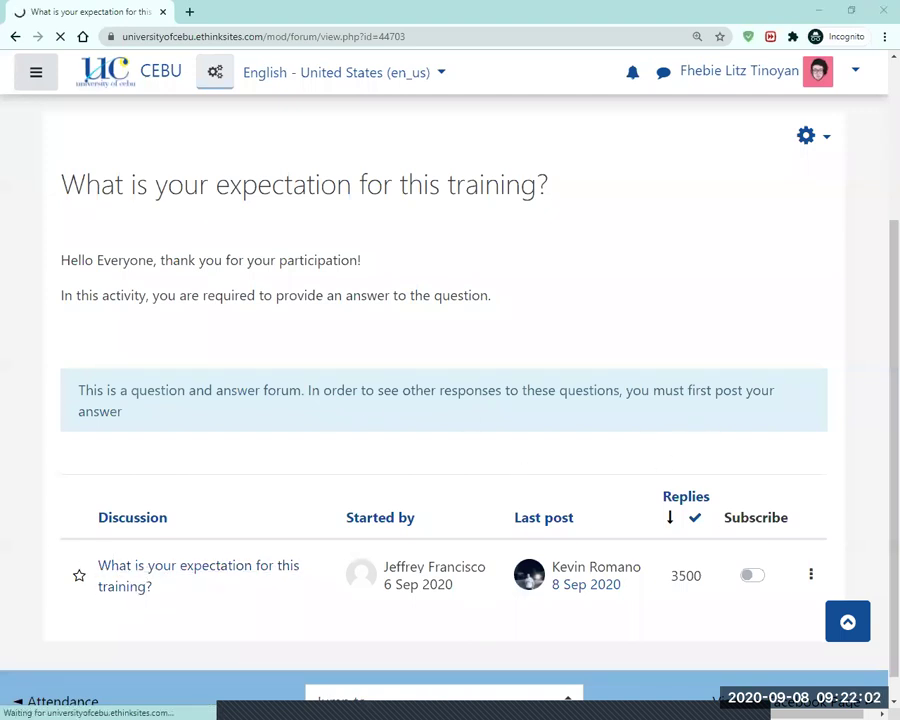
pyautogui.click(148, 581)
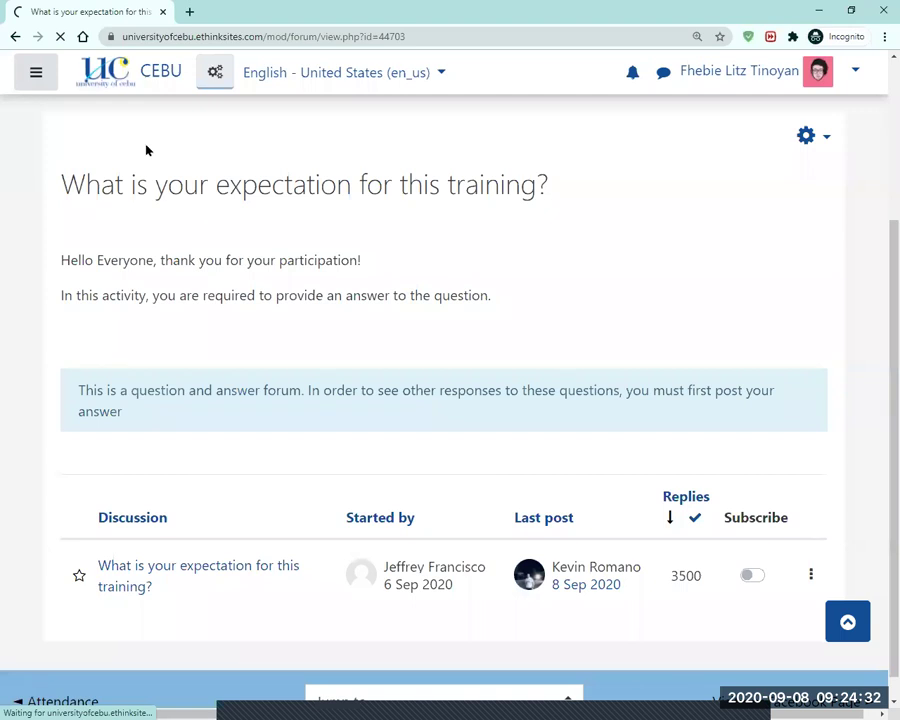
pyautogui.scroll(3, 578, 466)
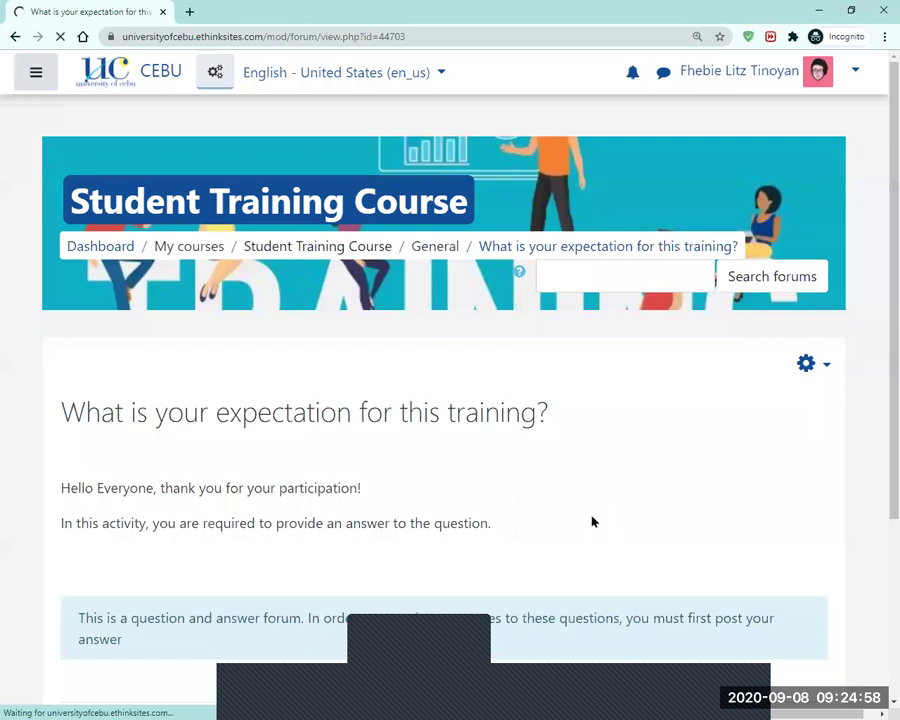
pyautogui.scroll(-3, 590, 521)
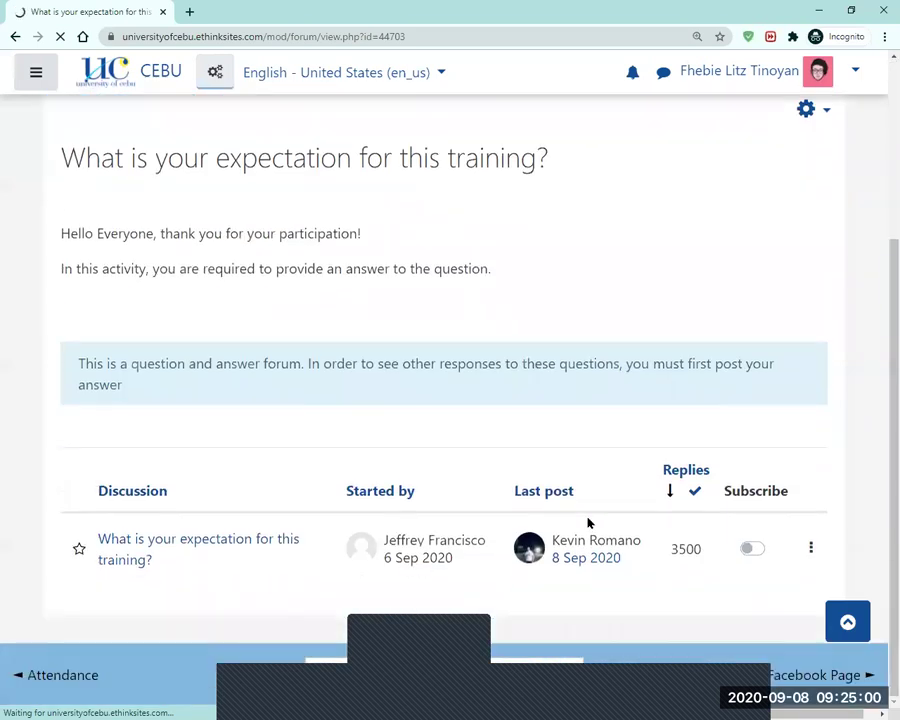
pyautogui.scroll(3, 579, 522)
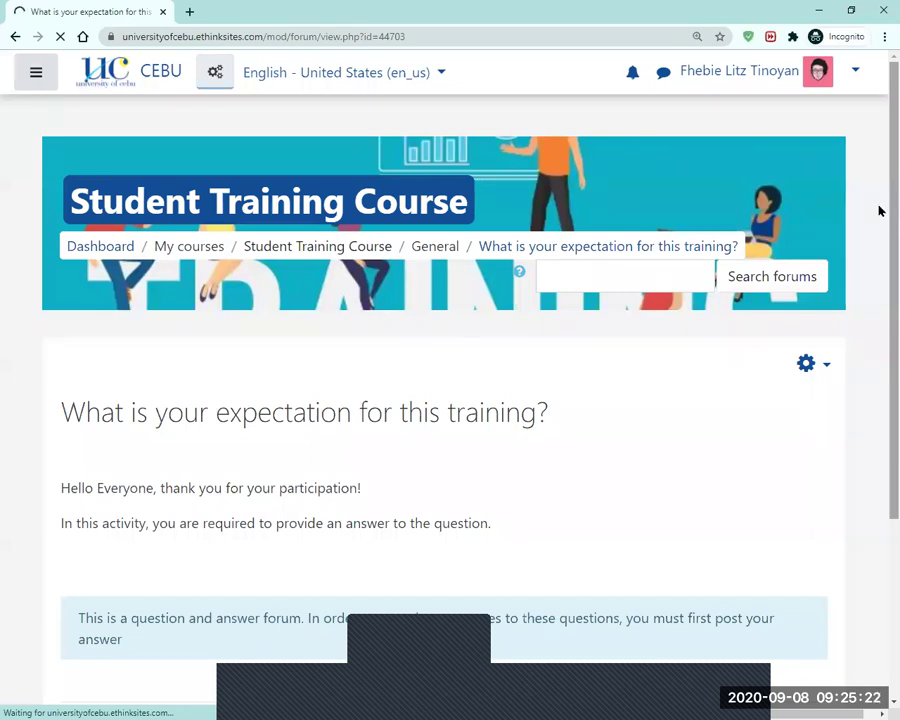
pyautogui.scroll(-3, 880, 300)
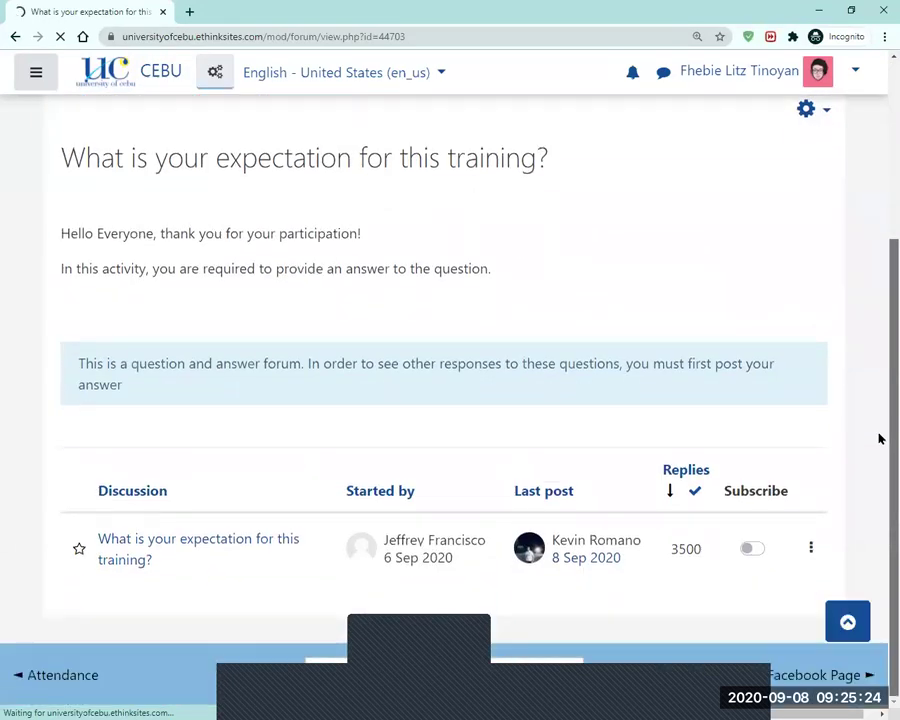
pyautogui.scroll(2, 880, 148)
pyautogui.scroll(2, 880, 148)
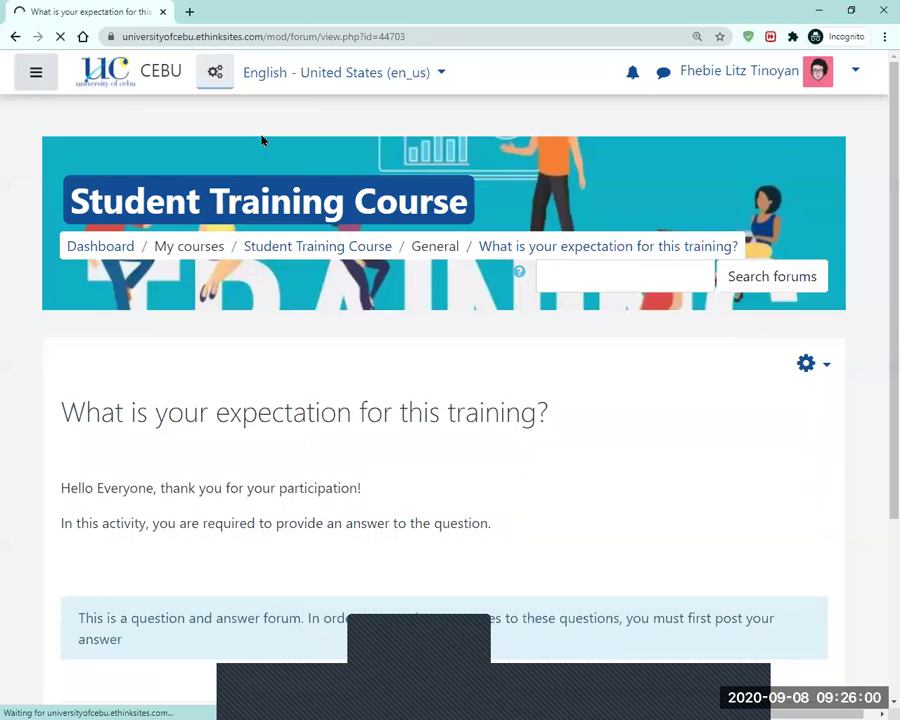
pyautogui.scroll(-2, 514, 378)
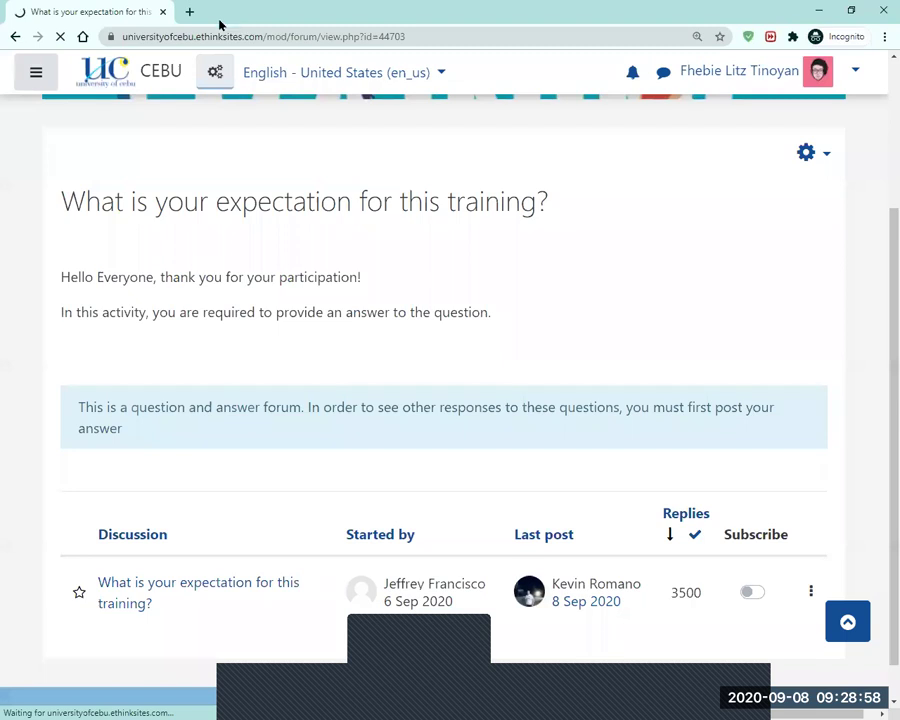
# Step: Search the web for 'google' in a new browser tab
pyautogui.click(189, 12)
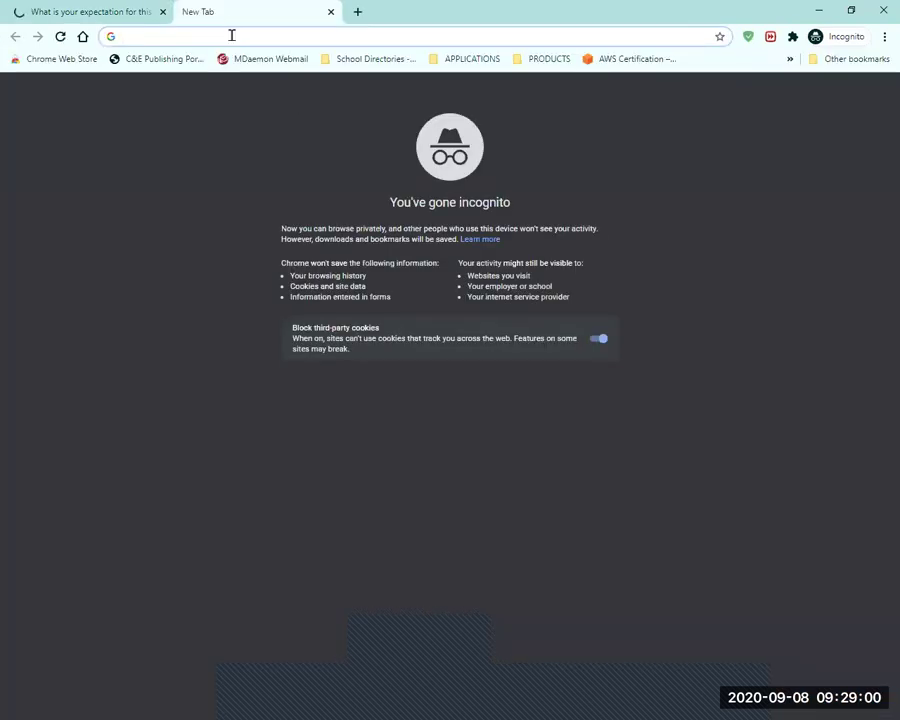
pyautogui.write('googl')
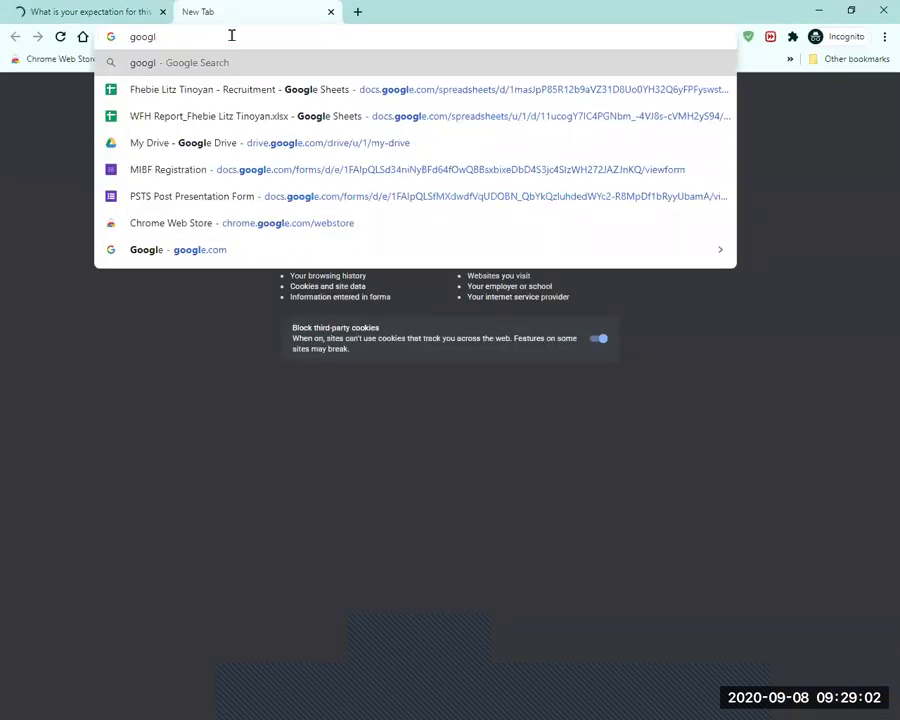
pyautogui.write('e')
pyautogui.press('Return')
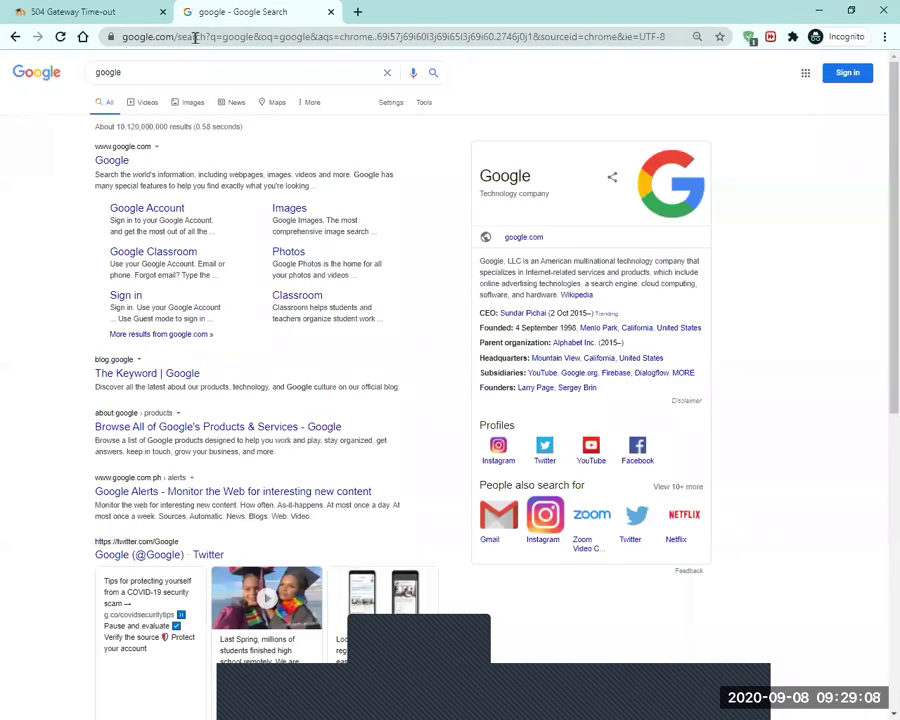
# Step: Reload the timed-out forum tab with F5, then open the Google homepage from the results
pyautogui.click(93, 10)
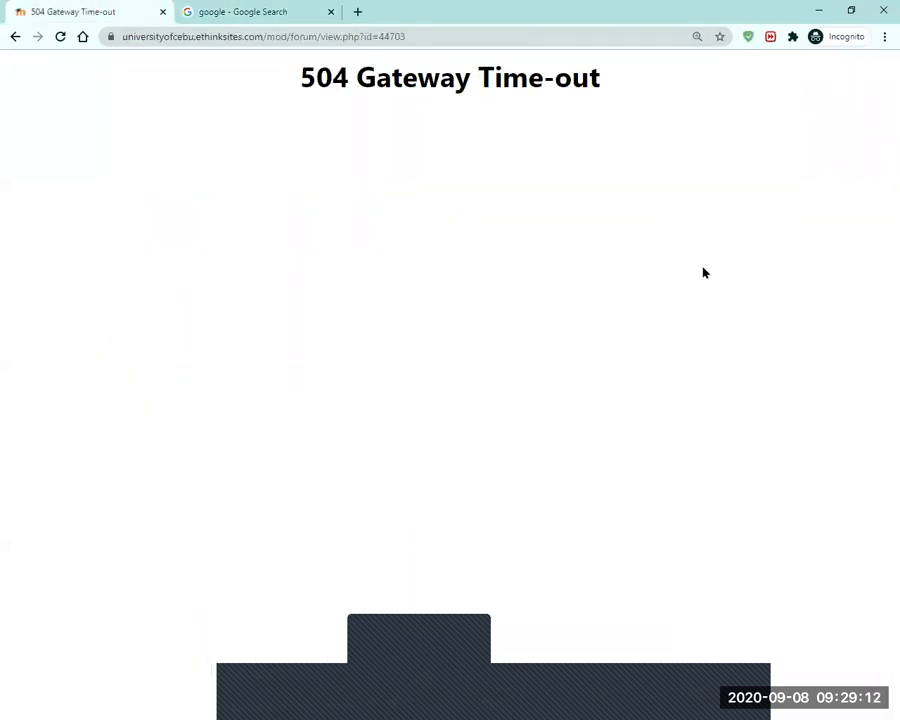
pyautogui.press('F5')
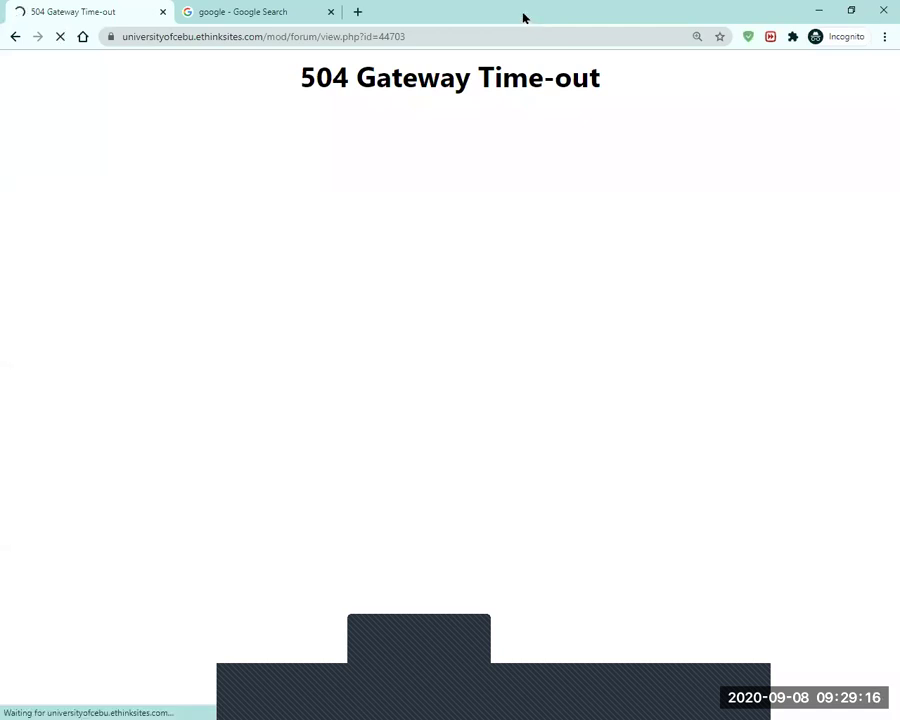
pyautogui.click(274, 8)
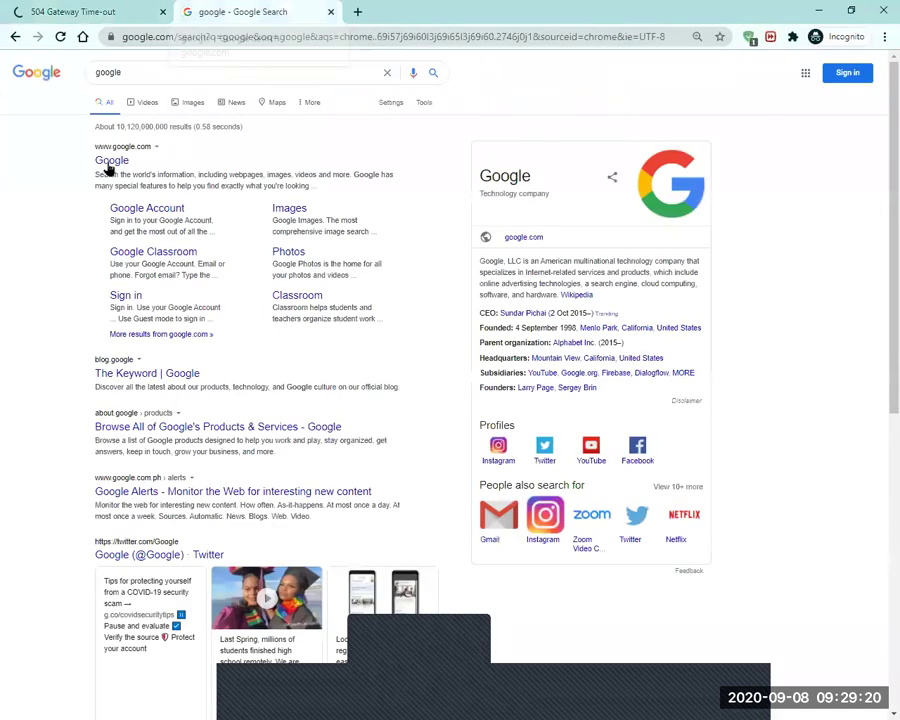
pyautogui.click(110, 165)
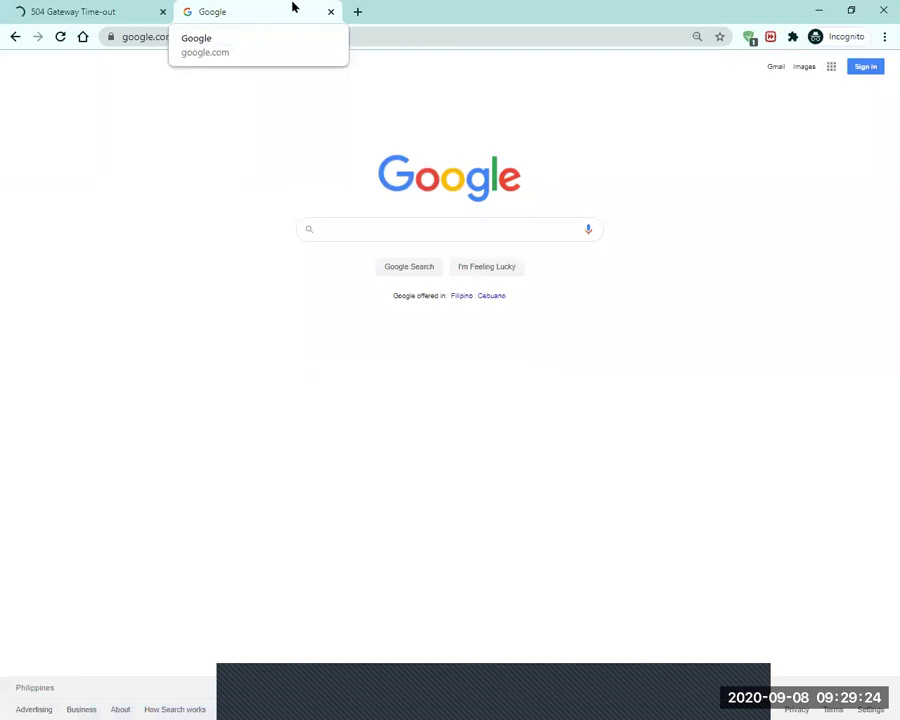
# Step: Switch back to the first tab, where the Moodle forum page is reloading
pyautogui.click(101, 7)
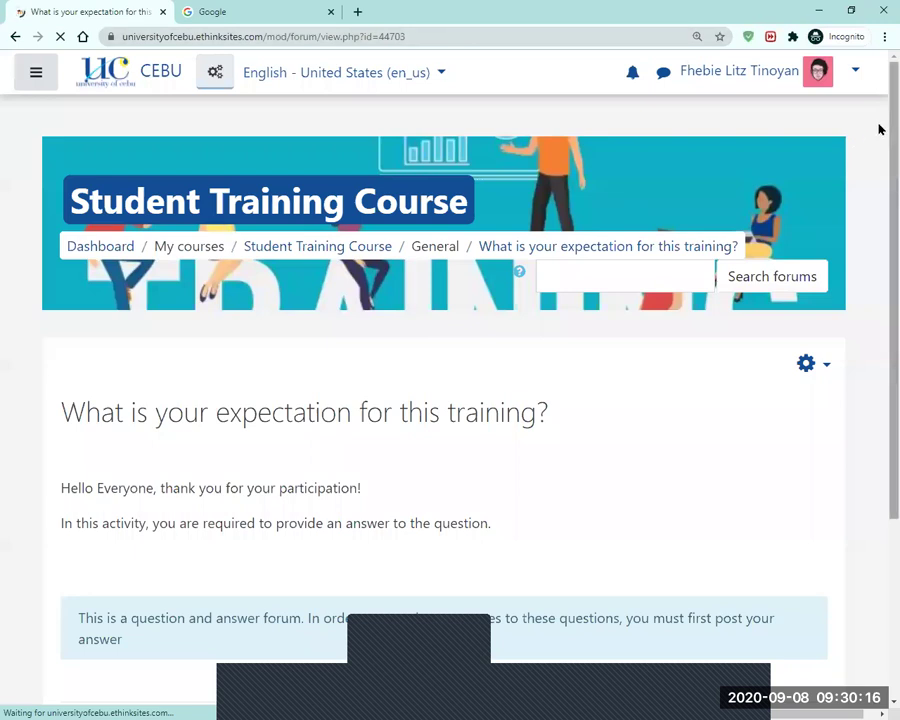
# Step: Scroll to the discussion list and open the 'What is your expectation for this training?' thread
pyautogui.scroll(-1, 878, 143)
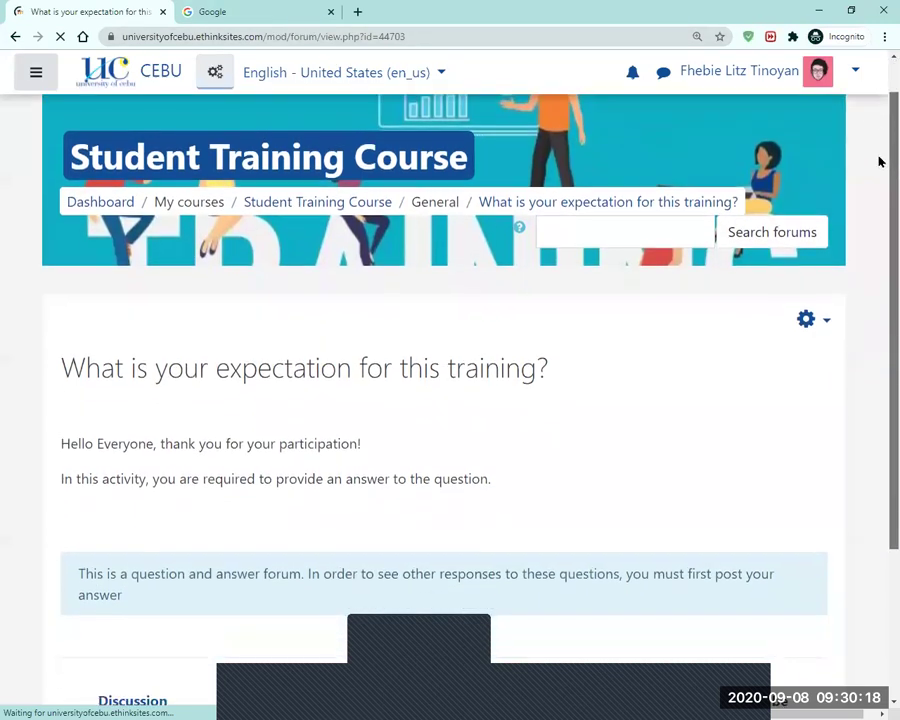
pyautogui.scroll(-3, 878, 174)
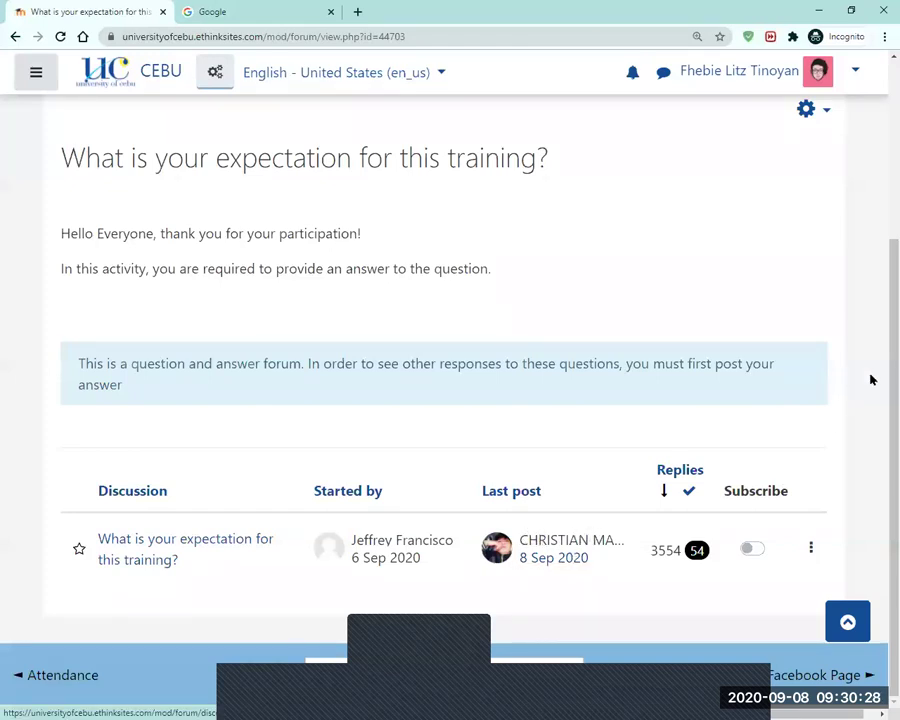
pyautogui.scroll(1, 880, 325)
pyautogui.scroll(2, 880, 325)
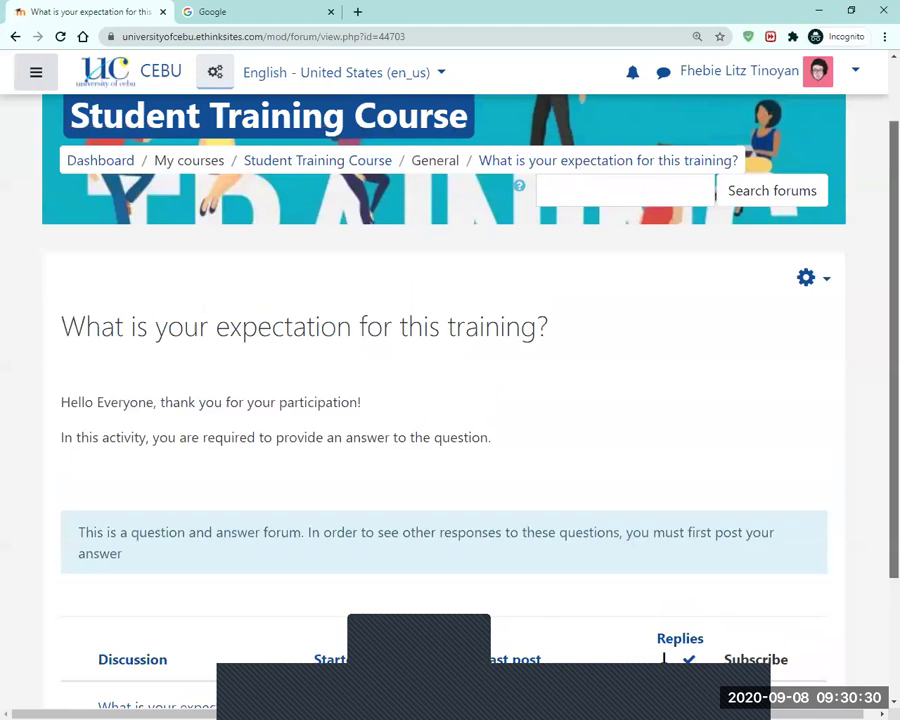
pyautogui.scroll(-3, 880, 325)
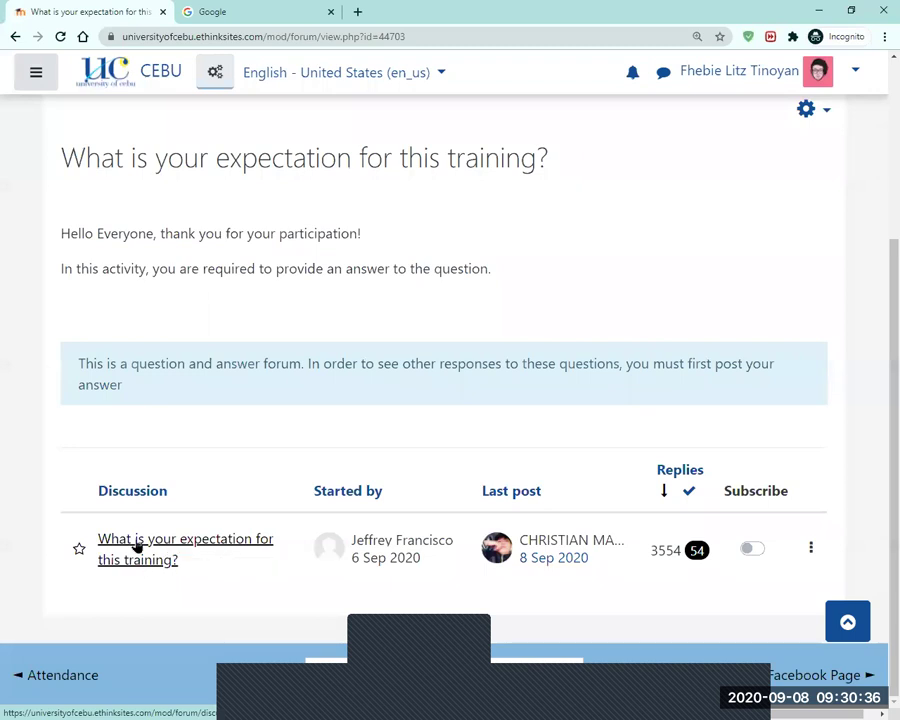
pyautogui.click(138, 543)
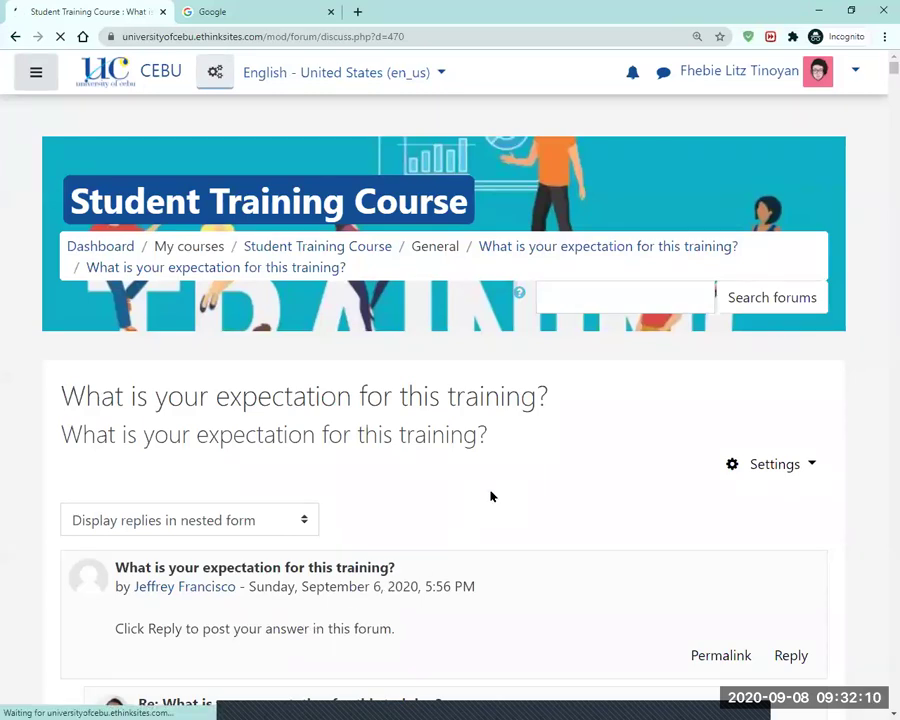
# Step: Read through the students' nested replies about their training expectations, then reply to the original post
pyautogui.scroll(-2, 488, 492)
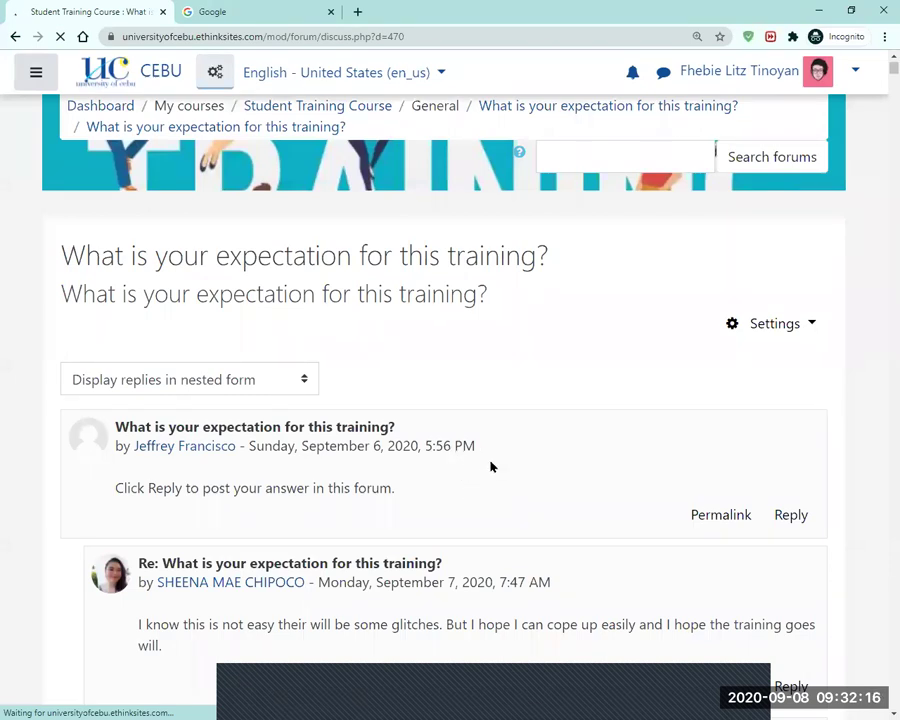
pyautogui.scroll(-2, 490, 463)
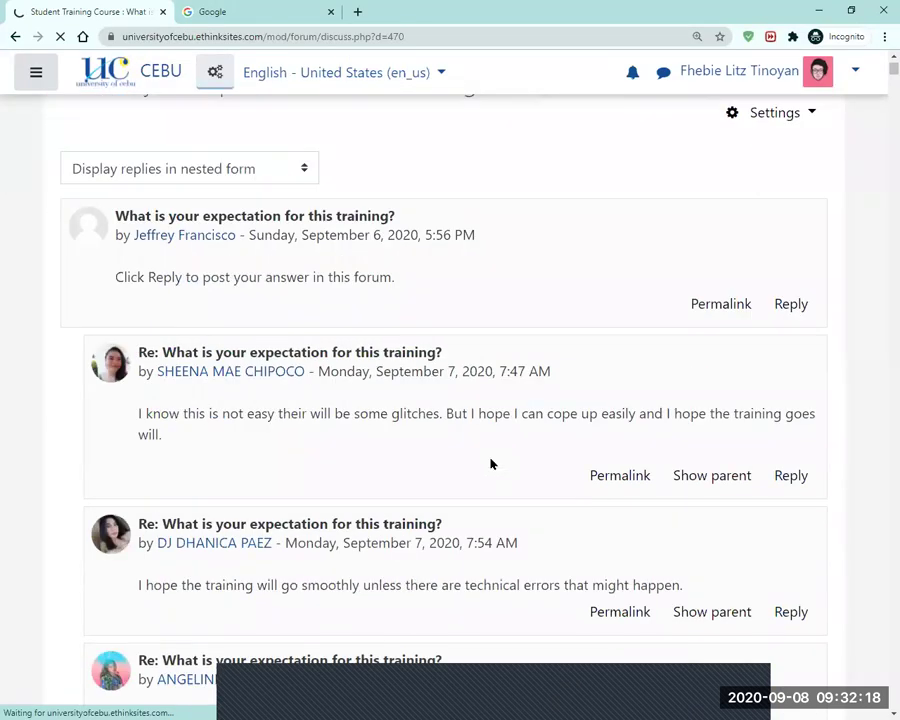
pyautogui.scroll(-1, 490, 463)
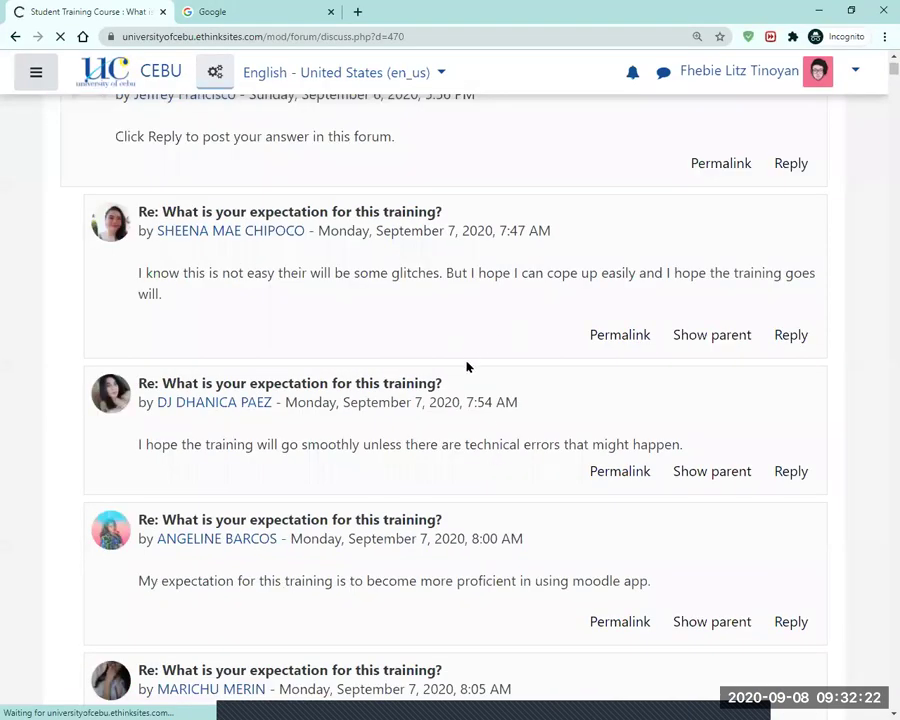
pyautogui.scroll(-2, 466, 367)
pyautogui.scroll(-1, 466, 367)
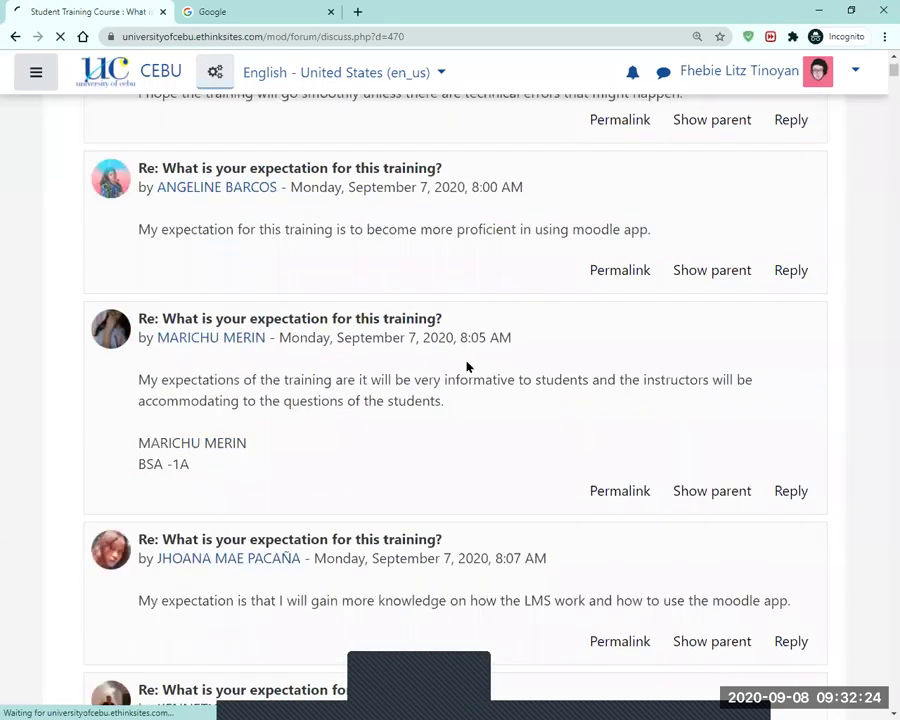
pyautogui.scroll(-2, 466, 367)
pyautogui.scroll(2, 466, 367)
pyautogui.scroll(7, 466, 364)
pyautogui.scroll(-1, 636, 343)
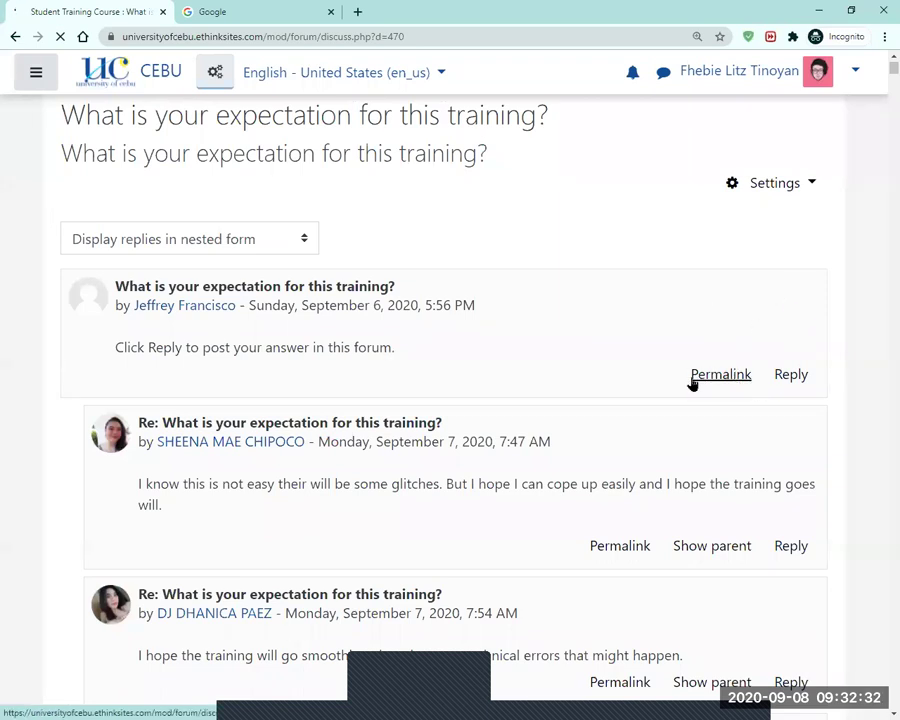
pyautogui.click(791, 375)
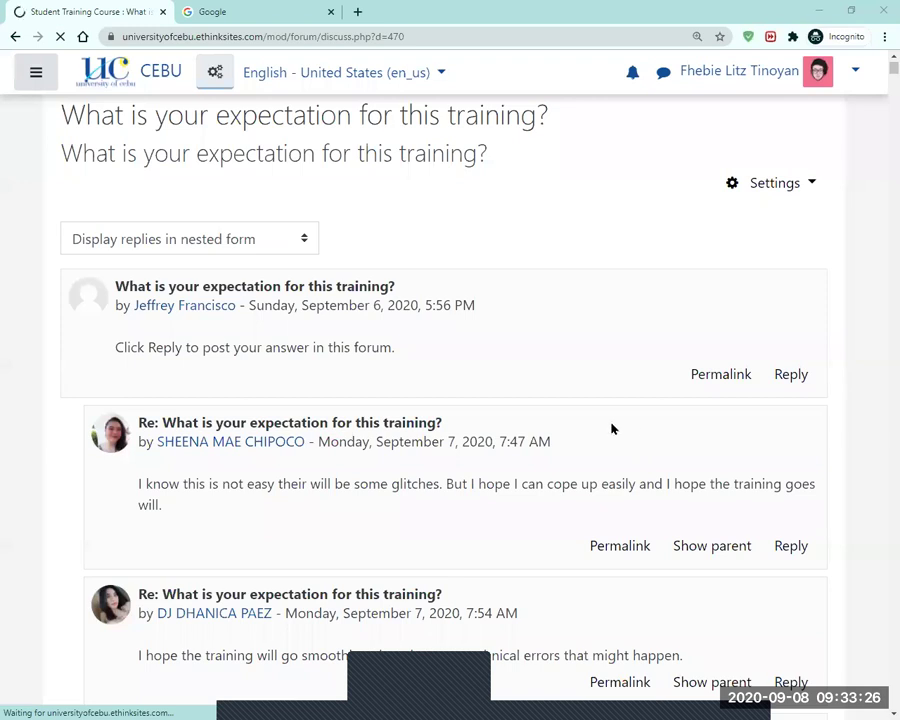
# Step: Scroll through the expectations-for-training discussion page
pyautogui.scroll(-1, 608, 426)
pyautogui.scroll(-1, 610, 428)
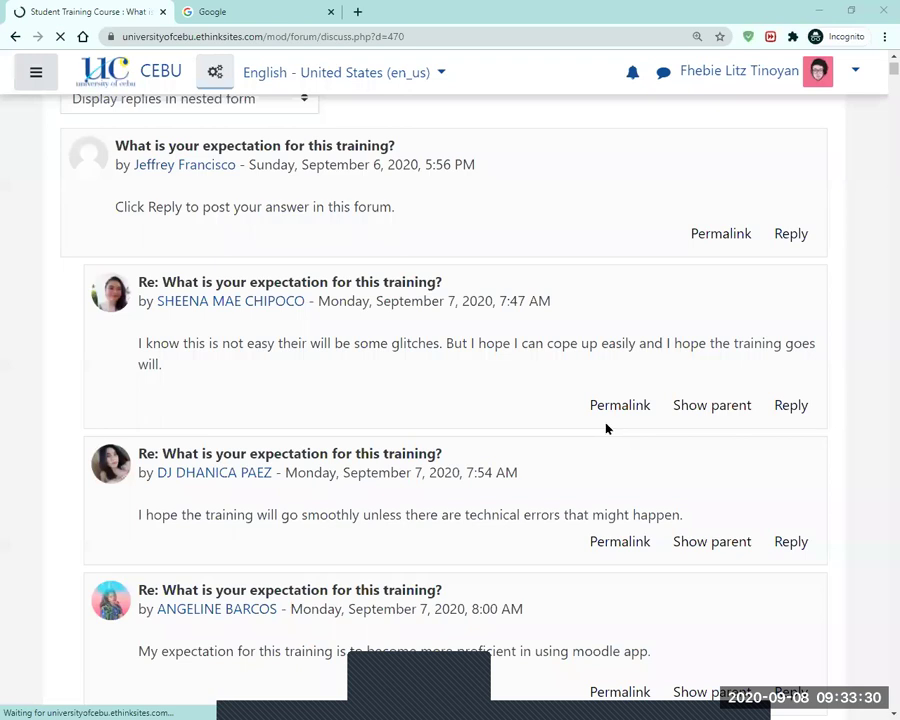
pyautogui.scroll(-2, 605, 428)
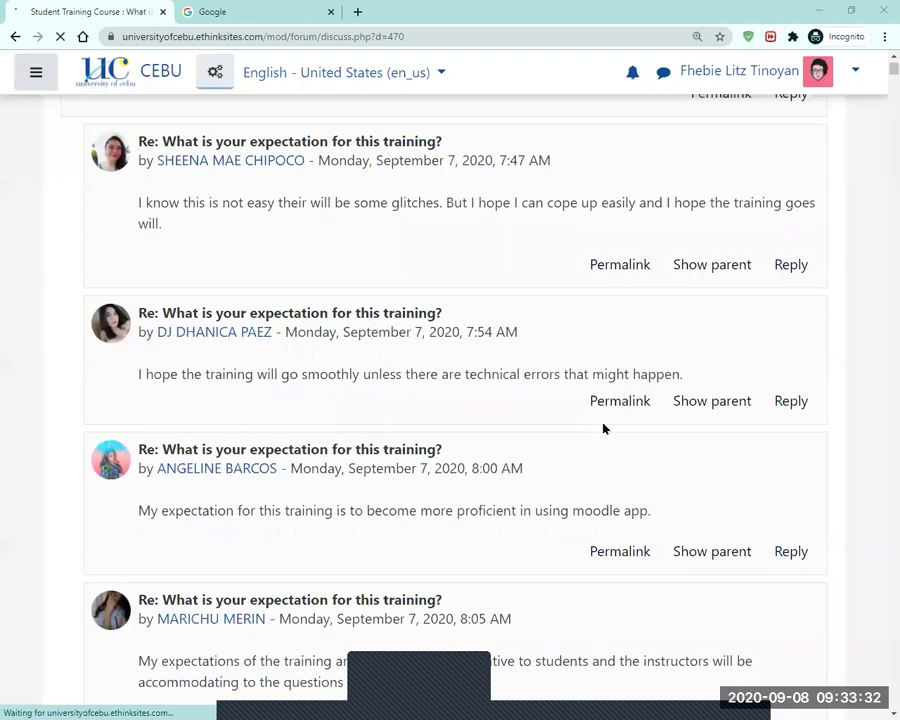
pyautogui.scroll(-2, 603, 428)
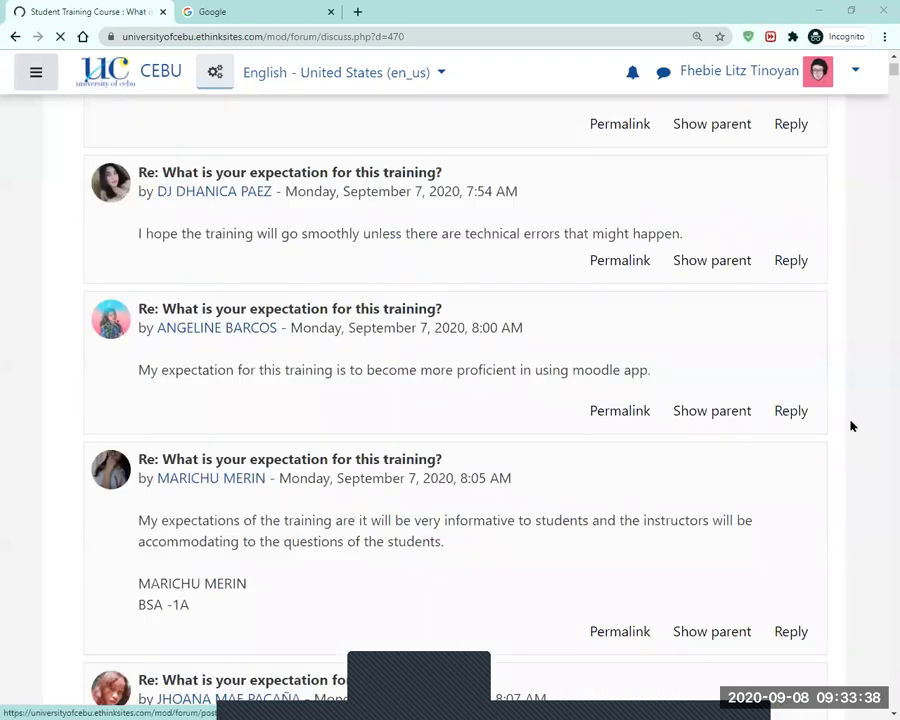
pyautogui.scroll(-1, 851, 426)
pyautogui.scroll(-1, 851, 426)
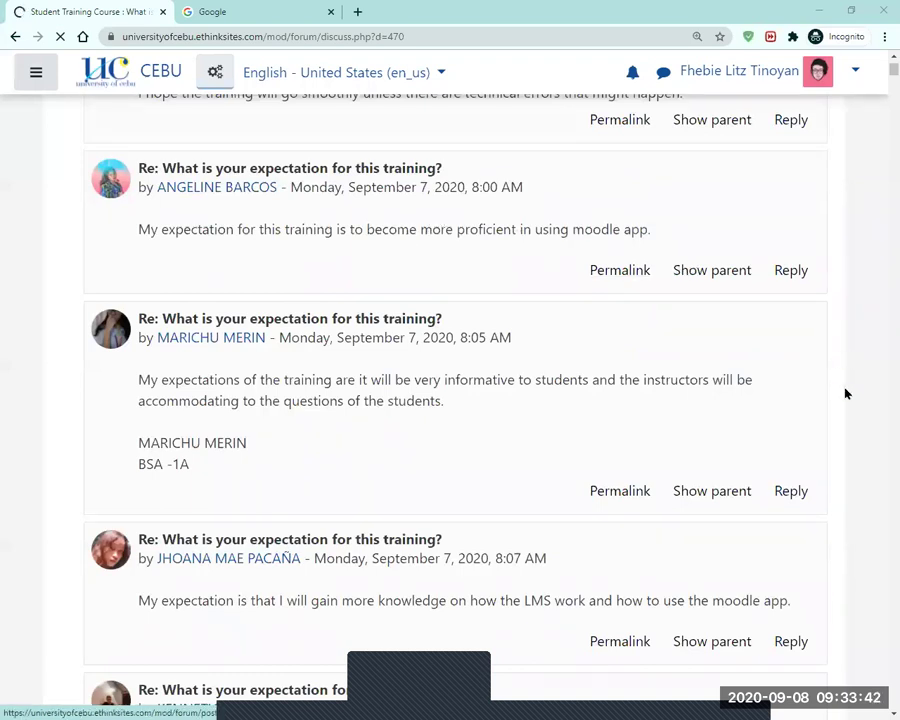
pyautogui.scroll(-1, 845, 394)
pyautogui.scroll(-1, 845, 394)
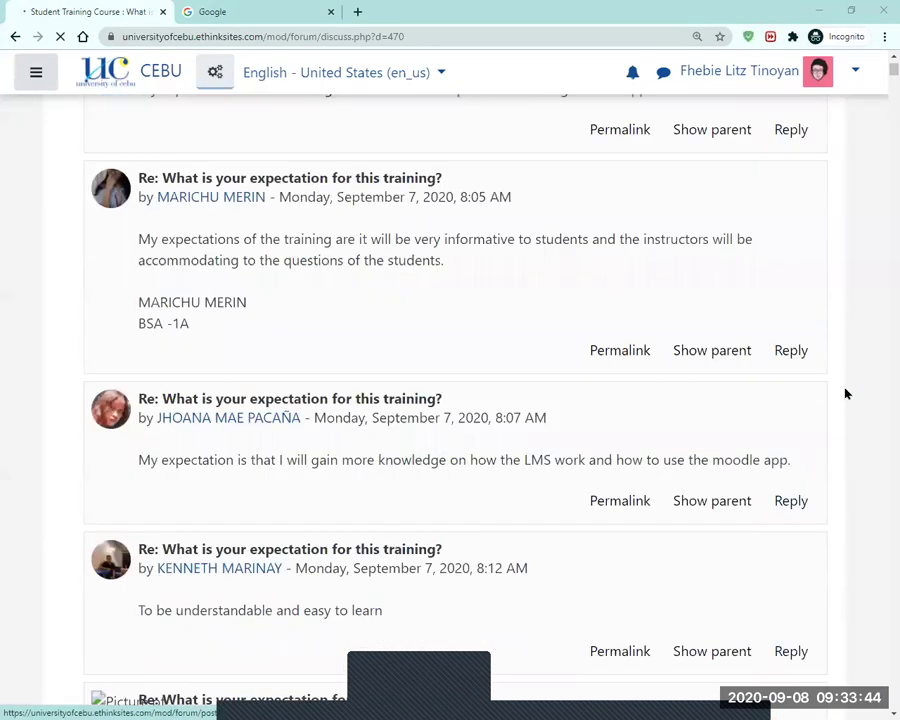
pyautogui.scroll(-1, 845, 394)
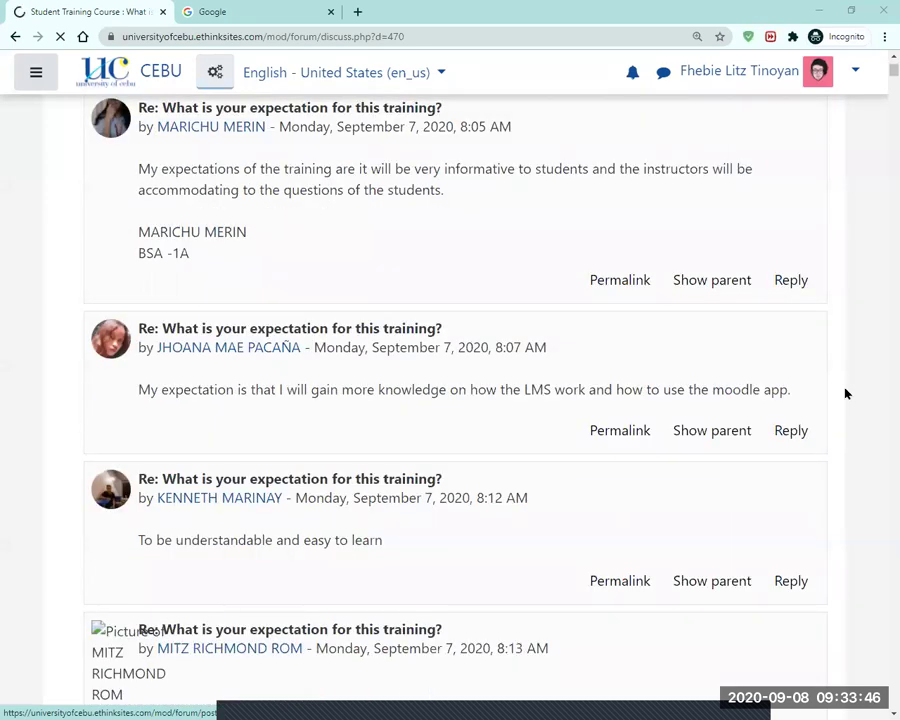
pyautogui.scroll(14, 845, 394)
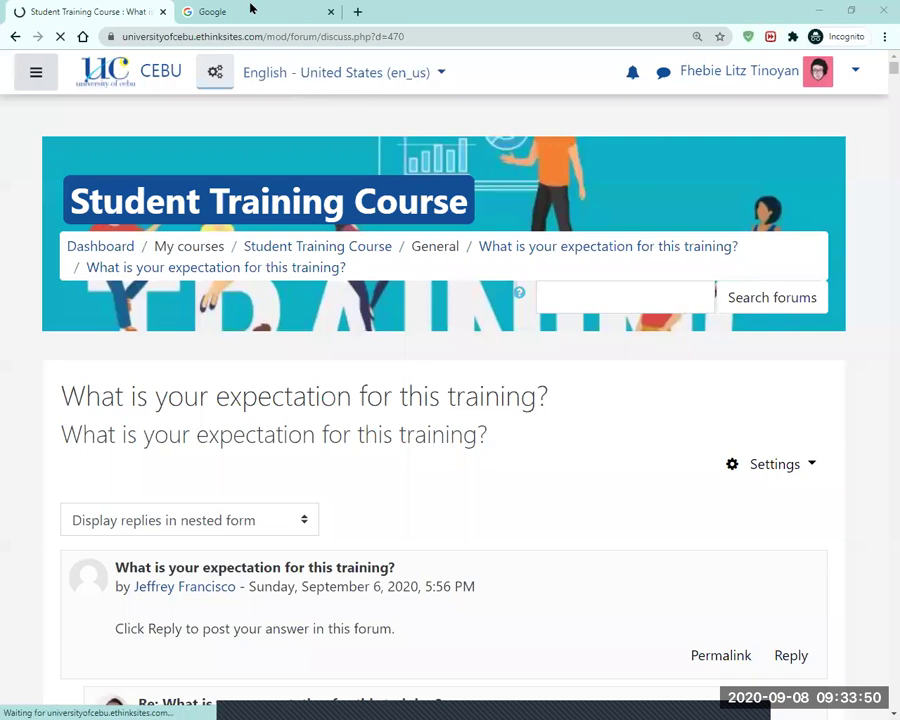
# Step: Close the extra Google tab and scroll down to the Your reply form
pyautogui.click(330, 11)
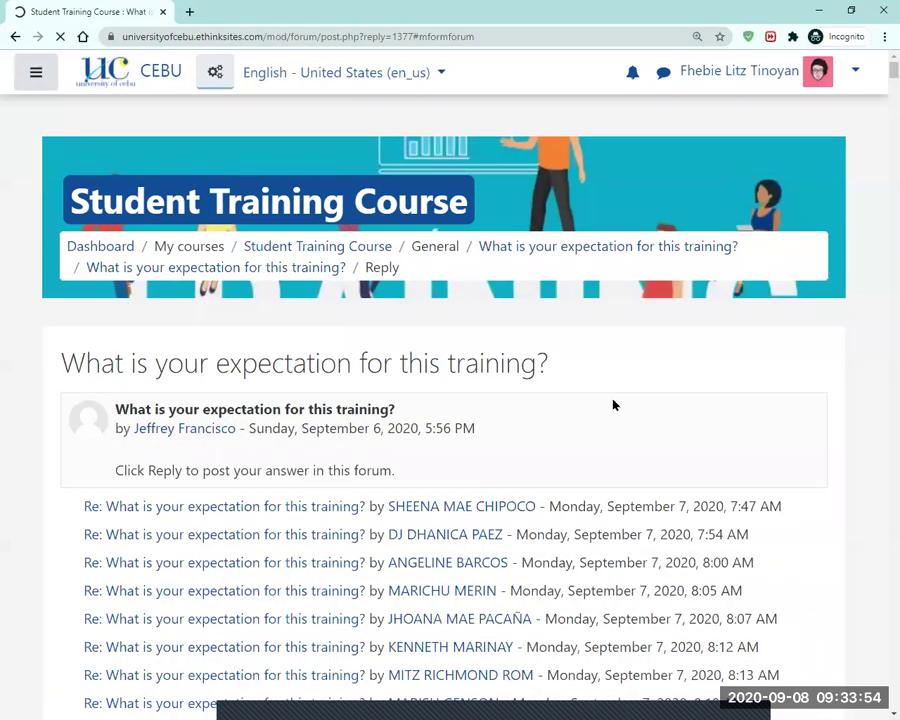
pyautogui.scroll(-2, 624, 420)
pyautogui.scroll(-6, 624, 420)
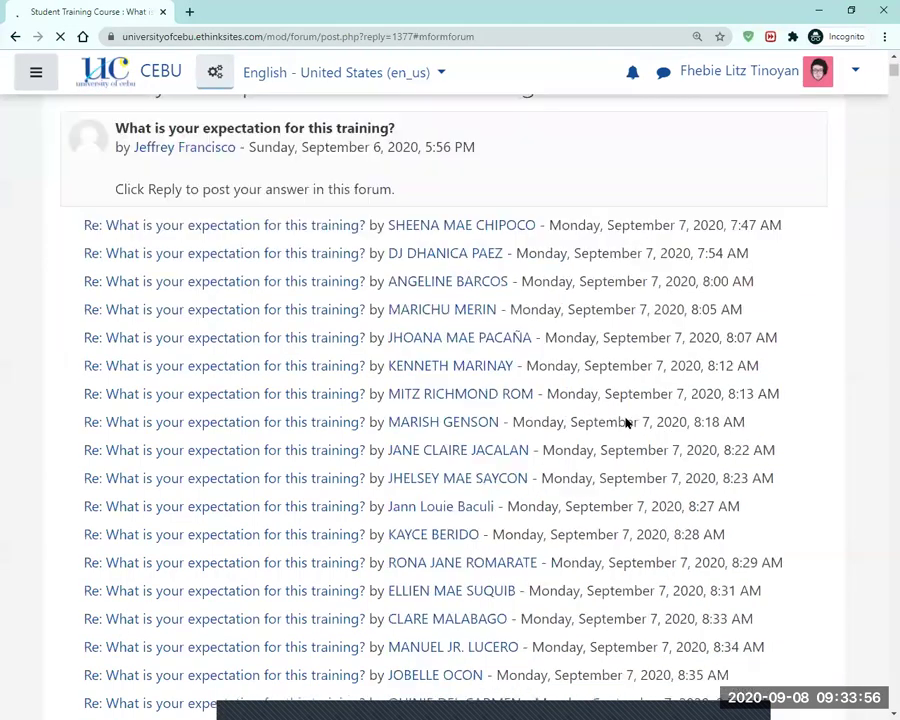
pyautogui.scroll(3, 624, 420)
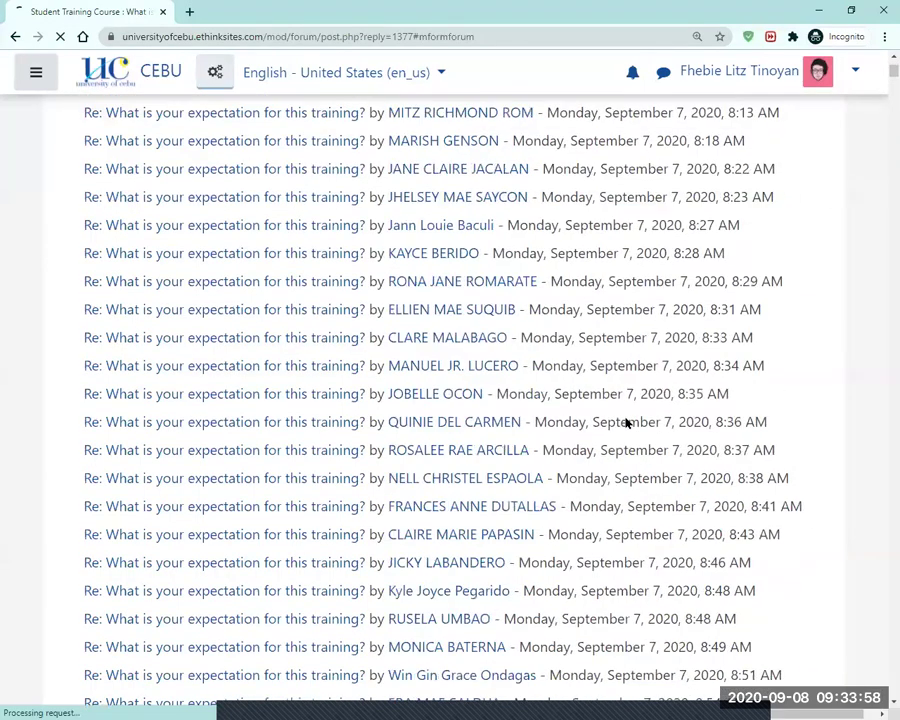
pyautogui.scroll(-10, 625, 420)
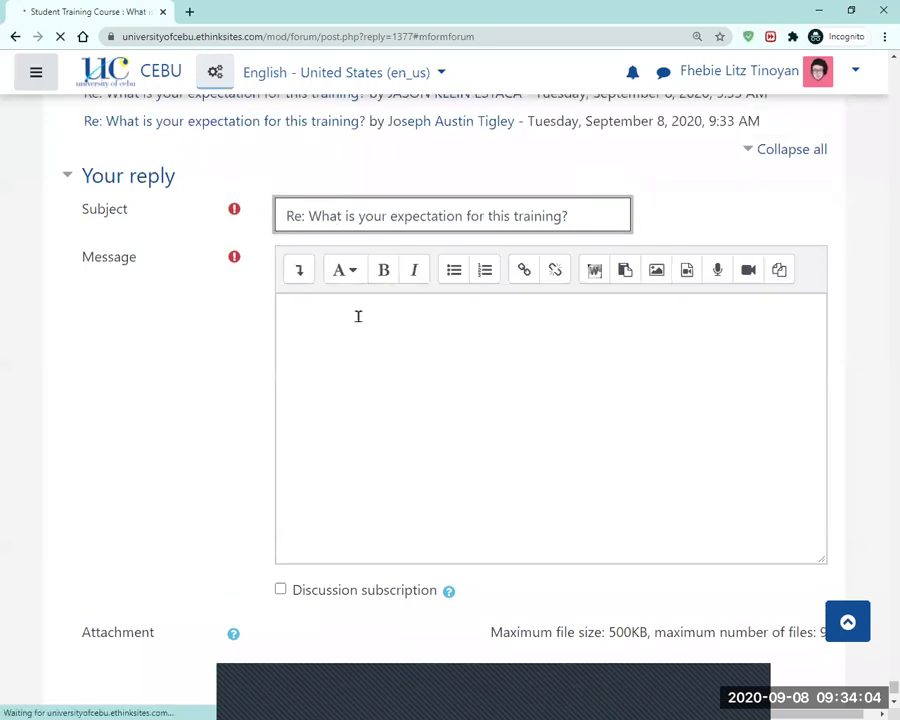
# Step: Type the reply 'I expect to learn more about LMS!', correcting the 'aboyt' and '~' typos
pyautogui.click(357, 315)
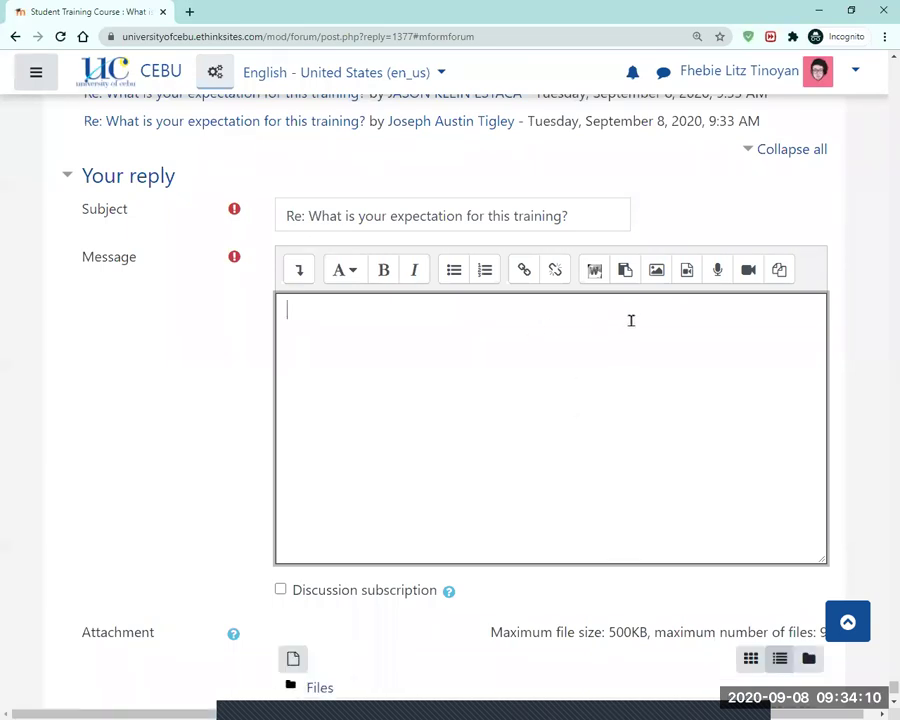
pyautogui.write('I')
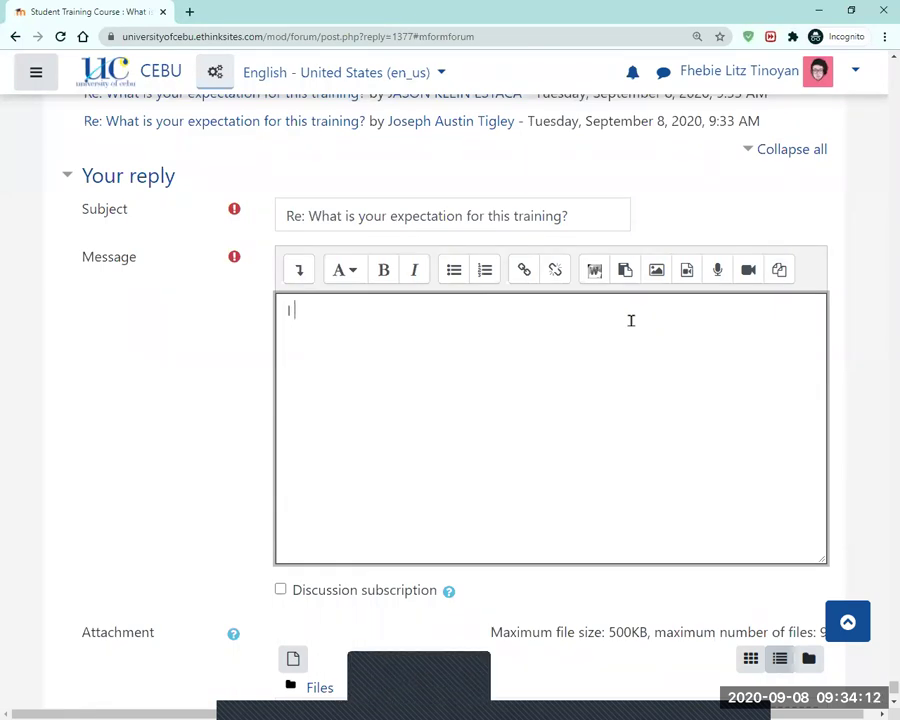
pyautogui.write(' expect')
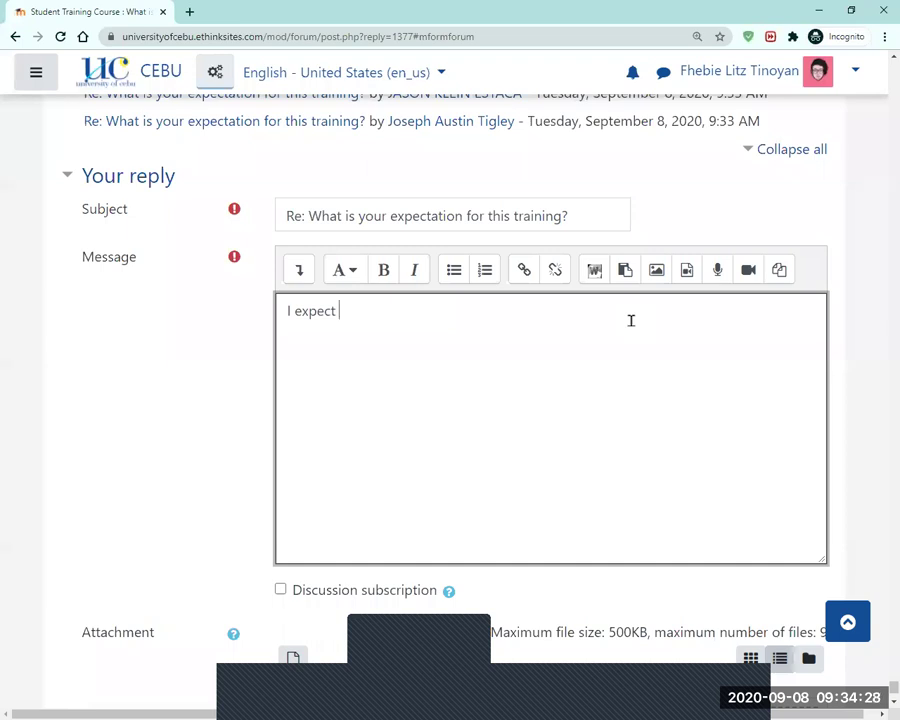
pyautogui.write('to learn more aboyt')
pyautogui.press('BackSpace')
pyautogui.press('BackSpace')
pyautogui.write('ut LMS~')
pyautogui.press('BackSpace')
pyautogui.write('!')
pyautogui.scroll(-3, 574, 440)
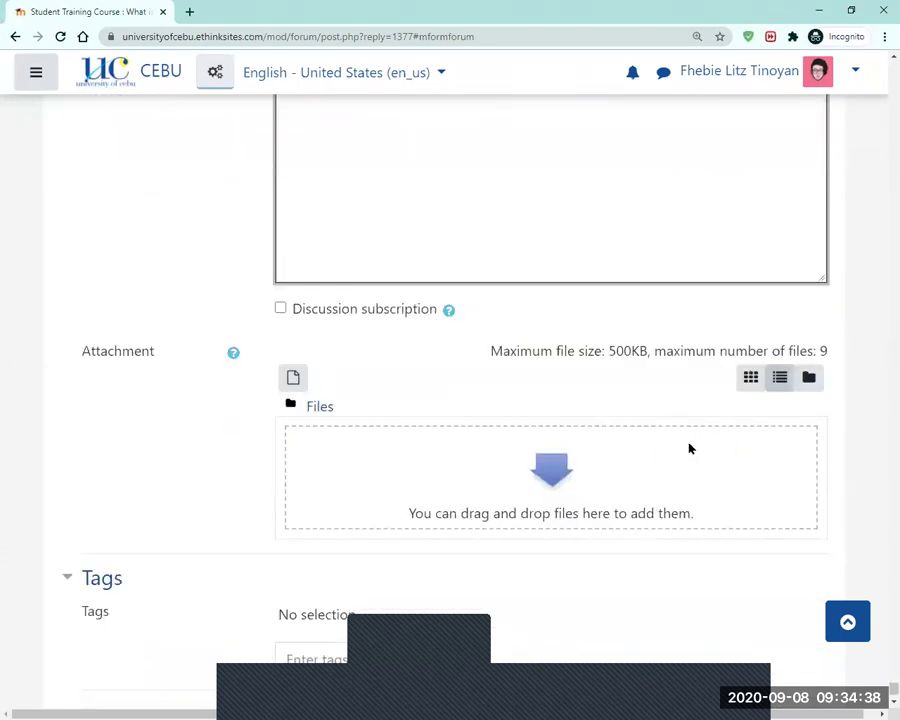
pyautogui.scroll(-2, 700, 440)
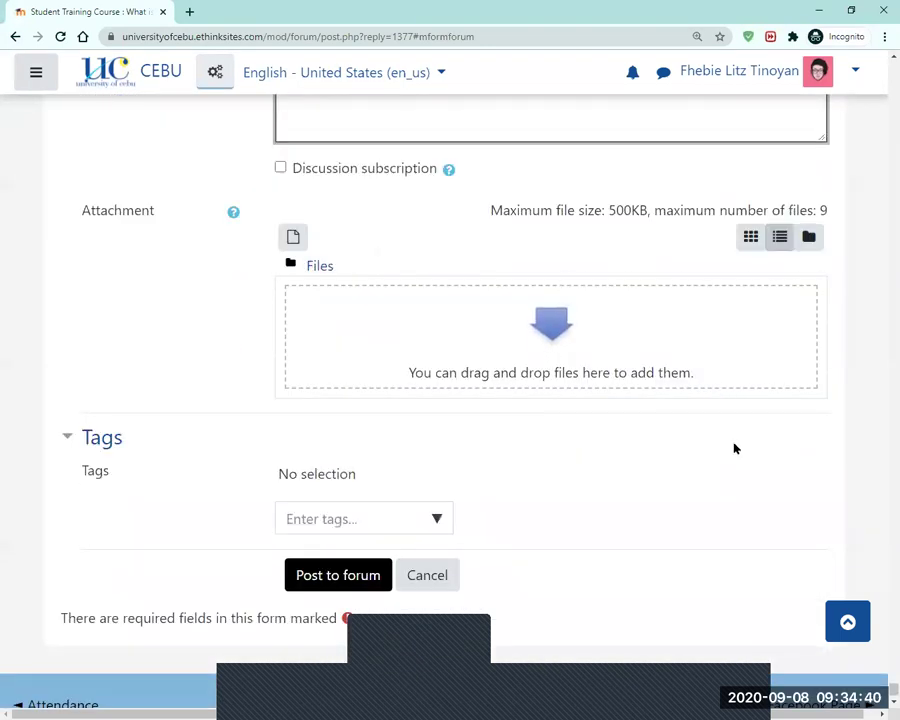
pyautogui.scroll(2, 776, 502)
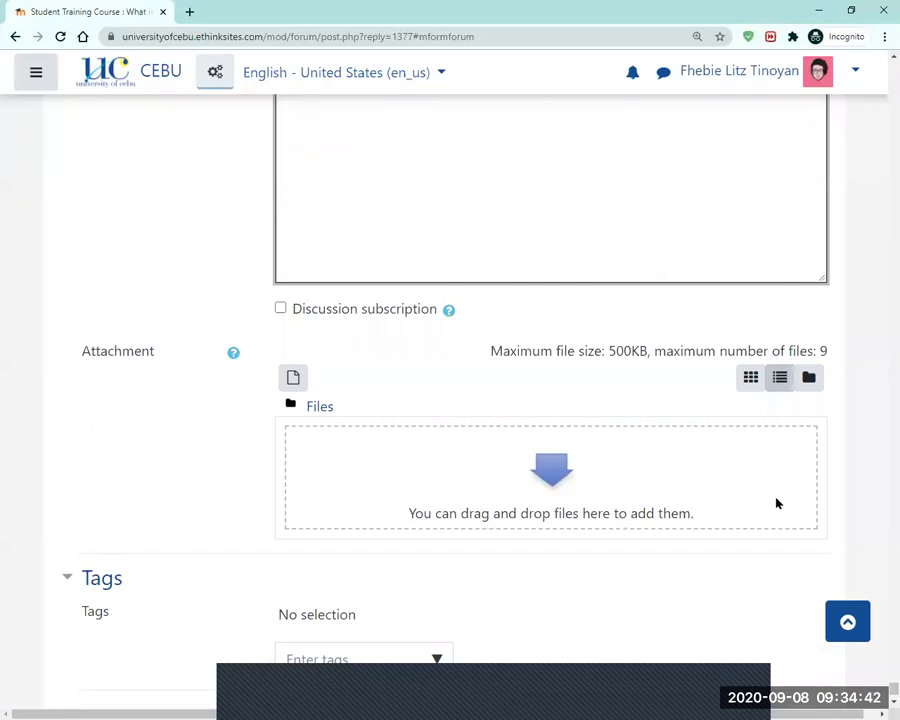
pyautogui.scroll(-2, 776, 502)
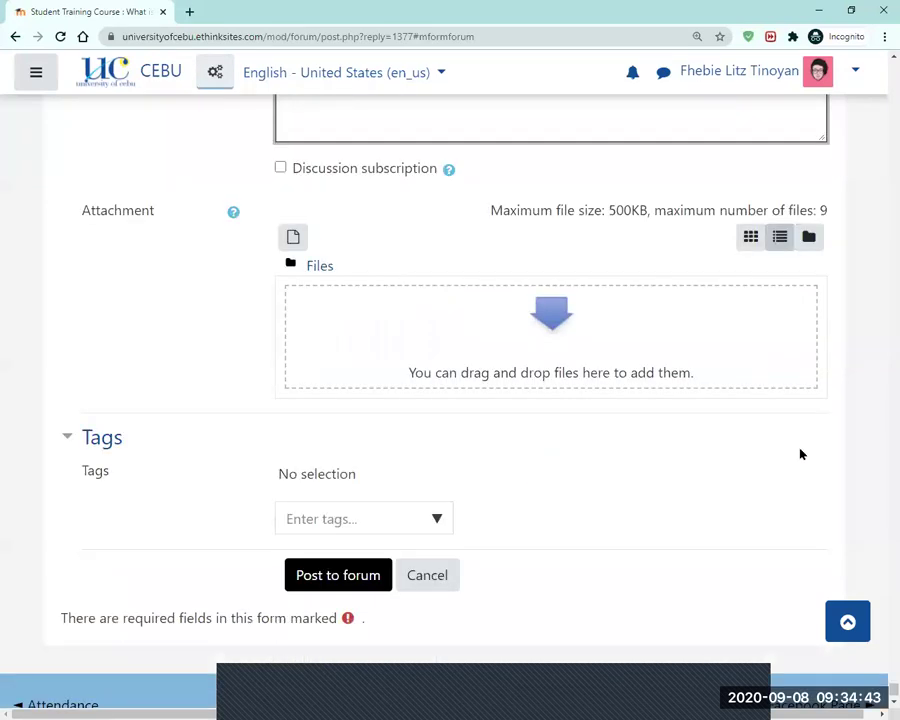
# Step: Submit the reply with Post to forum and check the success confirmation
pyautogui.click(355, 590)
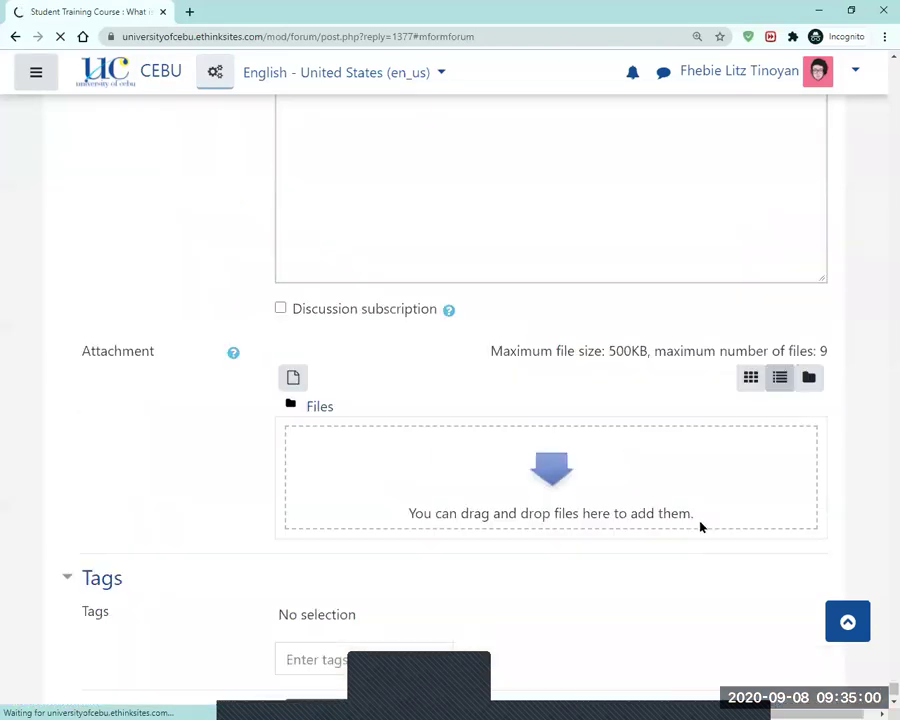
pyautogui.scroll(4, 700, 524)
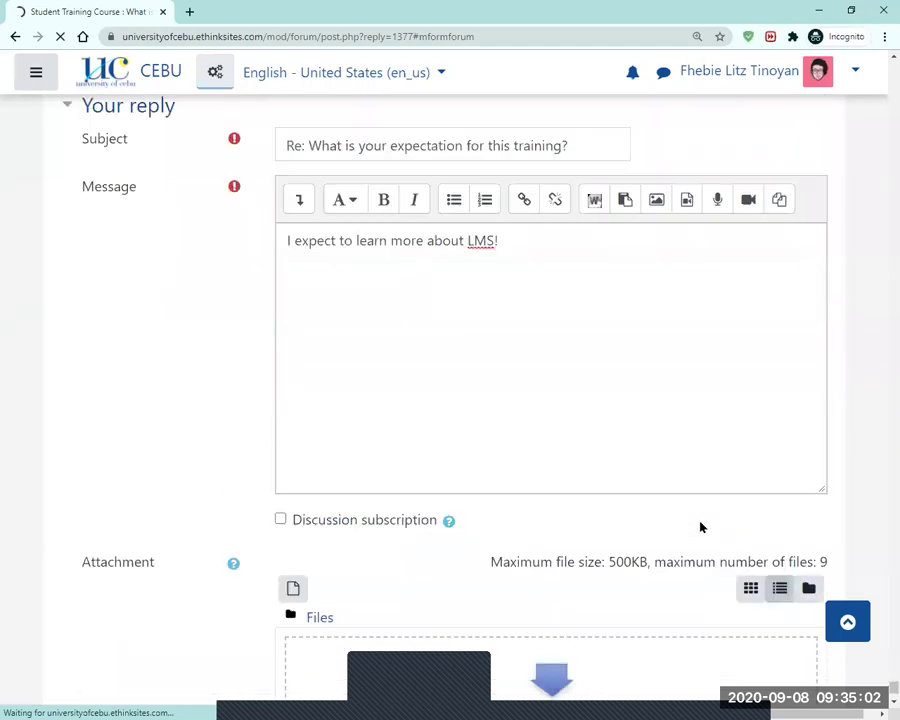
pyautogui.scroll(4, 700, 521)
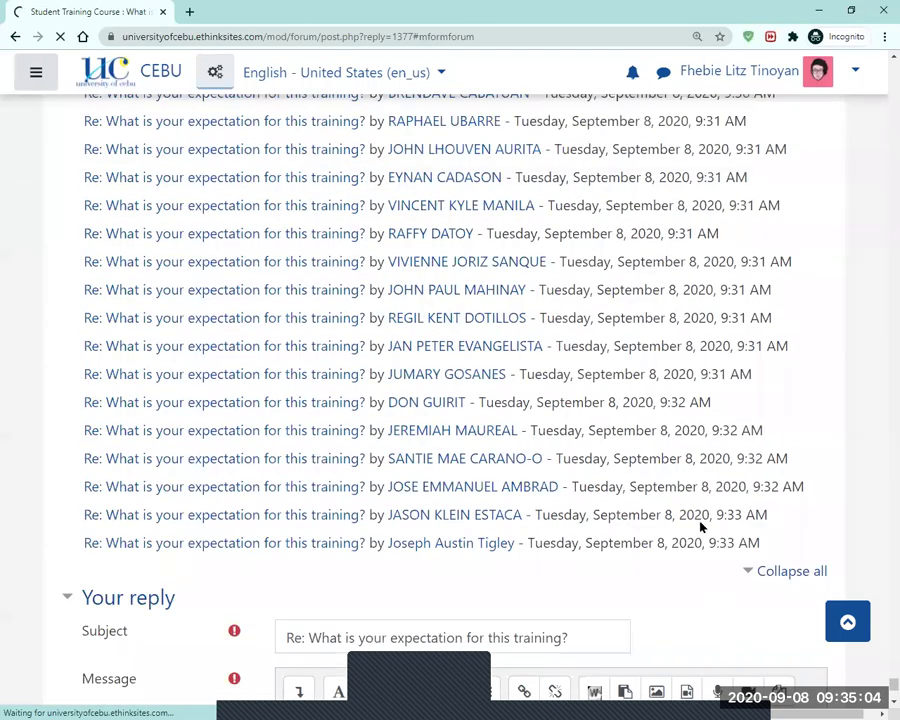
pyautogui.scroll(4, 700, 521)
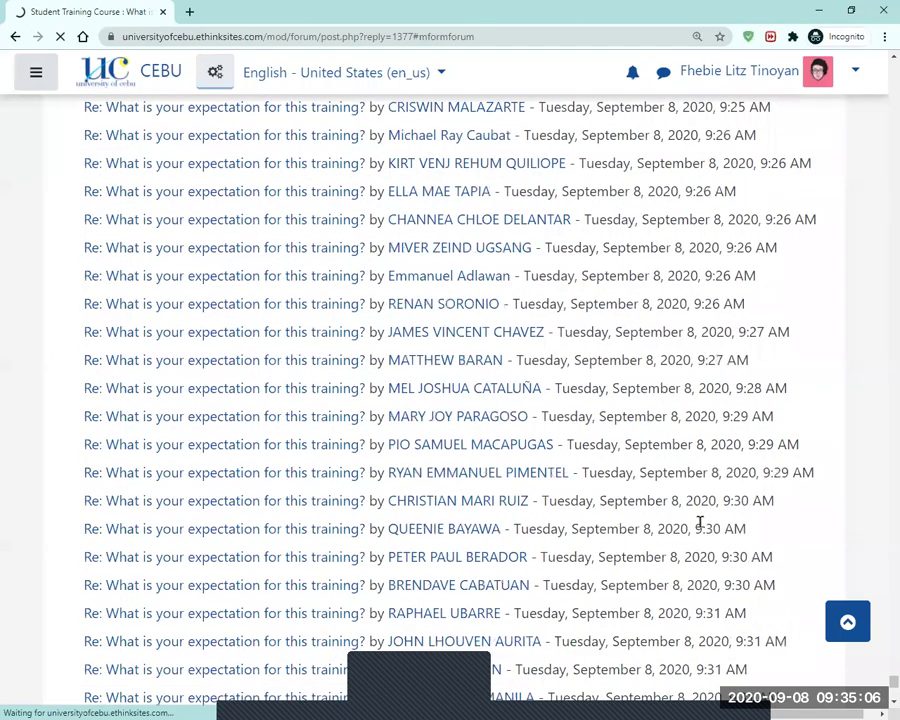
pyautogui.scroll(3, 700, 521)
pyautogui.scroll(1, 700, 521)
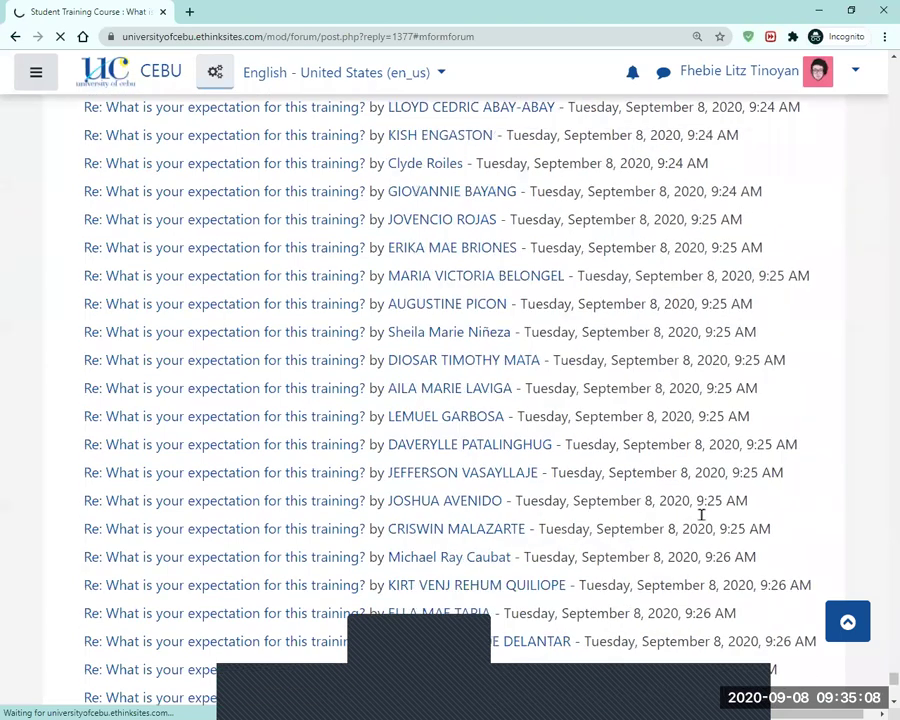
pyautogui.scroll(-5, 700, 515)
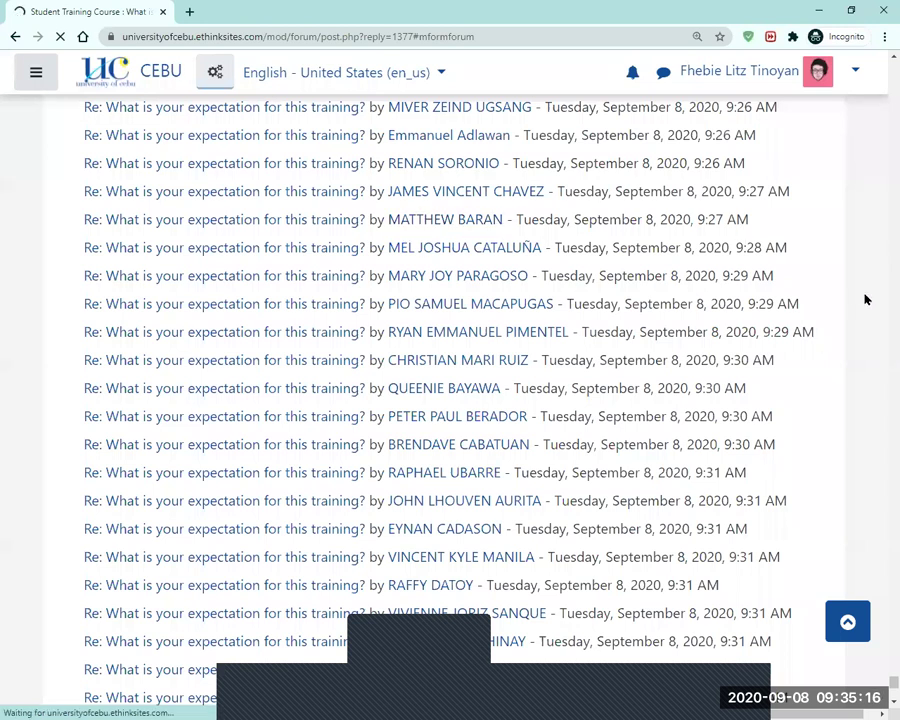
pyautogui.press('End')
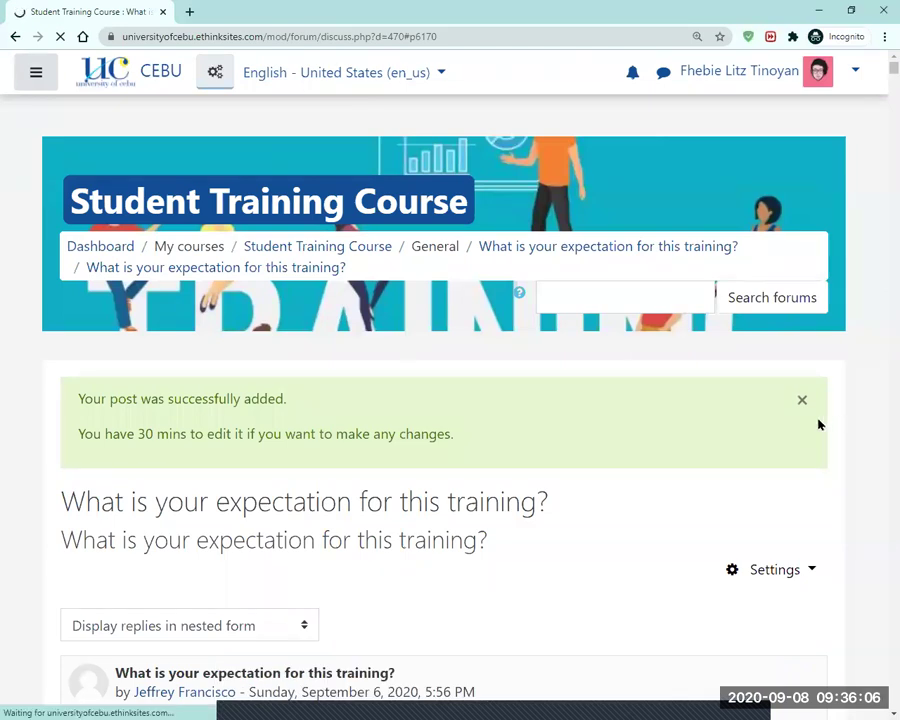
# Step: Select and then deselect the success notice text on the discussion page
pyautogui.scroll(-1, 856, 420)
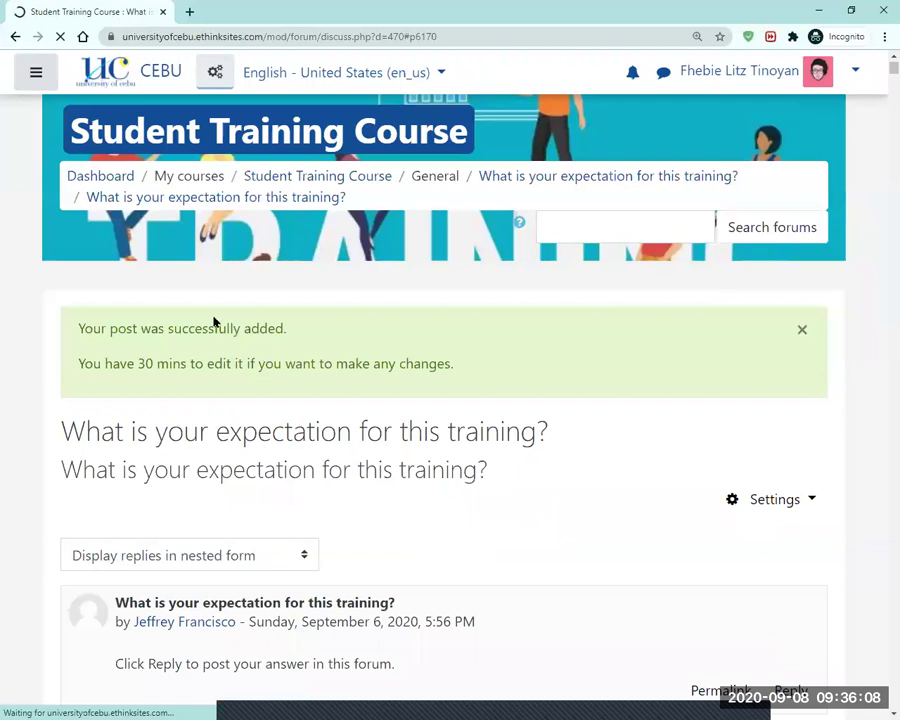
pyautogui.moveTo(261, 341); pyautogui.dragTo(872, 376)
pyautogui.click(868, 360)
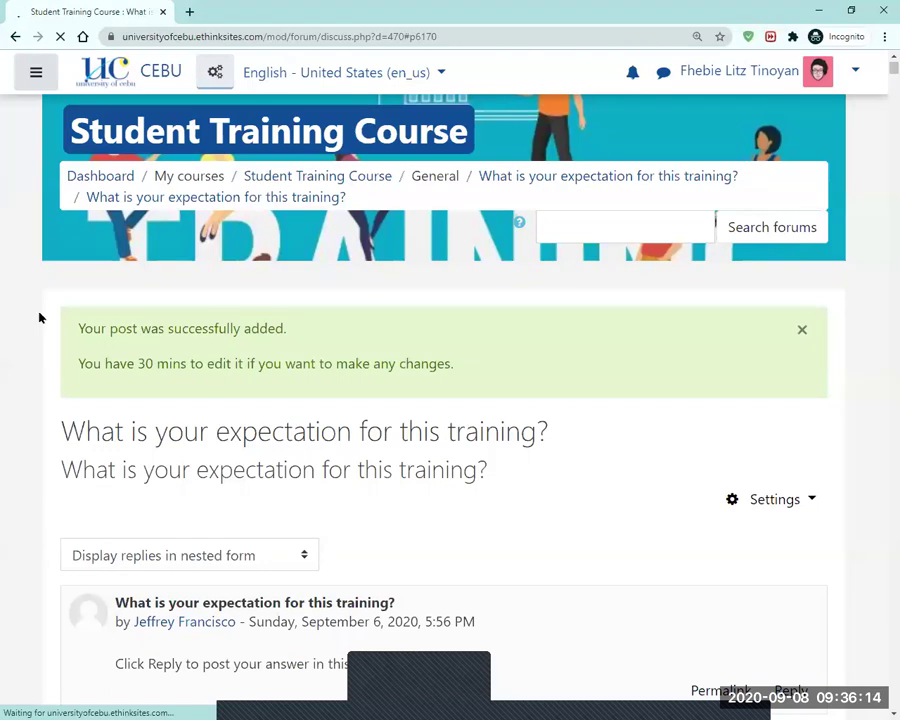
pyautogui.scroll(-5, 492, 480)
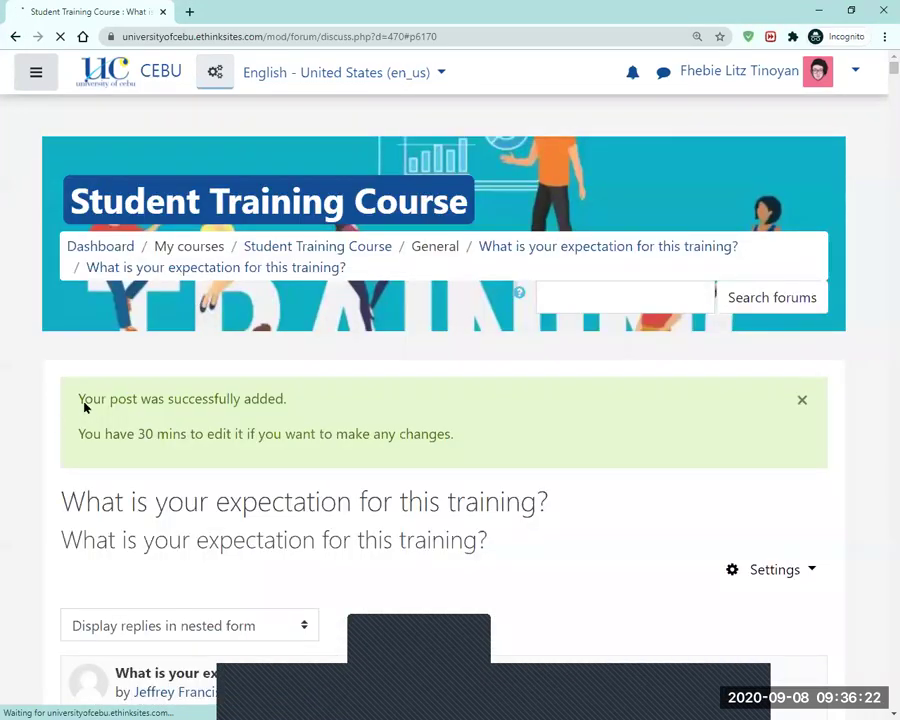
pyautogui.tripleClick(457, 443)
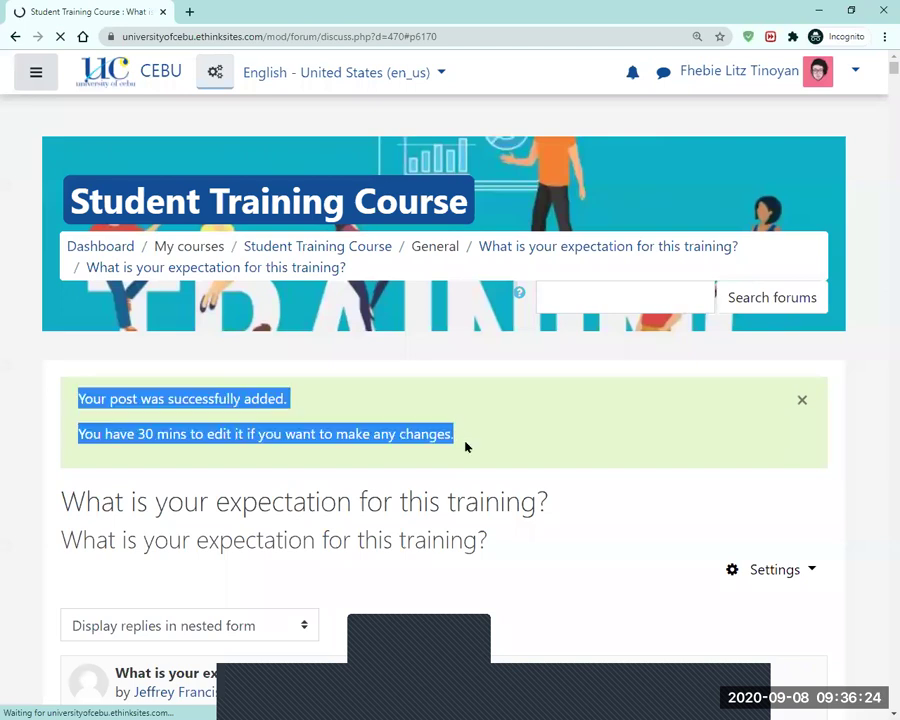
pyautogui.click(476, 454)
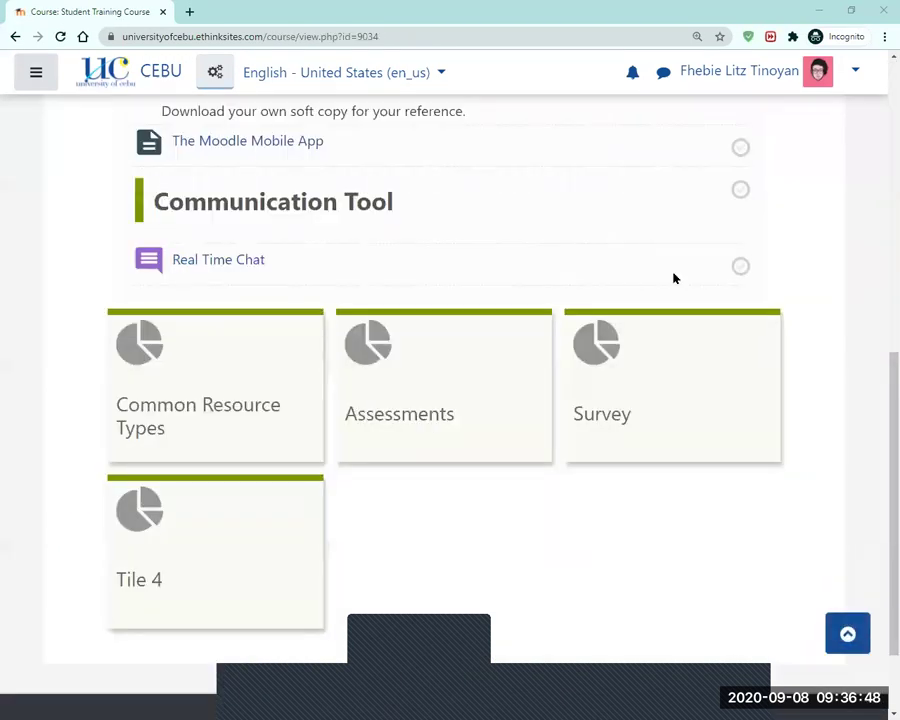
pyautogui.scroll(3, 643, 546)
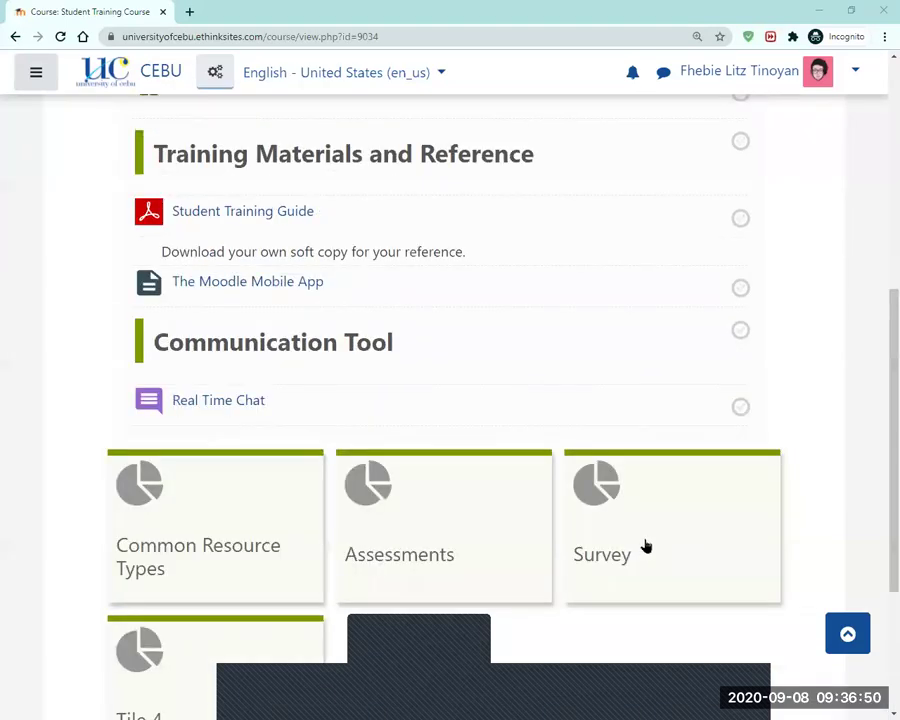
pyautogui.scroll(1, 830, 502)
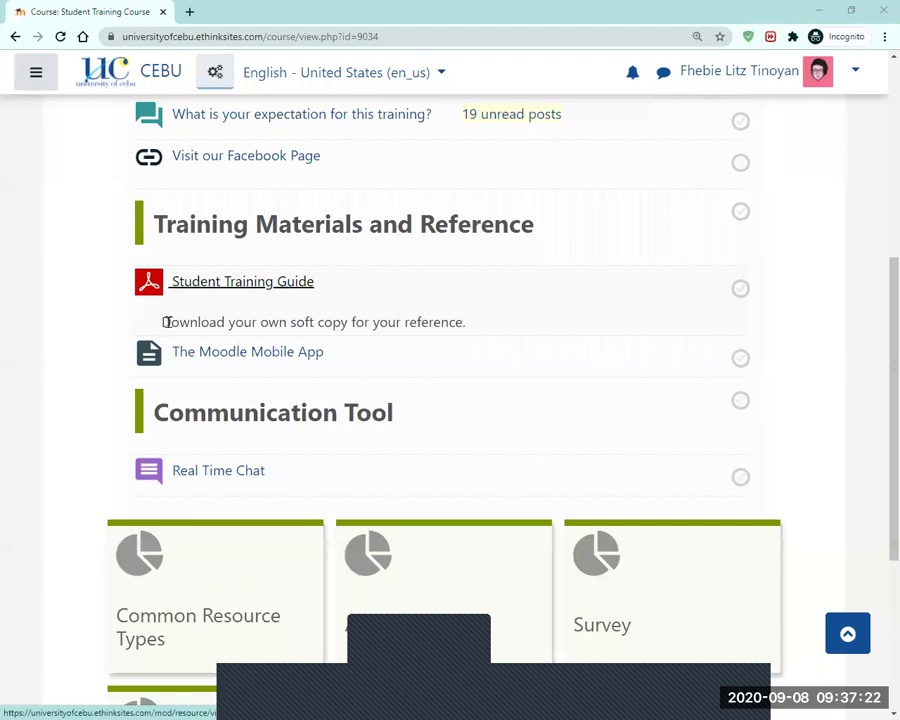
pyautogui.moveTo(162, 322); pyautogui.dragTo(500, 340)
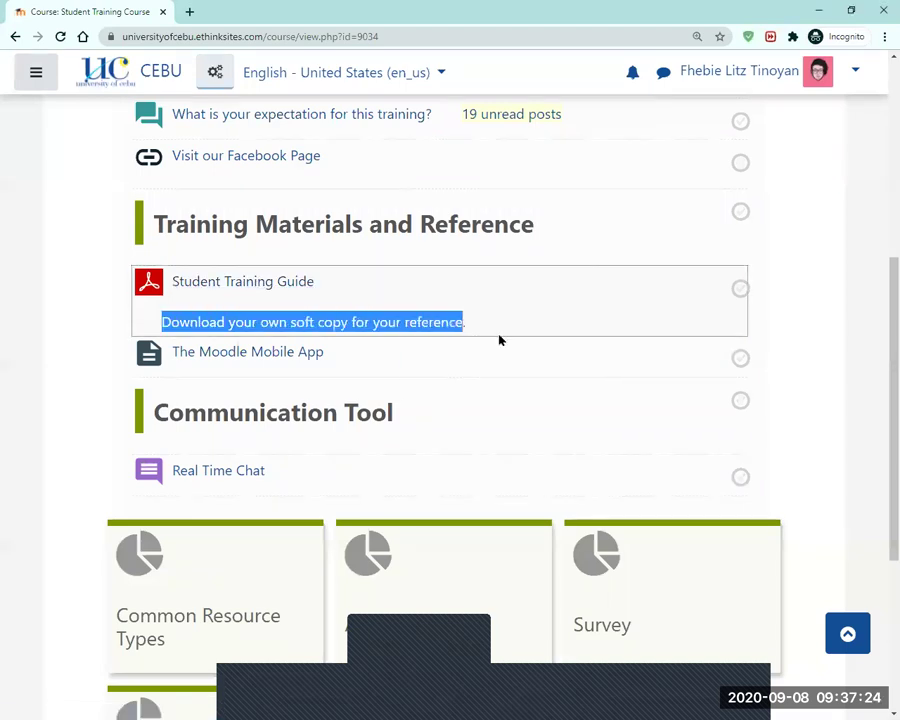
pyautogui.click(490, 305)
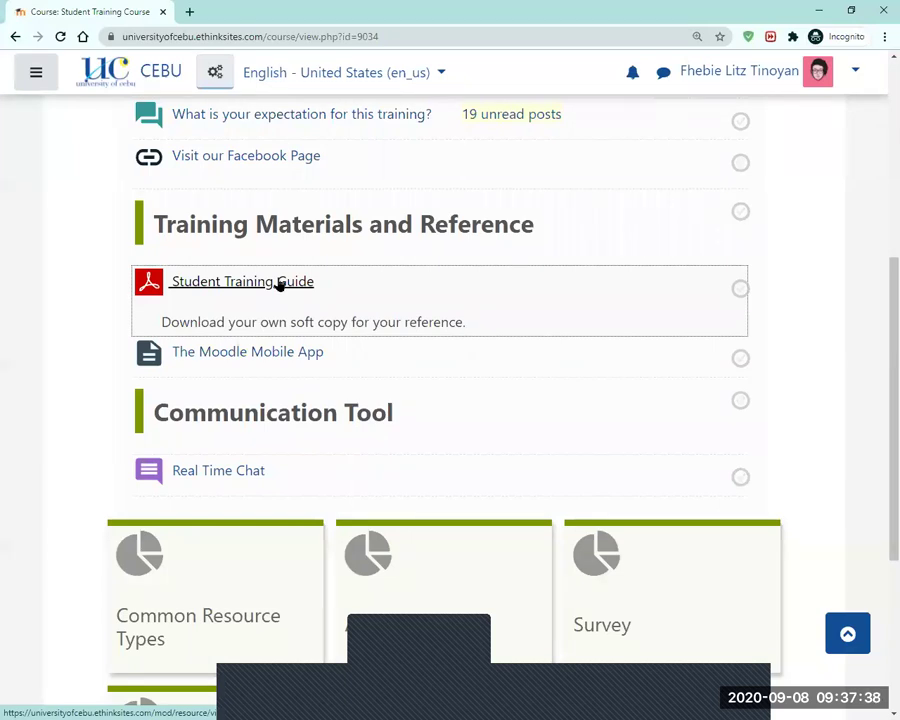
# Step: Open the Student Training Guide PDF and scroll through its 25-page slides
pyautogui.click(280, 285)
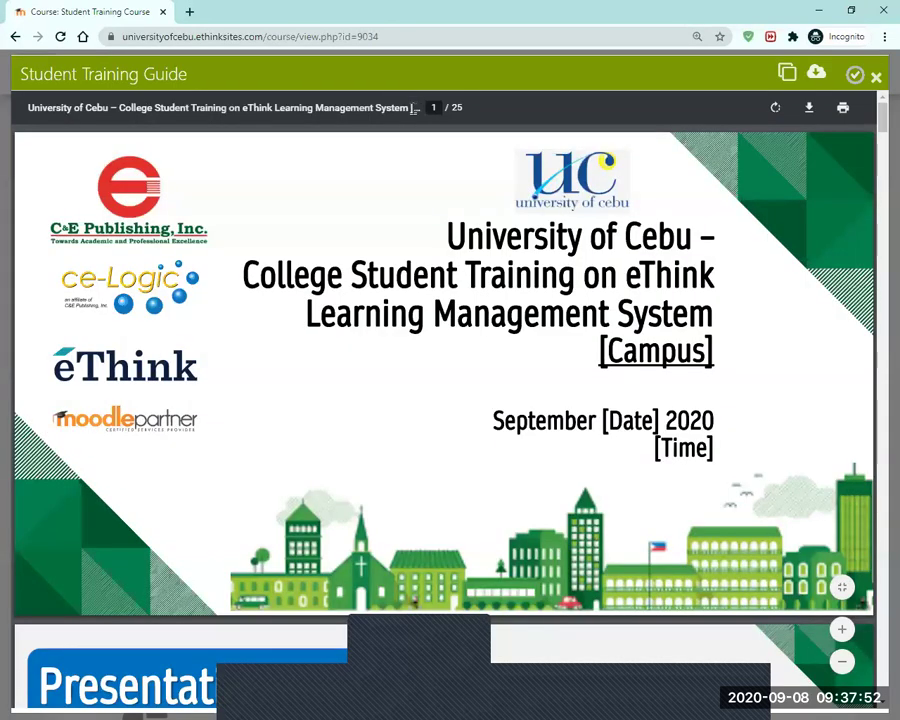
pyautogui.scroll(-5, 634, 401)
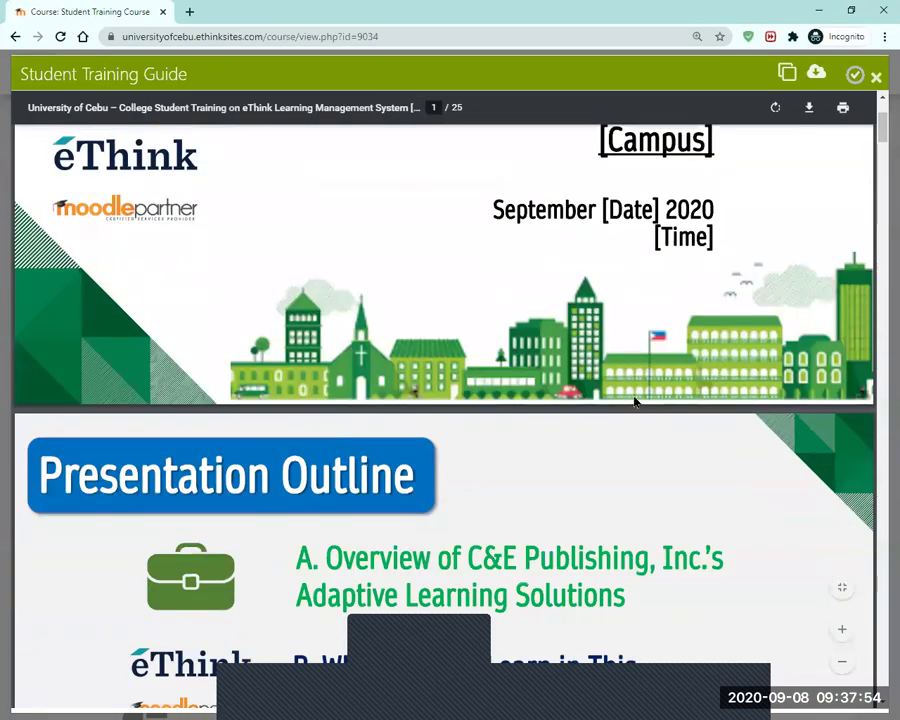
pyautogui.scroll(-3, 634, 401)
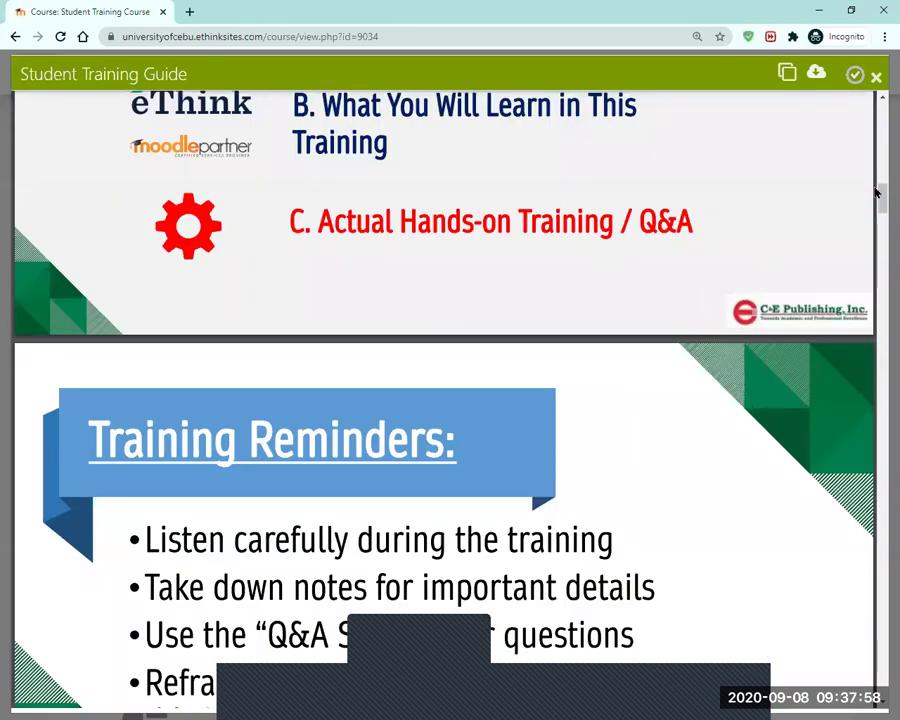
pyautogui.moveTo(879, 201); pyautogui.dragTo(880, 118)
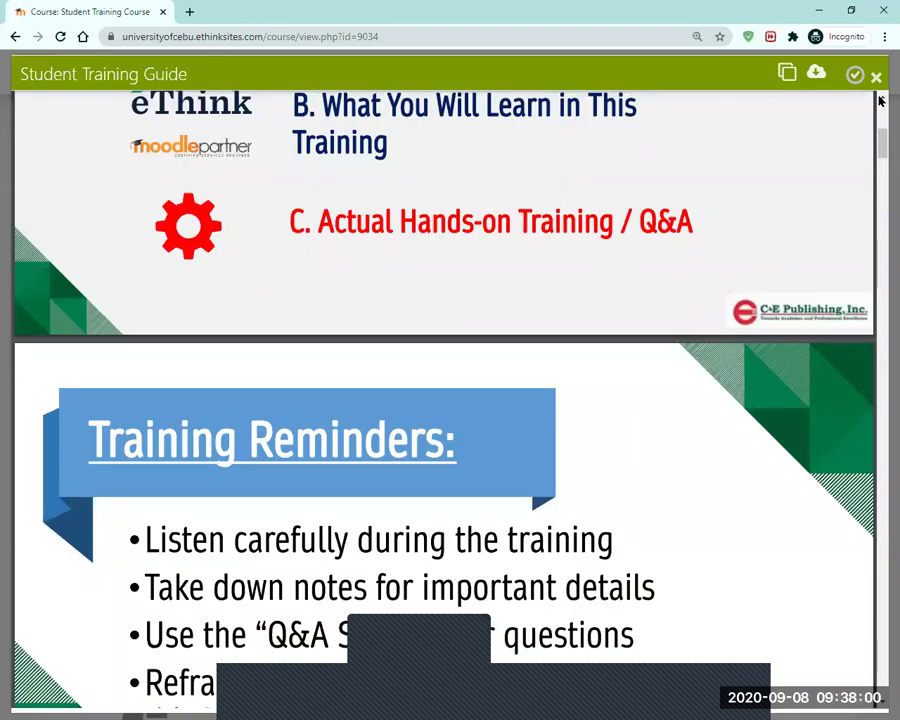
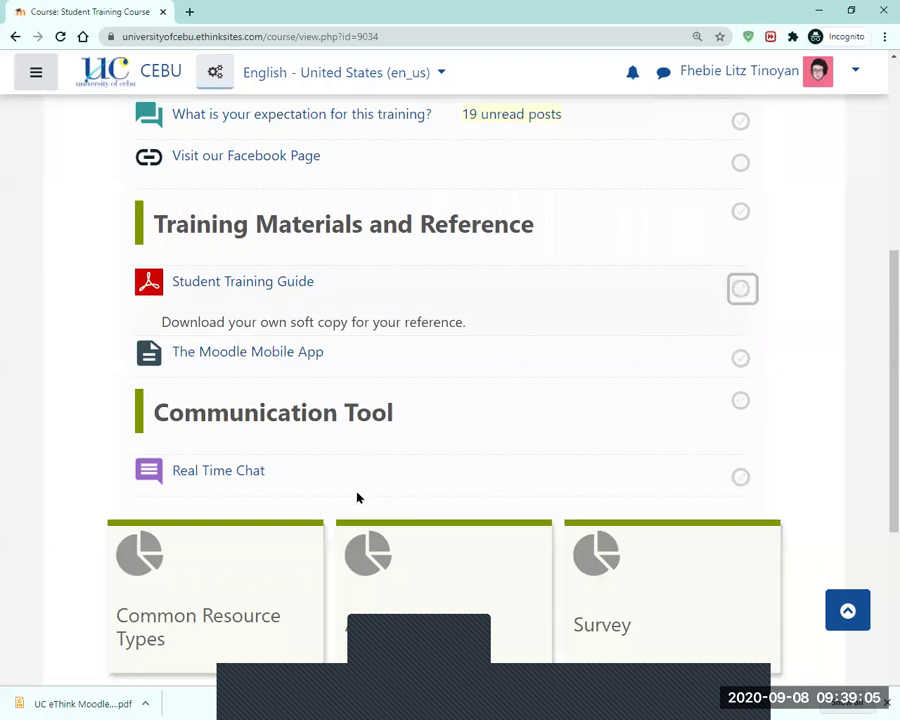
# Step: Open the downloaded student training guide PDF in its own Chrome tab
pyautogui.click(101, 704)
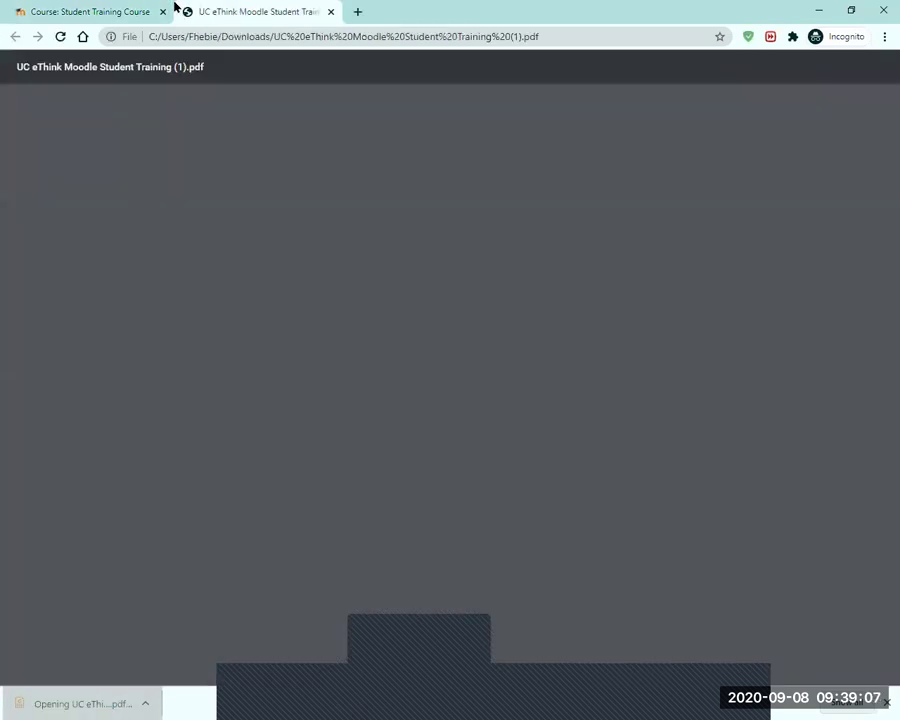
pyautogui.click(114, 10)
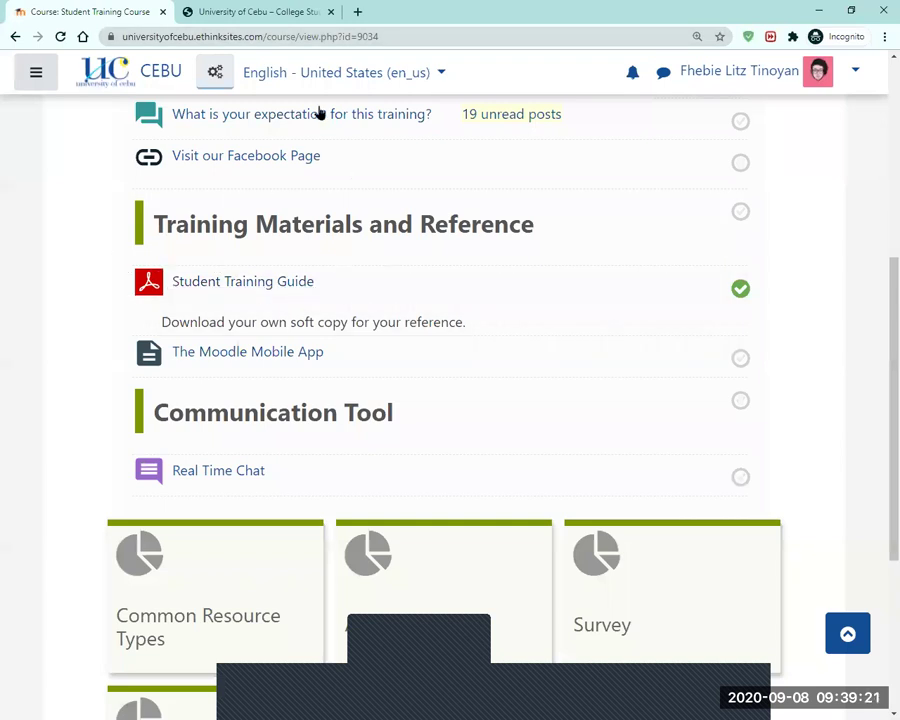
pyautogui.click(288, 14)
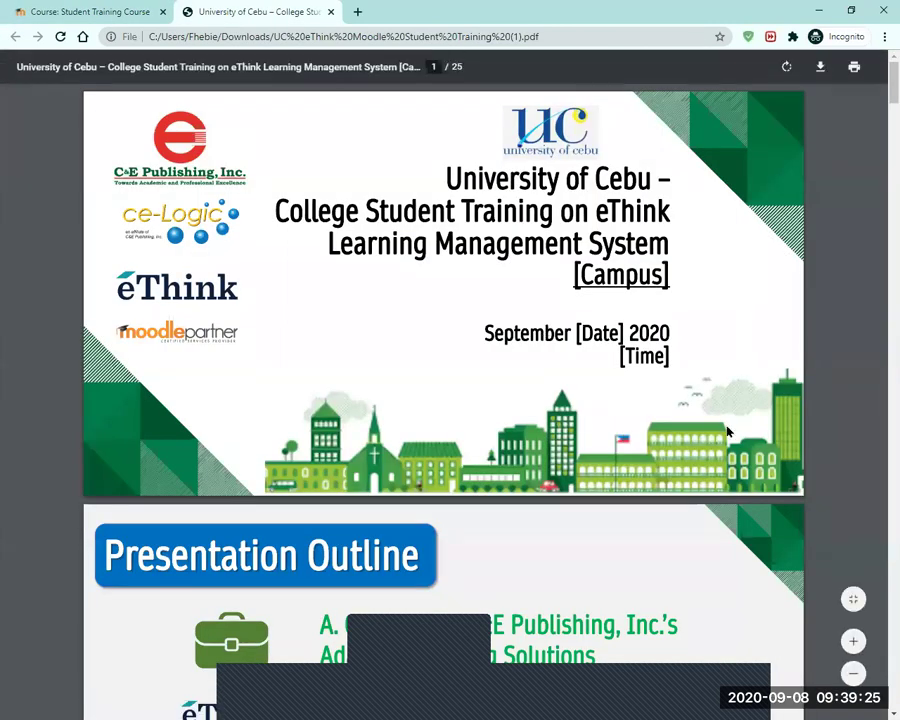
# Step: Scroll through the first slides of the 25-page guide, then close the PDF tab
pyautogui.scroll(-3, 728, 430)
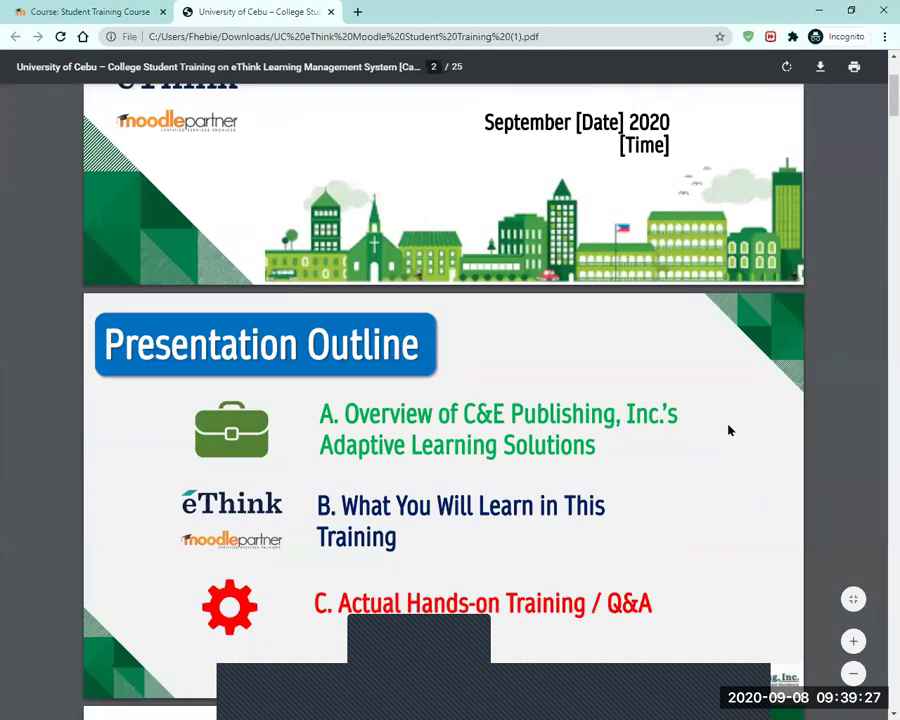
pyautogui.scroll(-1, 728, 430)
pyautogui.scroll(-3, 728, 430)
pyautogui.scroll(-7, 623, 293)
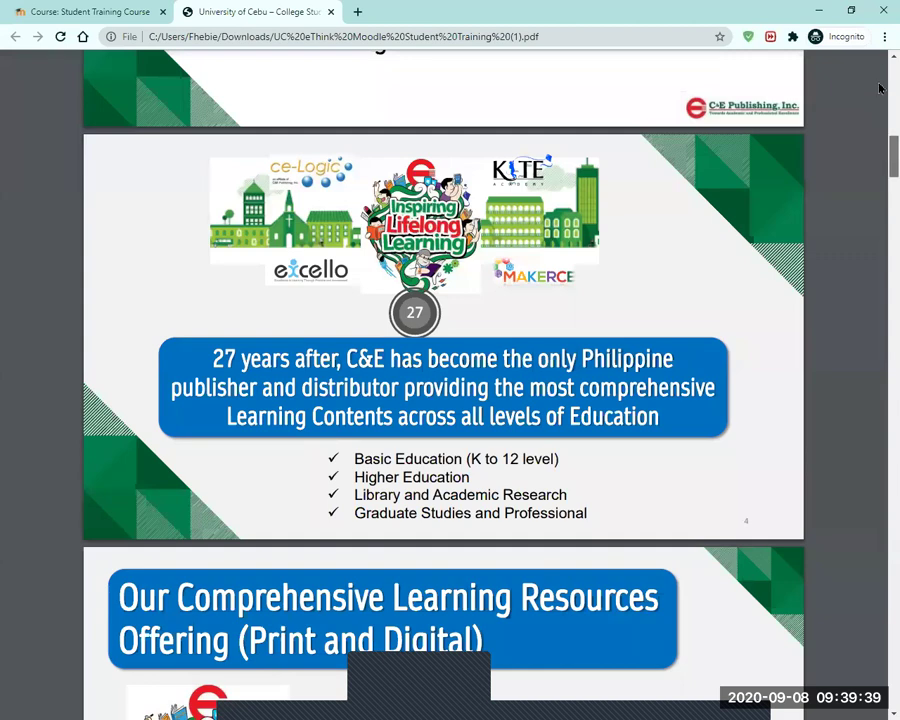
pyautogui.scroll(12, 880, 157)
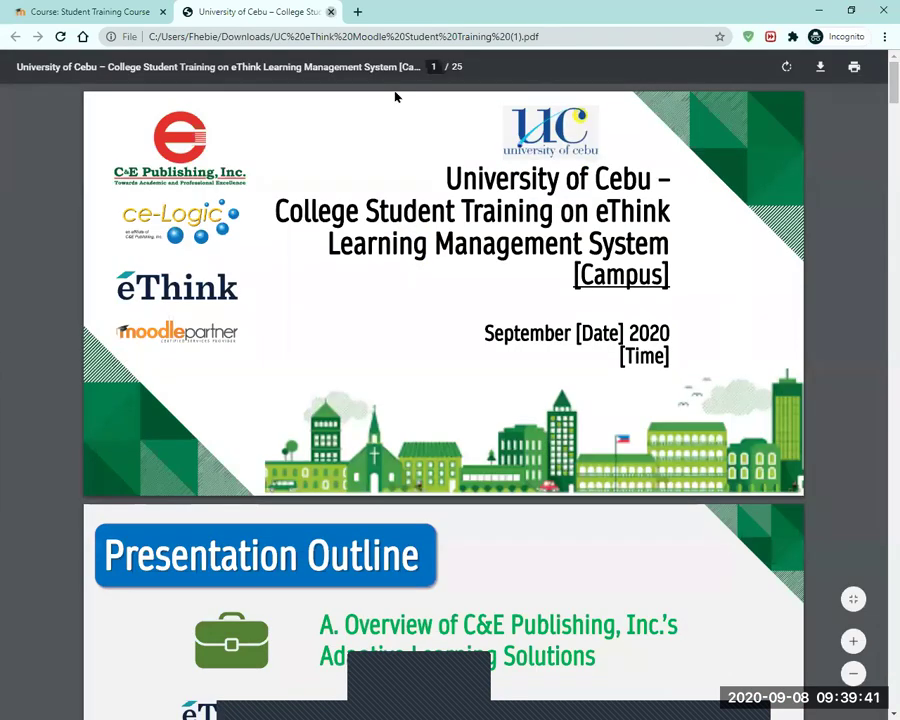
pyautogui.click(331, 12)
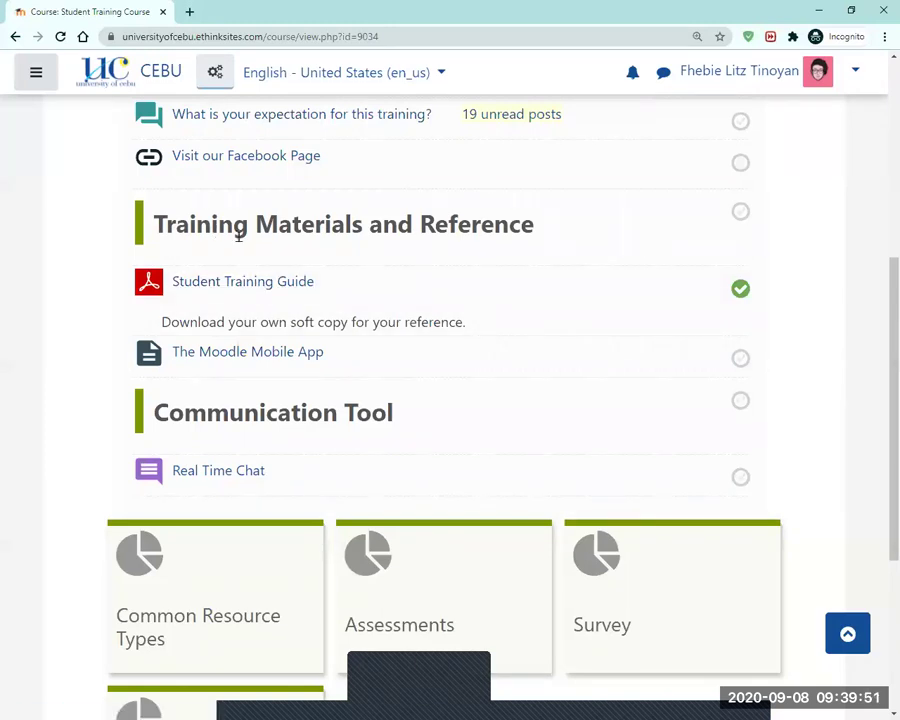
# Step: Go to Private files from the navigation drawer and reload the 504 Gateway Time-out page
pyautogui.click(23, 82)
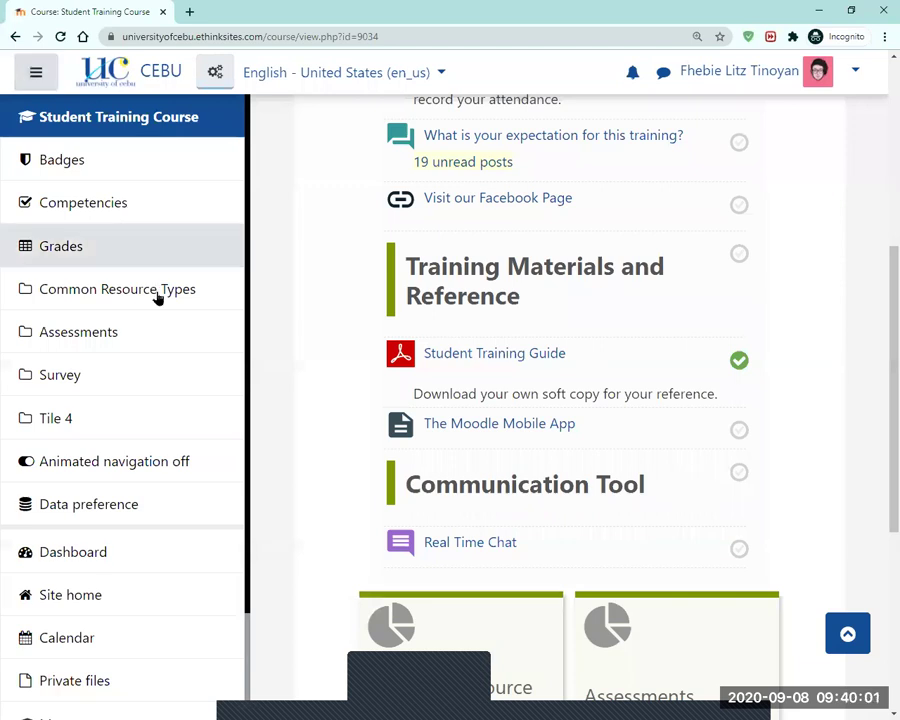
pyautogui.scroll(-2, 171, 366)
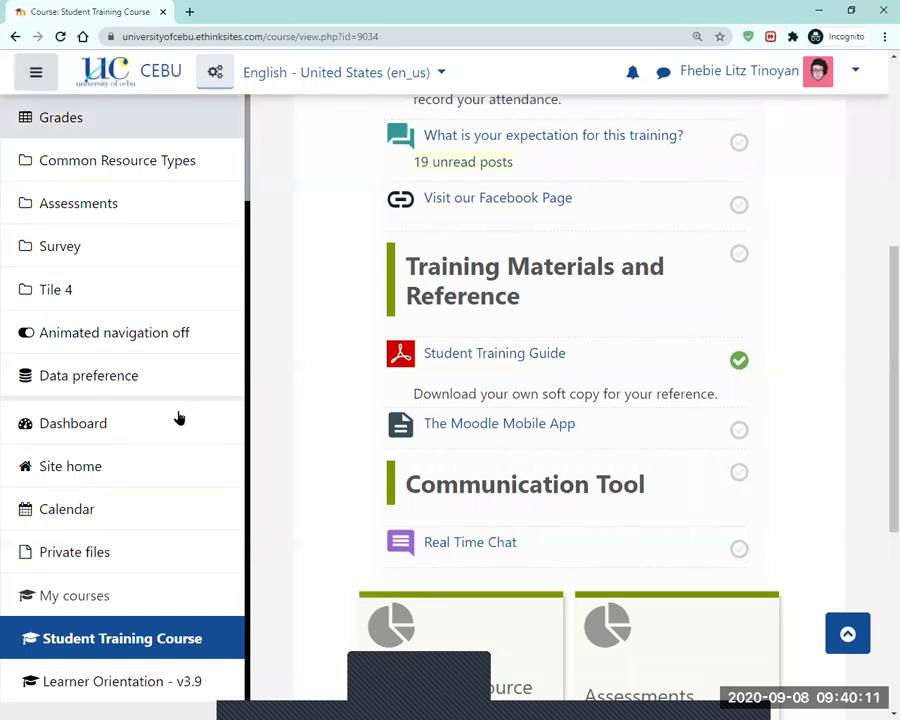
pyautogui.scroll(2, 139, 460)
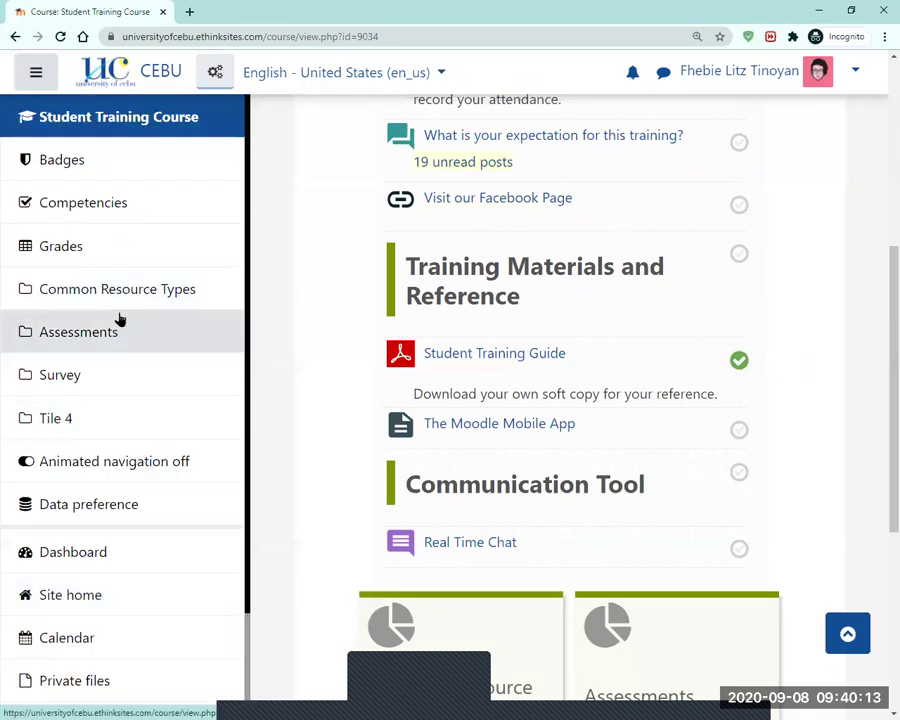
pyautogui.scroll(-2, 119, 319)
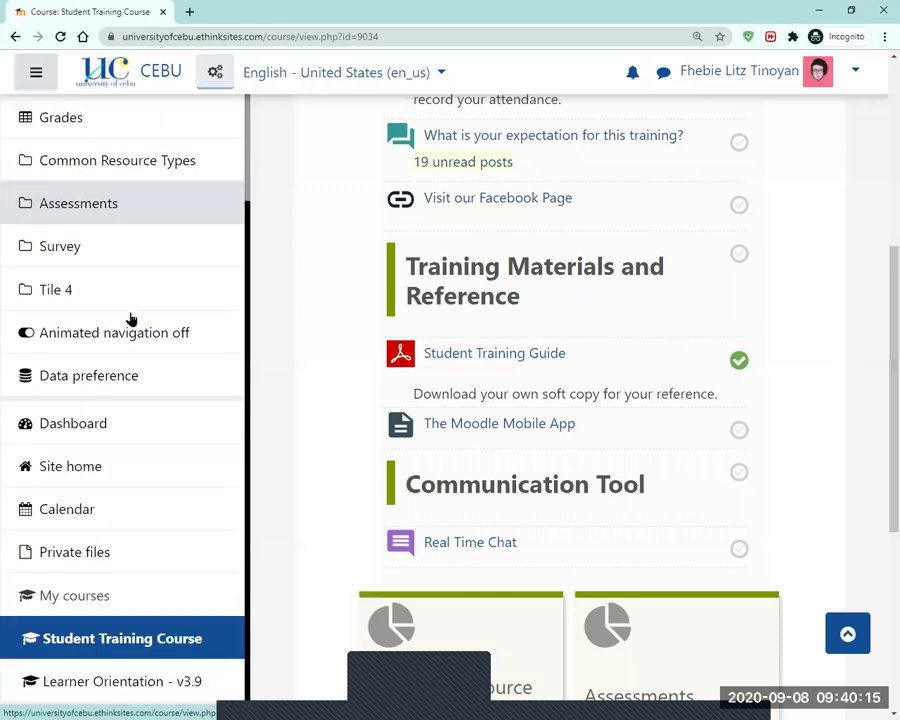
pyautogui.click(85, 560)
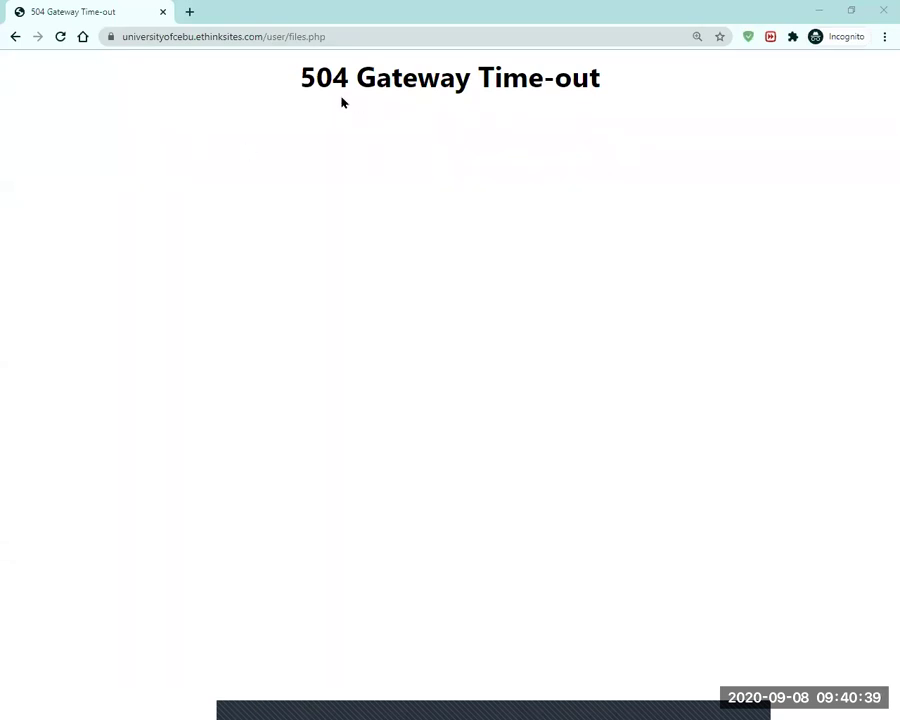
pyautogui.click(60, 37)
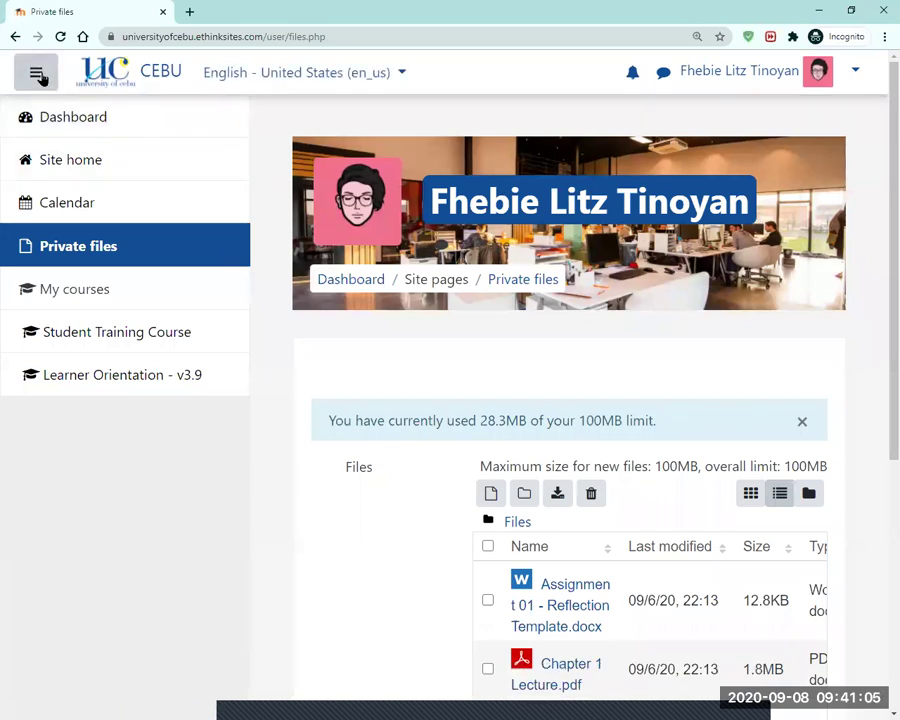
# Step: With the navigation panel hidden, tick Select all for the four Private files, including Student Training.pptx
pyautogui.click(37, 76)
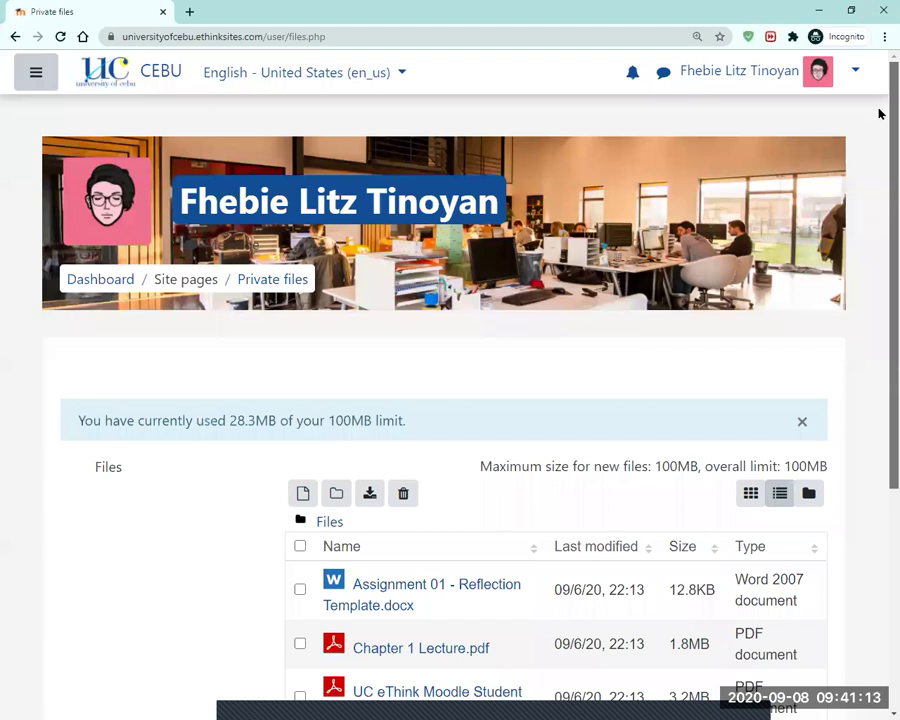
pyautogui.scroll(-1, 880, 120)
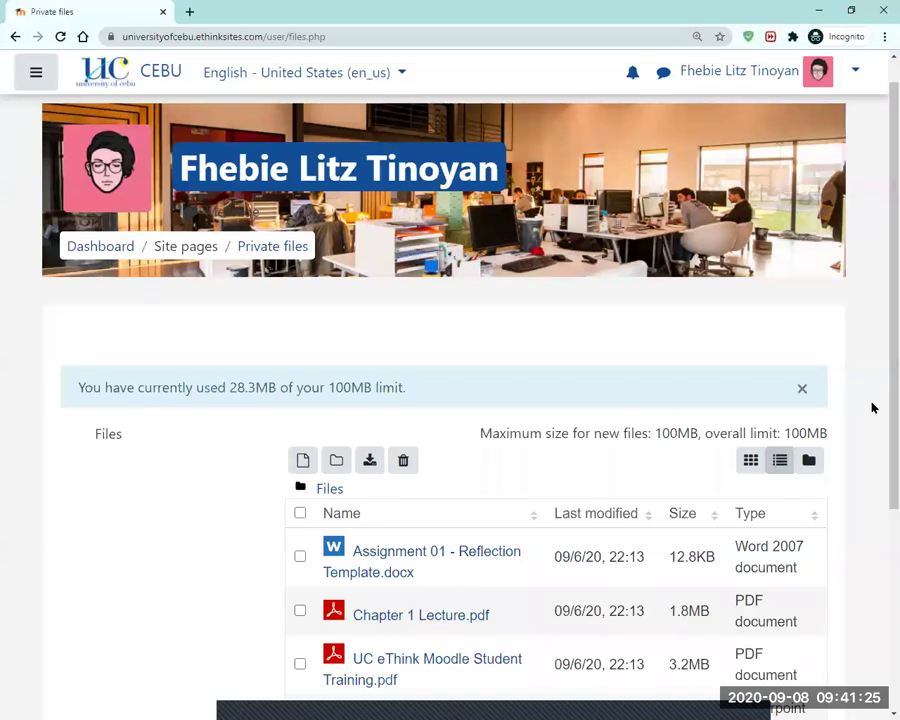
pyautogui.scroll(-1, 872, 407)
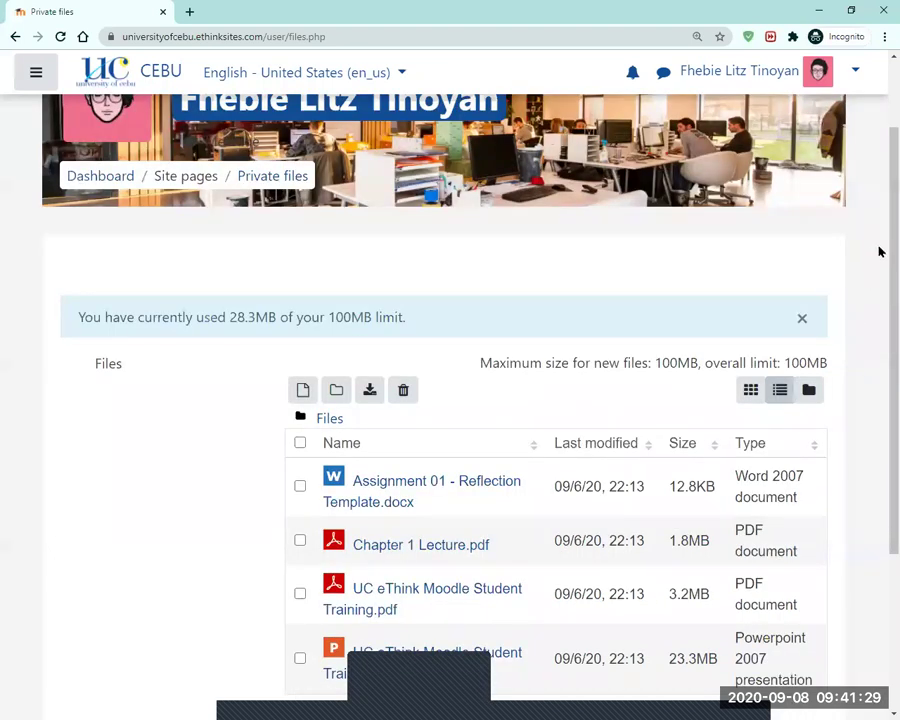
pyautogui.scroll(-1, 878, 262)
pyautogui.scroll(2, 878, 255)
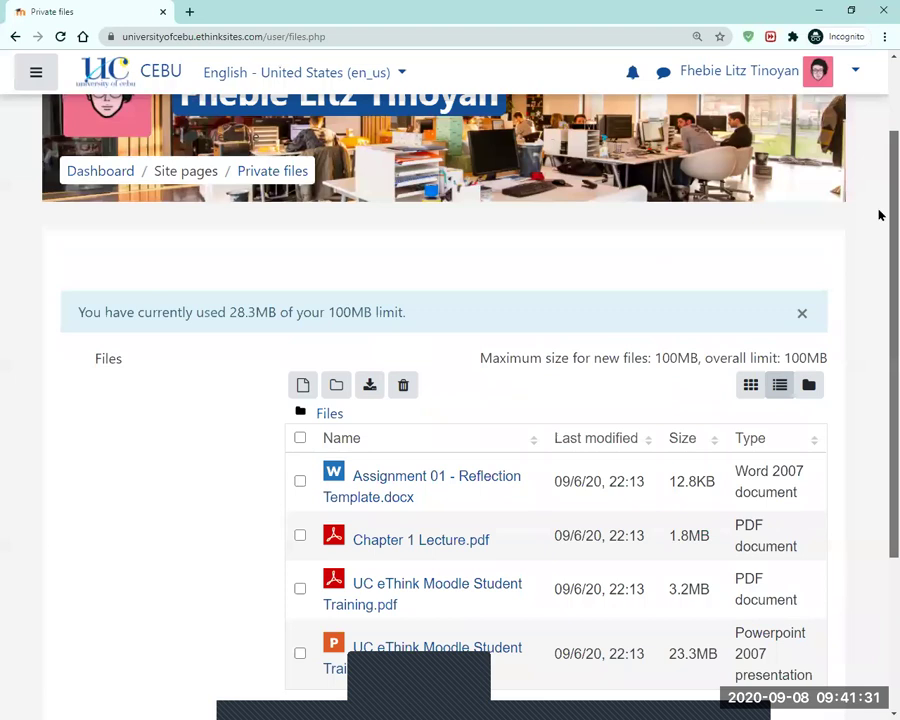
pyautogui.click(33, 73)
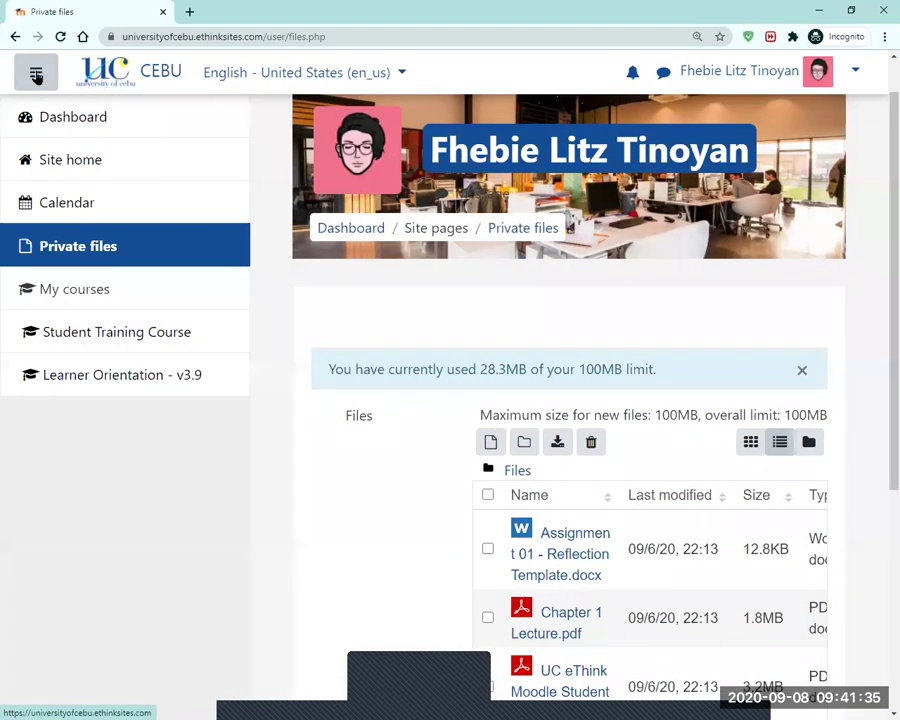
pyautogui.click(36, 74)
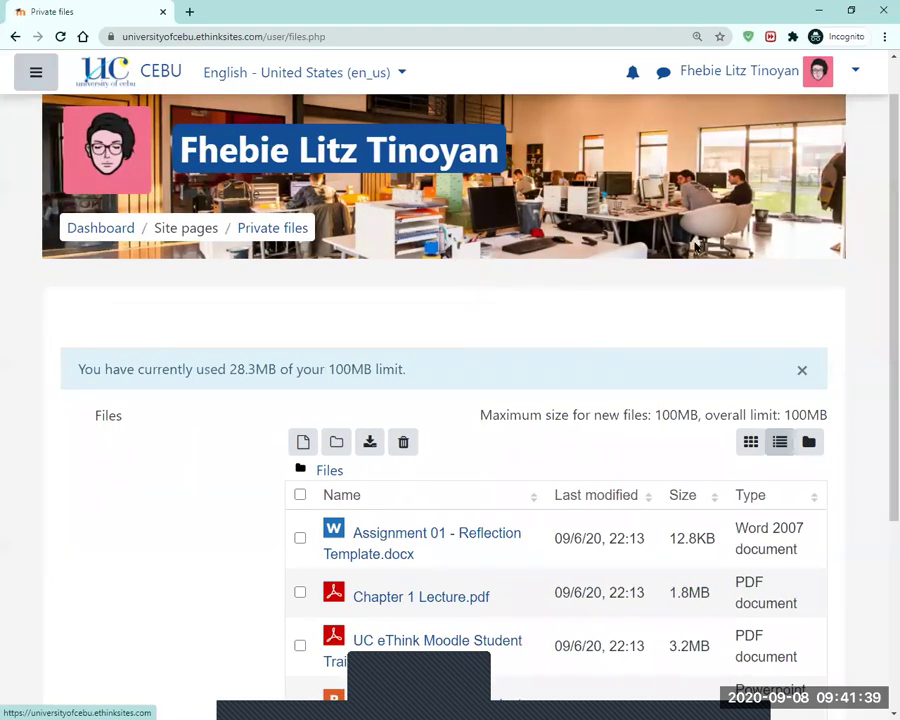
pyautogui.scroll(1, 697, 247)
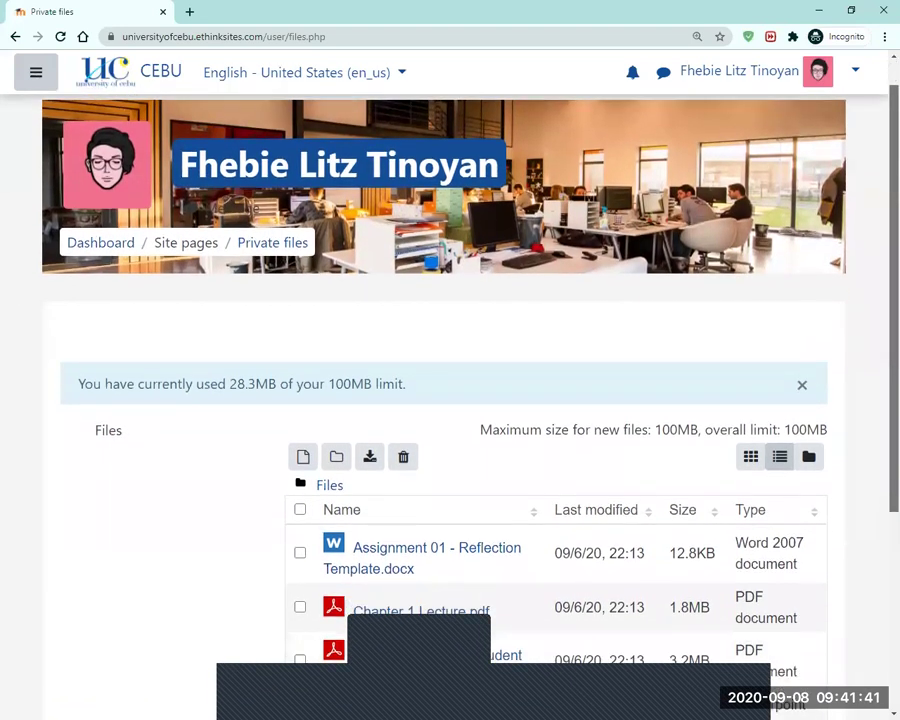
pyautogui.scroll(-2, 874, 244)
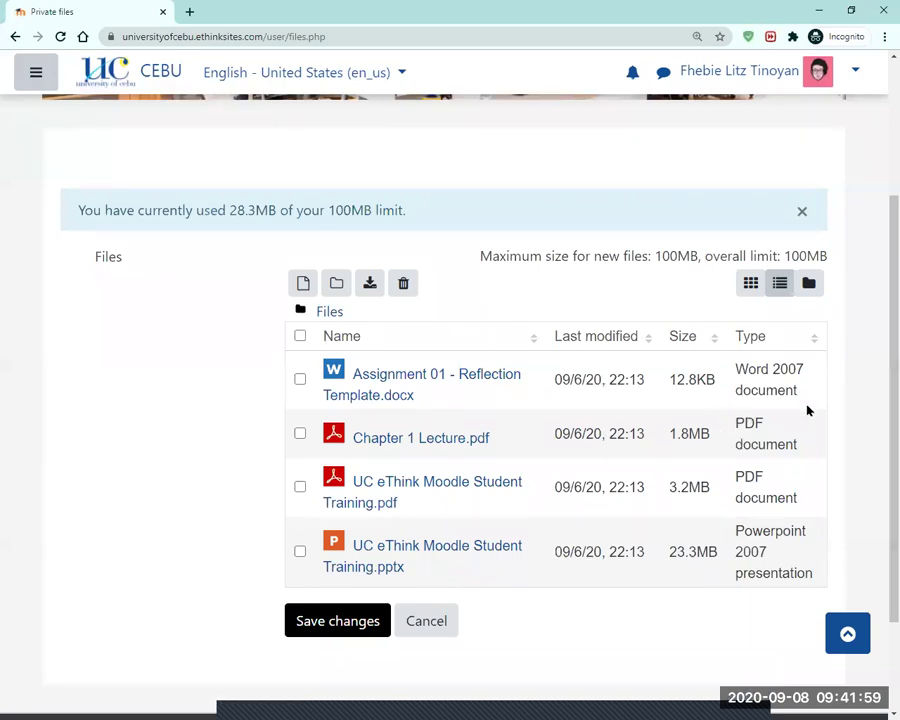
pyautogui.scroll(1, 878, 307)
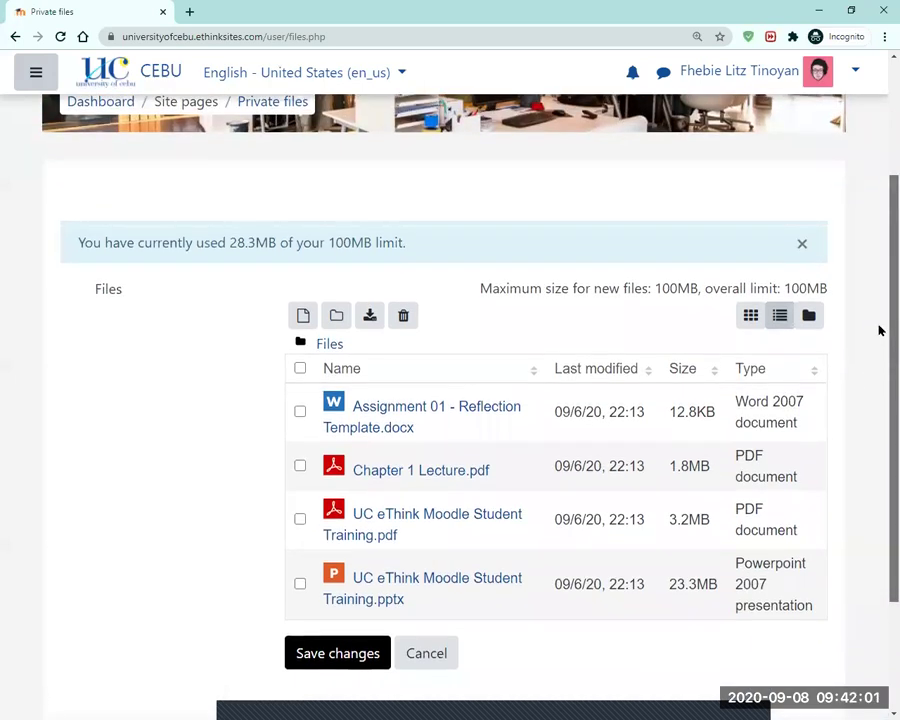
pyautogui.scroll(-1, 870, 328)
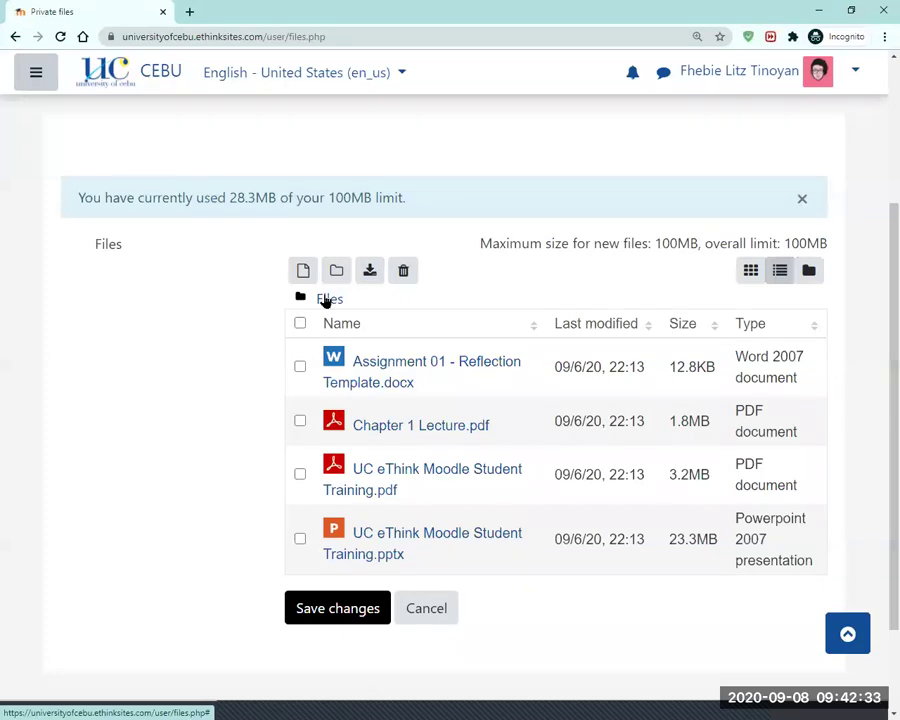
pyautogui.click(300, 323)
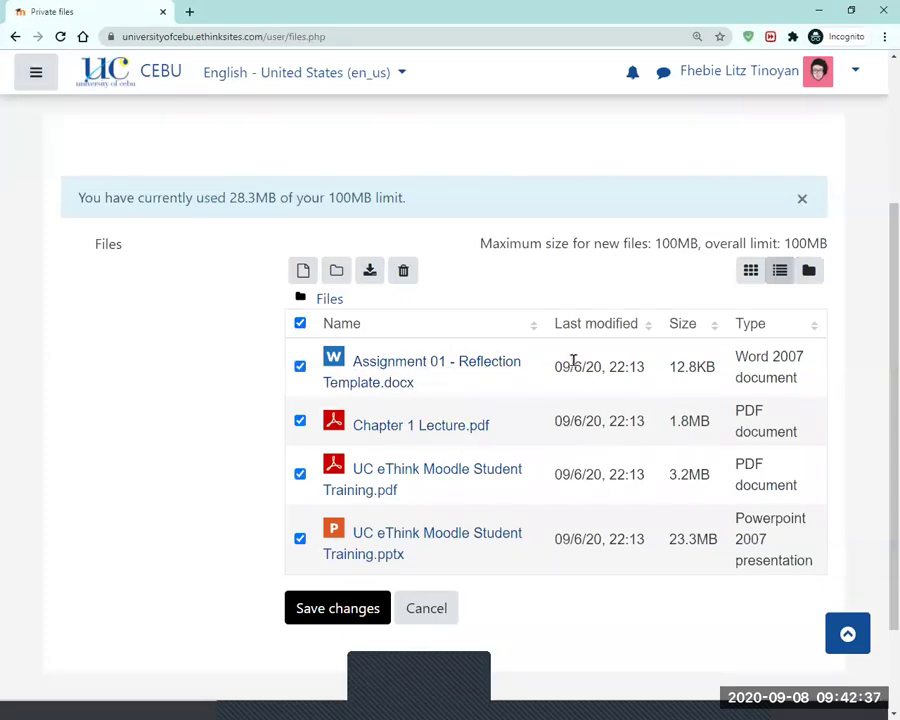
# Step: Download the four checked Private files together as a single archive
pyautogui.click(370, 272)
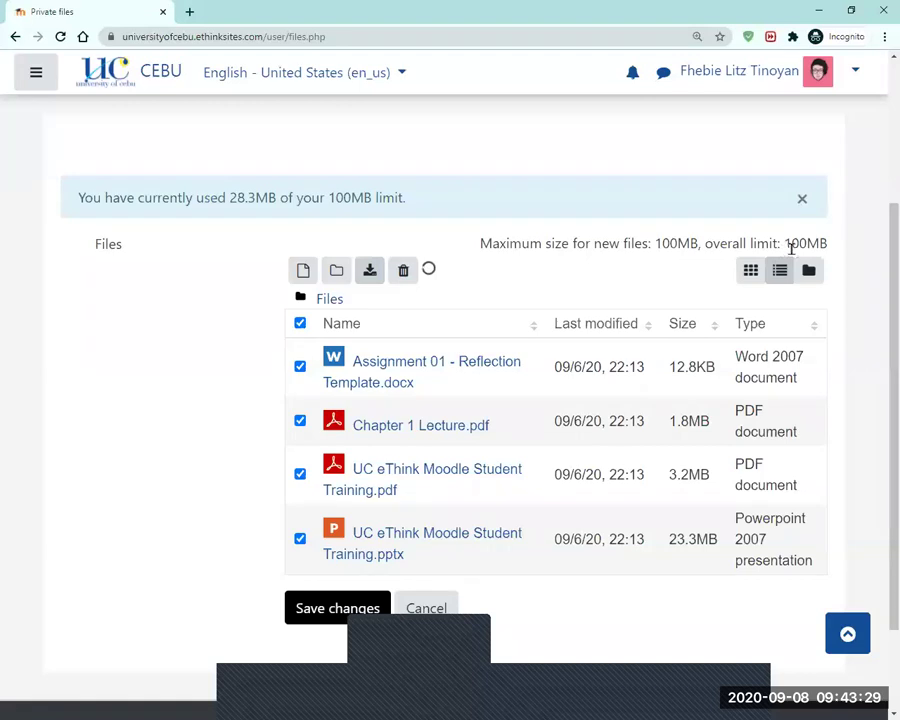
# Step: Highlight the 100MB overall limit value on the Private files page
pyautogui.moveTo(787, 244); pyautogui.dragTo(831, 250)
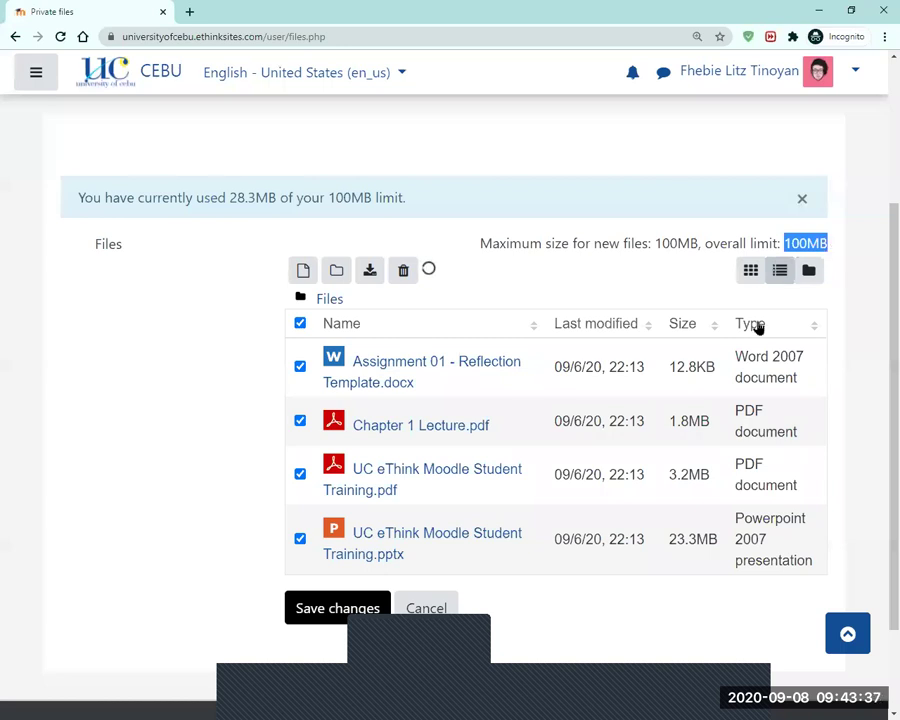
pyautogui.click(798, 235)
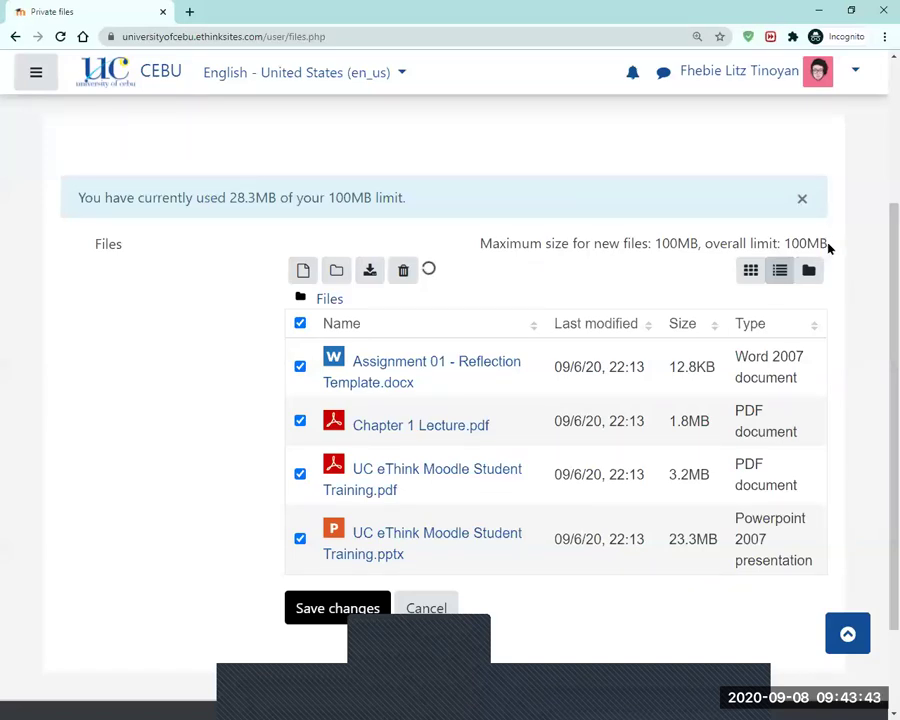
pyautogui.moveTo(826, 242); pyautogui.dragTo(782, 243)
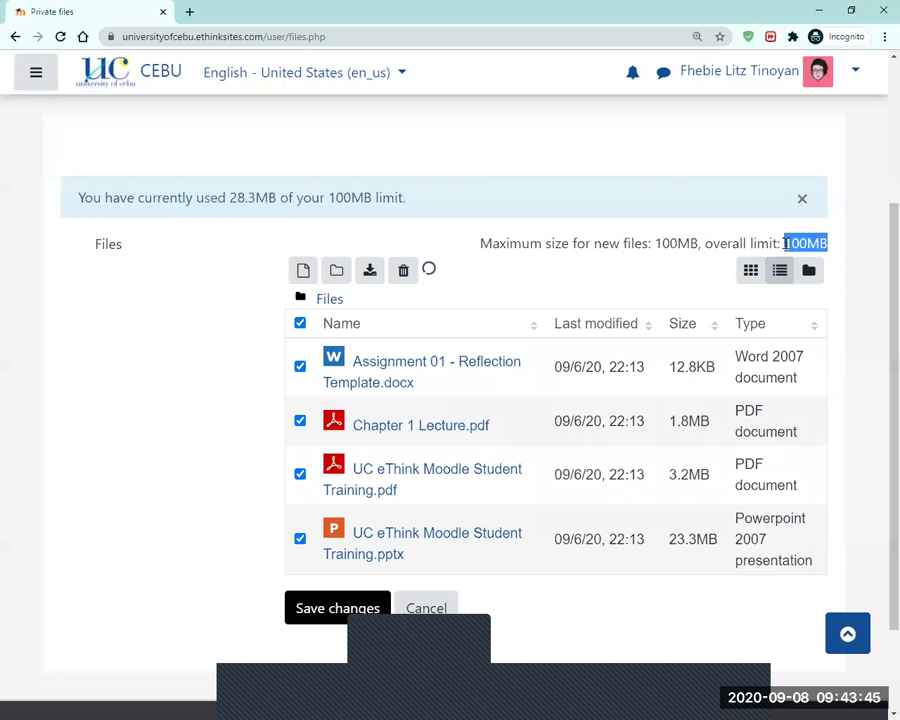
pyautogui.click(682, 220)
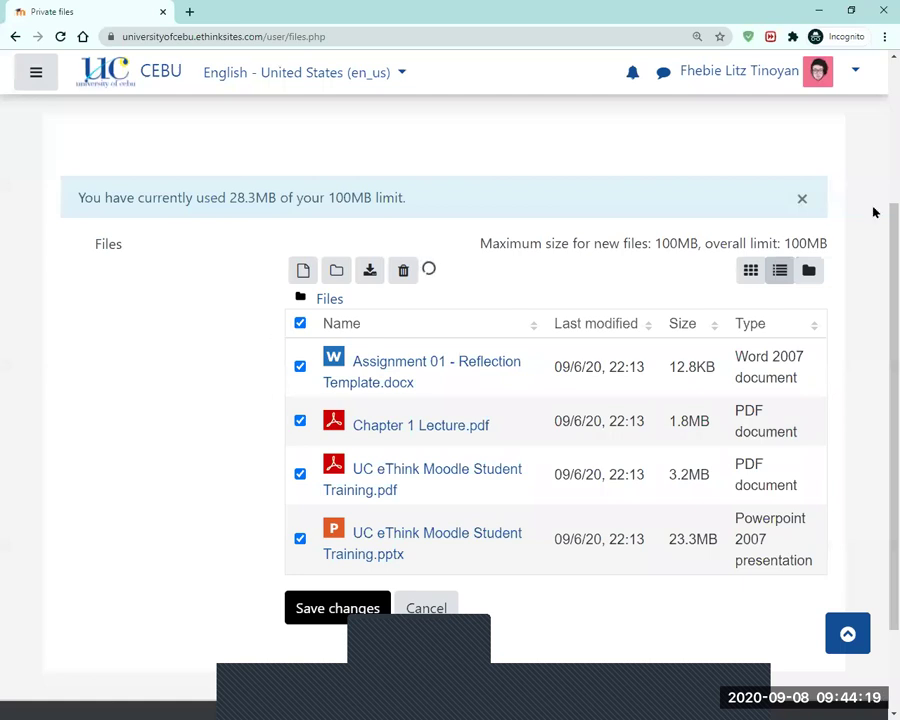
# Step: Wait while the archive prepares until Files (2).zip starts downloading
pyautogui.scroll(-2, 878, 257)
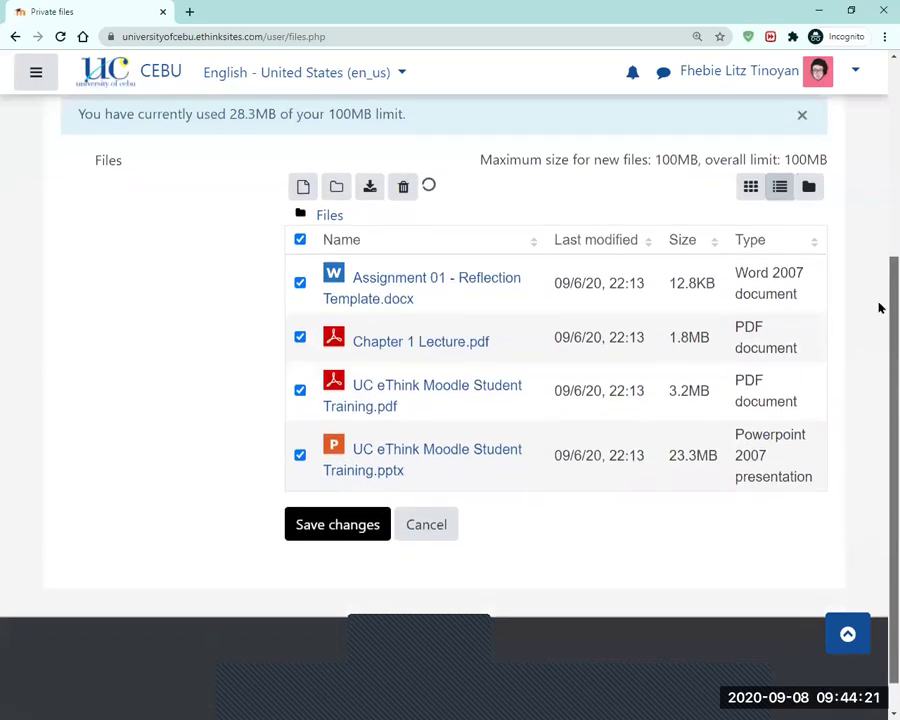
pyautogui.scroll(1, 450, 350)
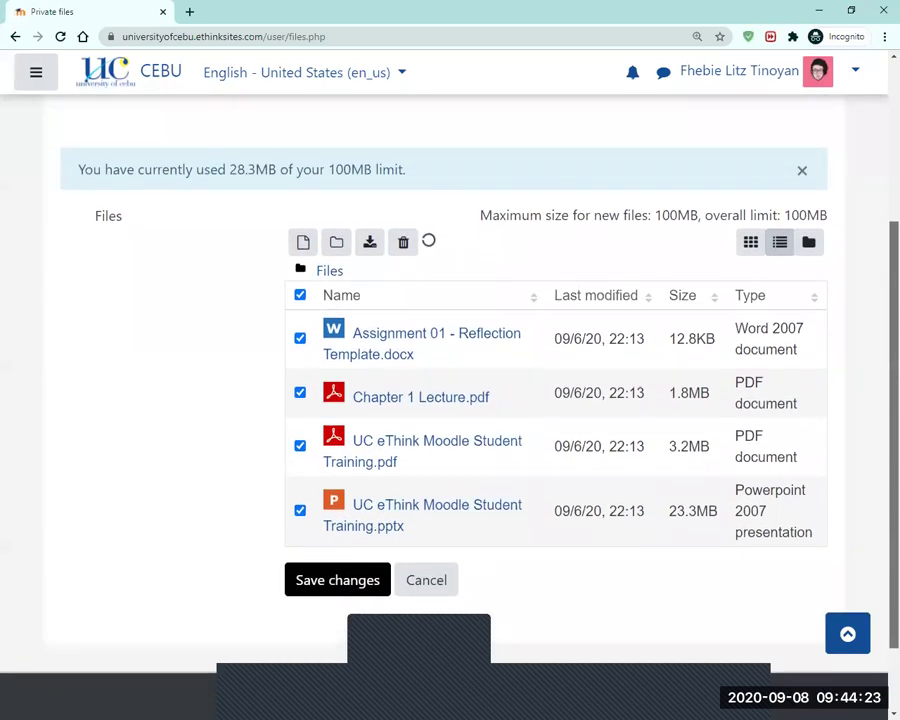
pyautogui.scroll(-1, 450, 350)
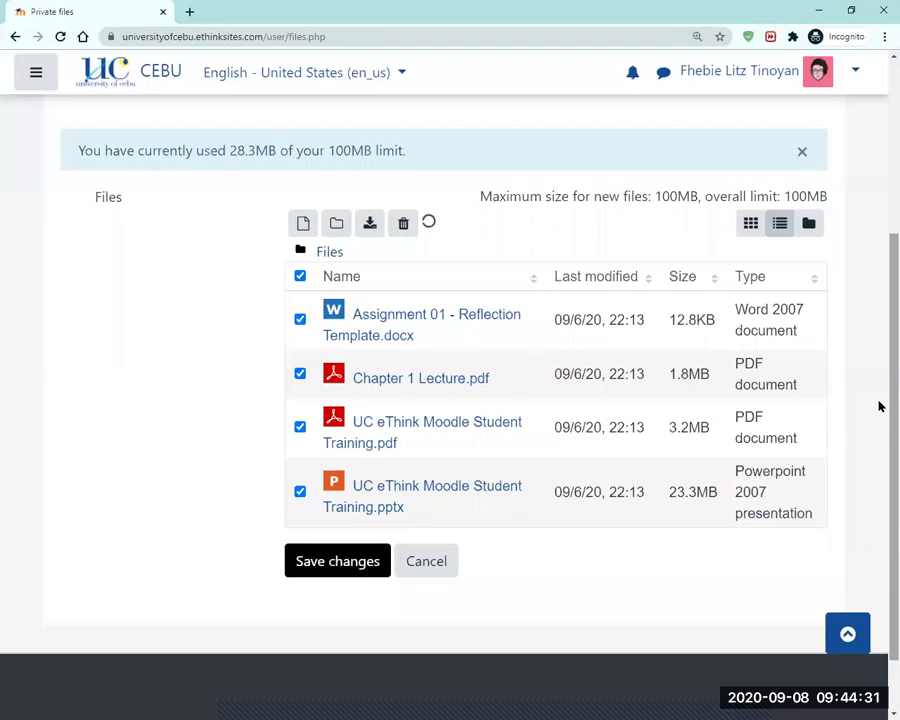
pyautogui.scroll(1, 880, 406)
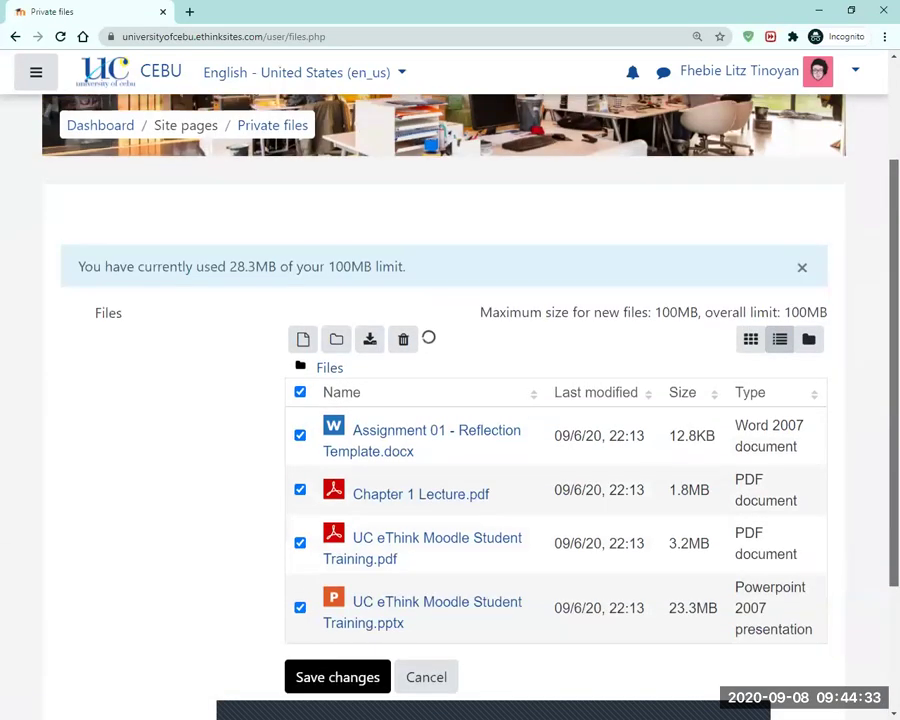
pyautogui.scroll(-1, 445, 400)
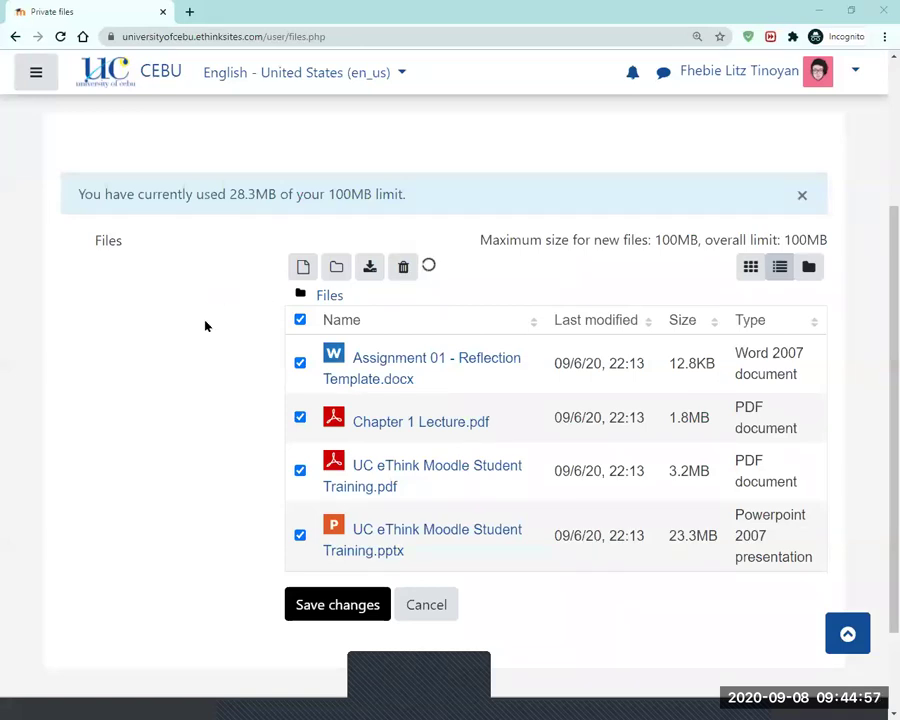
pyautogui.scroll(-2, 222, 377)
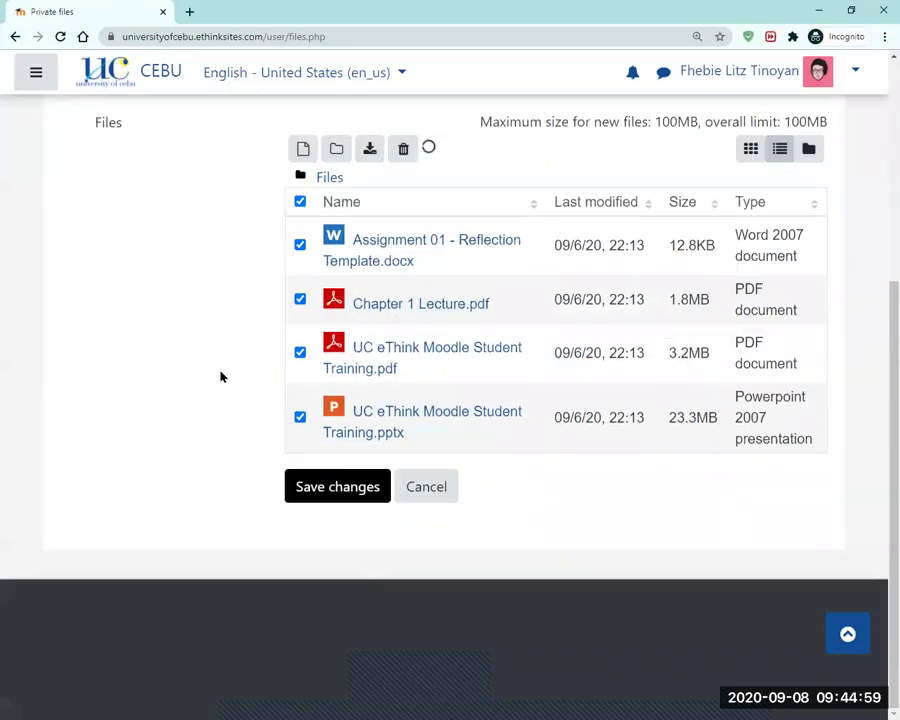
pyautogui.scroll(2, 220, 374)
pyautogui.scroll(-1, 220, 374)
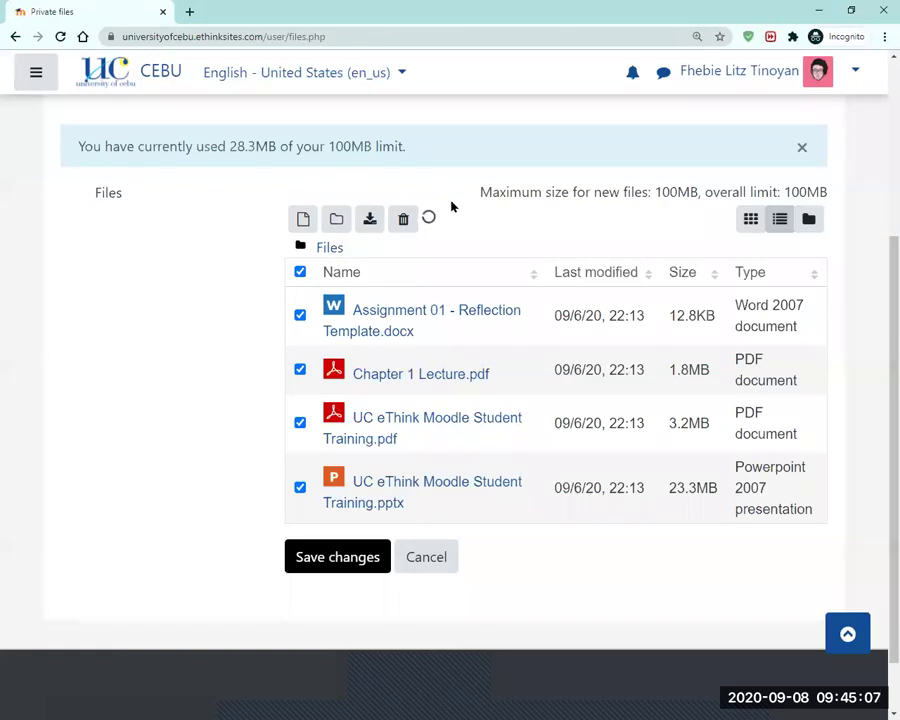
# Step: Switch the file manager from icon view to table view, then to folder tree view
pyautogui.click(751, 221)
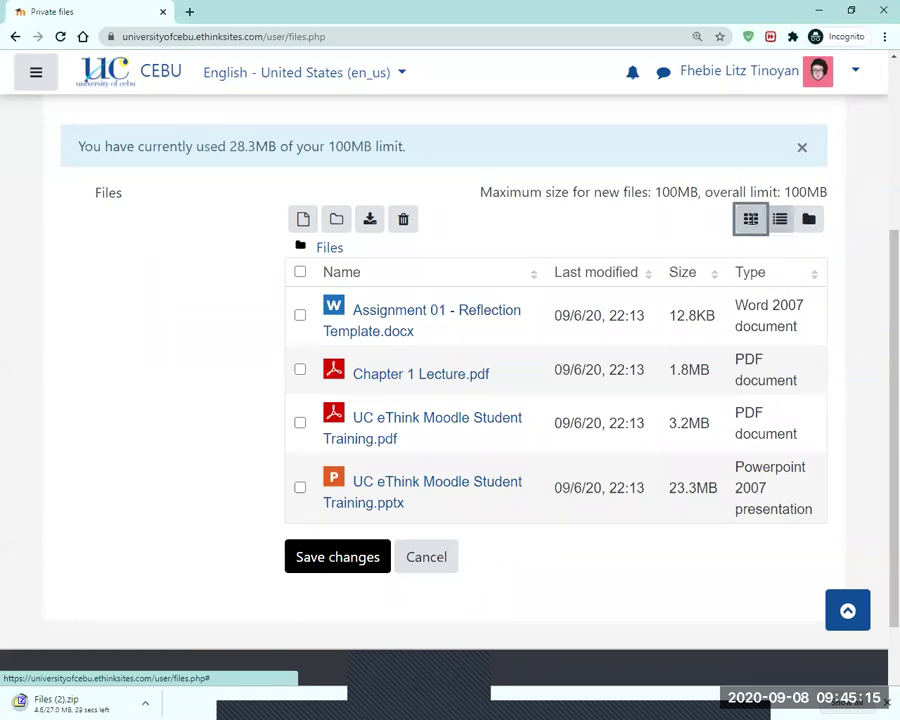
pyautogui.click(781, 255)
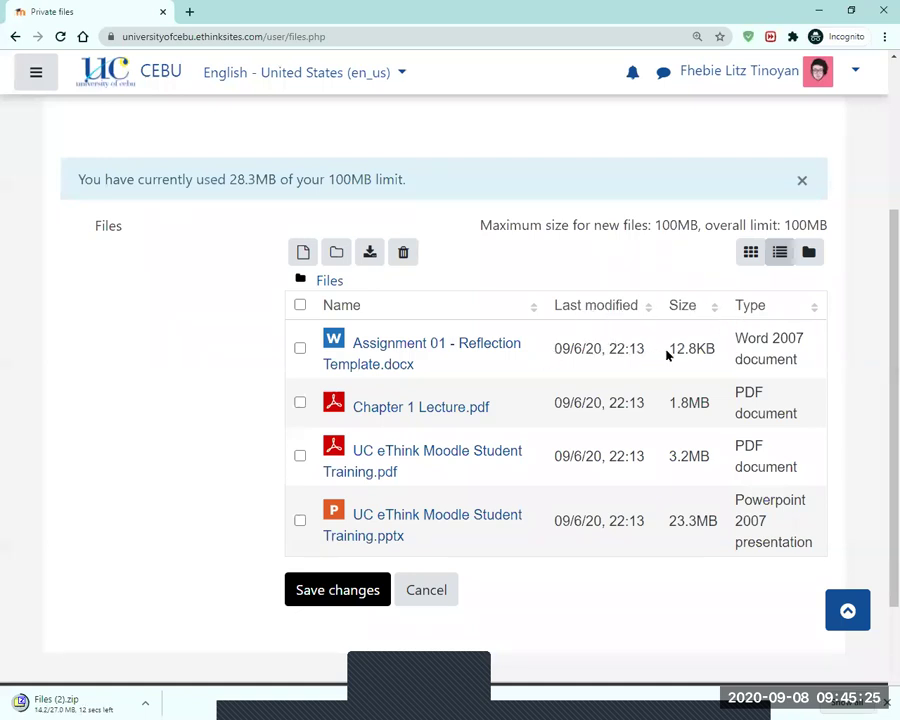
pyautogui.click(808, 251)
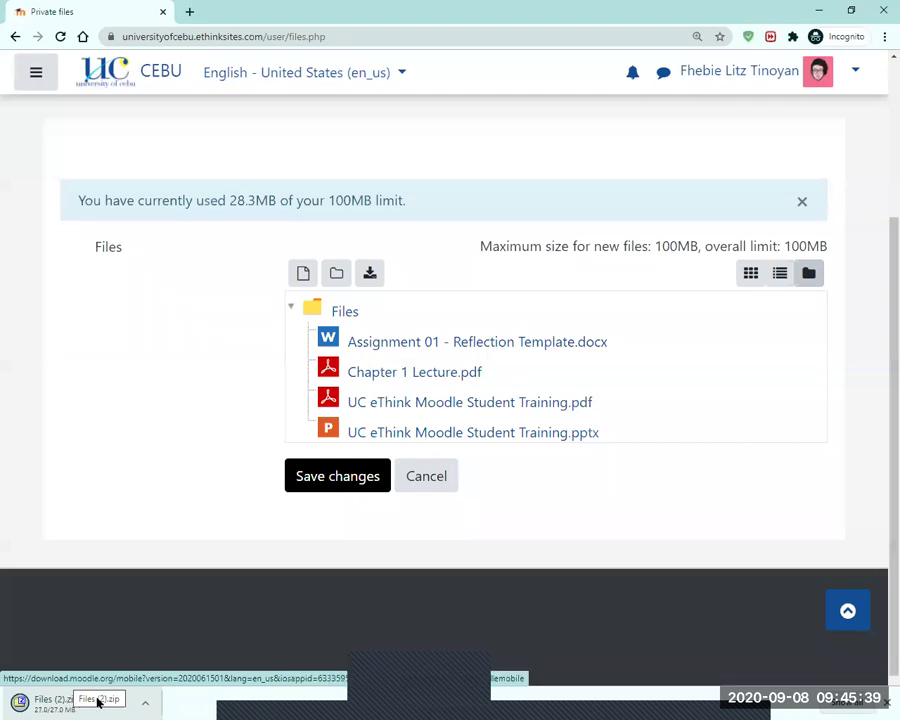
# Step: Open Files (2).zip in 7-Zip, select its four files, and return to Moodle
pyautogui.click(55, 704)
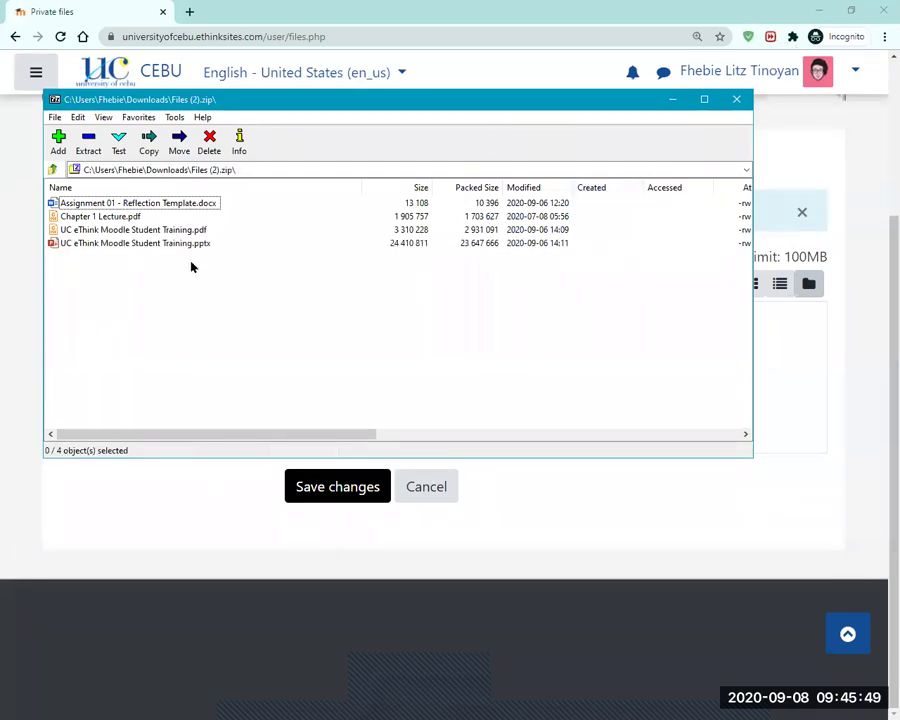
pyautogui.moveTo(245, 280); pyautogui.dragTo(125, 202)
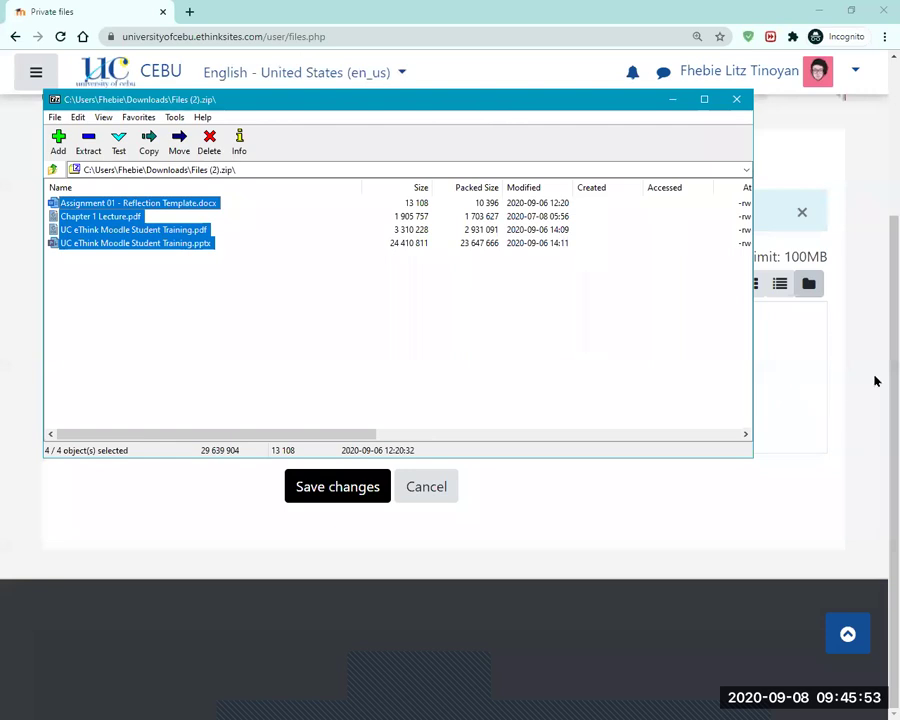
pyautogui.moveTo(855, 370); pyautogui.dragTo(420, 374)
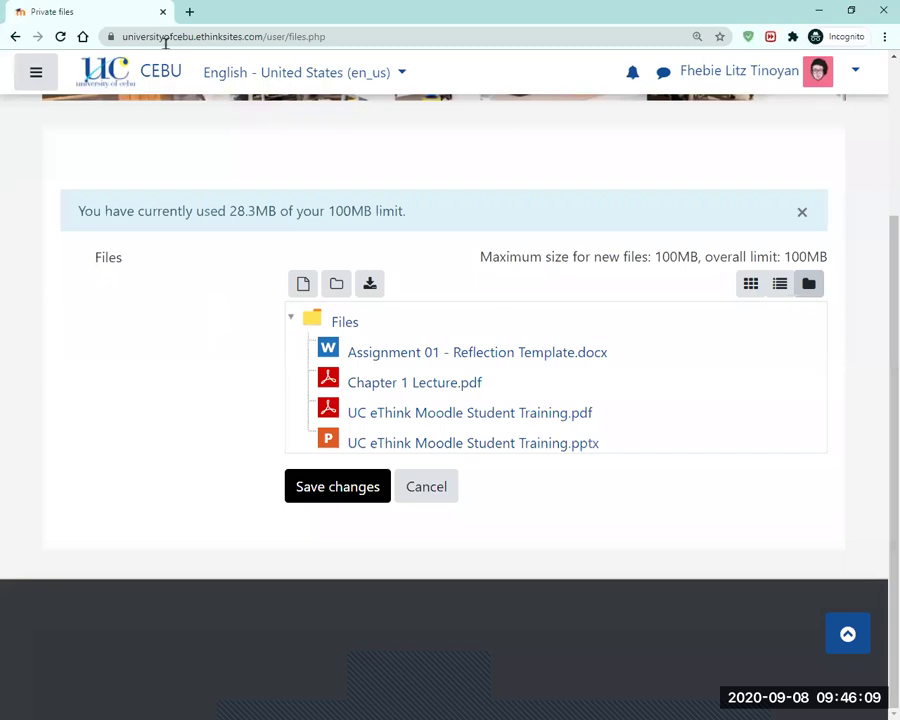
pyautogui.click(35, 75)
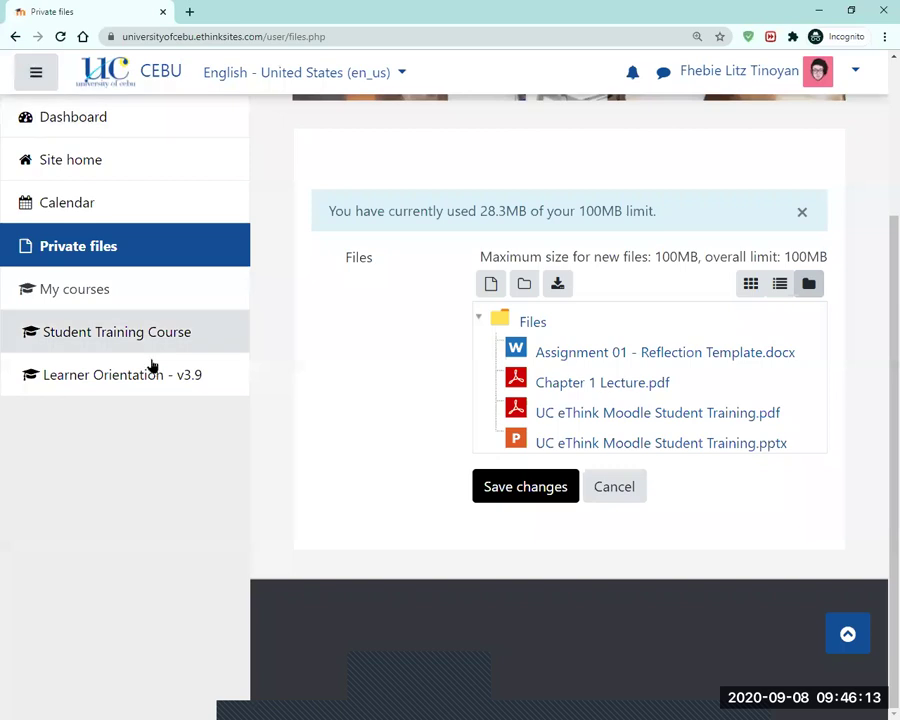
# Step: Open the Student Training Course, confirming Leave in the Leave site? dialog
pyautogui.click(181, 330)
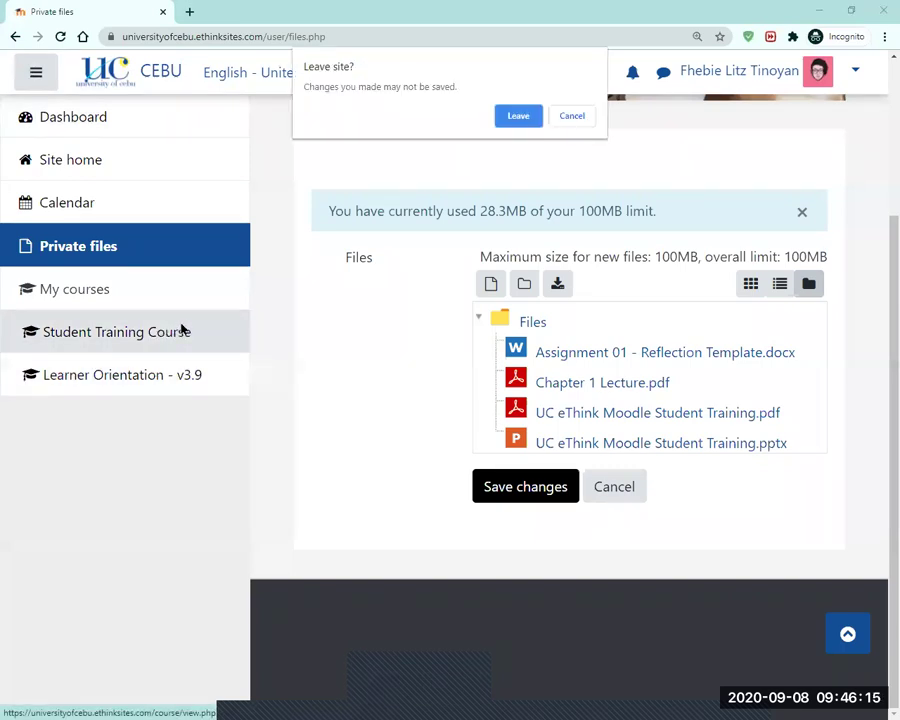
pyautogui.click(517, 117)
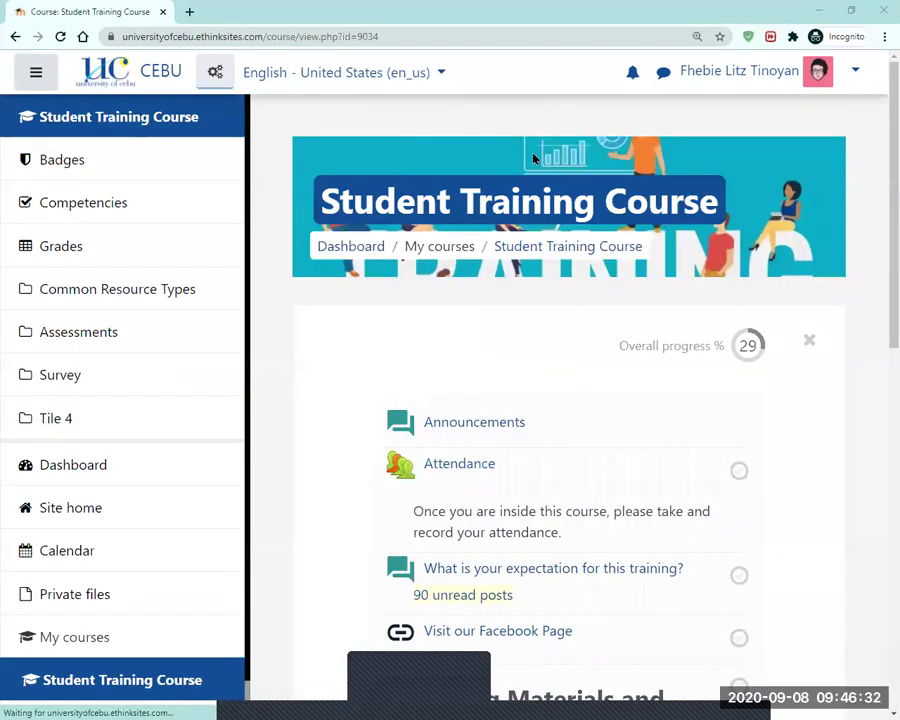
pyautogui.scroll(-10, 533, 300)
# Step: Open the Common Resource Types section, then play and pause its audio introduction
pyautogui.click(36, 72)
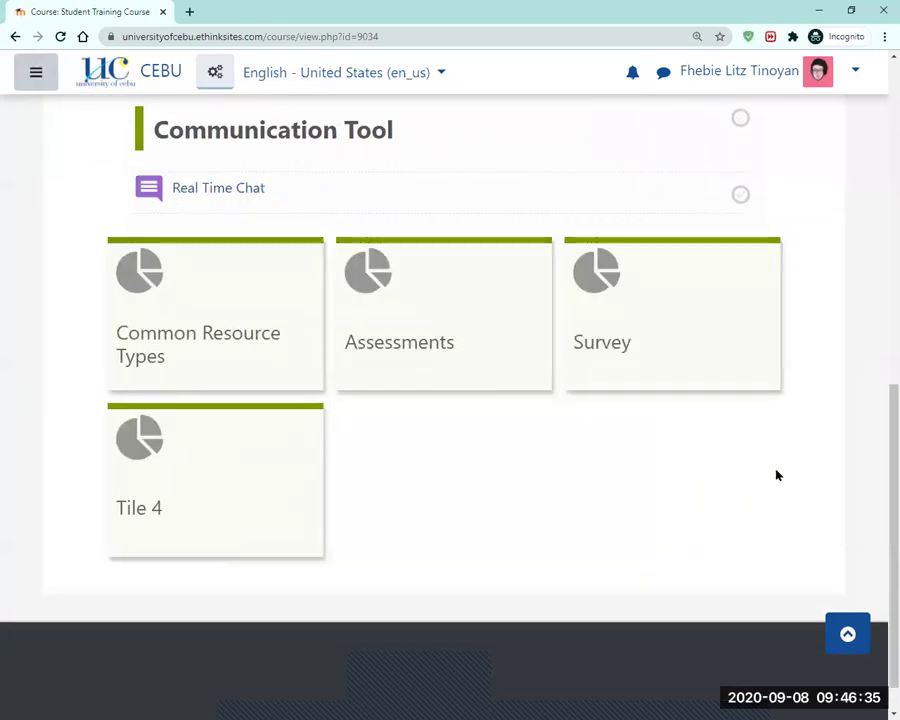
pyautogui.click(255, 280)
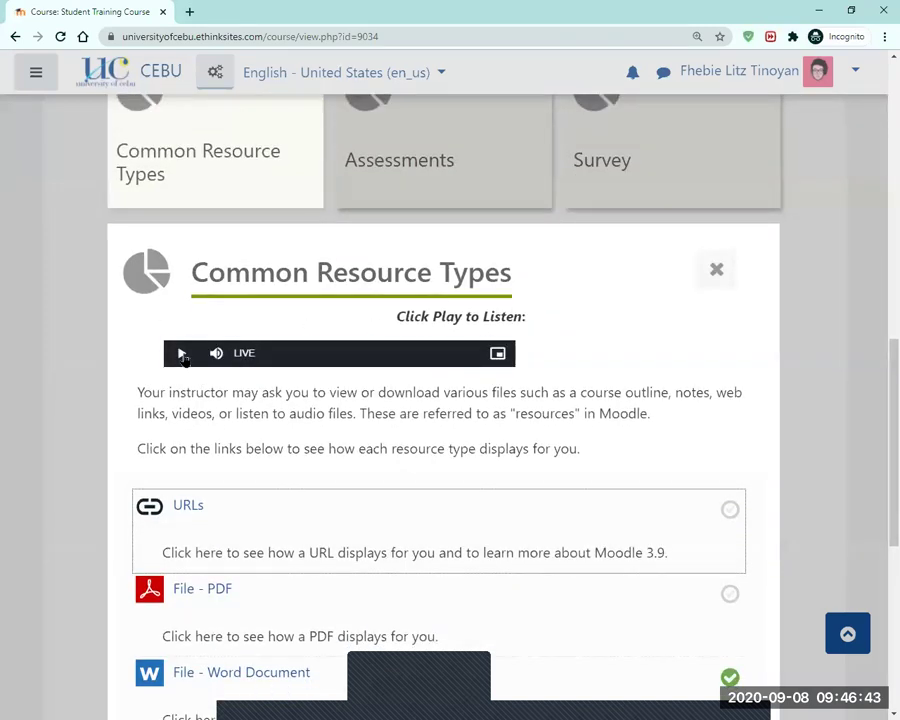
pyautogui.click(182, 355)
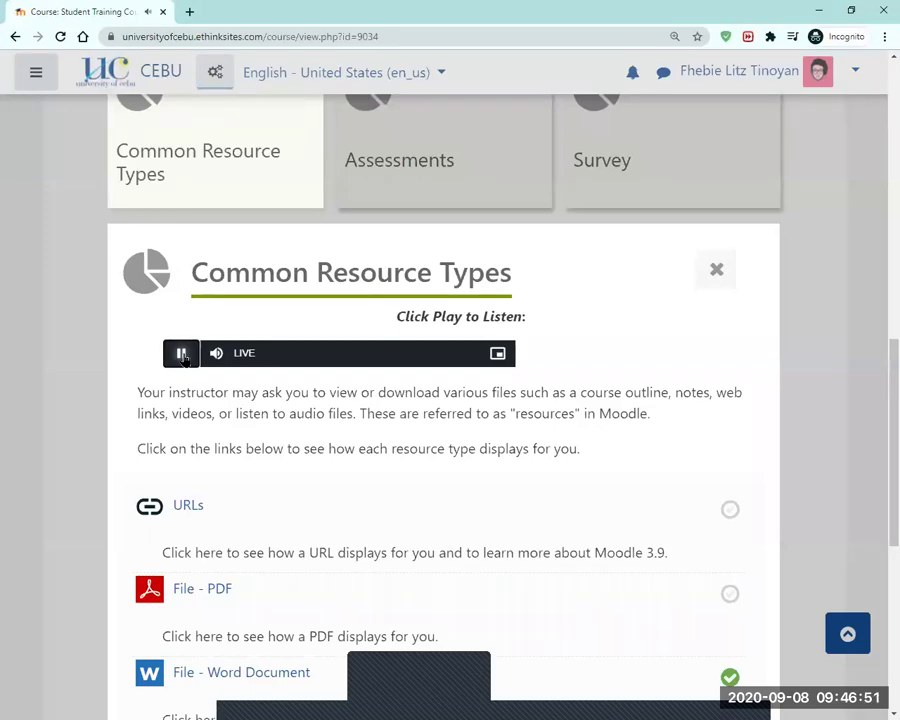
pyautogui.click(182, 355)
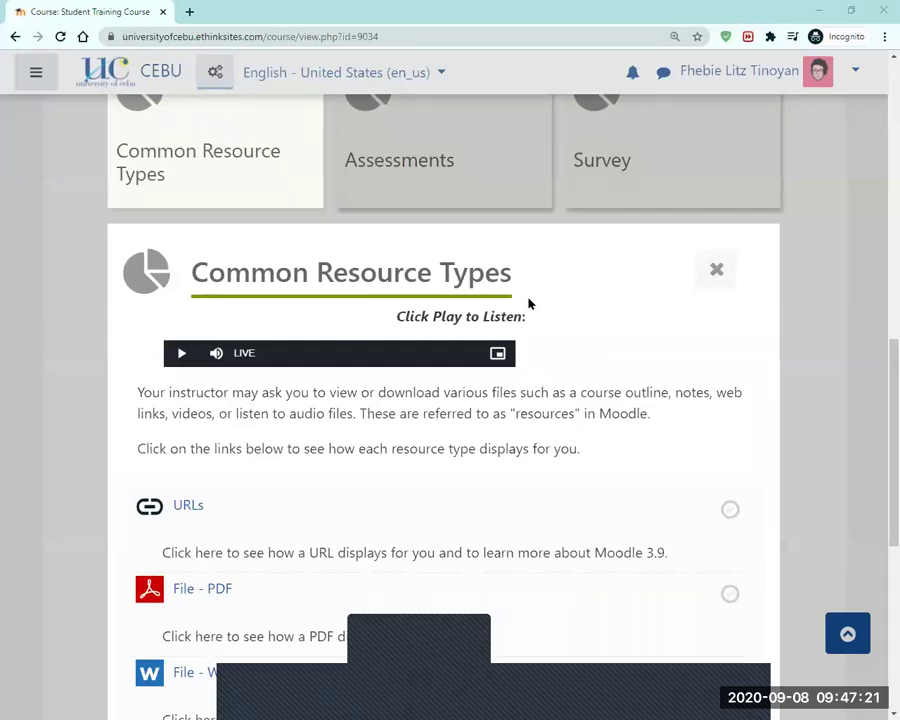
# Step: Check completion of the URL, PDF, Word document and Page resources, then collapse the section
pyautogui.scroll(-1, 876, 390)
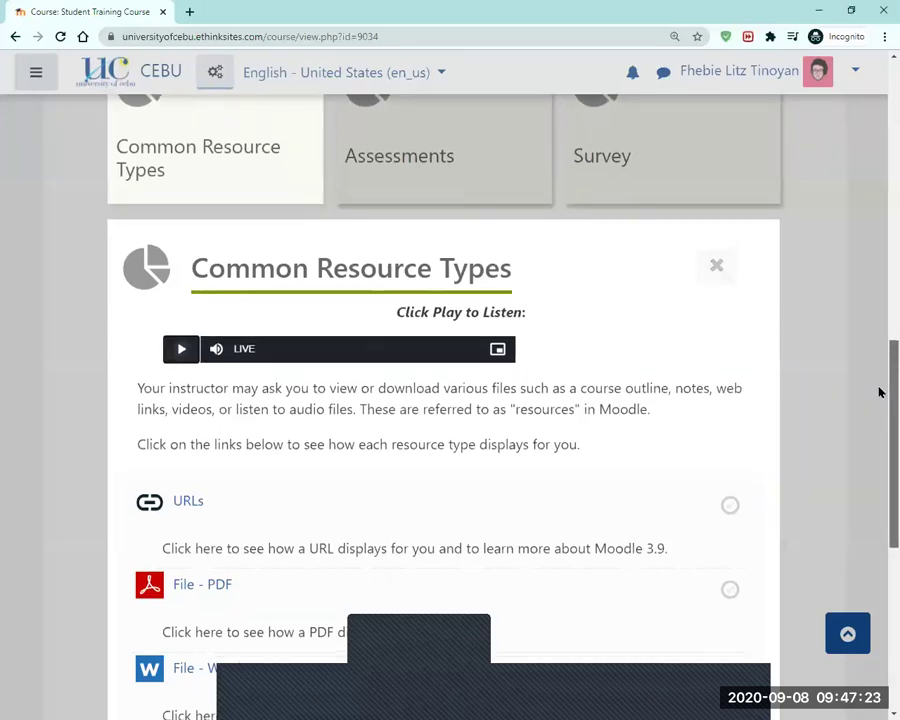
pyautogui.scroll(-3, 878, 391)
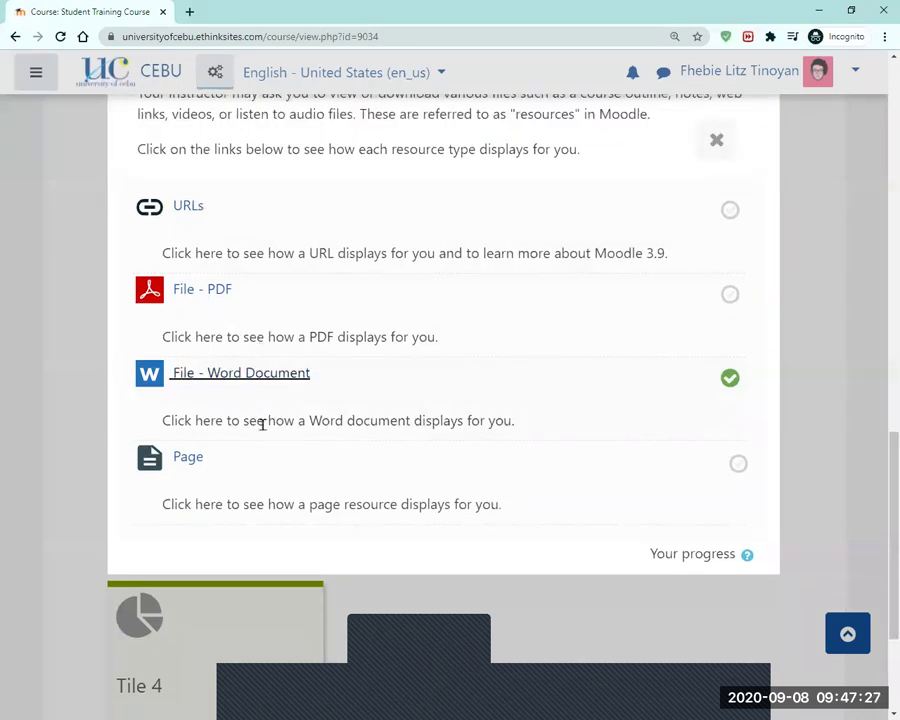
pyautogui.moveTo(729, 384)
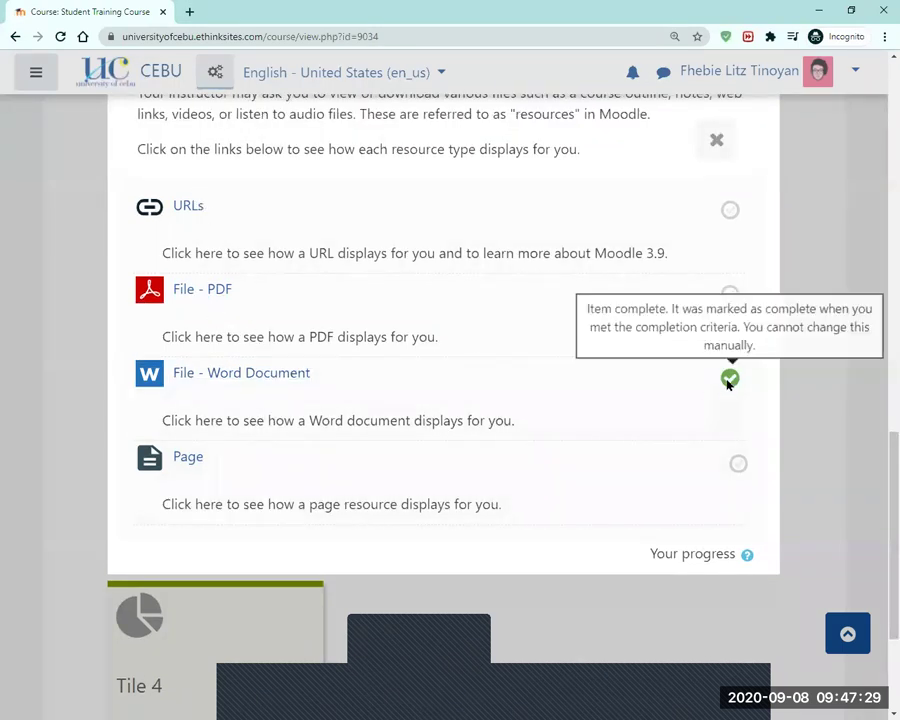
pyautogui.moveTo(734, 300)
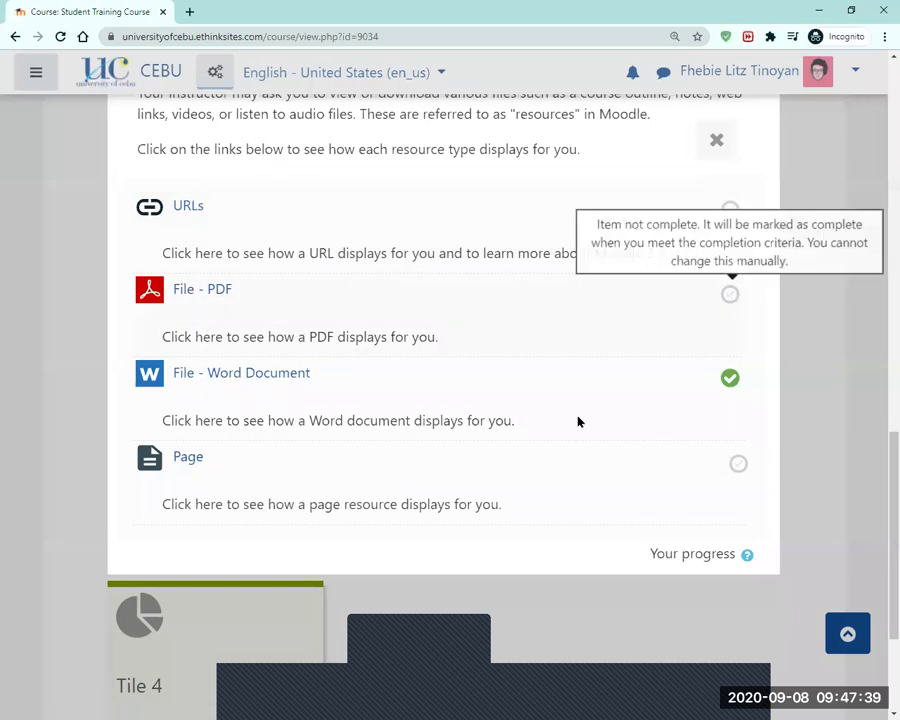
pyautogui.scroll(4, 813, 463)
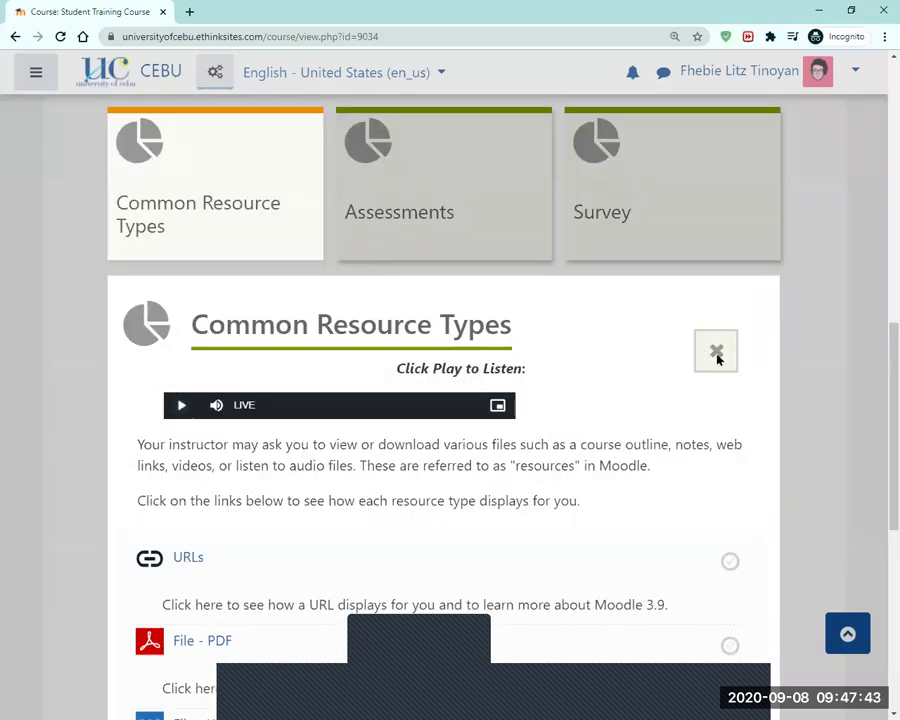
pyautogui.click(717, 354)
# Step: Open and close the messages panel, then open the Real Time Chat activity
pyautogui.scroll(5, 718, 493)
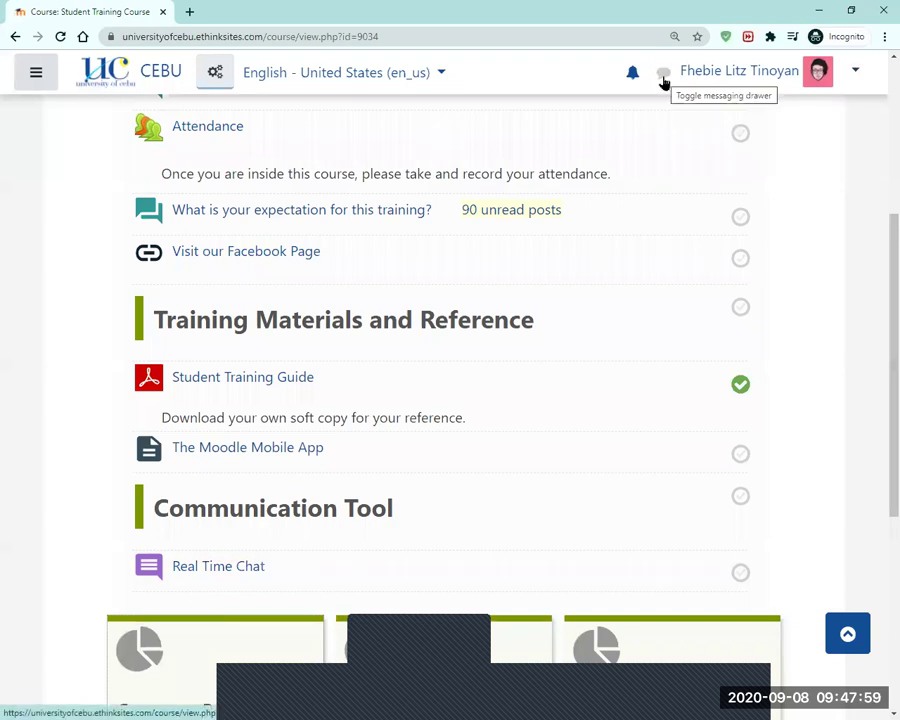
pyautogui.click(663, 76)
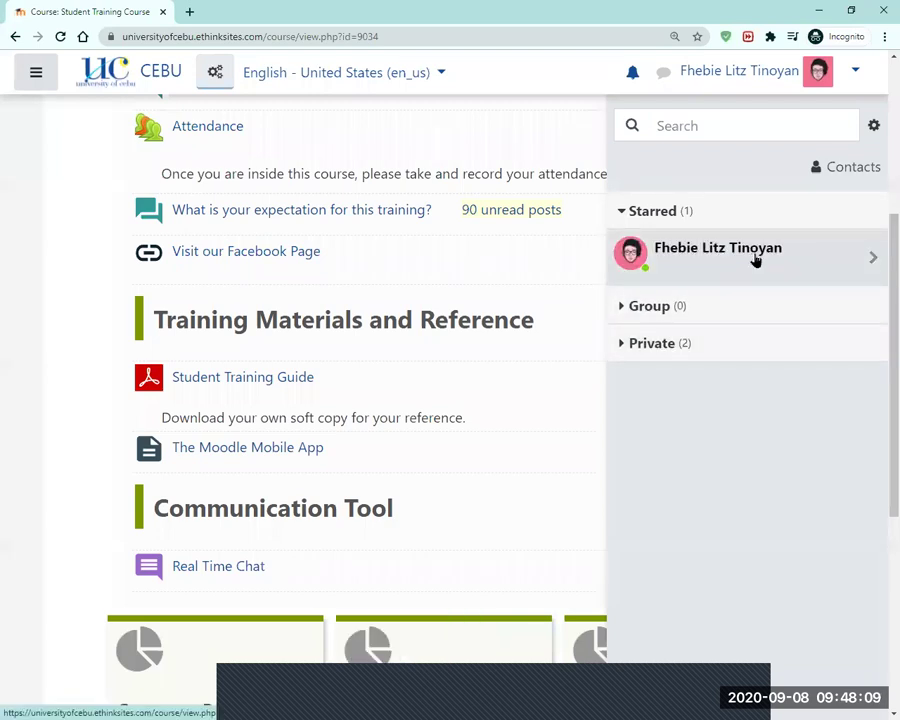
pyautogui.click(600, 174)
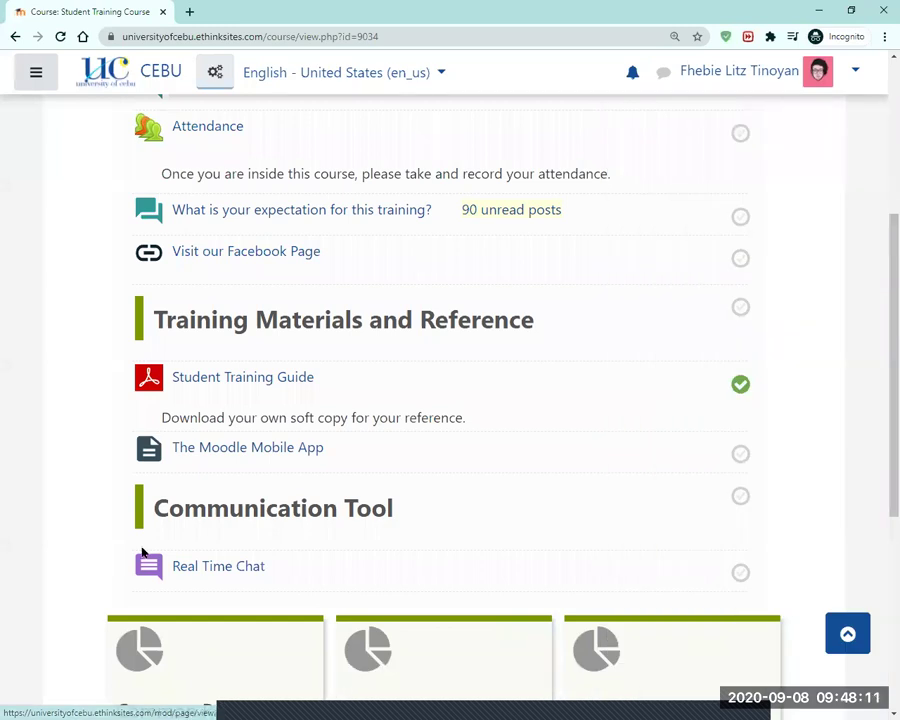
pyautogui.click(230, 572)
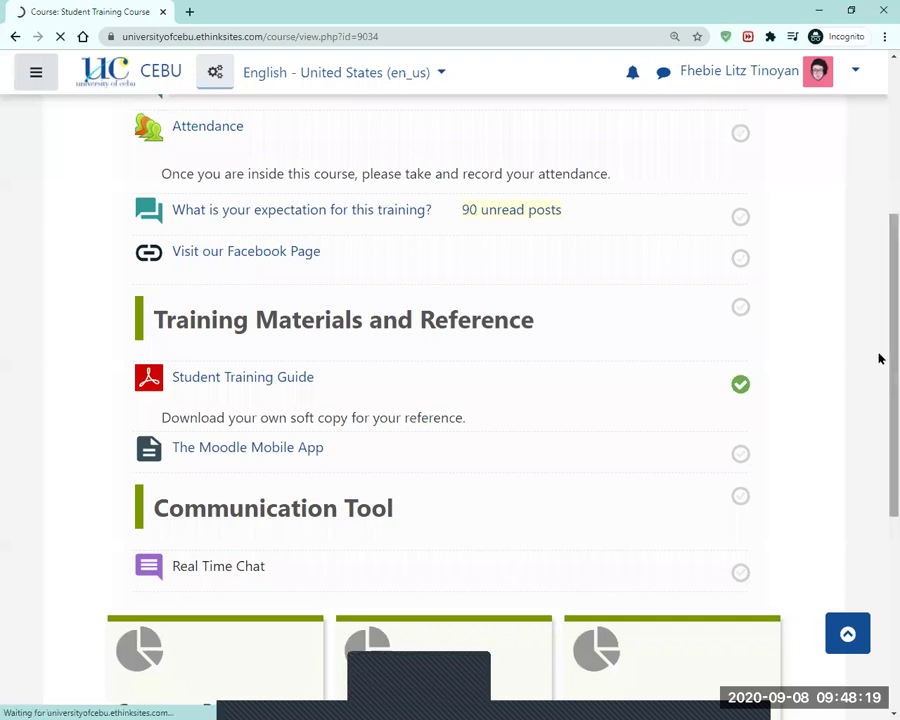
# Step: Open Real Time Chat under Communication Tool and review its September 8, 2020, 7:33 PM session and current users
pyautogui.scroll(-2, 876, 352)
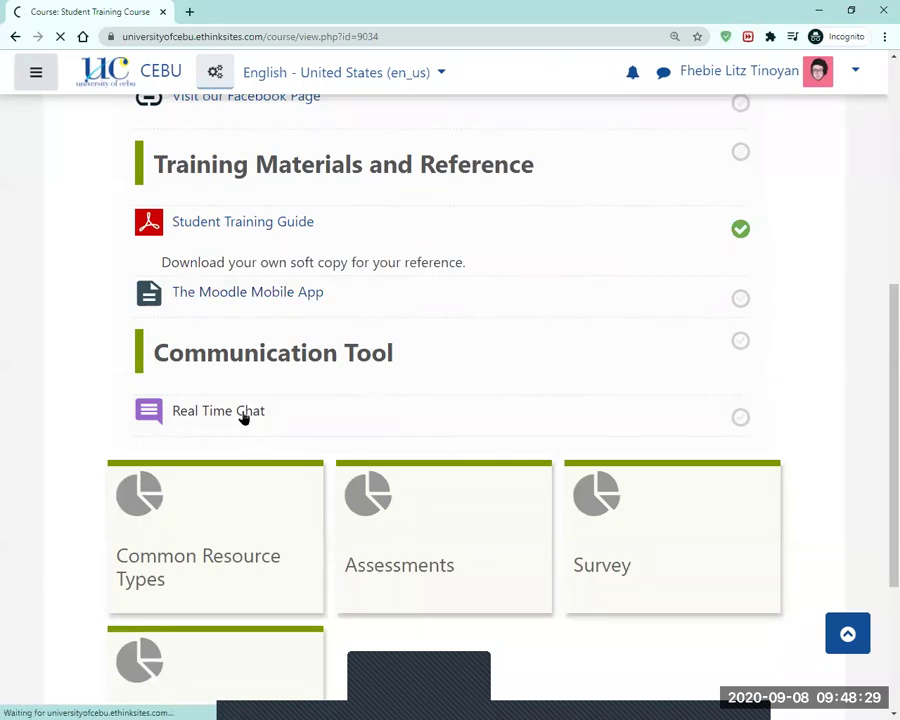
pyautogui.click(233, 414)
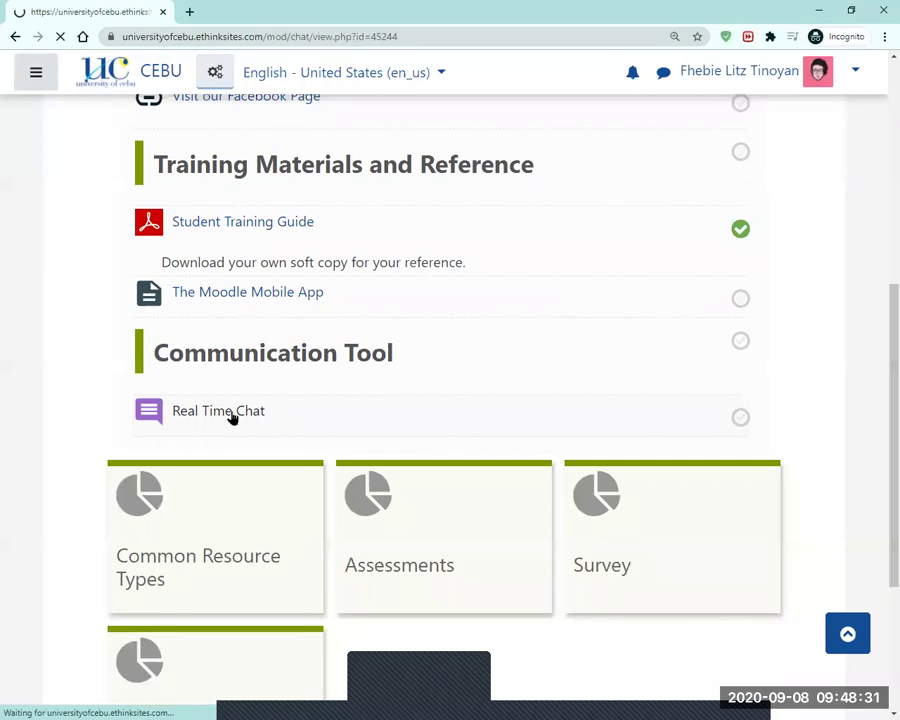
pyautogui.scroll(-2, 472, 470)
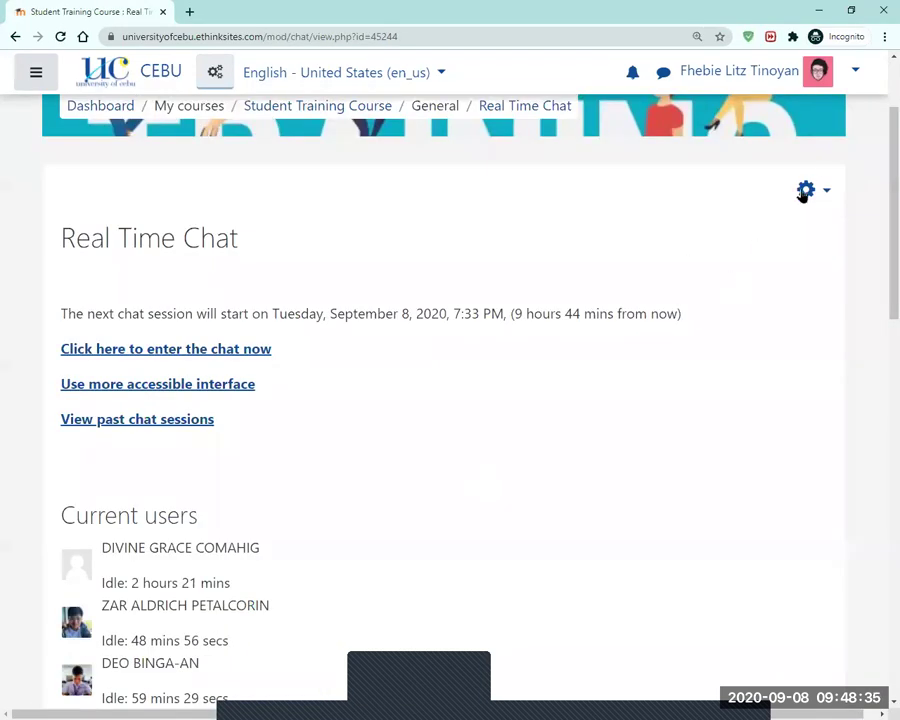
pyautogui.scroll(-1, 880, 164)
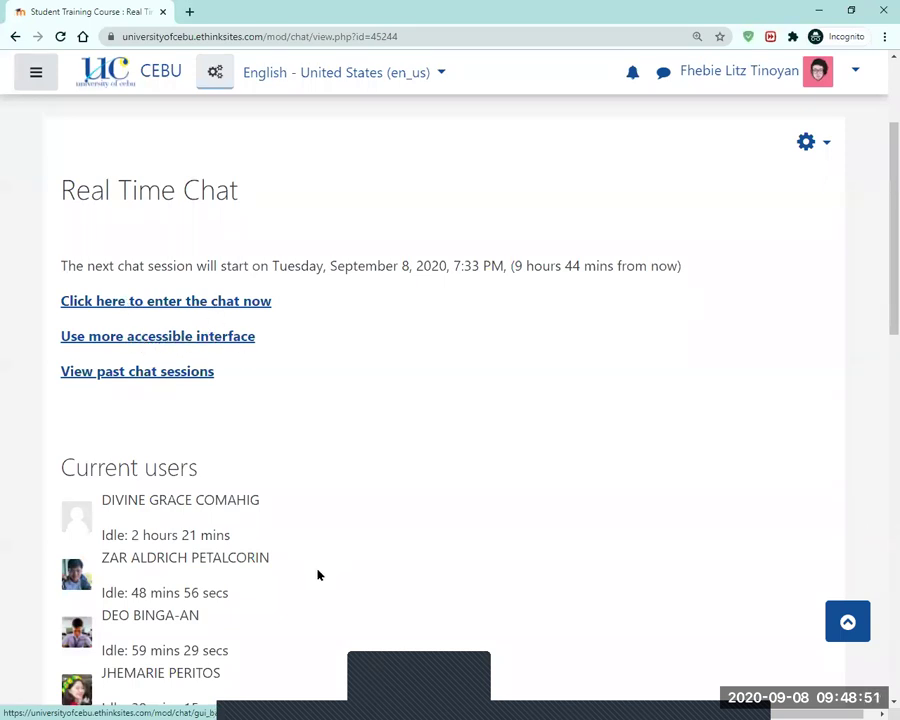
pyautogui.scroll(-3, 310, 567)
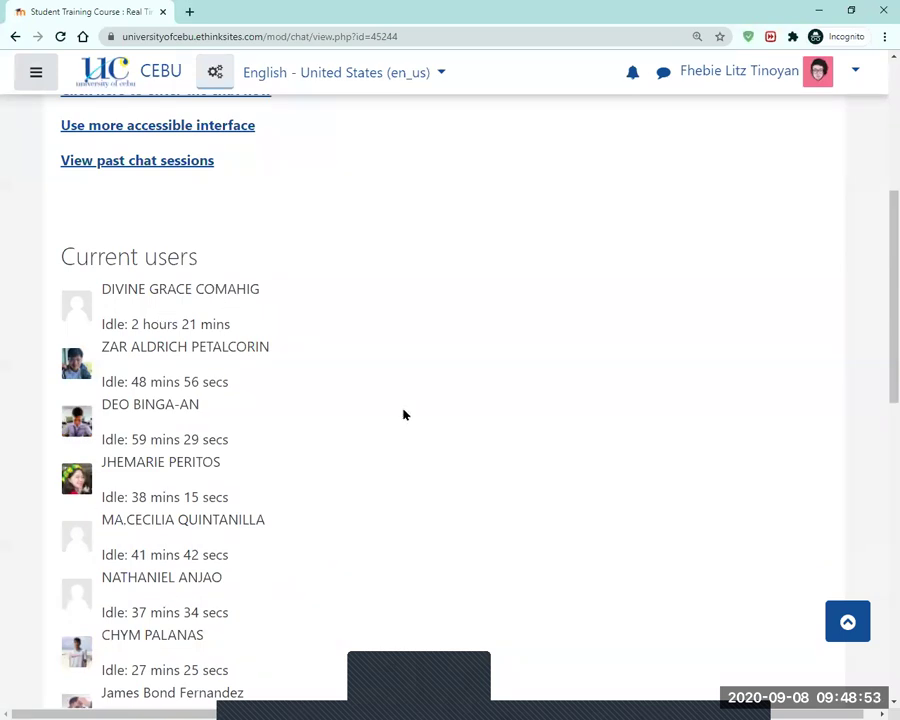
pyautogui.scroll(3, 376, 367)
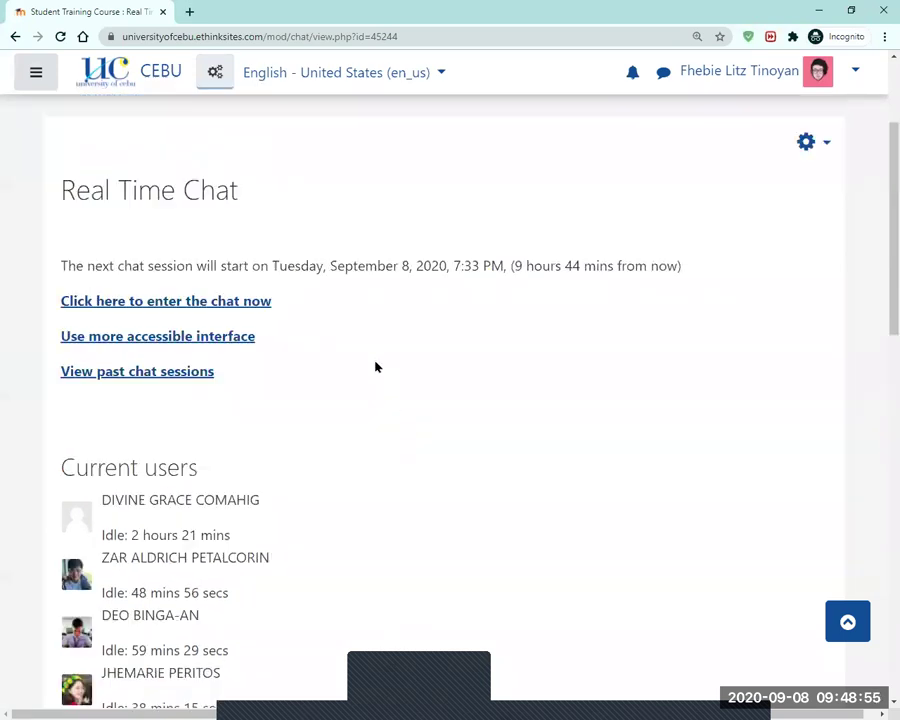
# Step: Enter the chat in a popup window moved lower and made taller, then close the 7-Zip window
pyautogui.click(179, 306)
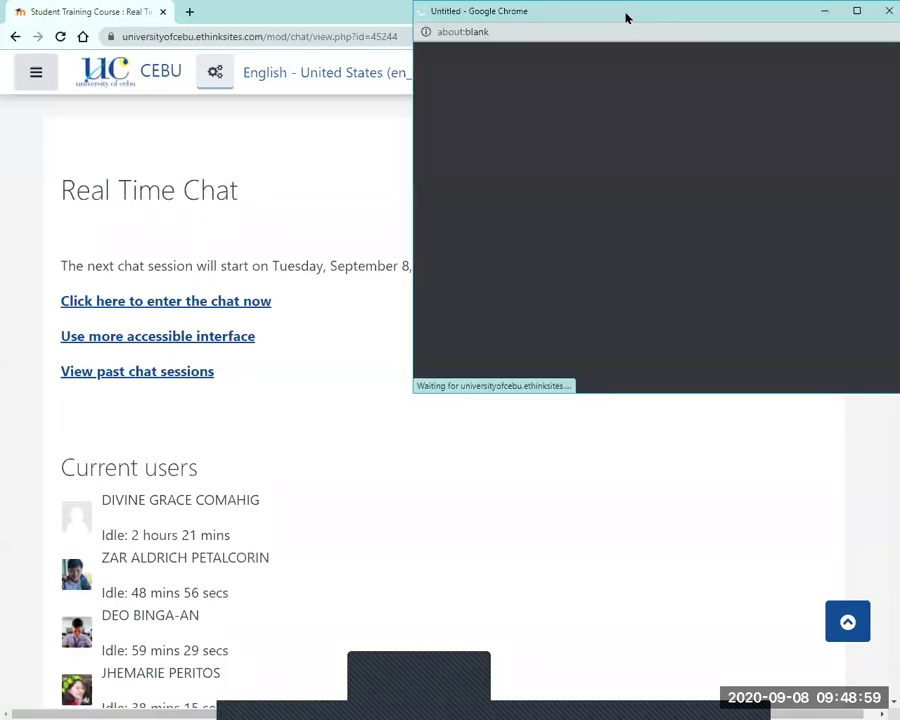
pyautogui.moveTo(627, 17); pyautogui.dragTo(593, 66)
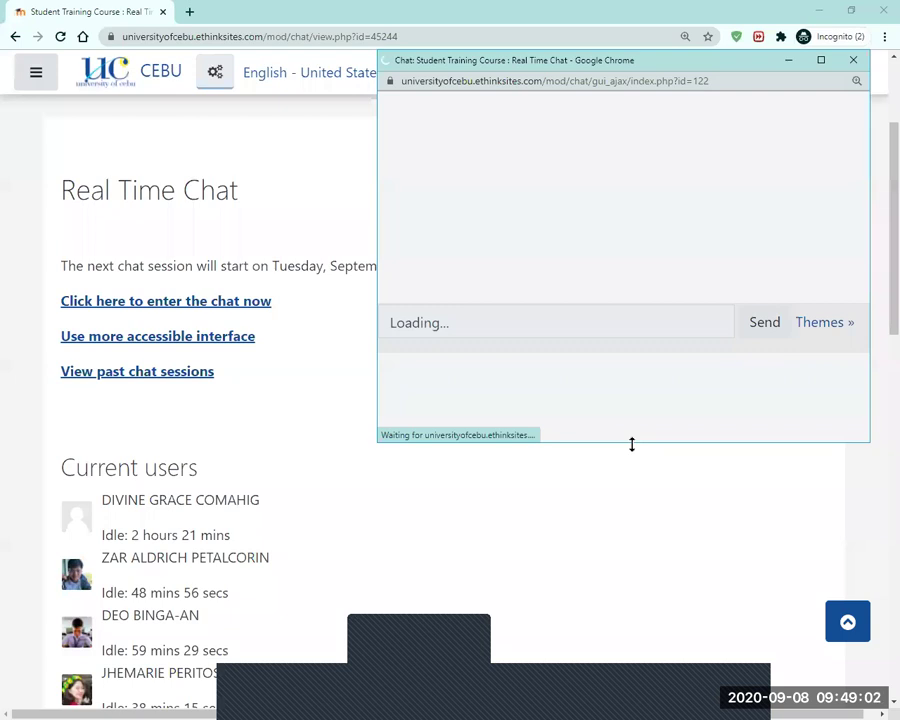
pyautogui.moveTo(631, 444); pyautogui.dragTo(610, 614)
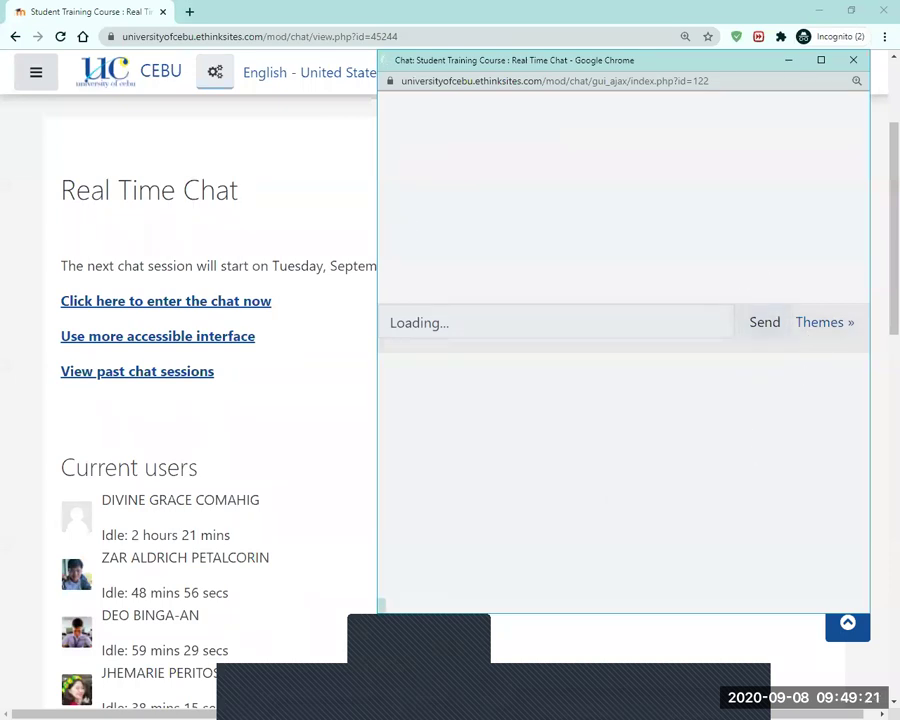
pyautogui.hotkey('alt', 'Tab')
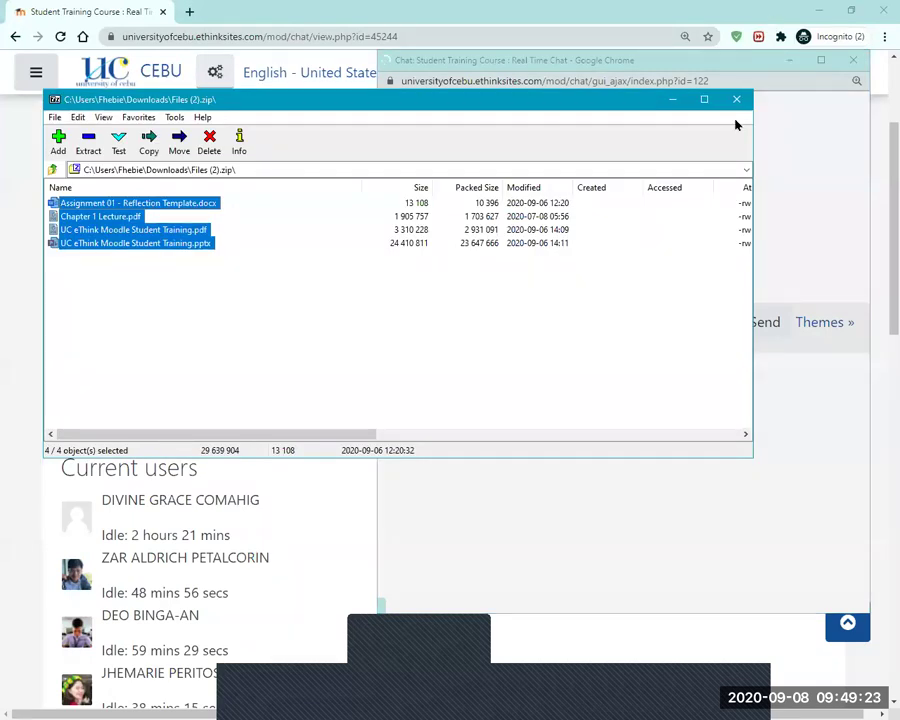
pyautogui.click(737, 101)
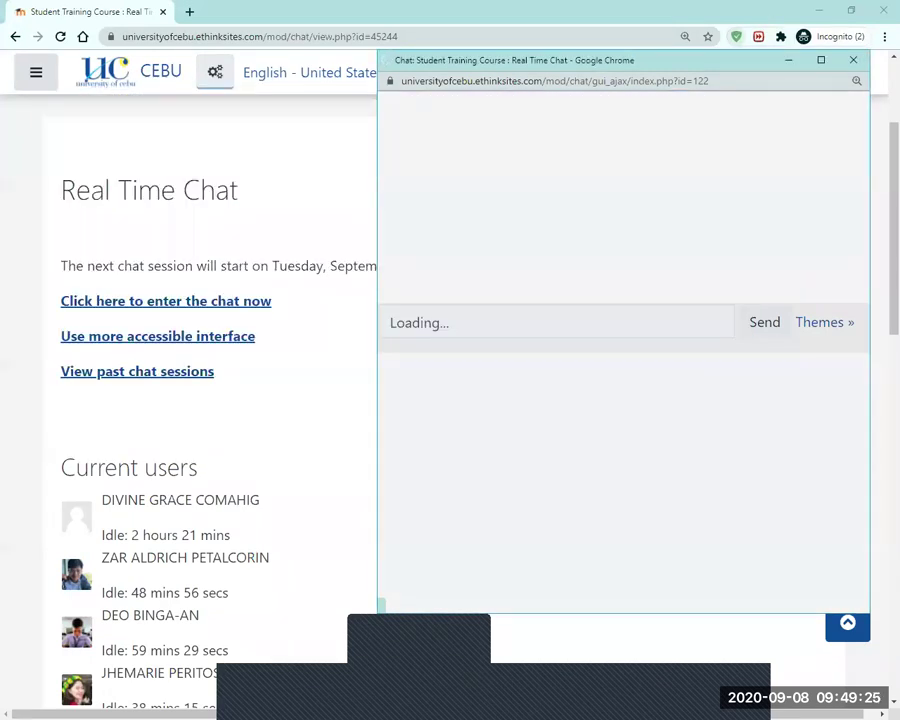